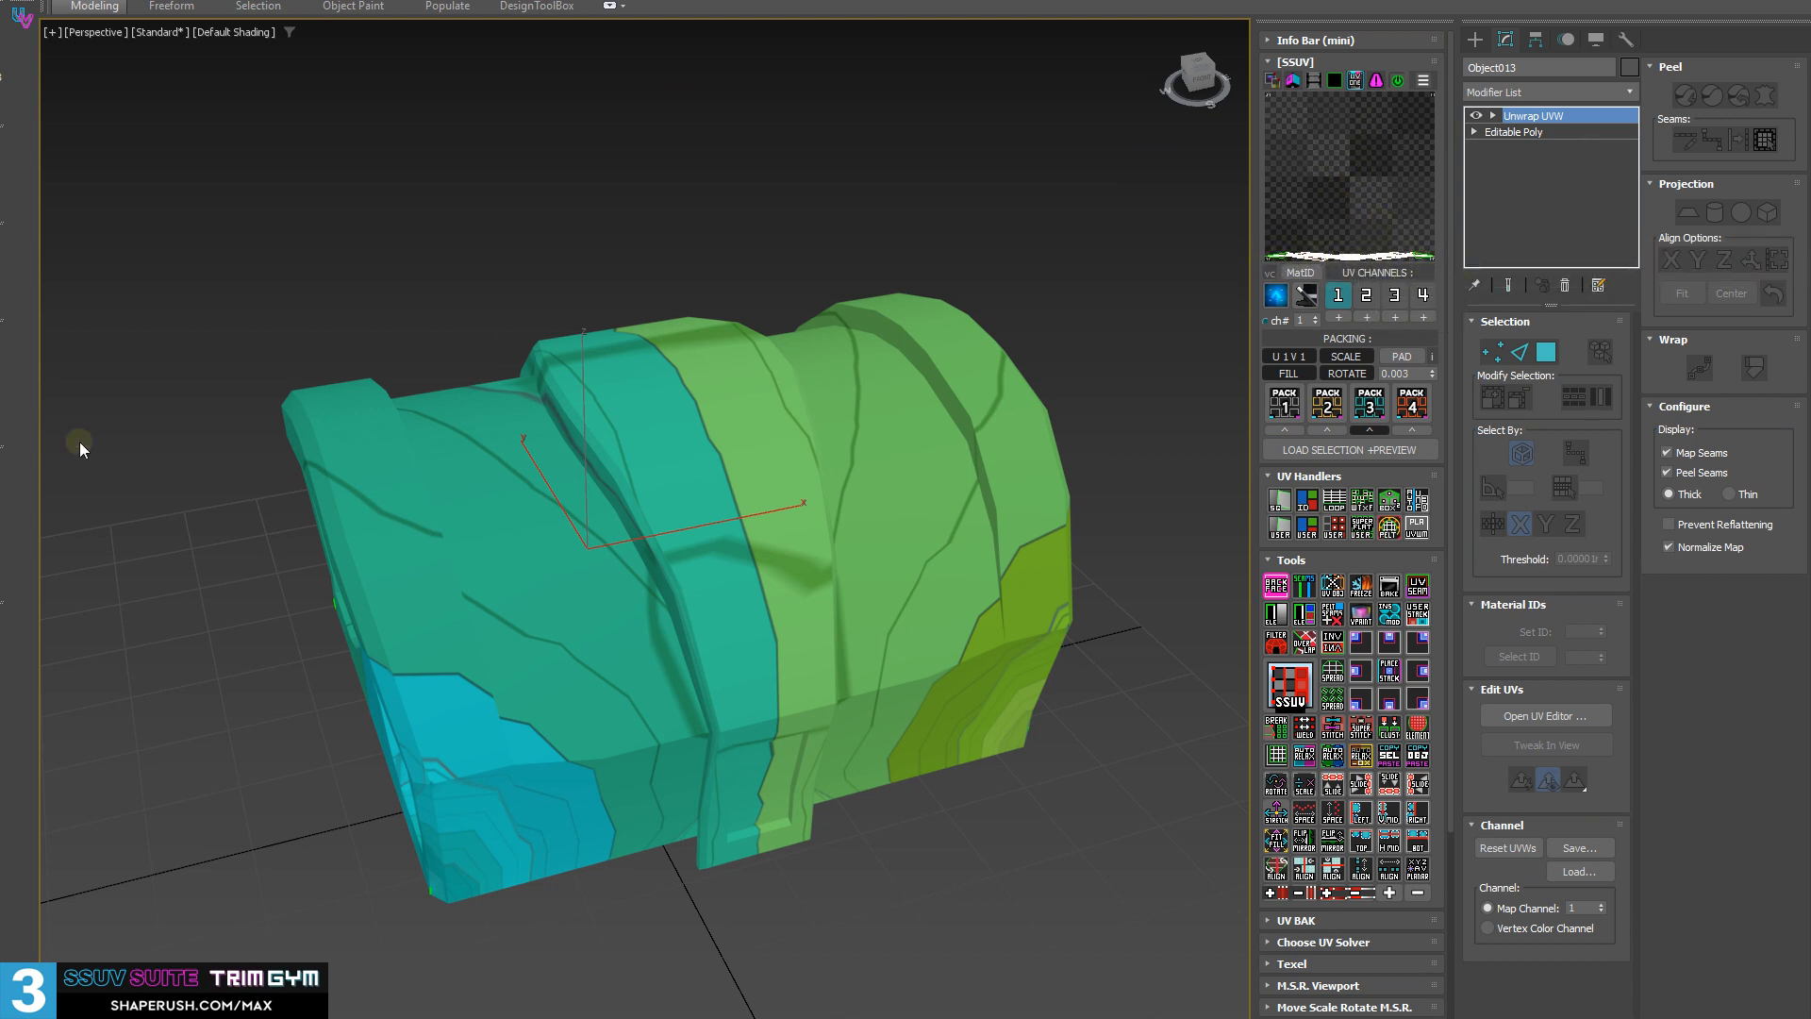
- Select all polygons of the chest lid in Unwrap UVW and split the UVs into shells with the SG handler
{"action": "middle_click_drag", "start_coordinate": [714, 415], "coordinate": [668, 326]}
{"action": "middle_click_drag", "start_coordinate": [668, 326], "coordinate": [686, 322], "text": "alt"}
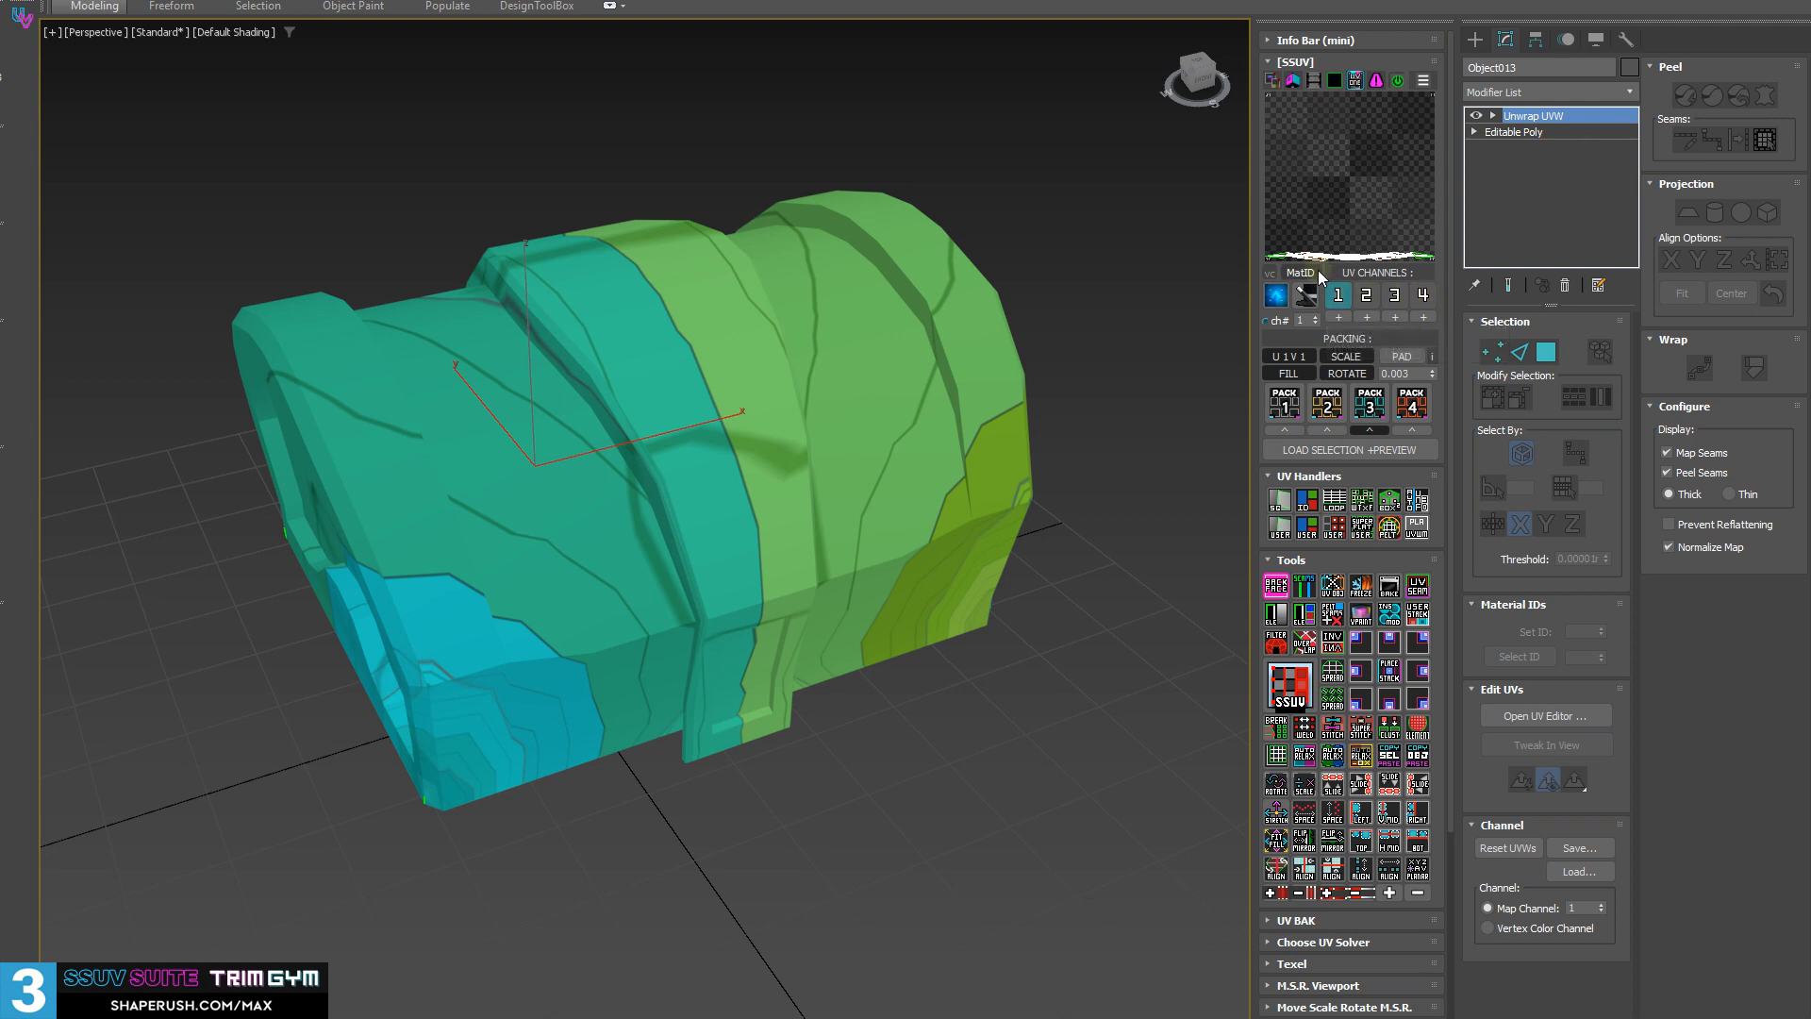
{"action": "mouse_move", "coordinate": [486, 521]}
{"action": "middle_mouse_down"}
{"action": "mouse_move", "coordinate": [477, 566]}
{"action": "mouse_move", "coordinate": [463, 538]}
{"action": "middle_mouse_up"}
{"action": "key", "text": "w"}
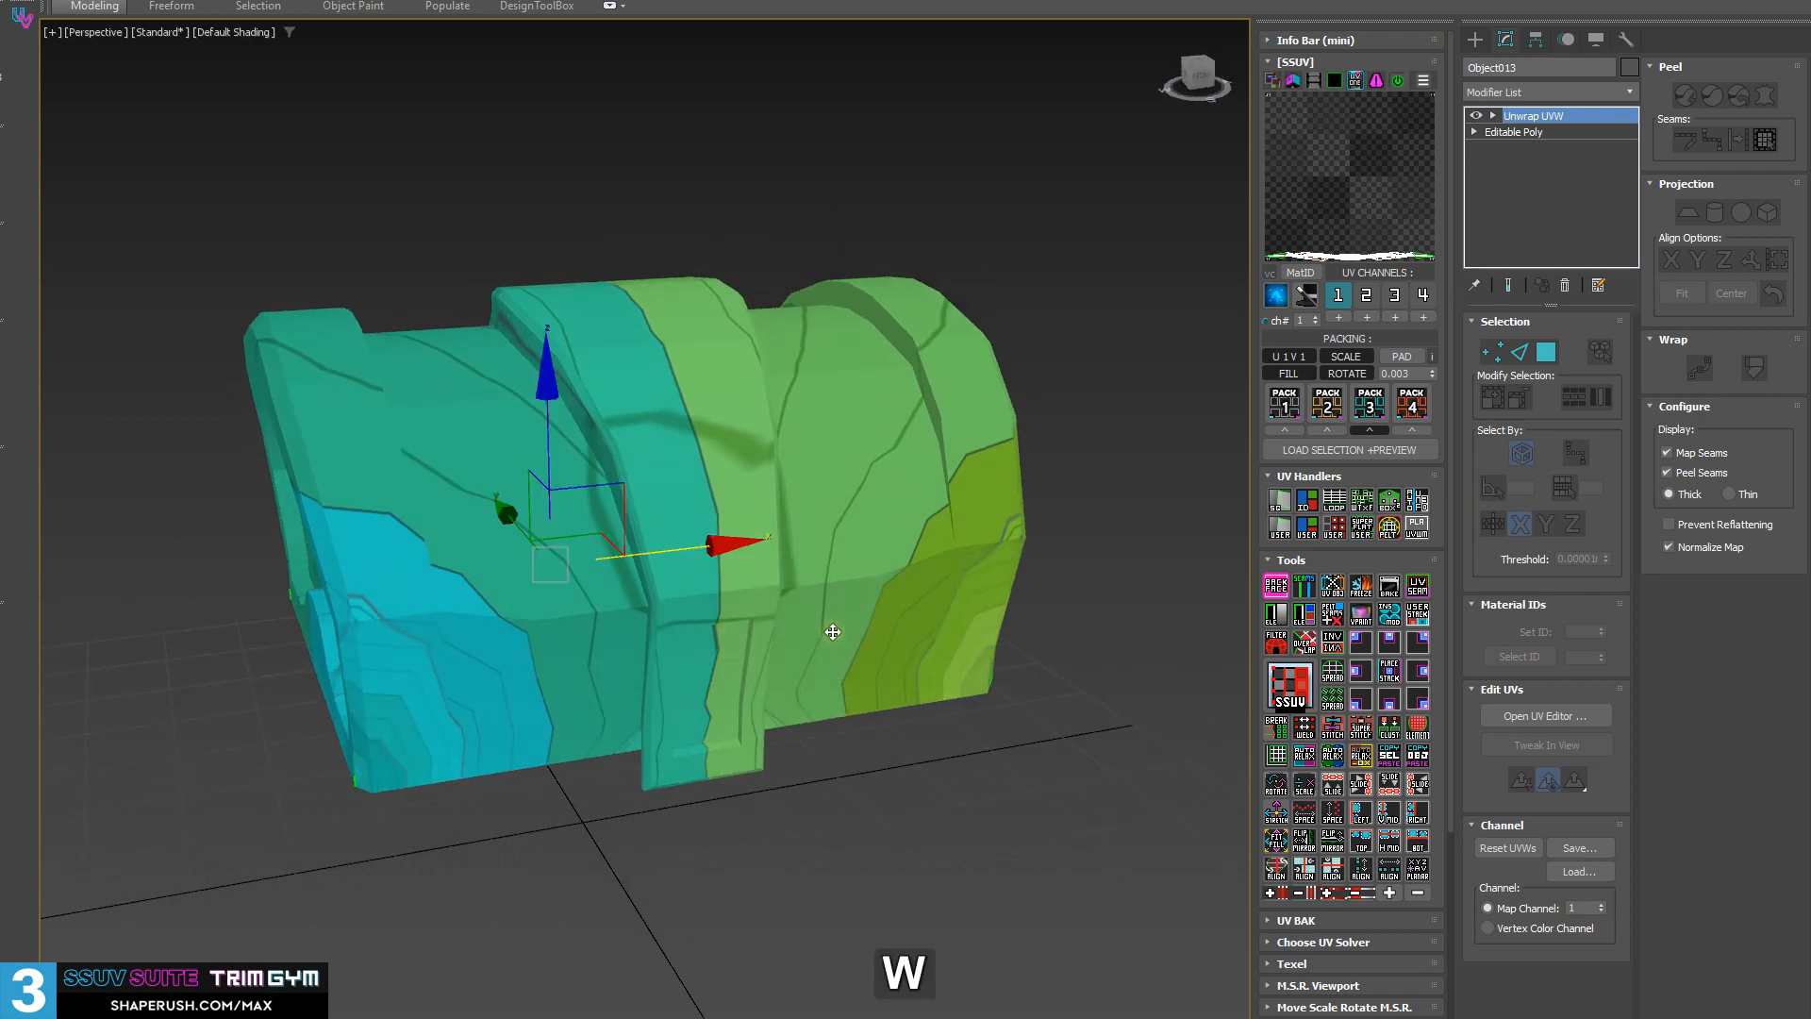
{"action": "middle_click_drag", "start_coordinate": [600, 537], "coordinate": [660, 528], "text": "alt"}
{"action": "key", "text": "3"}
{"action": "key", "text": "ctrl+a"}
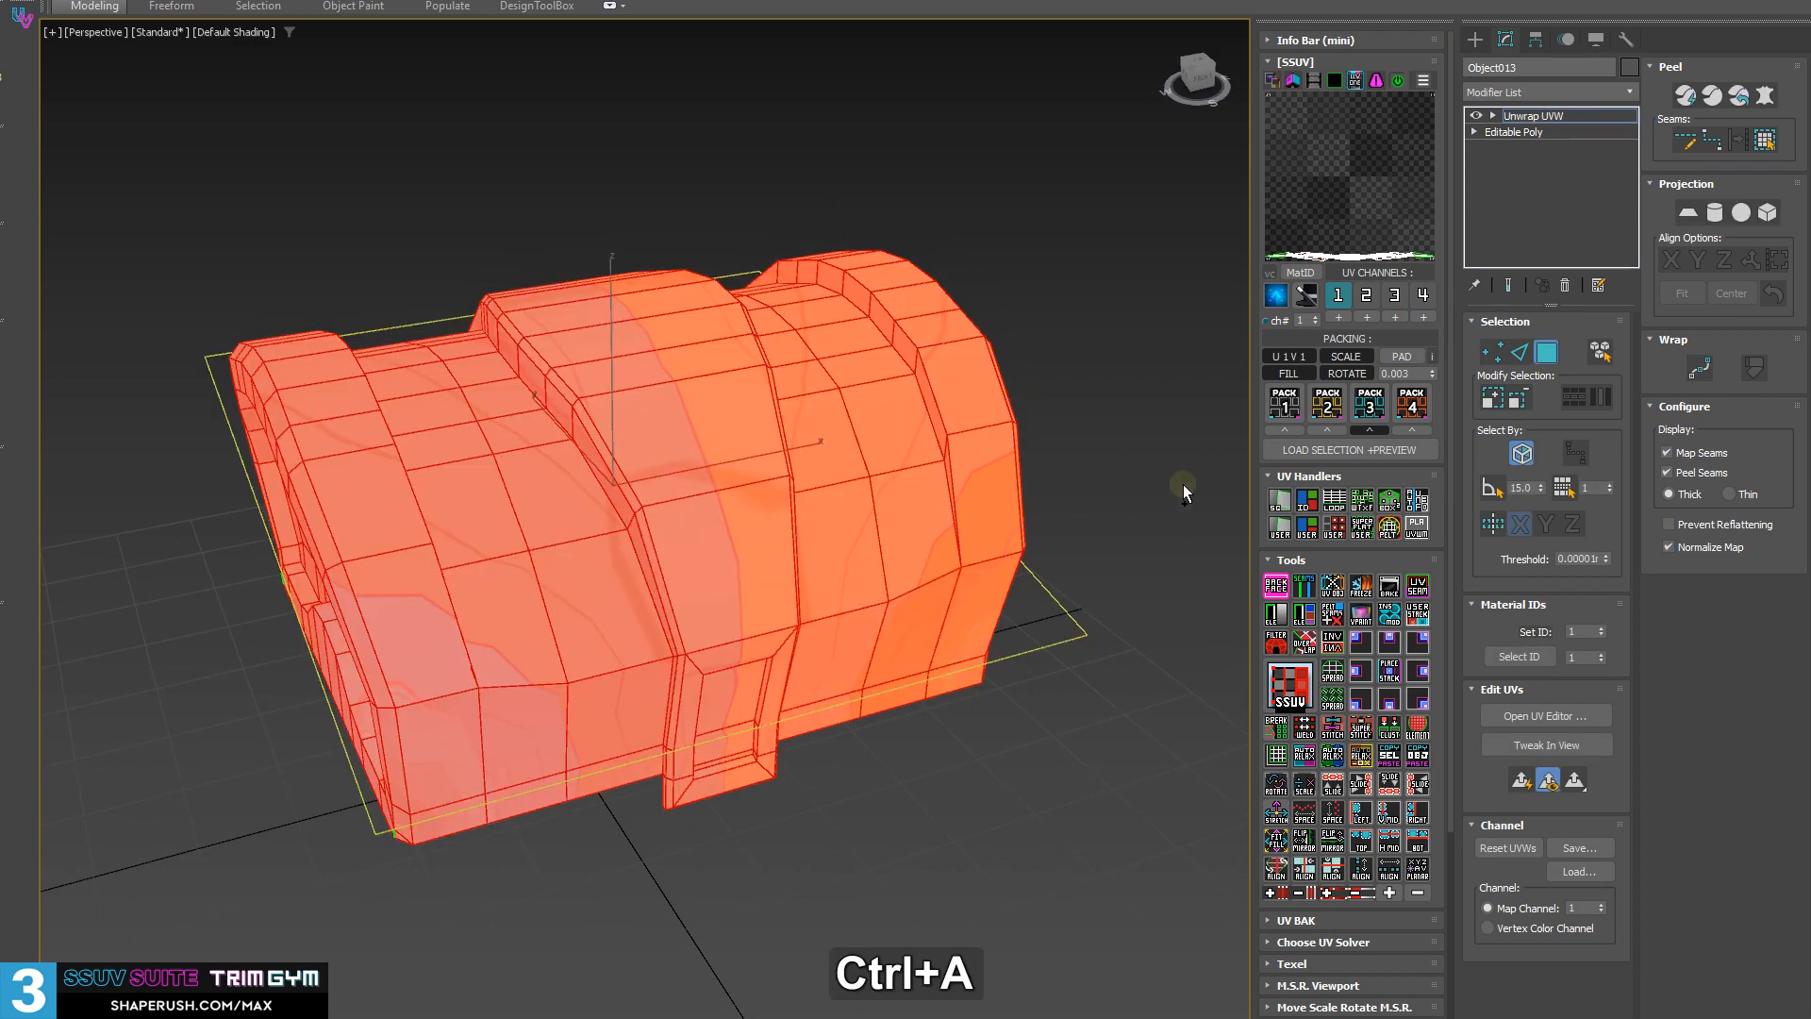
{"action": "left_click", "coordinate": [1488, 120]}
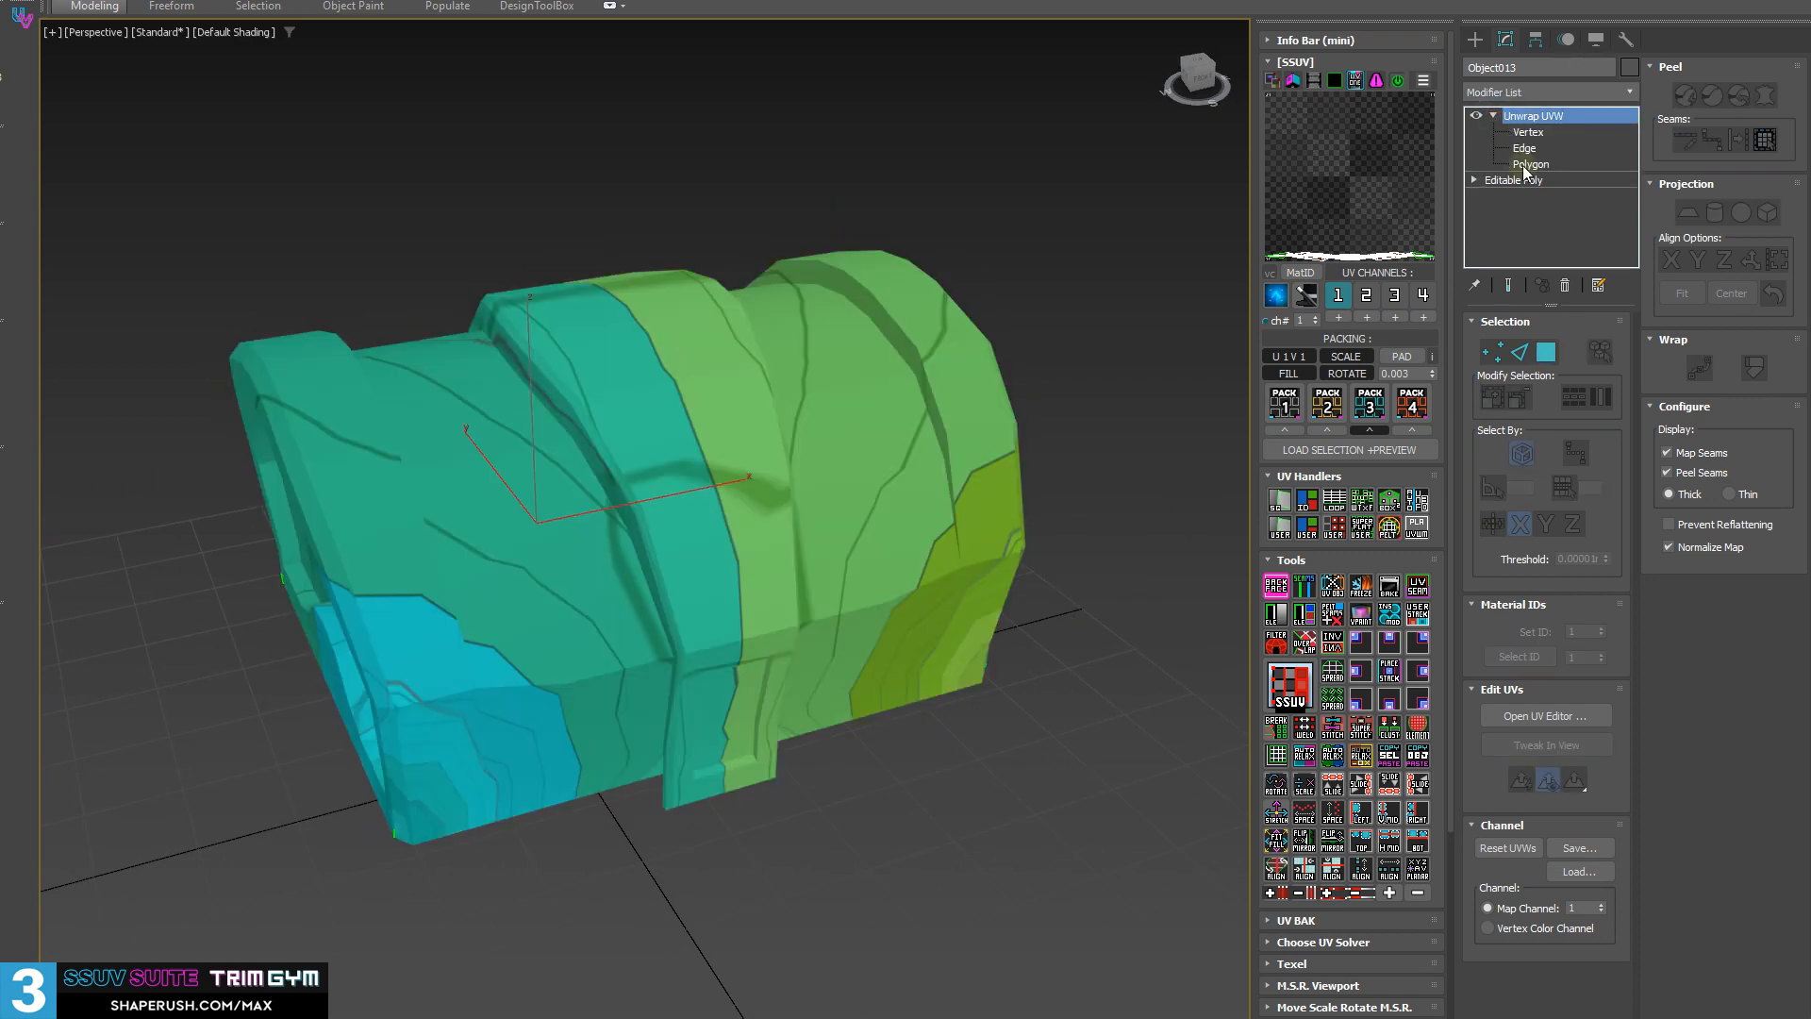
{"action": "left_click", "coordinate": [1528, 164]}
{"action": "middle_click_drag", "start_coordinate": [497, 752], "coordinate": [471, 627], "text": "alt"}
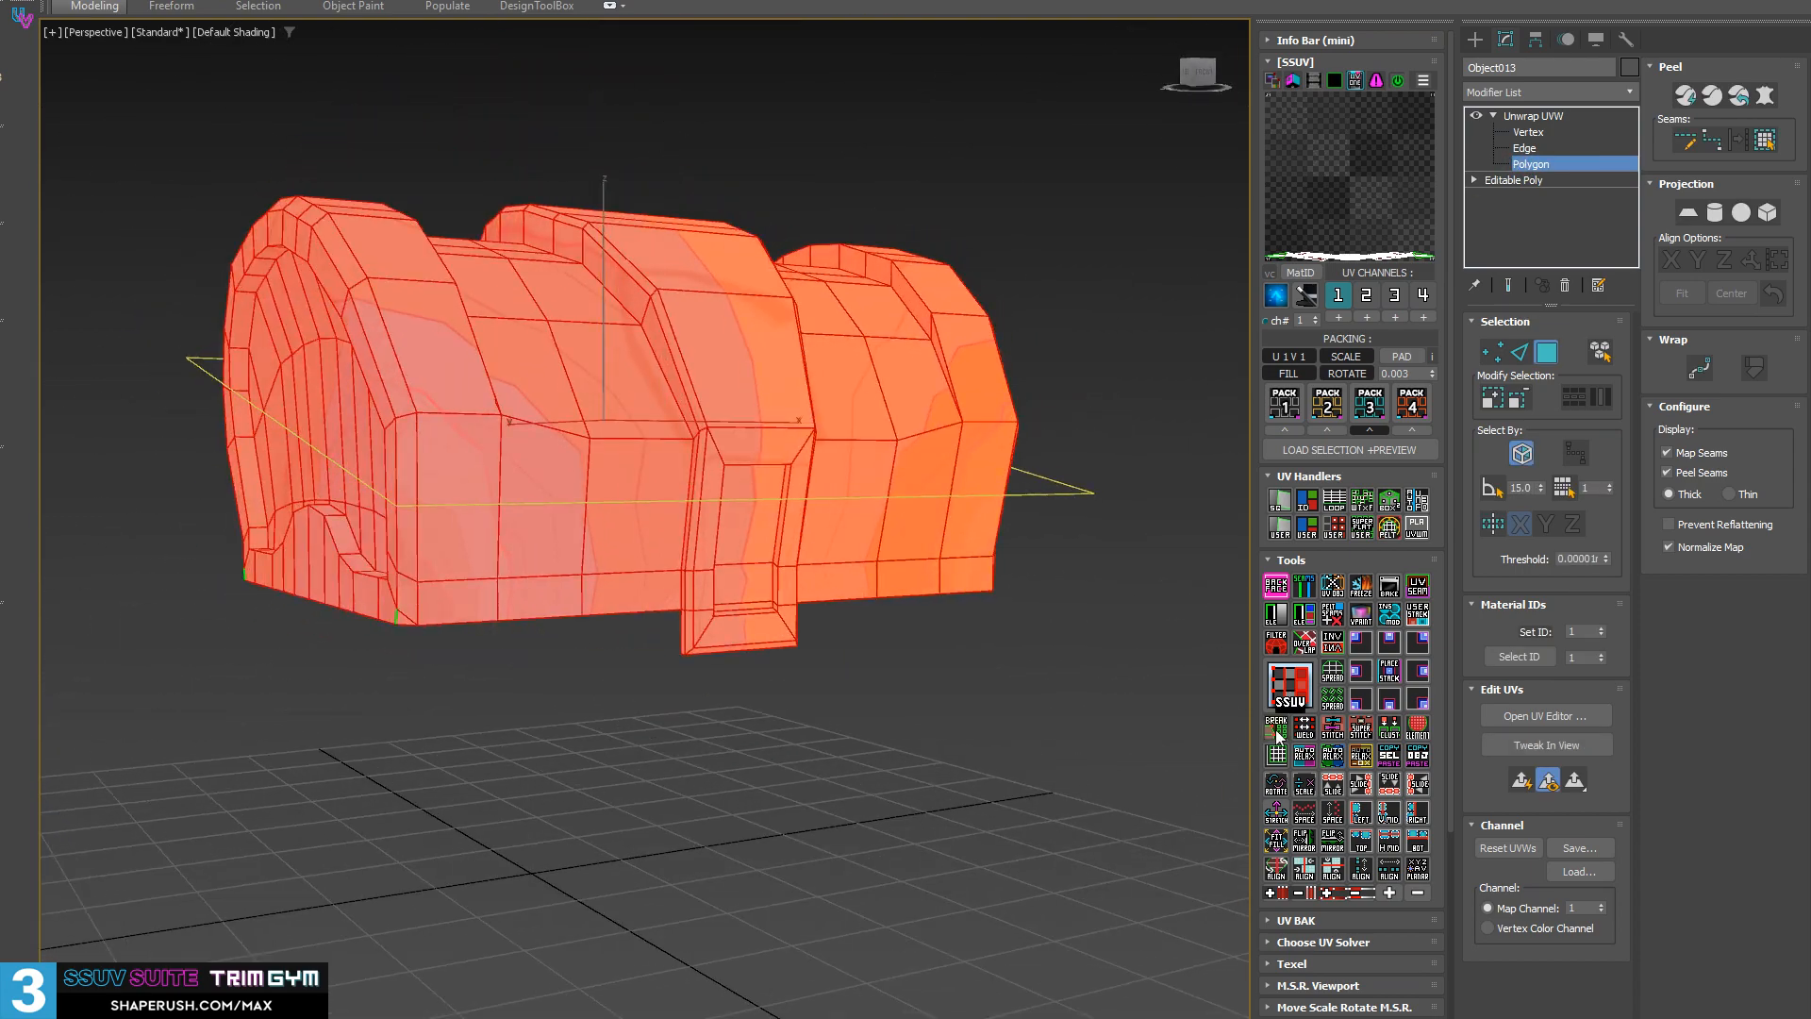
{"action": "left_click", "coordinate": [1288, 508]}
{"action": "middle_click_drag", "start_coordinate": [724, 349], "coordinate": [766, 512], "text": "alt"}
{"action": "left_click", "coordinate": [1529, 165]}
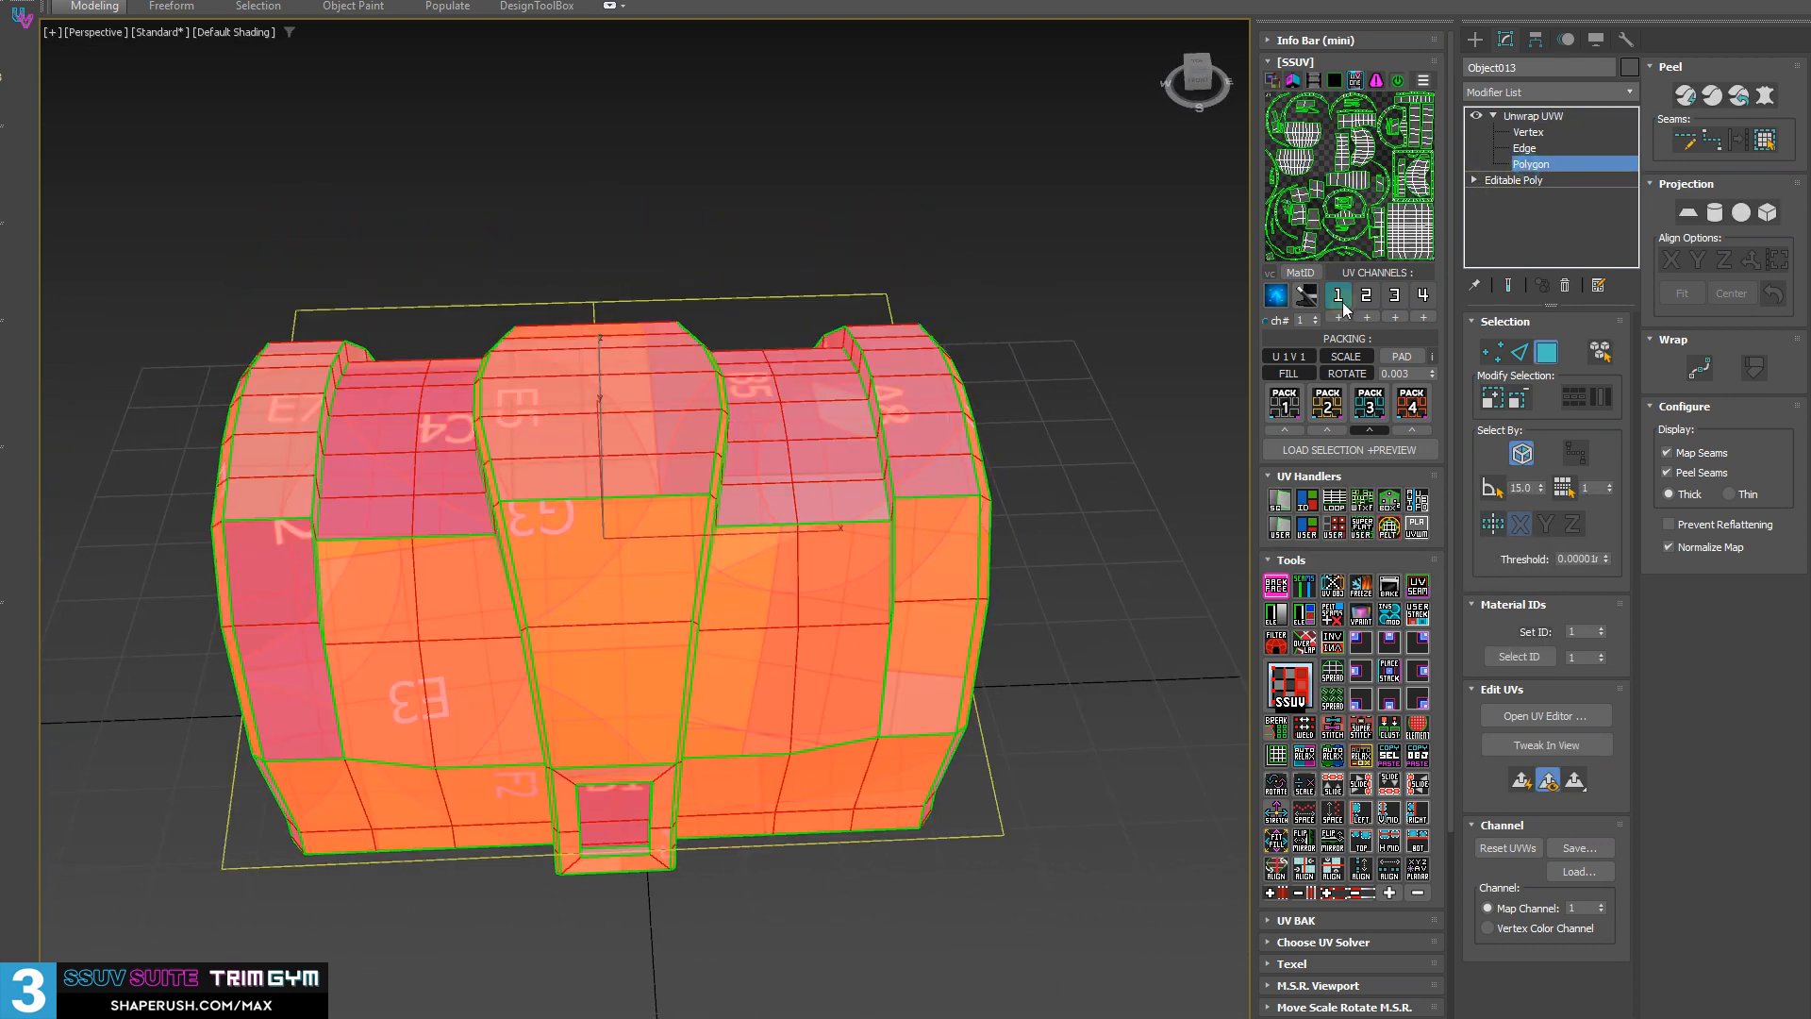
- Select the polygons of one recessed curved panel strip beside the lid's middle band, from back to front, leaving the end band out
{"action": "left_click", "coordinate": [840, 600]}
{"action": "left_click", "coordinate": [810, 459], "text": "ctrl"}
{"action": "middle_click_drag", "start_coordinate": [810, 453], "coordinate": [914, 470], "text": "alt"}
{"action": "left_click", "coordinate": [719, 439], "text": "ctrl"}
{"action": "left_click", "coordinate": [914, 470], "text": "ctrl"}
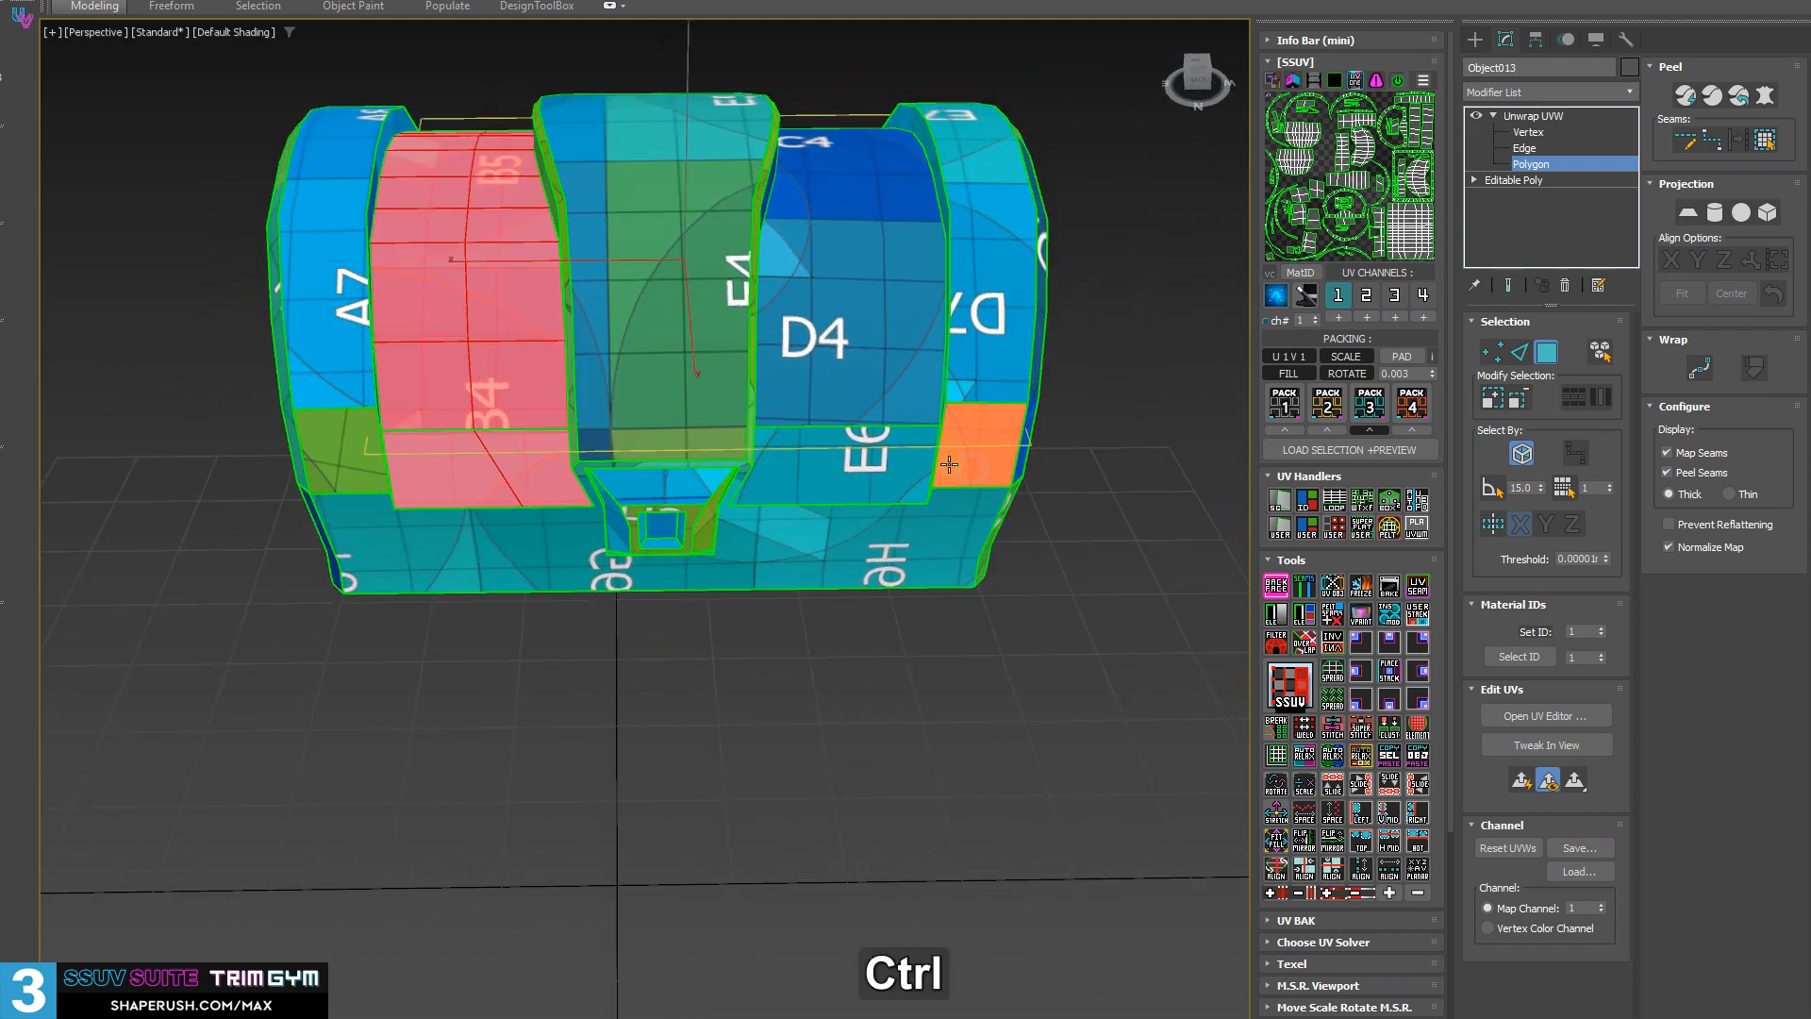
{"action": "key", "text": "ctrl+z"}
- Add the matching recessed curved panel strip on the other side of the middle band to the polygon selection
{"action": "double_click", "coordinate": [856, 460], "text": "ctrl"}
{"action": "left_click", "coordinate": [831, 366], "text": "ctrl"}
{"action": "left_click", "coordinate": [835, 318], "text": "ctrl"}
{"action": "key", "text": "super"}
{"action": "left_click", "coordinate": [896, 347], "text": "ctrl"}
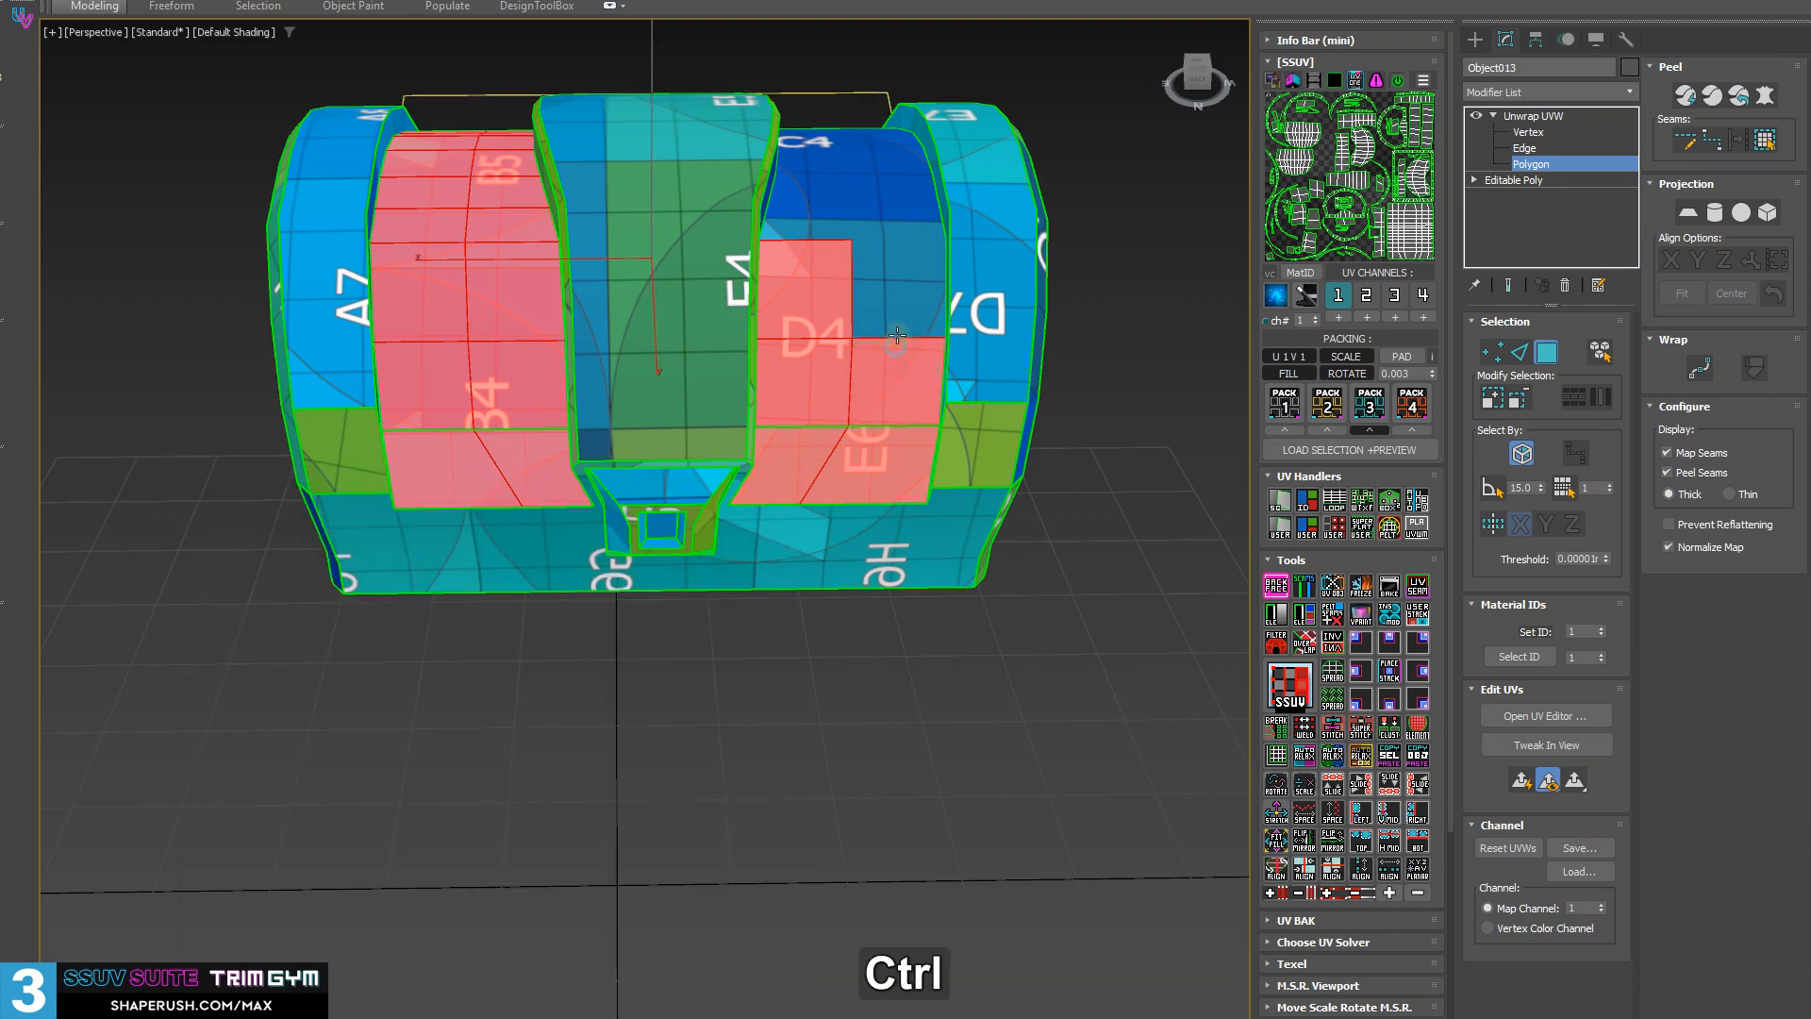
{"action": "double_click", "coordinate": [904, 312], "text": "ctrl"}
{"action": "middle_click_drag", "start_coordinate": [904, 311], "coordinate": [1127, 370], "text": "alt"}
{"action": "left_click", "coordinate": [699, 401], "text": "ctrl"}
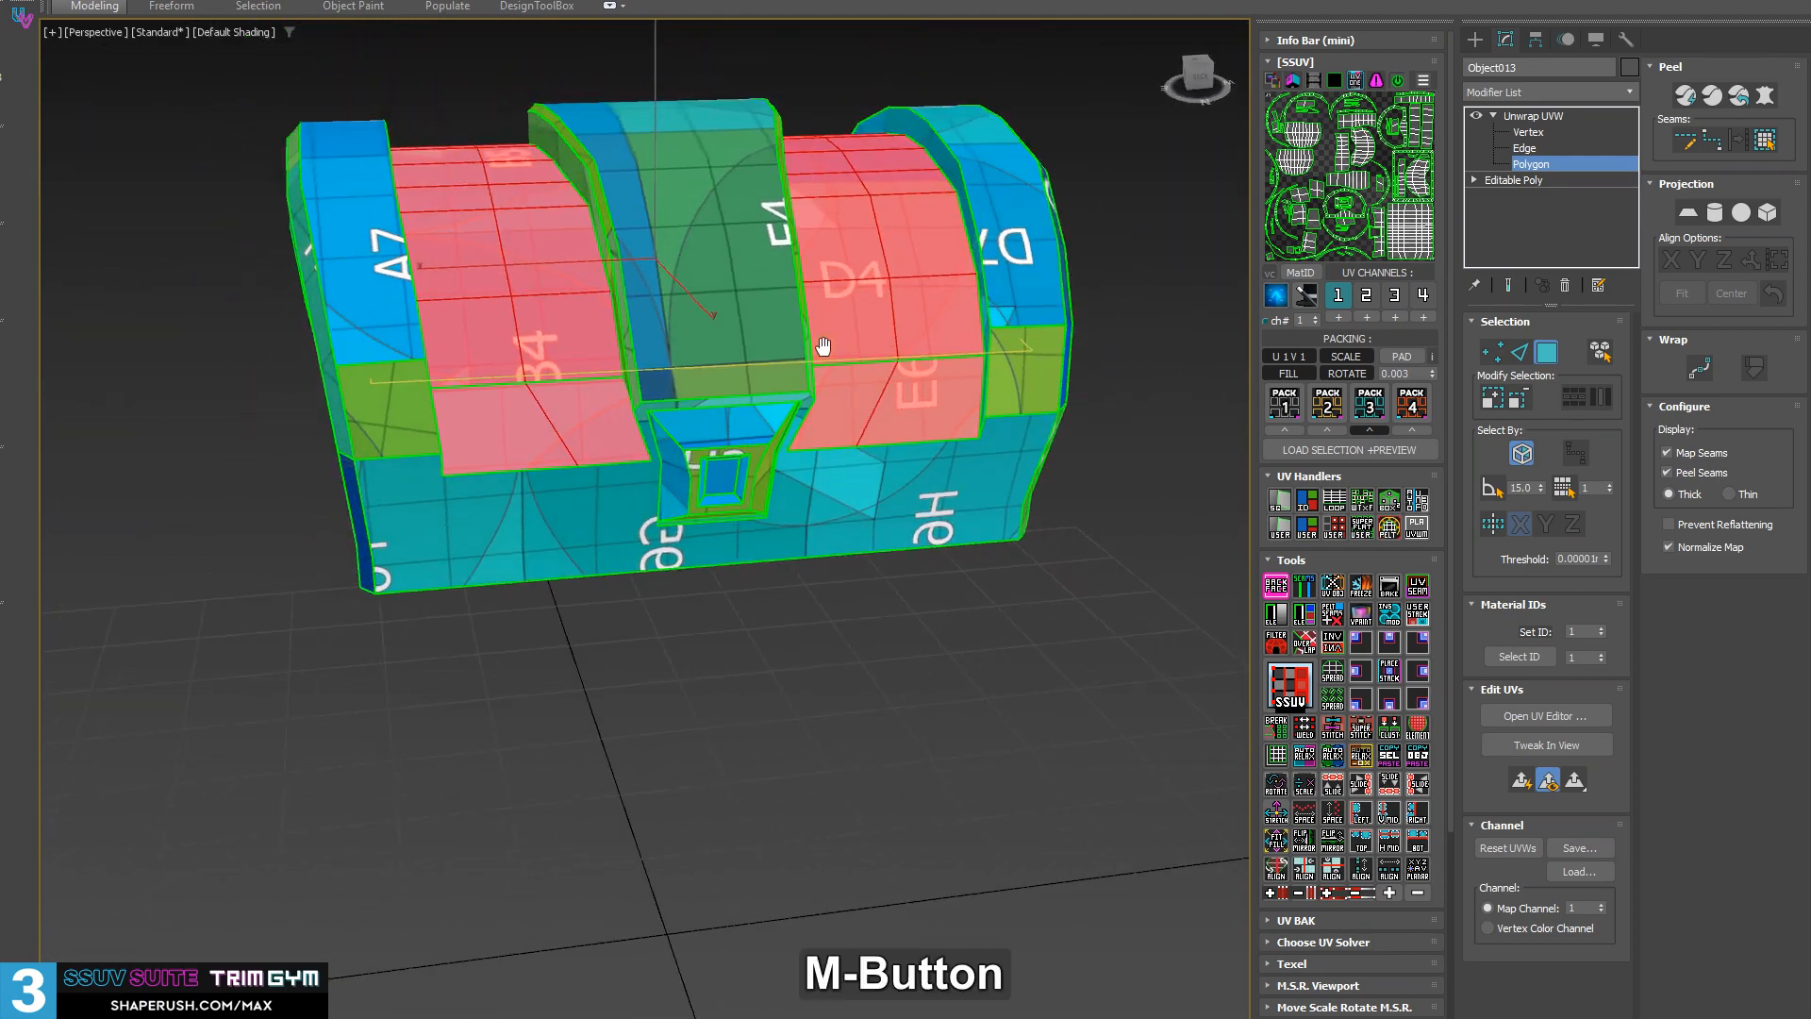
{"action": "middle_click_drag", "start_coordinate": [821, 348], "coordinate": [822, 459]}
{"action": "middle_click_drag", "start_coordinate": [823, 460], "coordinate": [781, 478], "text": "alt"}
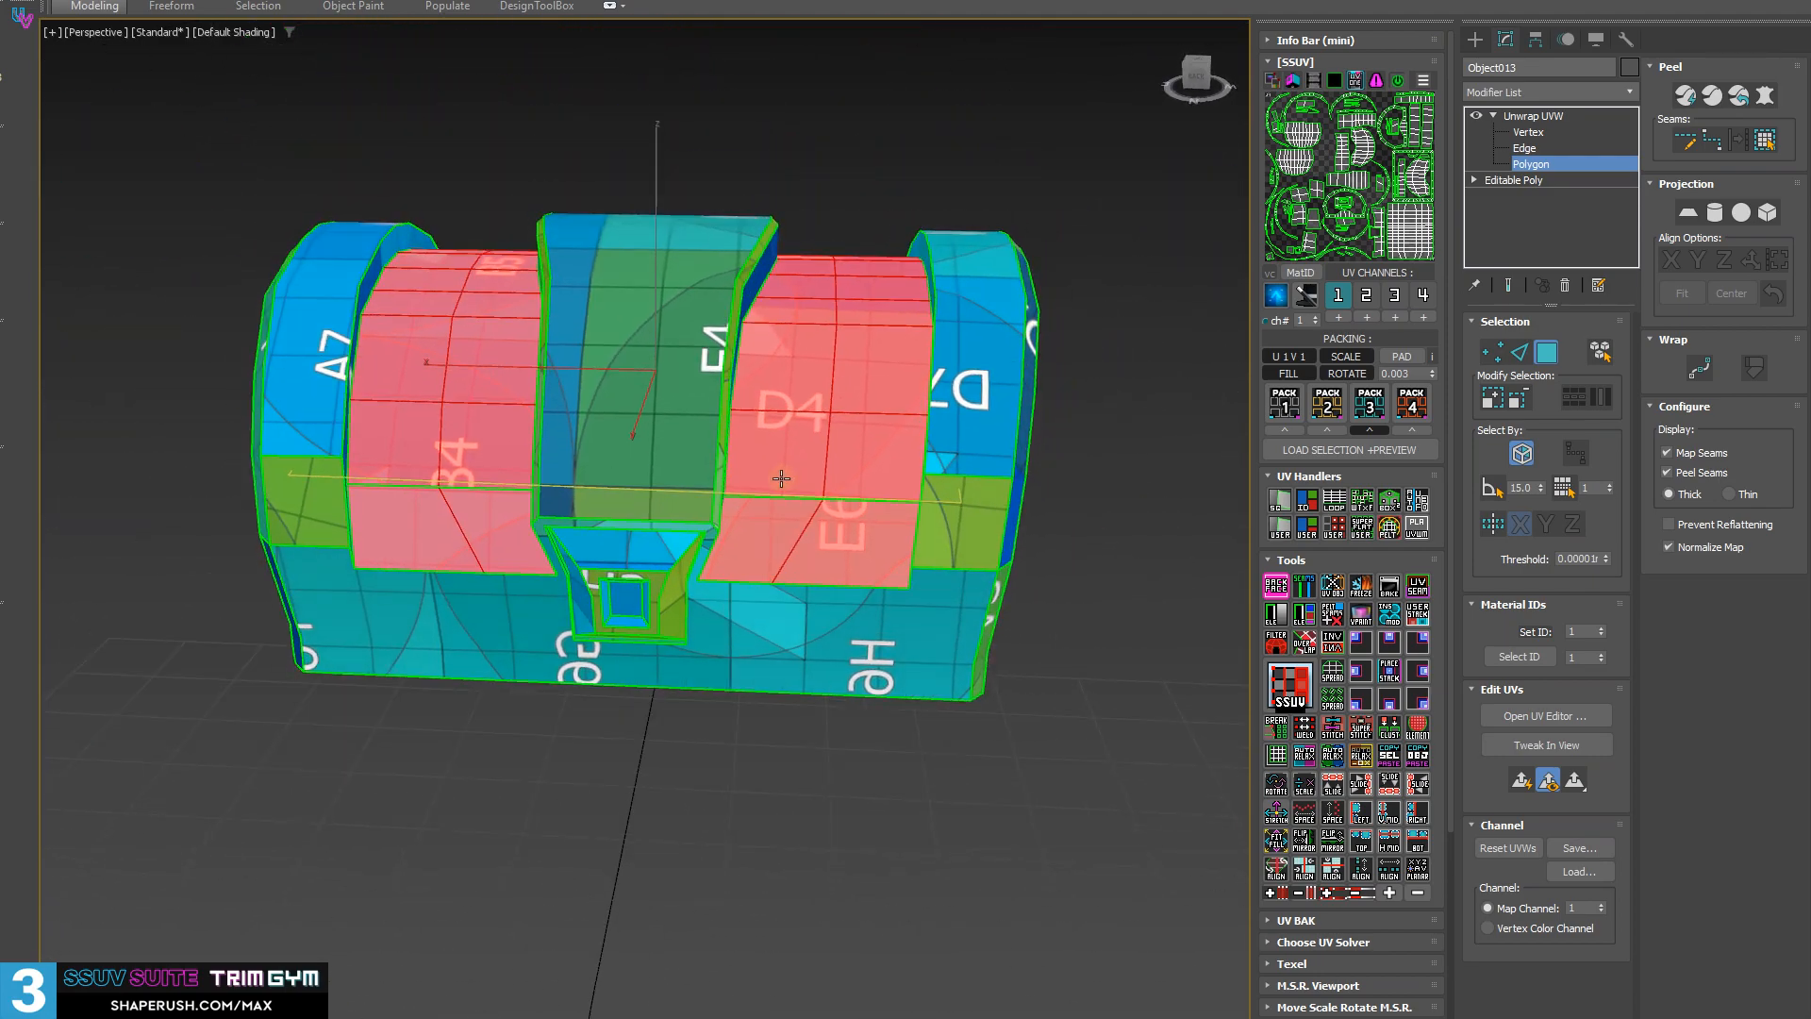
- Add the narrow inner rim faces around the arch at the first end of the lid to the selection
{"action": "middle_click_drag", "start_coordinate": [782, 479], "coordinate": [336, 462], "text": "alt"}
{"action": "scroll", "coordinate": [336, 463], "scroll_direction": "up", "scroll_amount": 4}
{"action": "left_click", "coordinate": [316, 447], "text": "ctrl"}
{"action": "left_click", "coordinate": [282, 318], "text": "ctrl"}
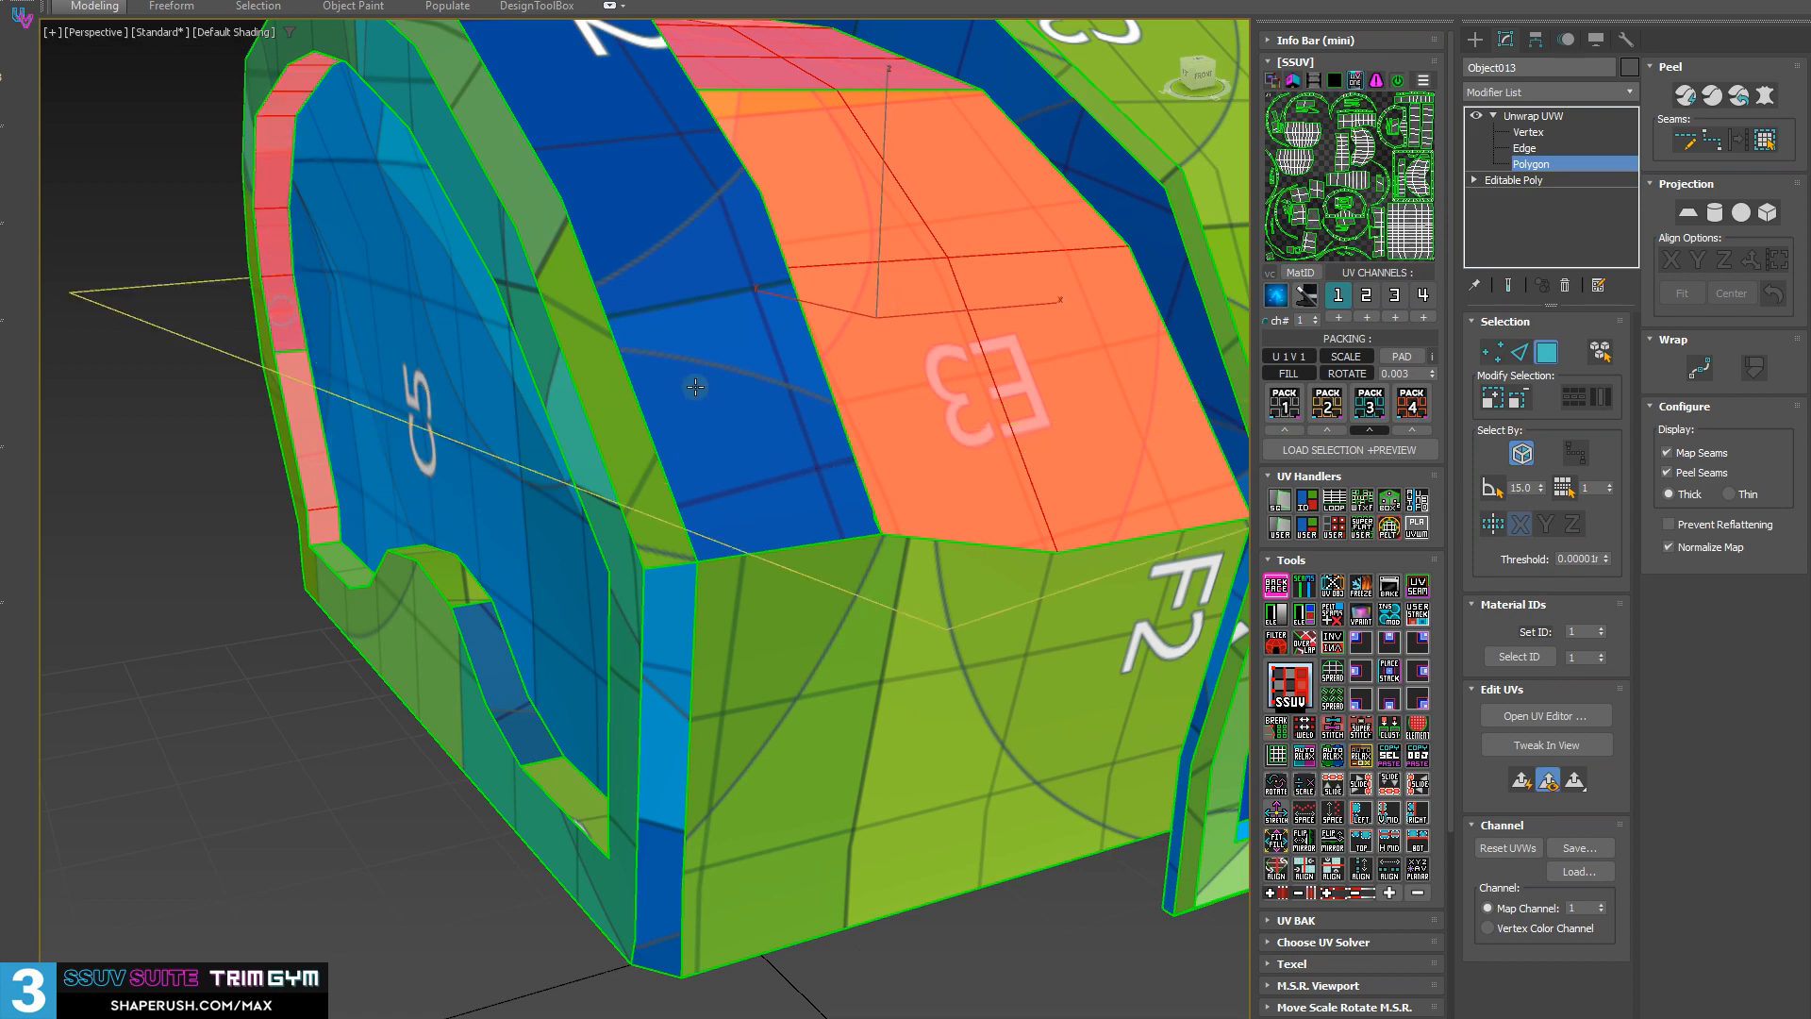
{"action": "middle_click_drag", "start_coordinate": [695, 384], "coordinate": [577, 575], "text": "alt"}
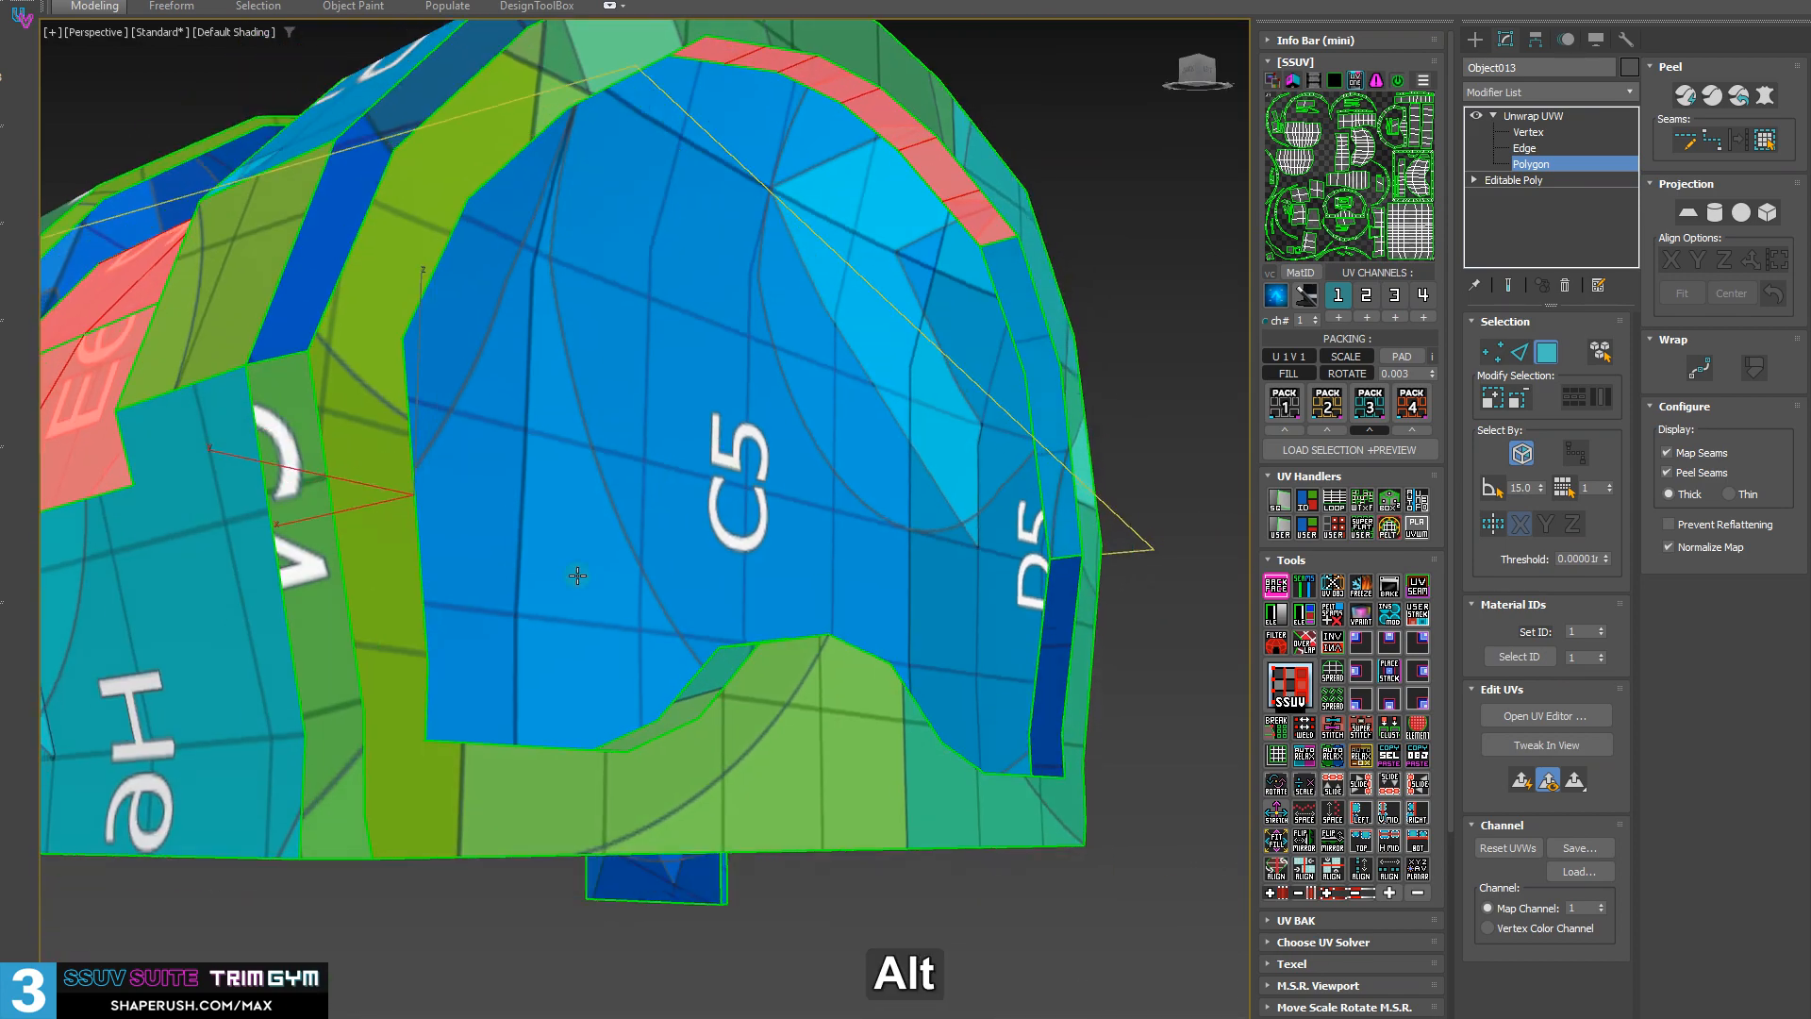
{"action": "left_click", "coordinate": [1047, 460], "text": "ctrl"}
{"action": "left_click", "coordinate": [1060, 589], "text": "ctrl"}
- Add the narrow inner rim faces around the arch at the opposite end of the lid to the selection
{"action": "scroll", "coordinate": [1052, 627], "scroll_direction": "down", "scroll_amount": 5}
{"action": "middle_click_drag", "start_coordinate": [226, 627], "coordinate": [808, 649], "text": "alt"}
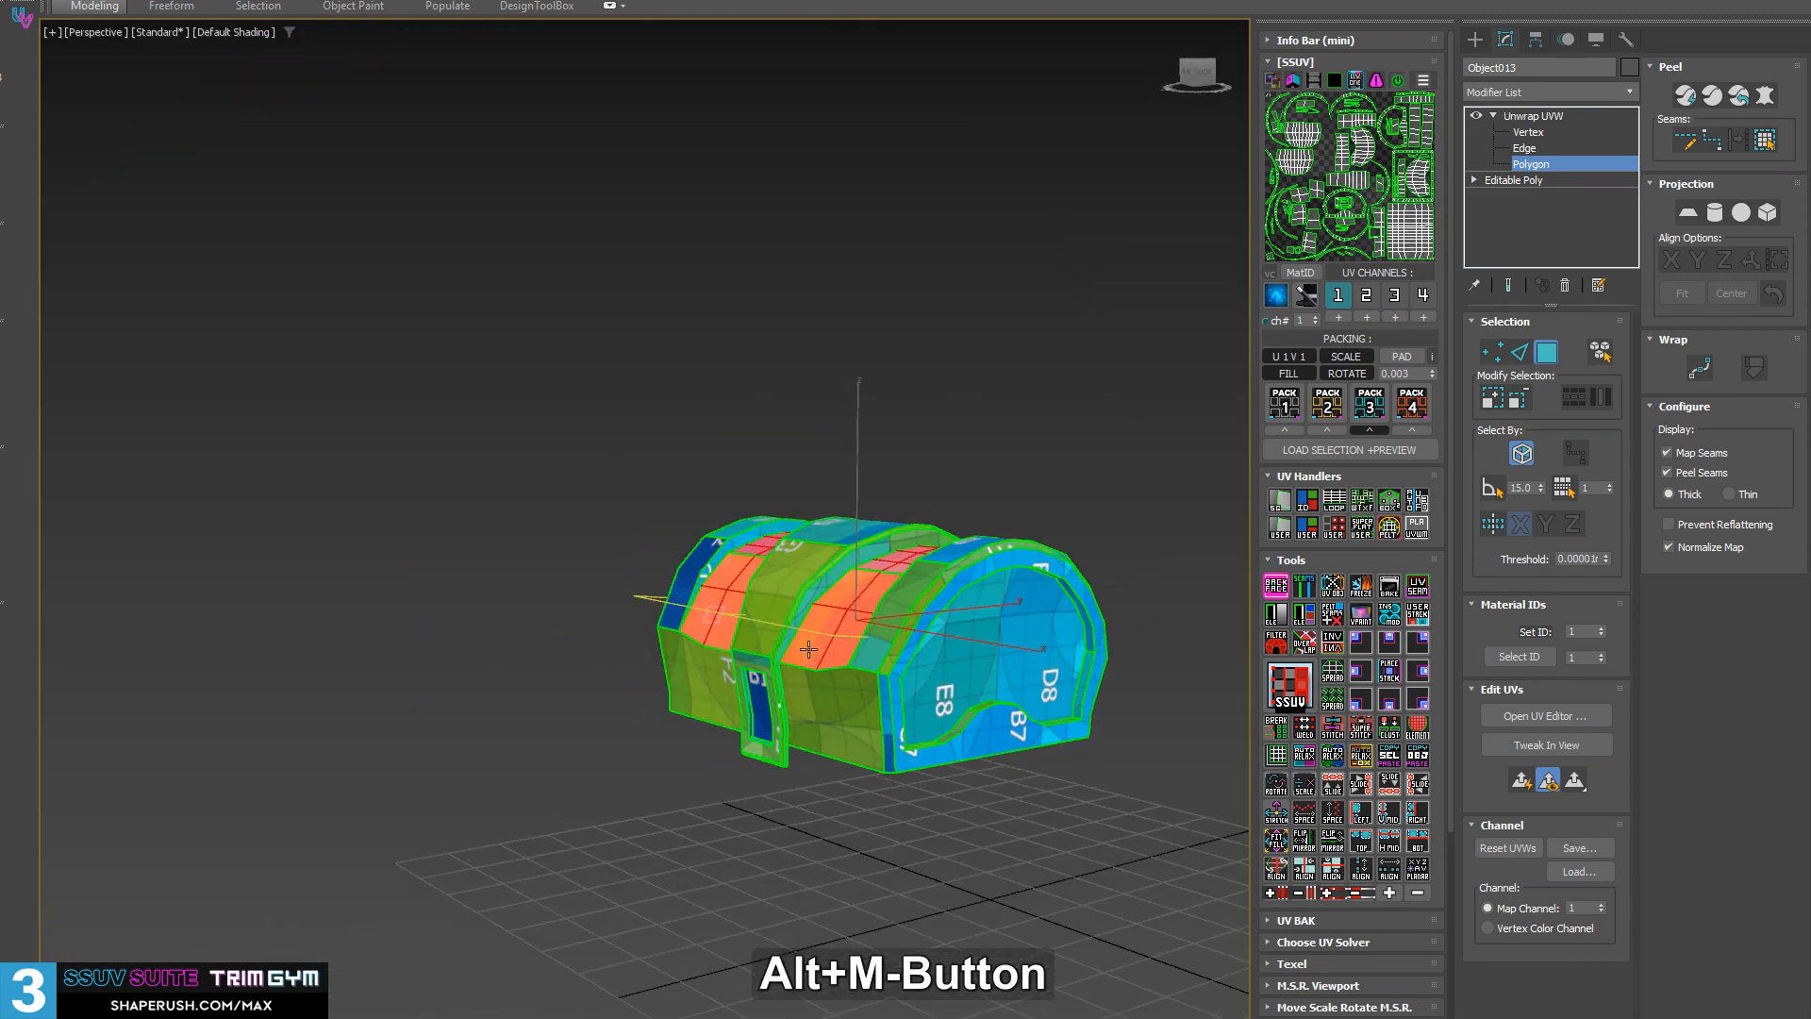
{"action": "scroll", "coordinate": [1002, 637], "scroll_direction": "up", "scroll_amount": 6}
{"action": "middle_click_drag", "start_coordinate": [811, 504], "coordinate": [595, 690], "text": "alt"}
{"action": "left_click", "coordinate": [895, 562], "text": "ctrl"}
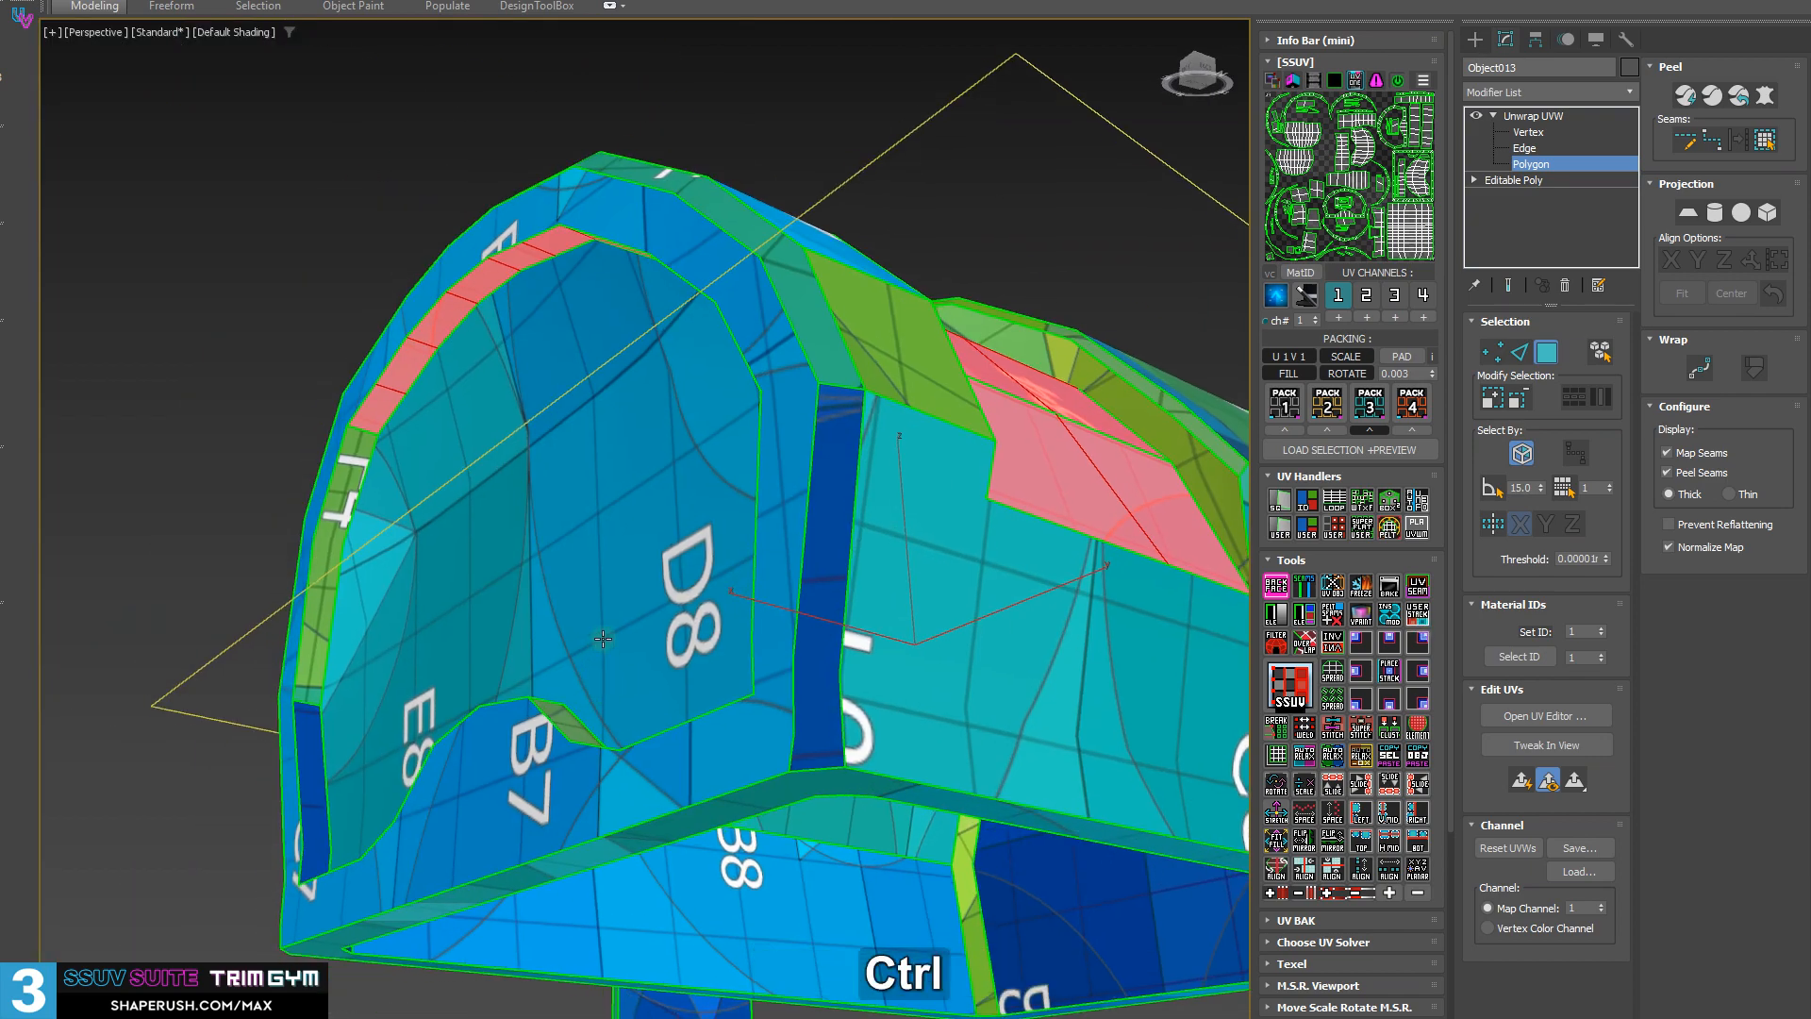
{"action": "left_click", "coordinate": [307, 647], "text": "ctrl"}
{"action": "left_click", "coordinate": [312, 735], "text": "ctrl"}
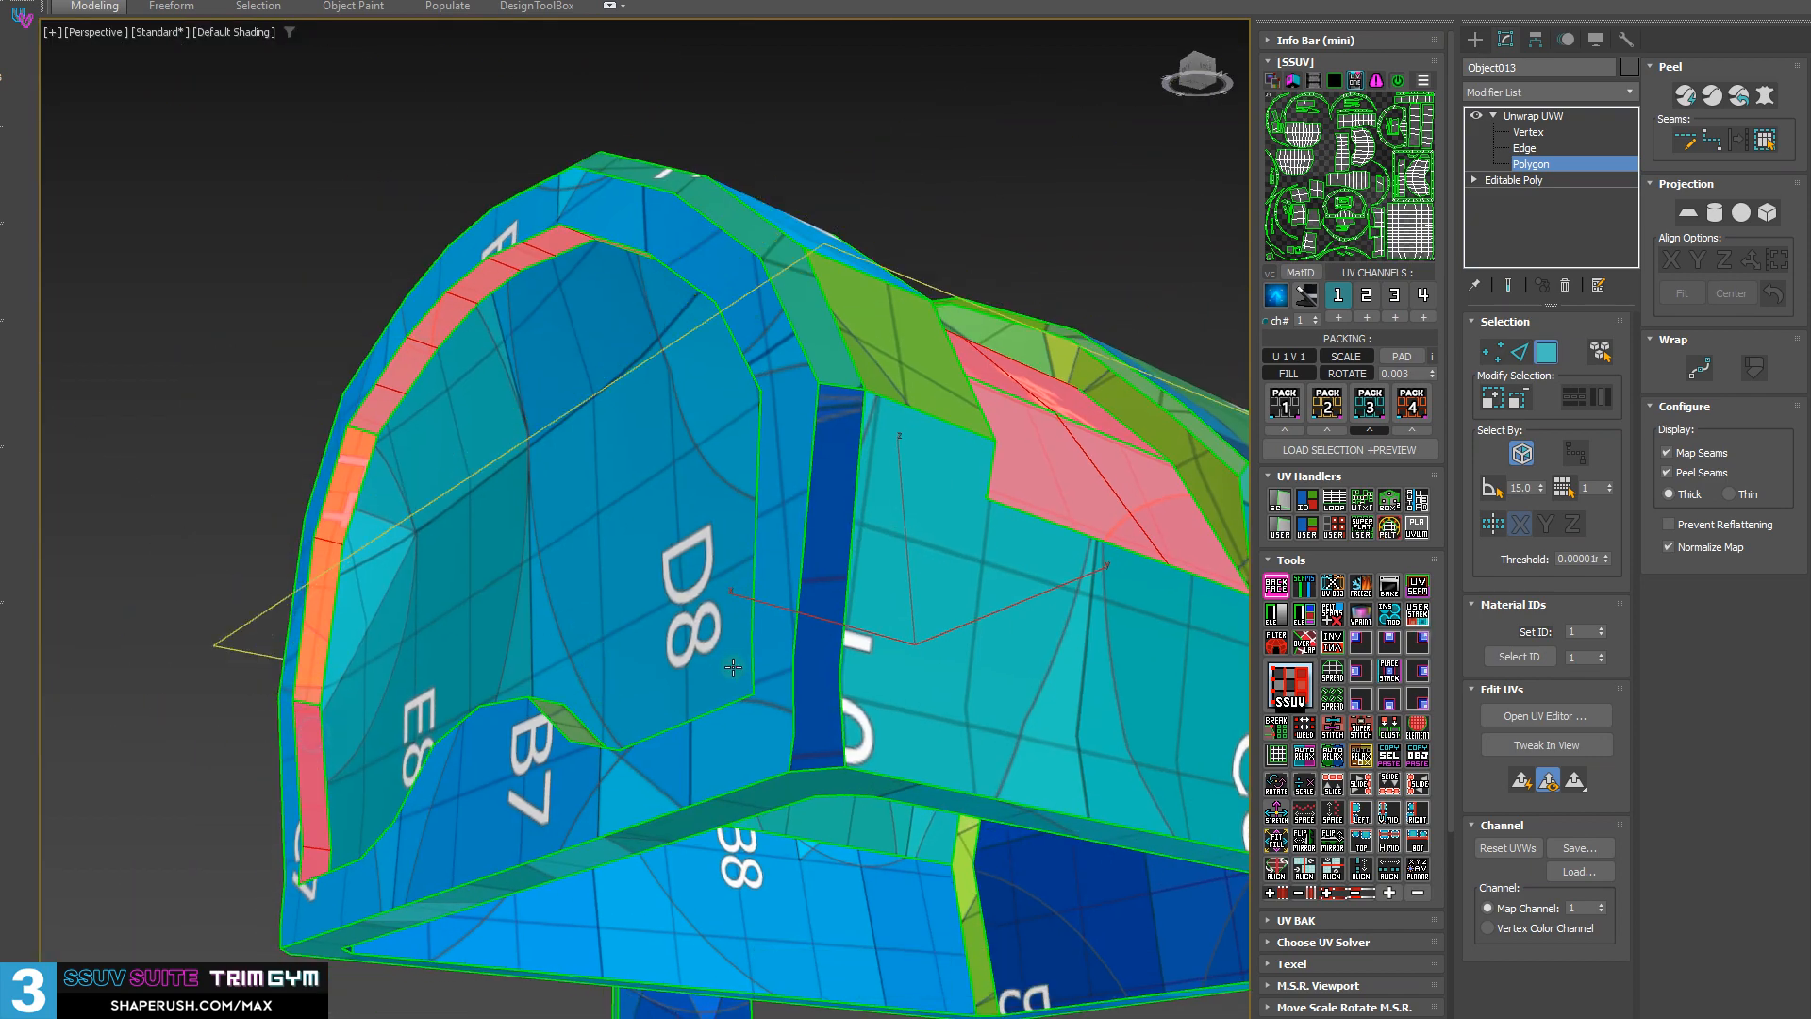
- Straighten the UVs of the selected panels and rims with the SSUV tool, then clear the polygon selection
{"action": "scroll", "coordinate": [733, 667], "scroll_direction": "down", "scroll_amount": 5}
{"action": "middle_click_drag", "start_coordinate": [736, 669], "coordinate": [743, 612], "text": "alt"}
{"action": "left_click", "coordinate": [1290, 681]}
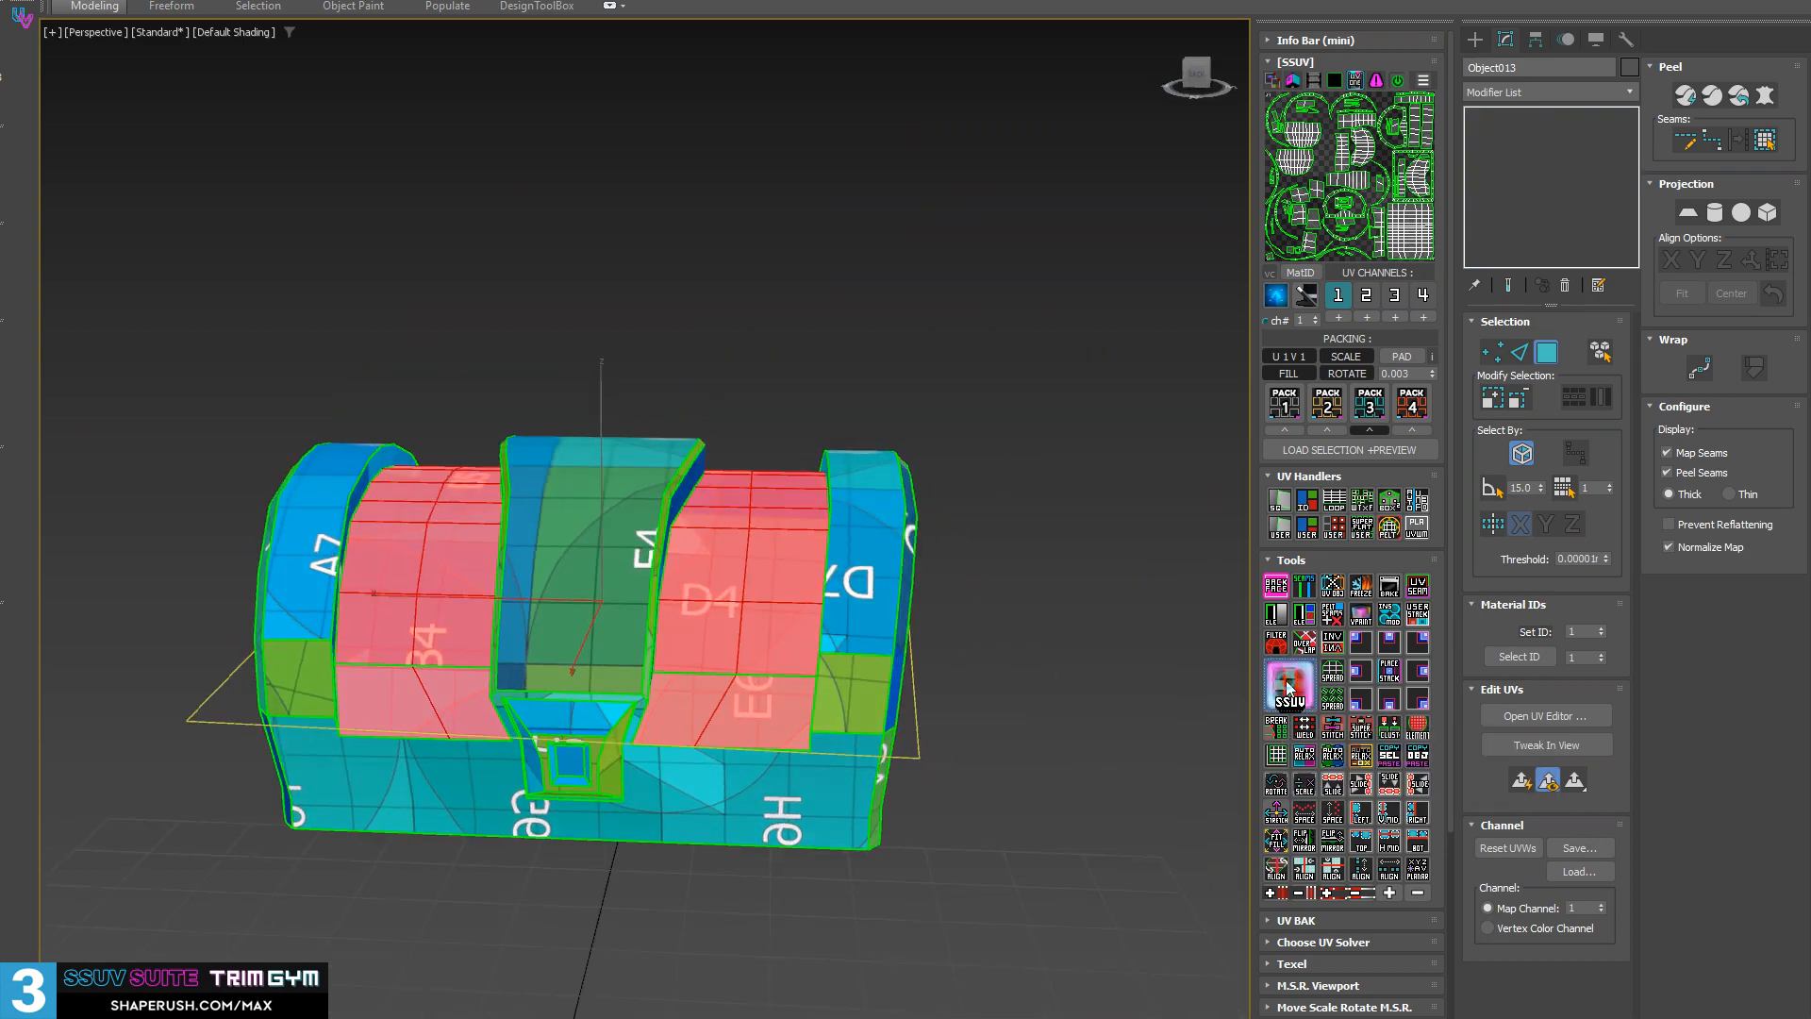
{"action": "middle_click_drag", "start_coordinate": [666, 544], "coordinate": [876, 540], "text": "alt"}
{"action": "left_click", "coordinate": [1055, 405]}
{"action": "middle_click_drag", "start_coordinate": [1055, 408], "coordinate": [1217, 531], "text": "alt"}
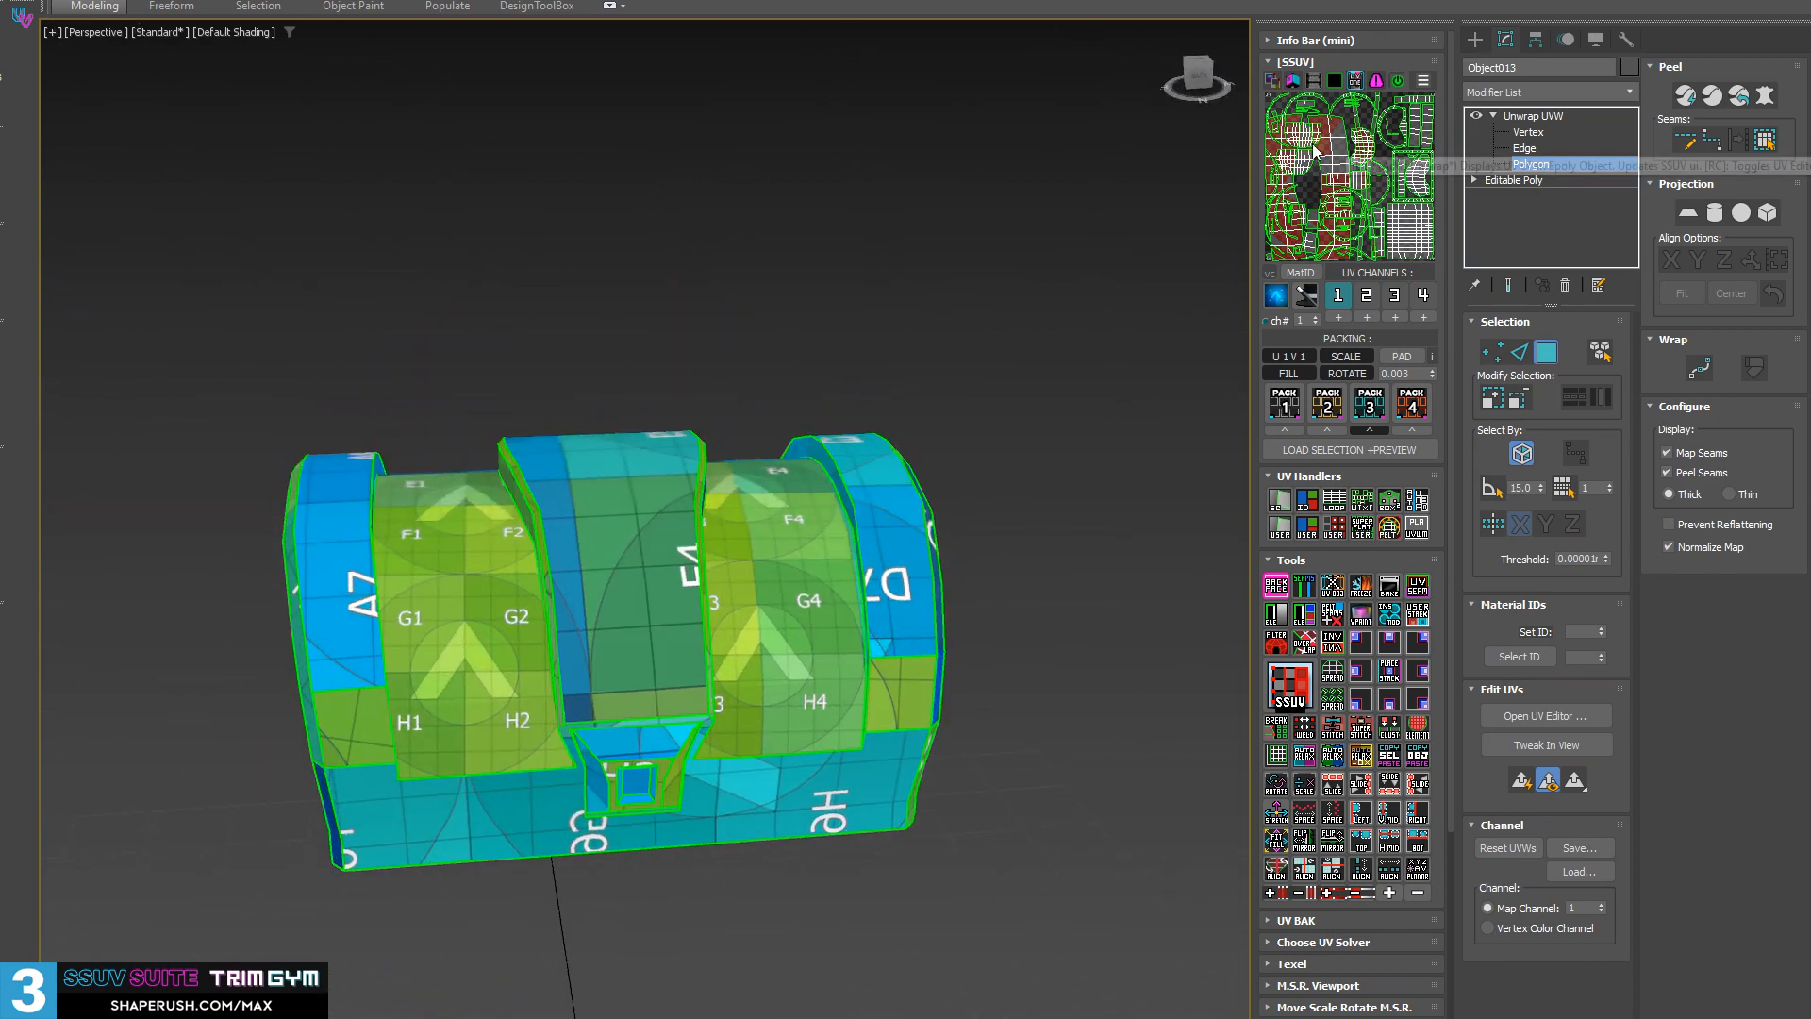
- Select the full outer curved bands at both ends of the lid and straighten their UVs with the SSUV tool
{"action": "middle_click_drag", "start_coordinate": [830, 603], "coordinate": [729, 628], "text": "alt"}
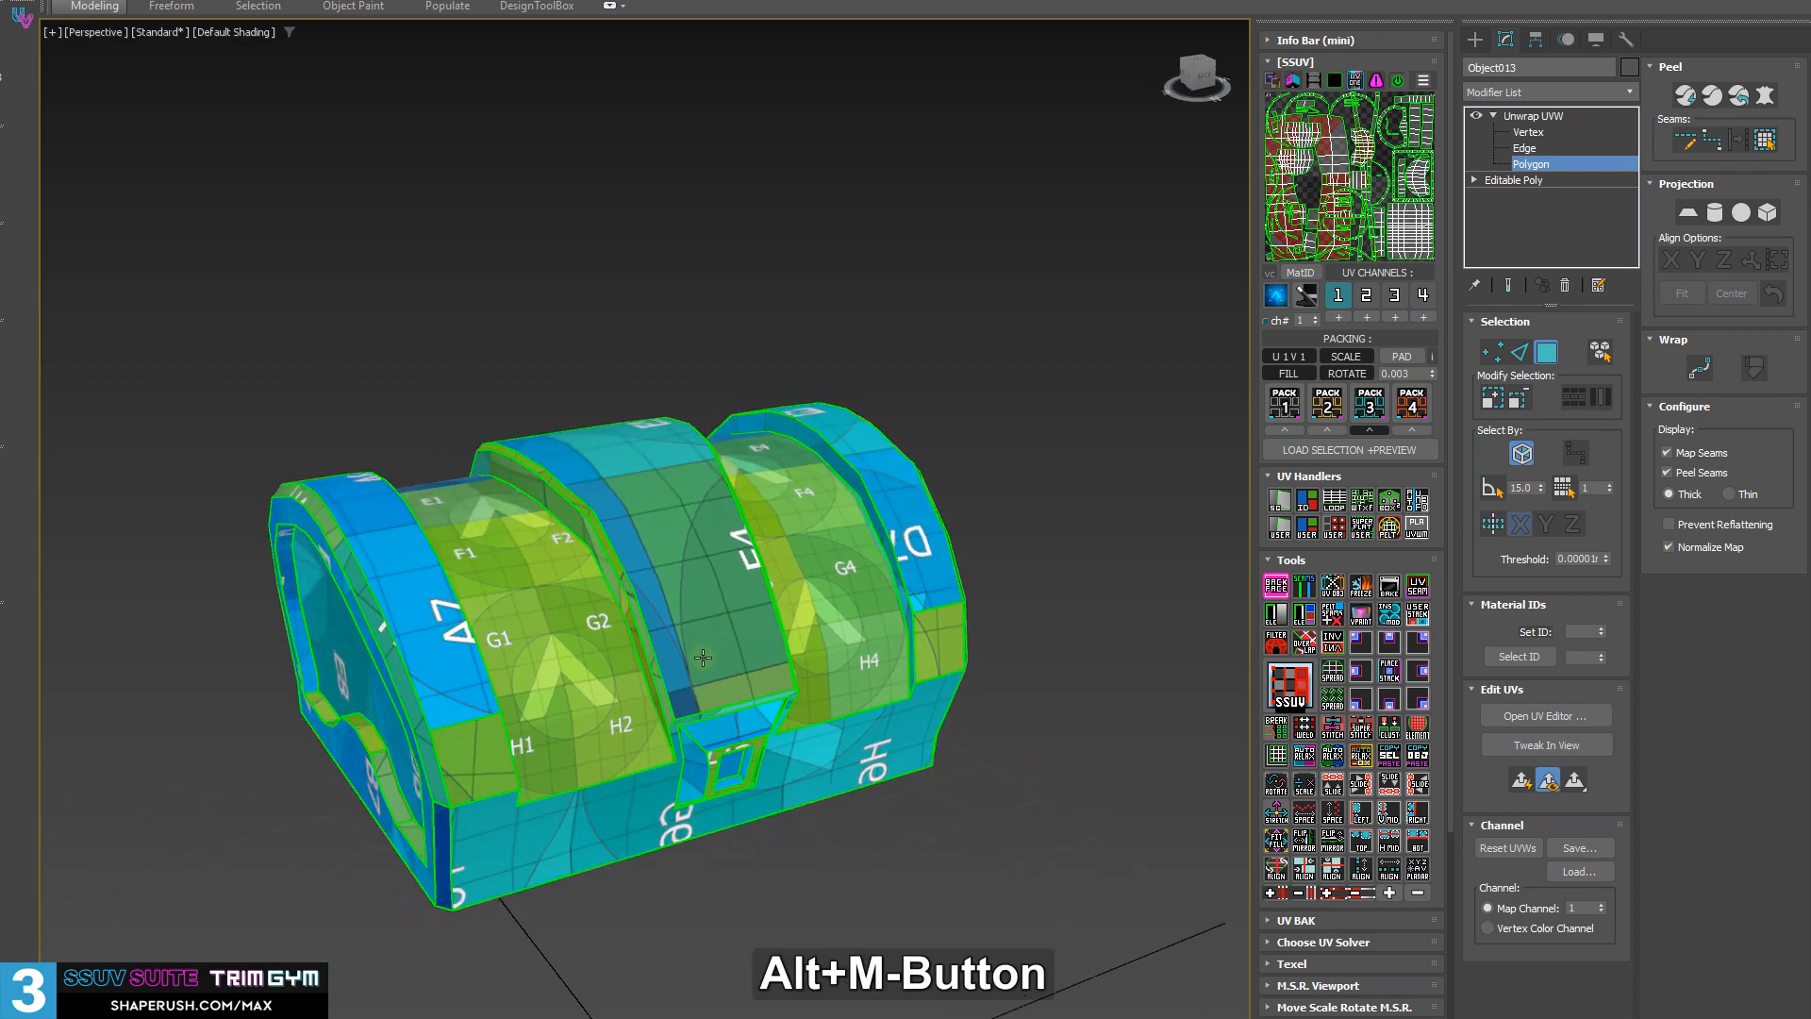
{"action": "left_click", "coordinate": [424, 623], "text": "ctrl"}
{"action": "middle_click_drag", "start_coordinate": [424, 623], "coordinate": [1047, 542], "text": "alt"}
{"action": "left_click", "coordinate": [616, 563], "text": "ctrl"}
{"action": "middle_click_drag", "start_coordinate": [616, 563], "coordinate": [232, 404], "text": "alt"}
{"action": "left_click", "coordinate": [296, 393], "text": "ctrl"}
{"action": "key", "text": "ctrl+z"}
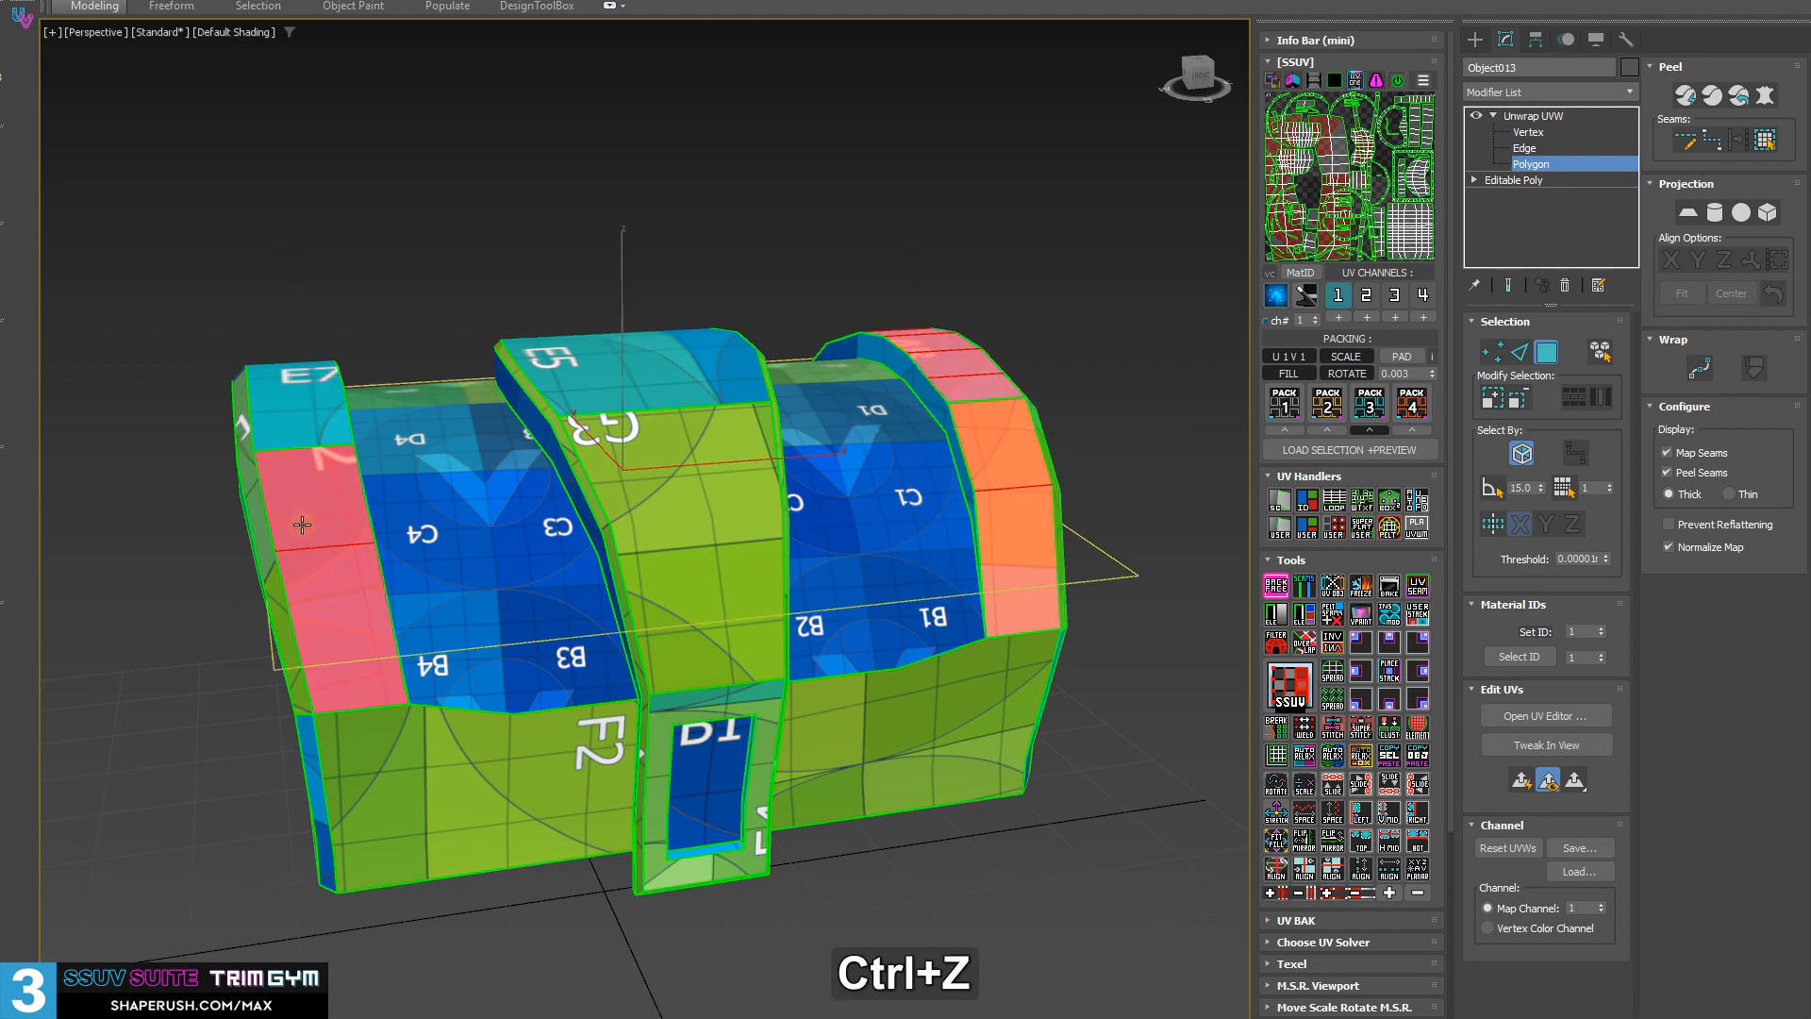
{"action": "middle_click_drag", "start_coordinate": [406, 406], "coordinate": [758, 666], "text": "alt"}
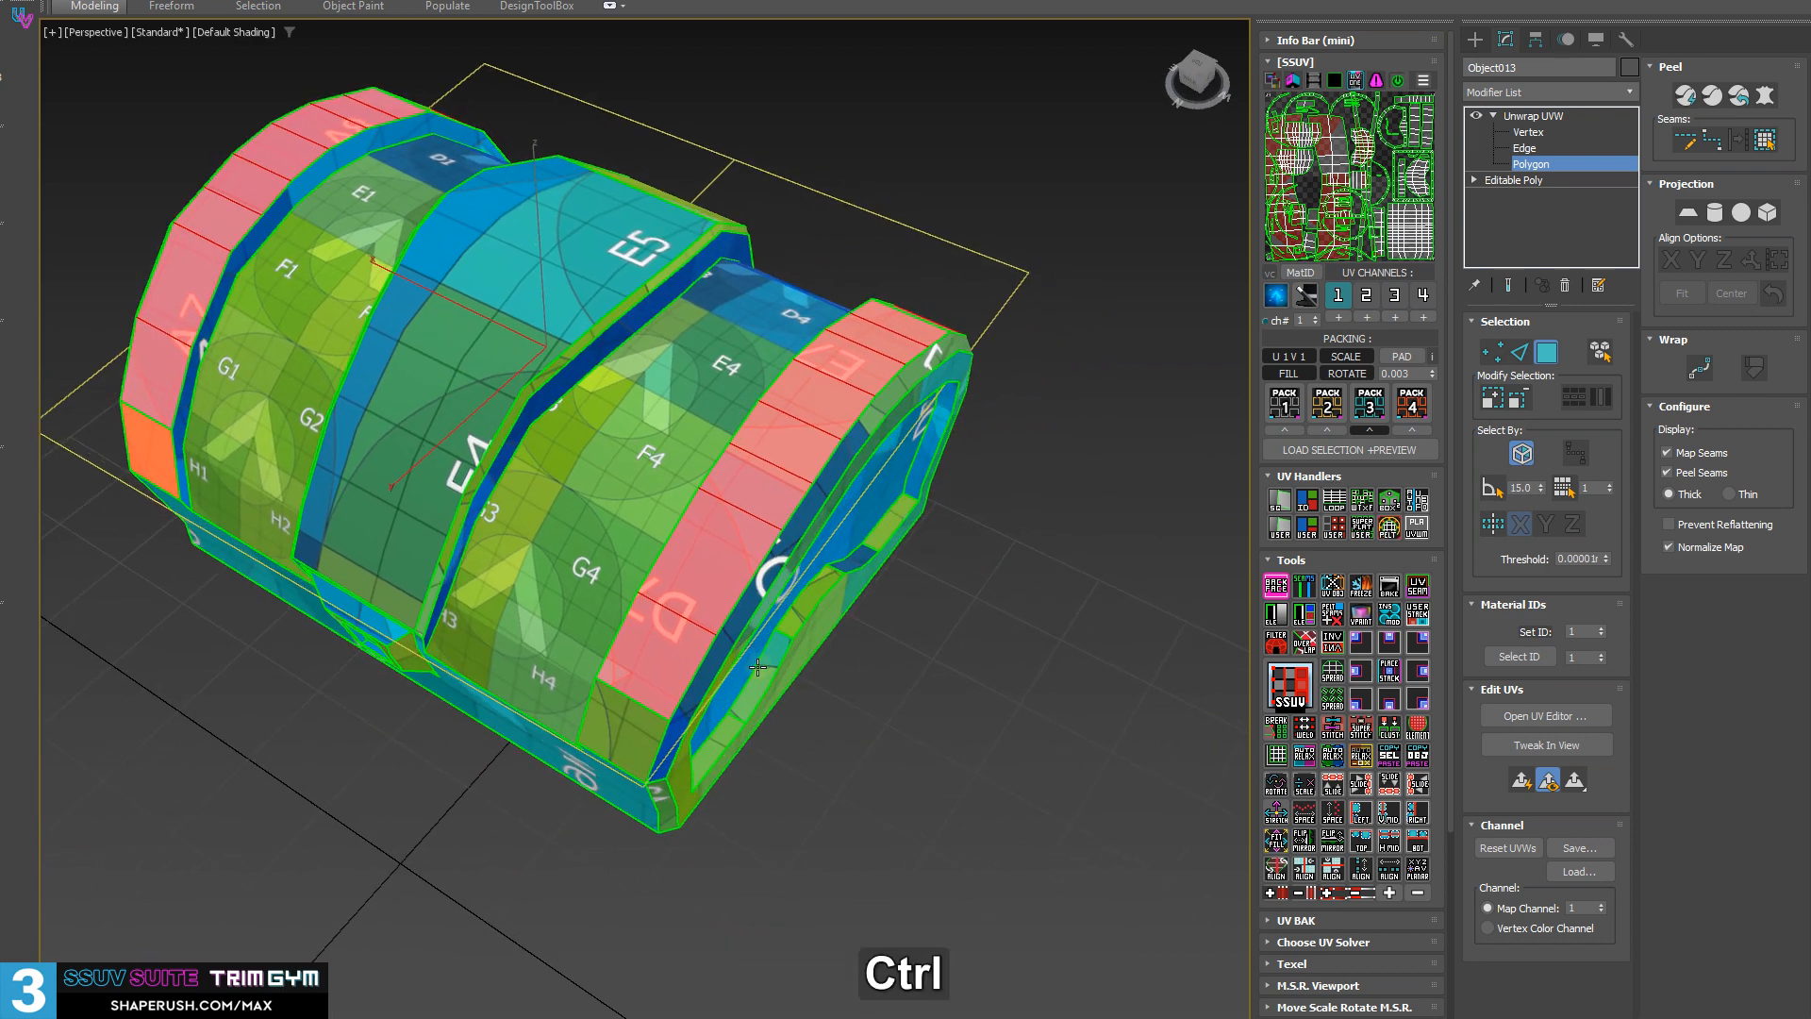
{"action": "left_click", "coordinate": [582, 721], "text": "ctrl"}
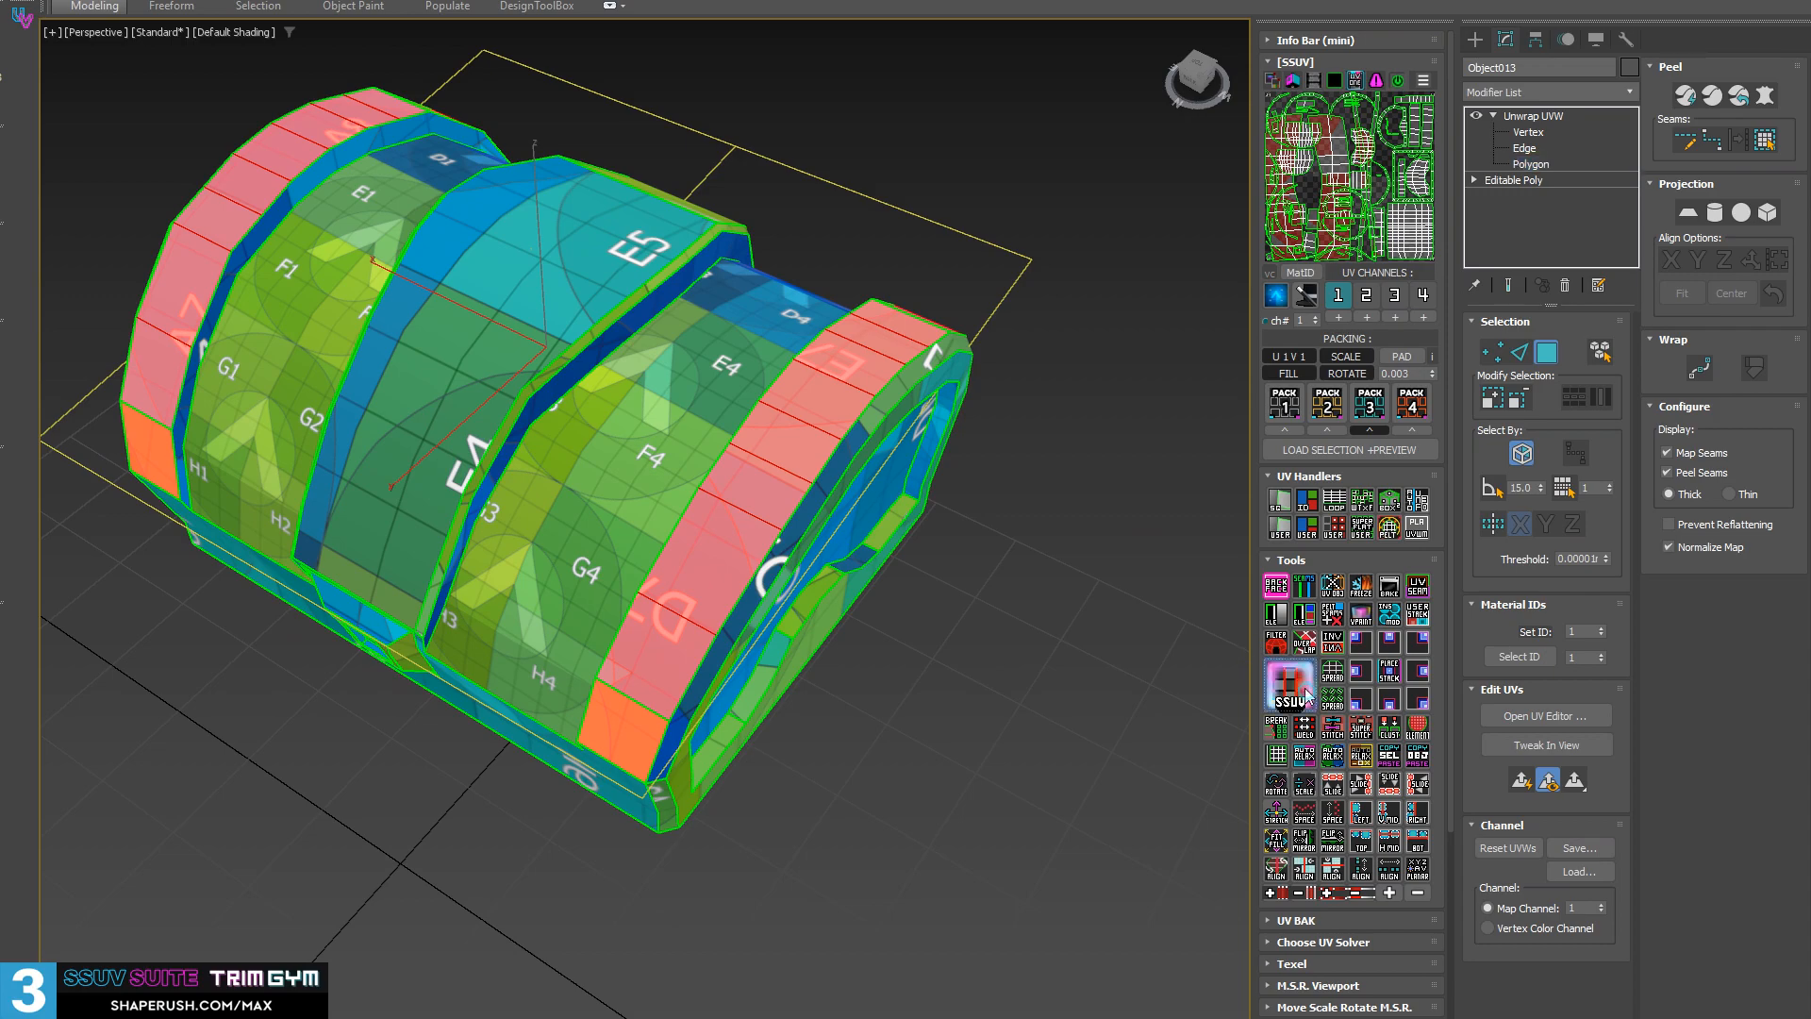
- Select the lid's raised middle band from back to front and straighten its UVs with the SSUV tool
{"action": "middle_click_drag", "start_coordinate": [453, 472], "coordinate": [544, 430], "text": "alt"}
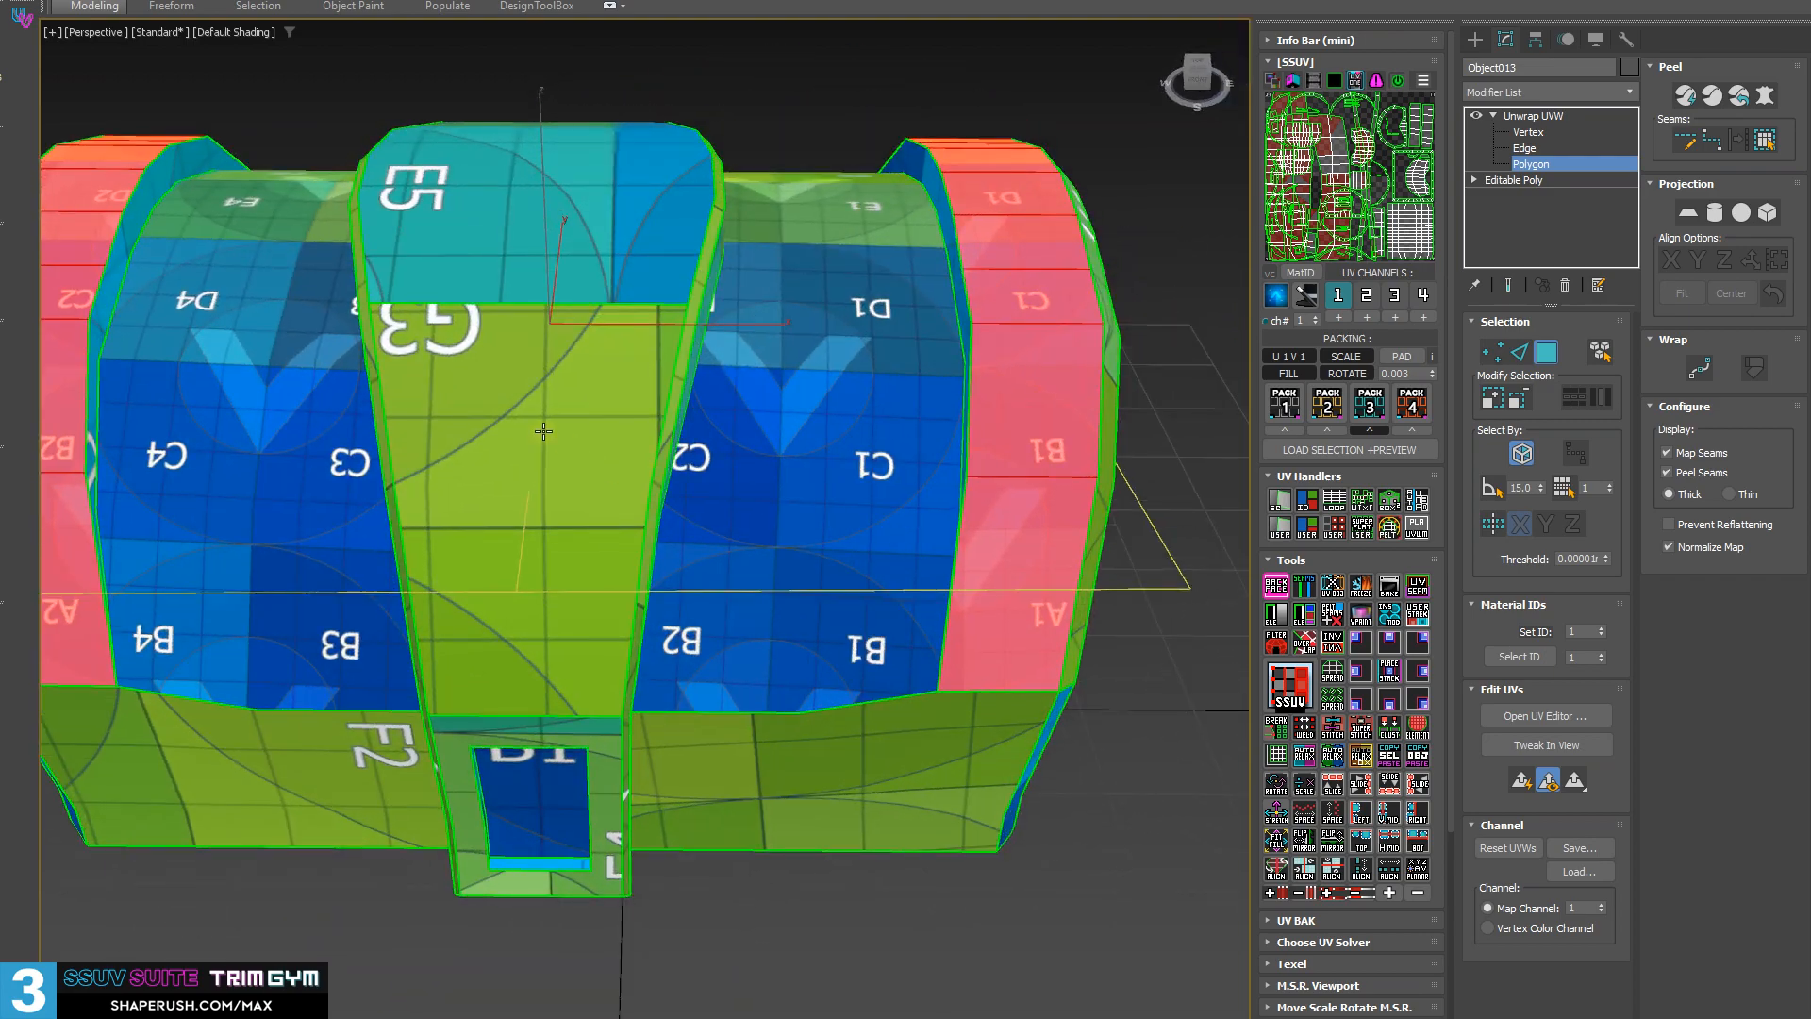
{"action": "left_click", "coordinate": [545, 430], "text": "ctrl"}
{"action": "left_click", "coordinate": [571, 229], "text": "ctrl"}
{"action": "middle_click_drag", "start_coordinate": [572, 228], "coordinate": [383, 236], "text": "alt"}
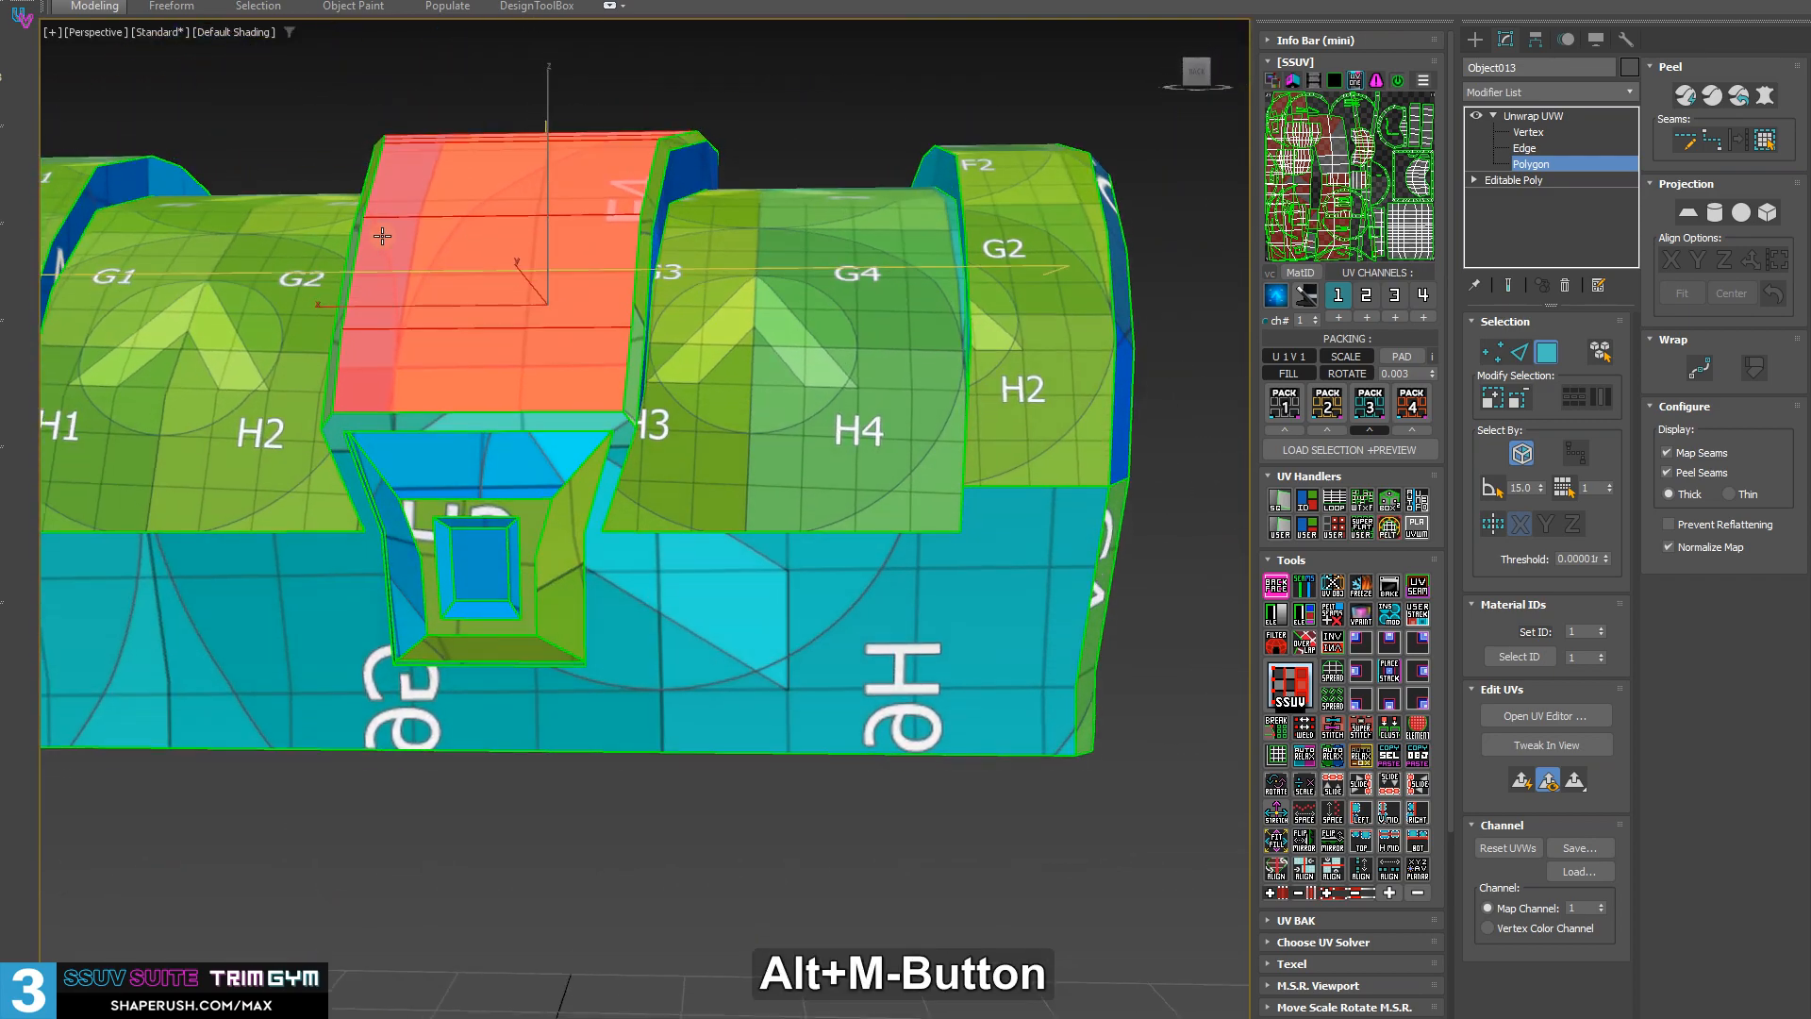
{"action": "left_click", "coordinate": [1285, 696]}
- Select all polygons of the lid and pack their UV shells with Pack 3
{"action": "middle_click_drag", "start_coordinate": [358, 379], "coordinate": [883, 518]}
{"action": "scroll", "coordinate": [360, 449], "scroll_direction": "down", "scroll_amount": 3}
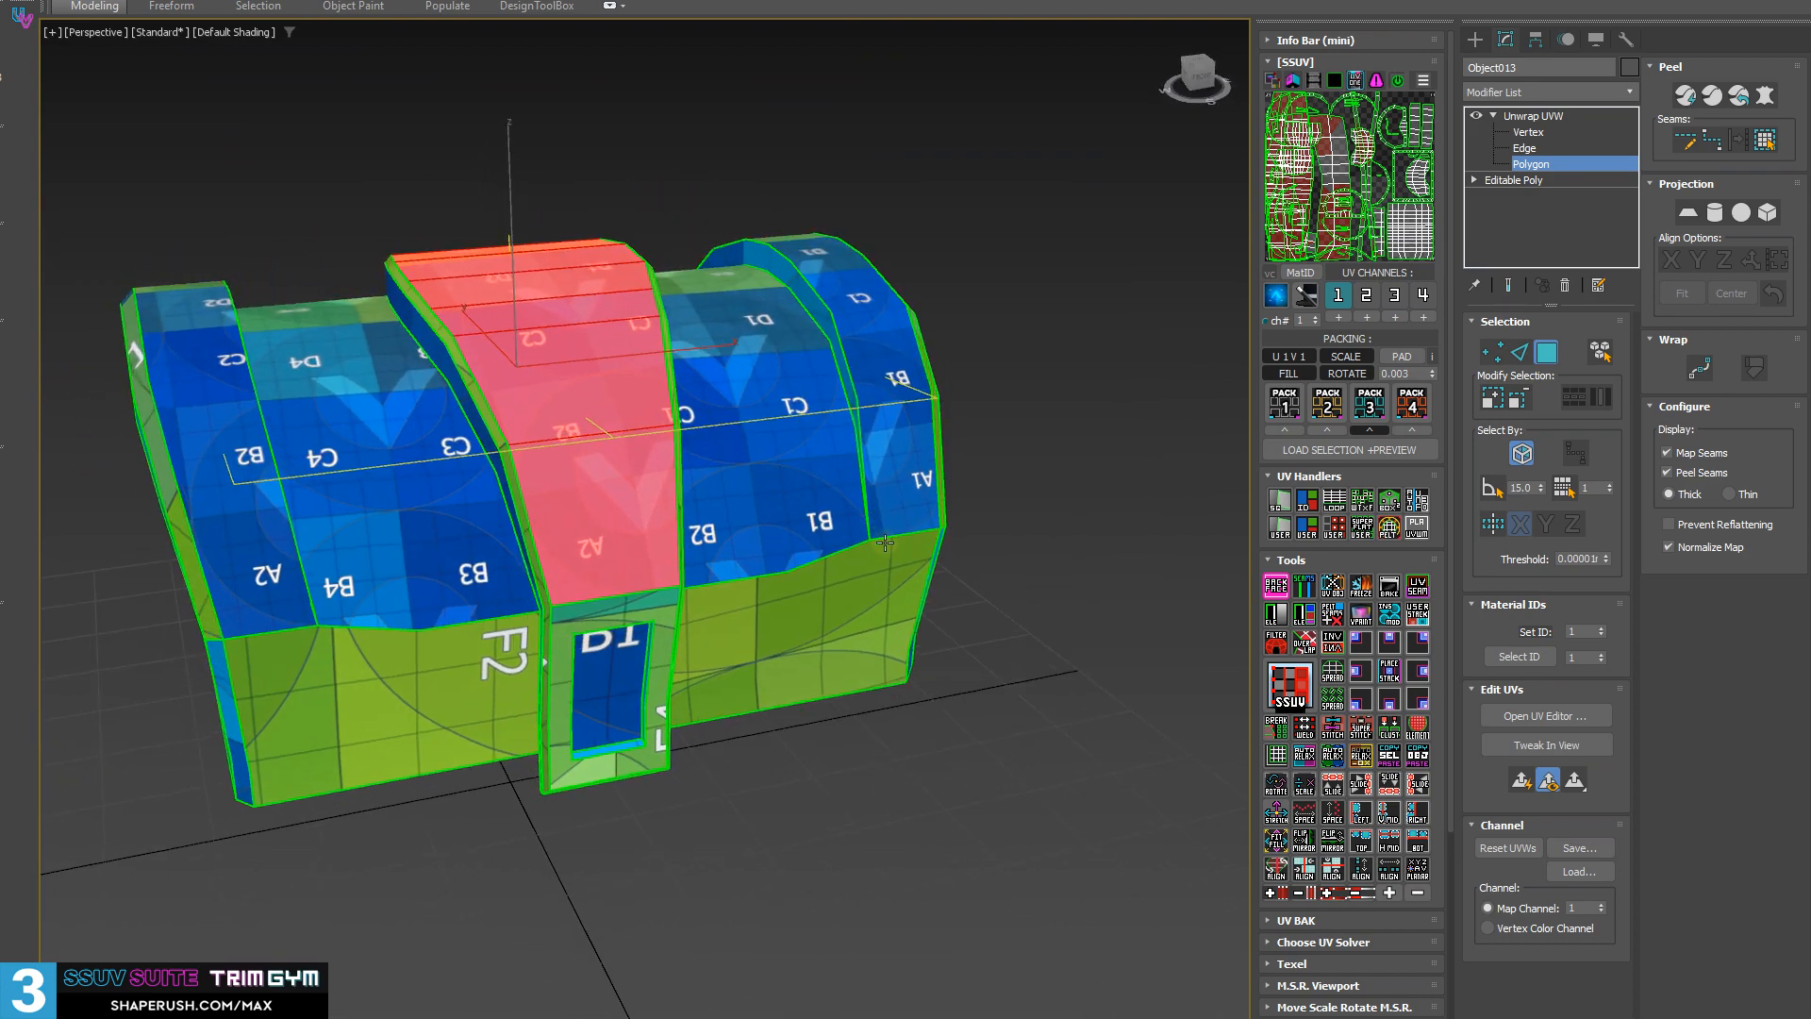
{"action": "key", "text": "ctrl+a"}
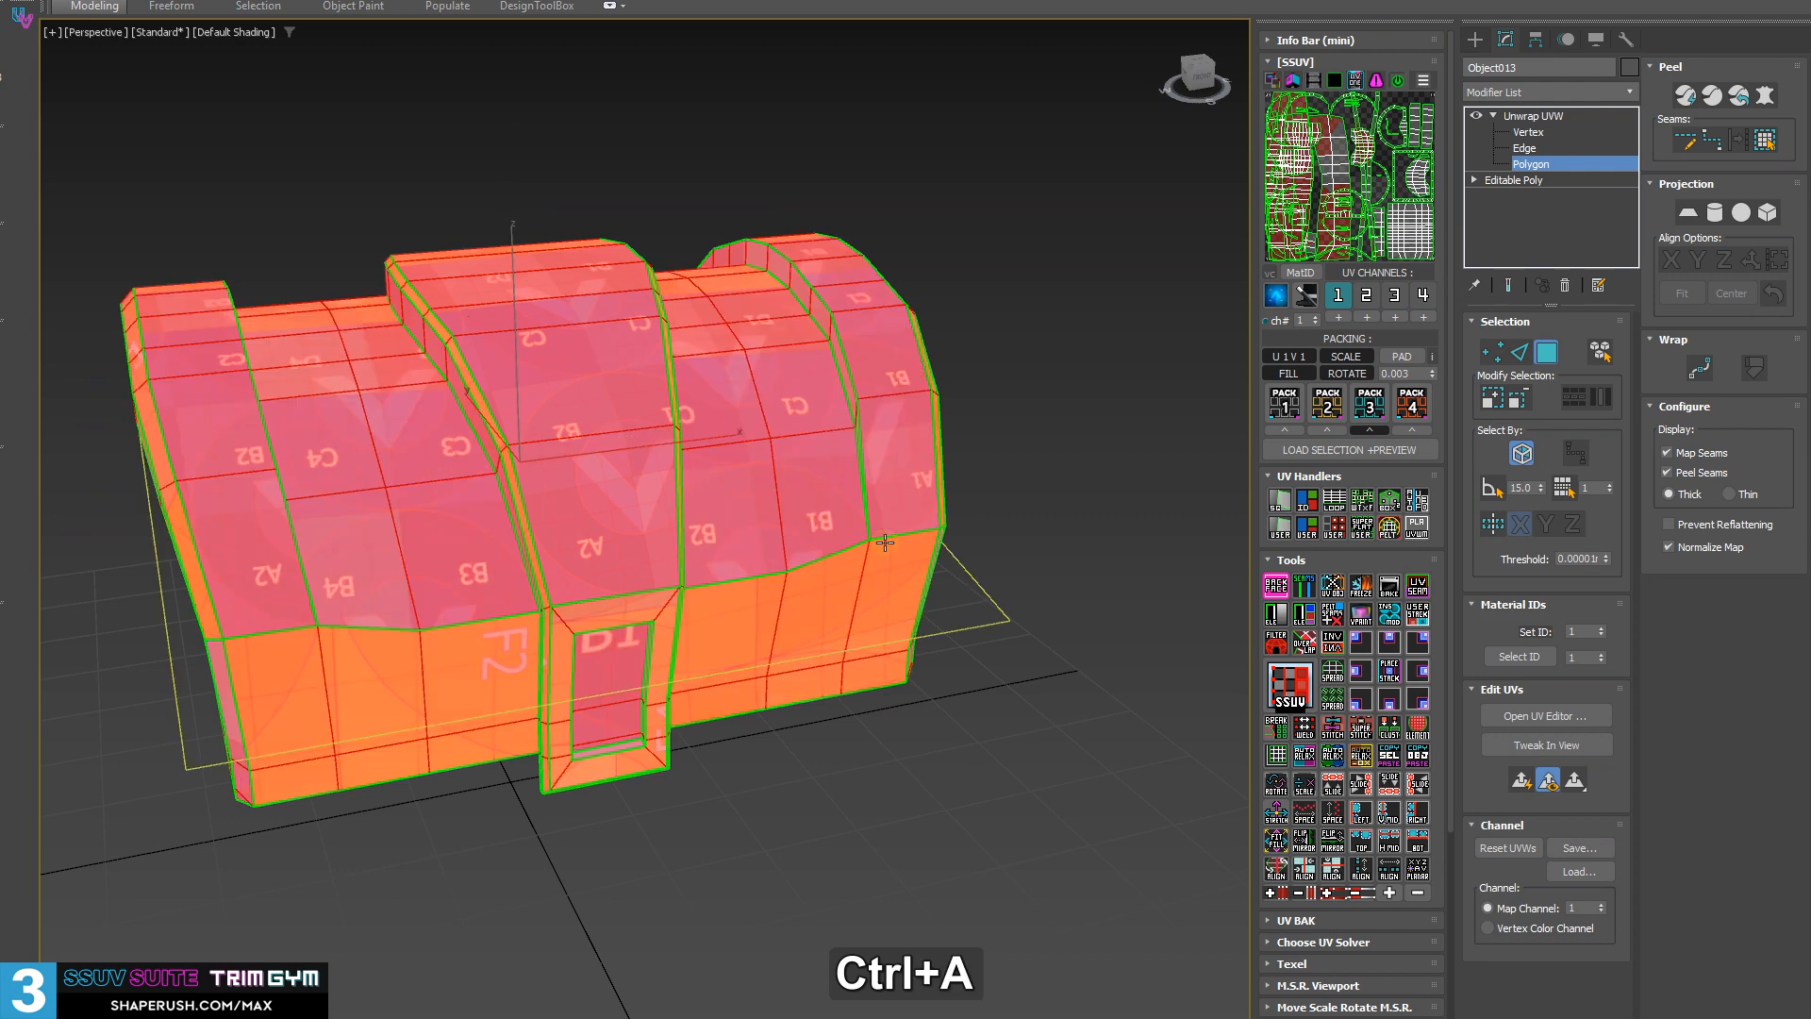
{"action": "left_click", "coordinate": [1373, 406]}
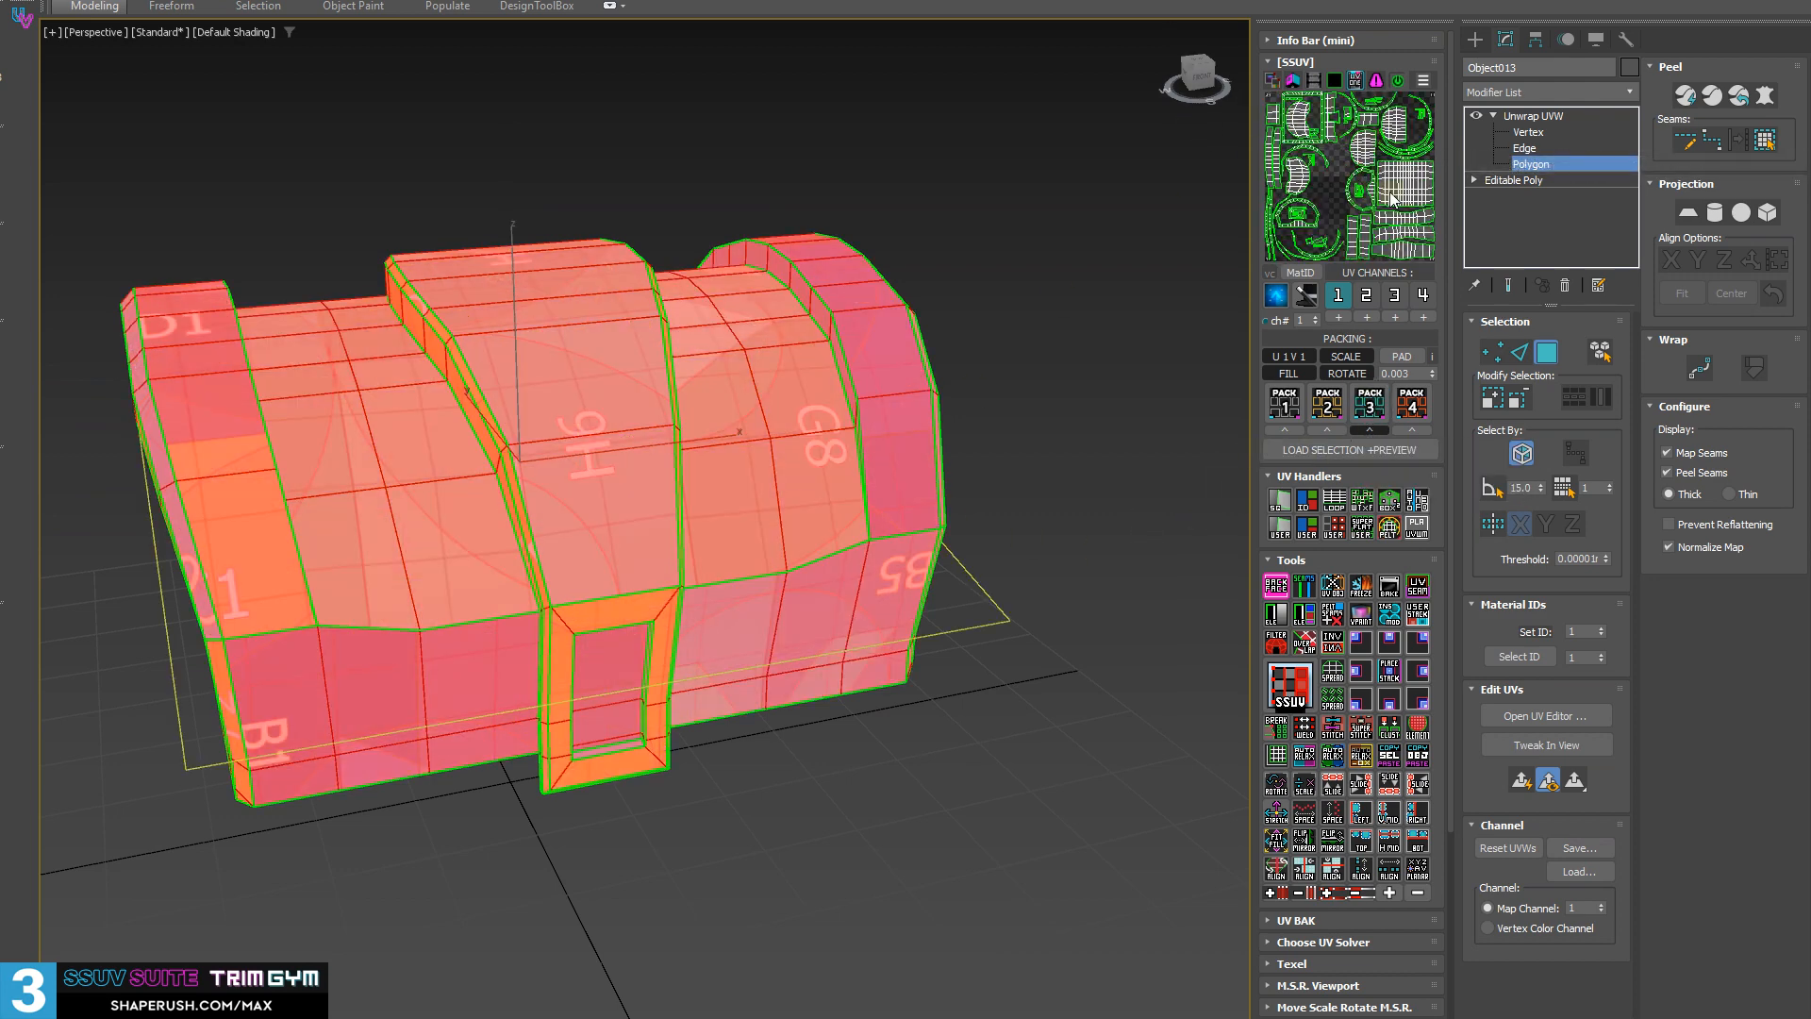
- Open the floating SSUV preview at size 1024 with the lid's UV layout and place it clear of the packing tools
{"action": "left_click", "coordinate": [1276, 81]}
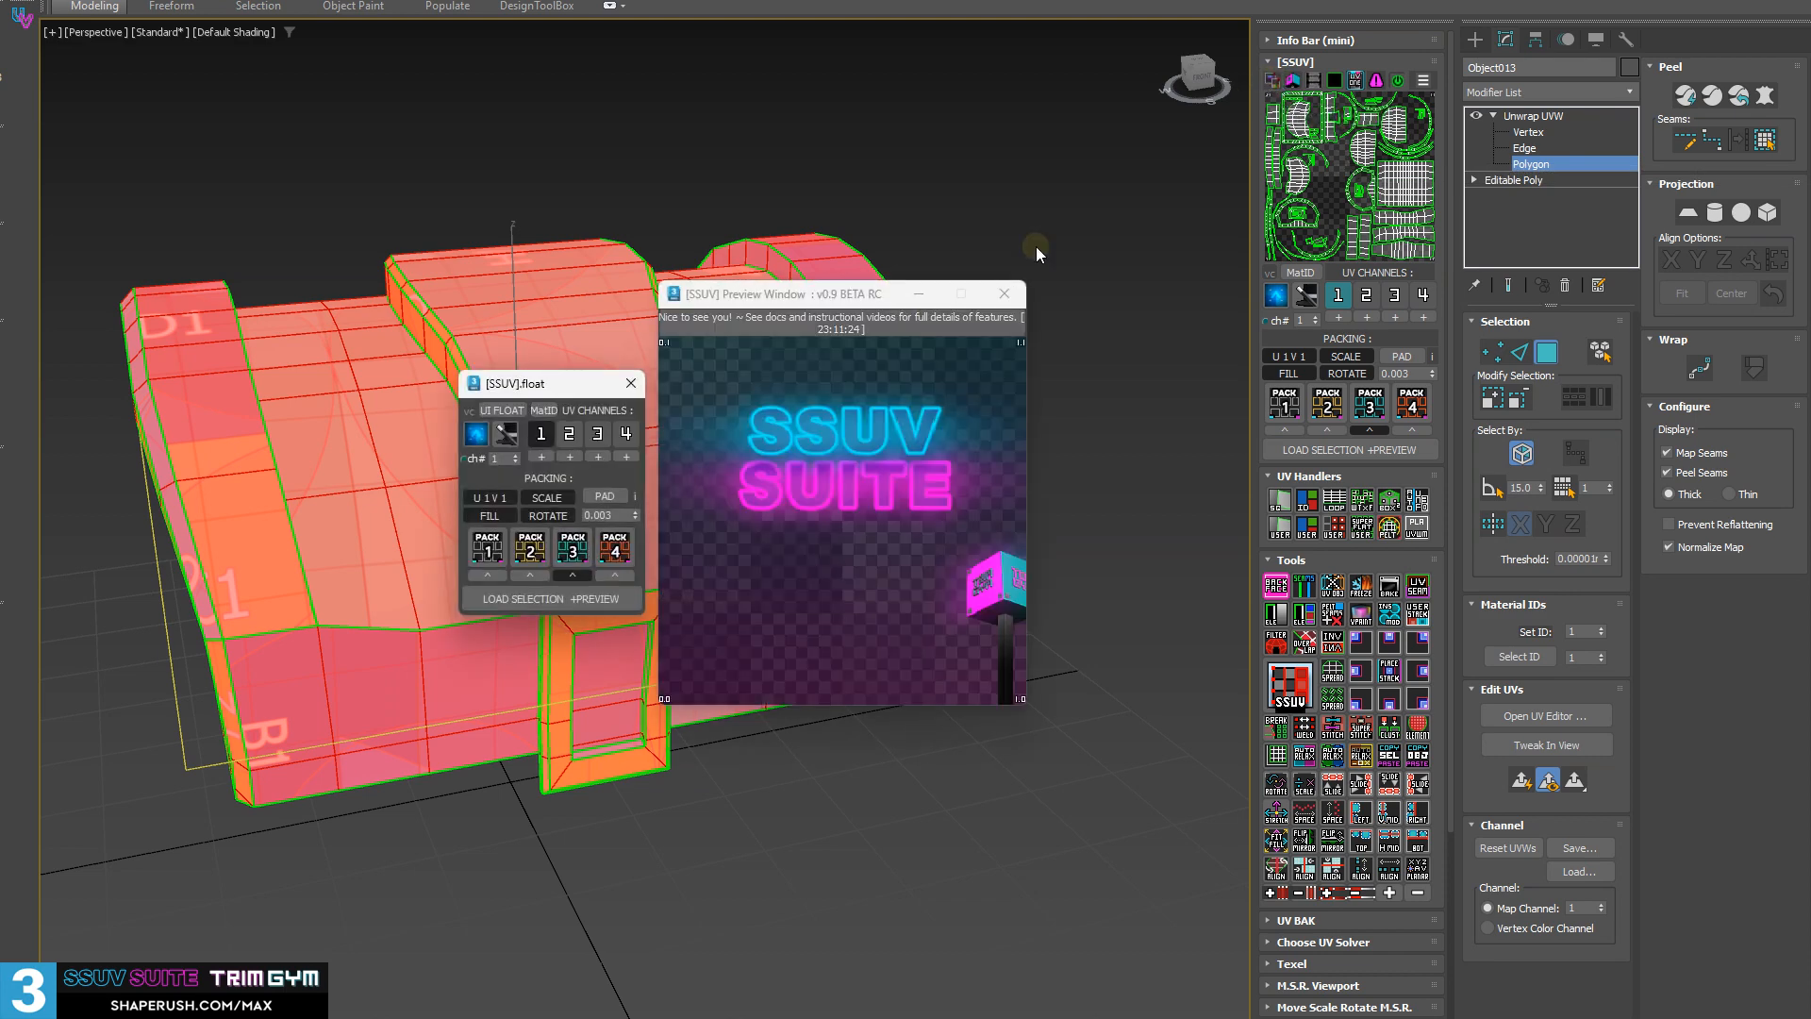
{"action": "left_click_drag", "start_coordinate": [830, 300], "coordinate": [766, 42]}
{"action": "left_click_drag", "start_coordinate": [538, 385], "coordinate": [107, 51]}
{"action": "right_click", "coordinate": [760, 63]}
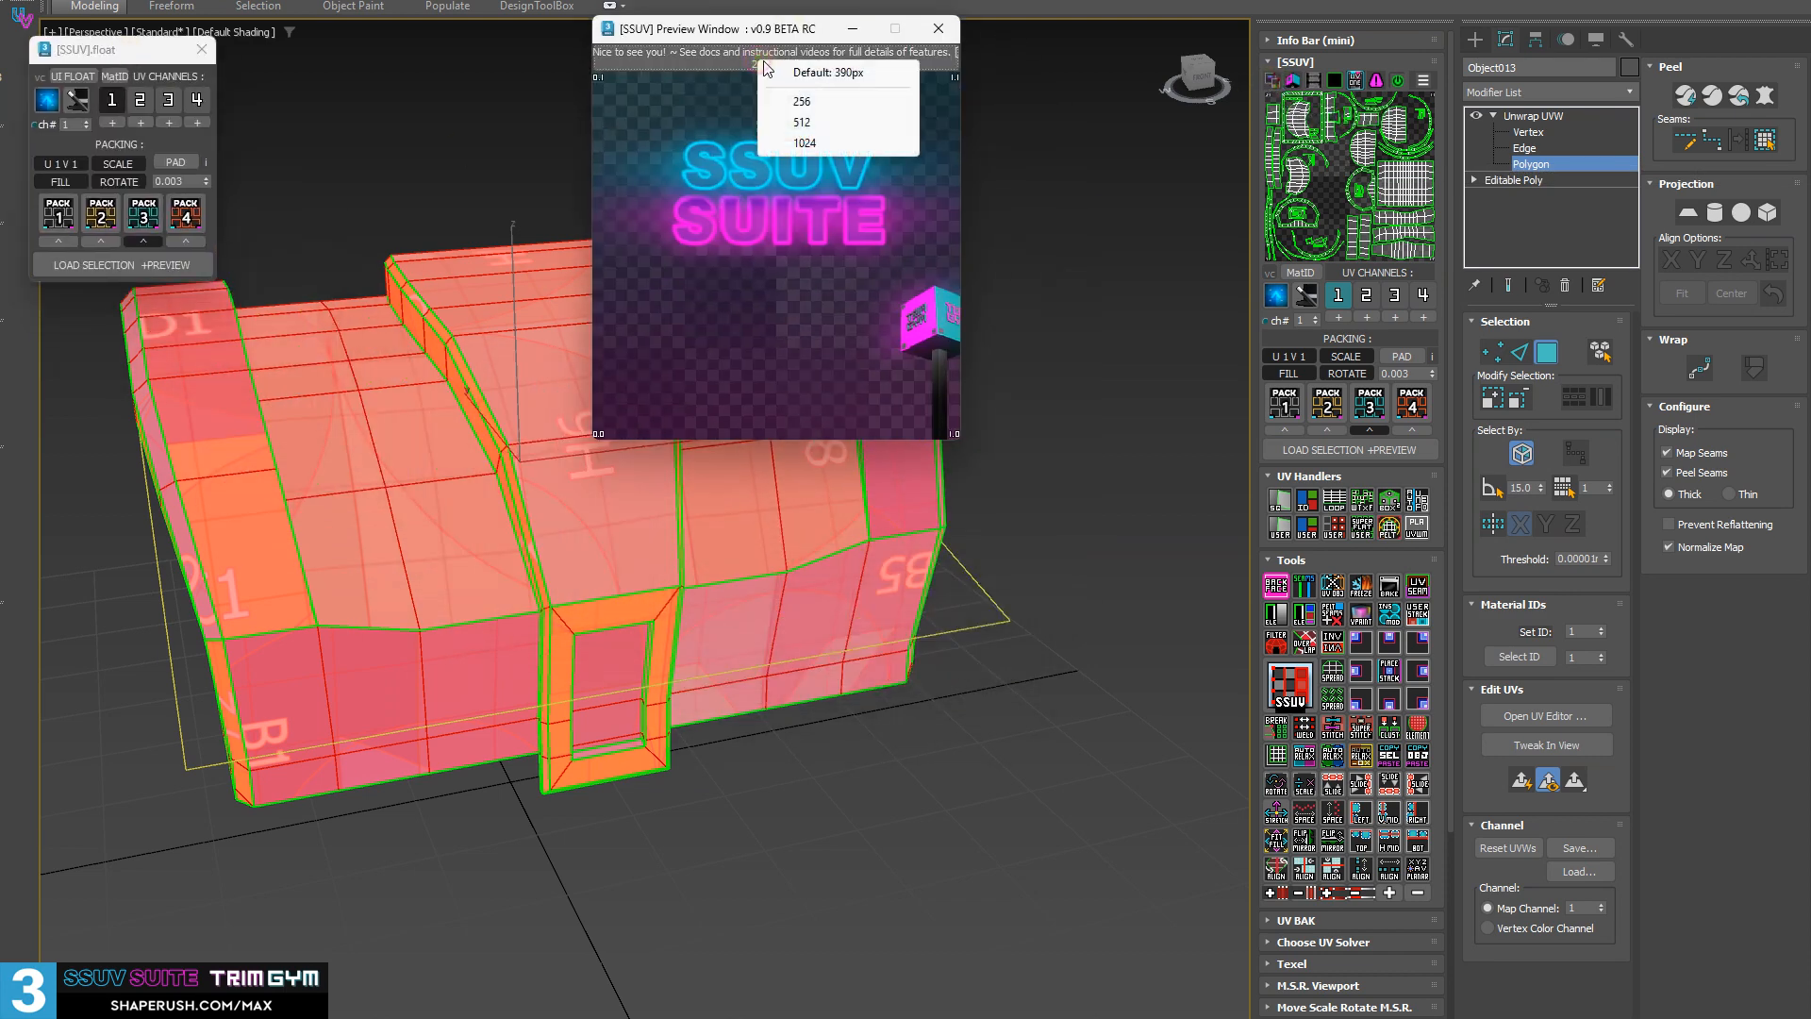
{"action": "left_click", "coordinate": [804, 142]}
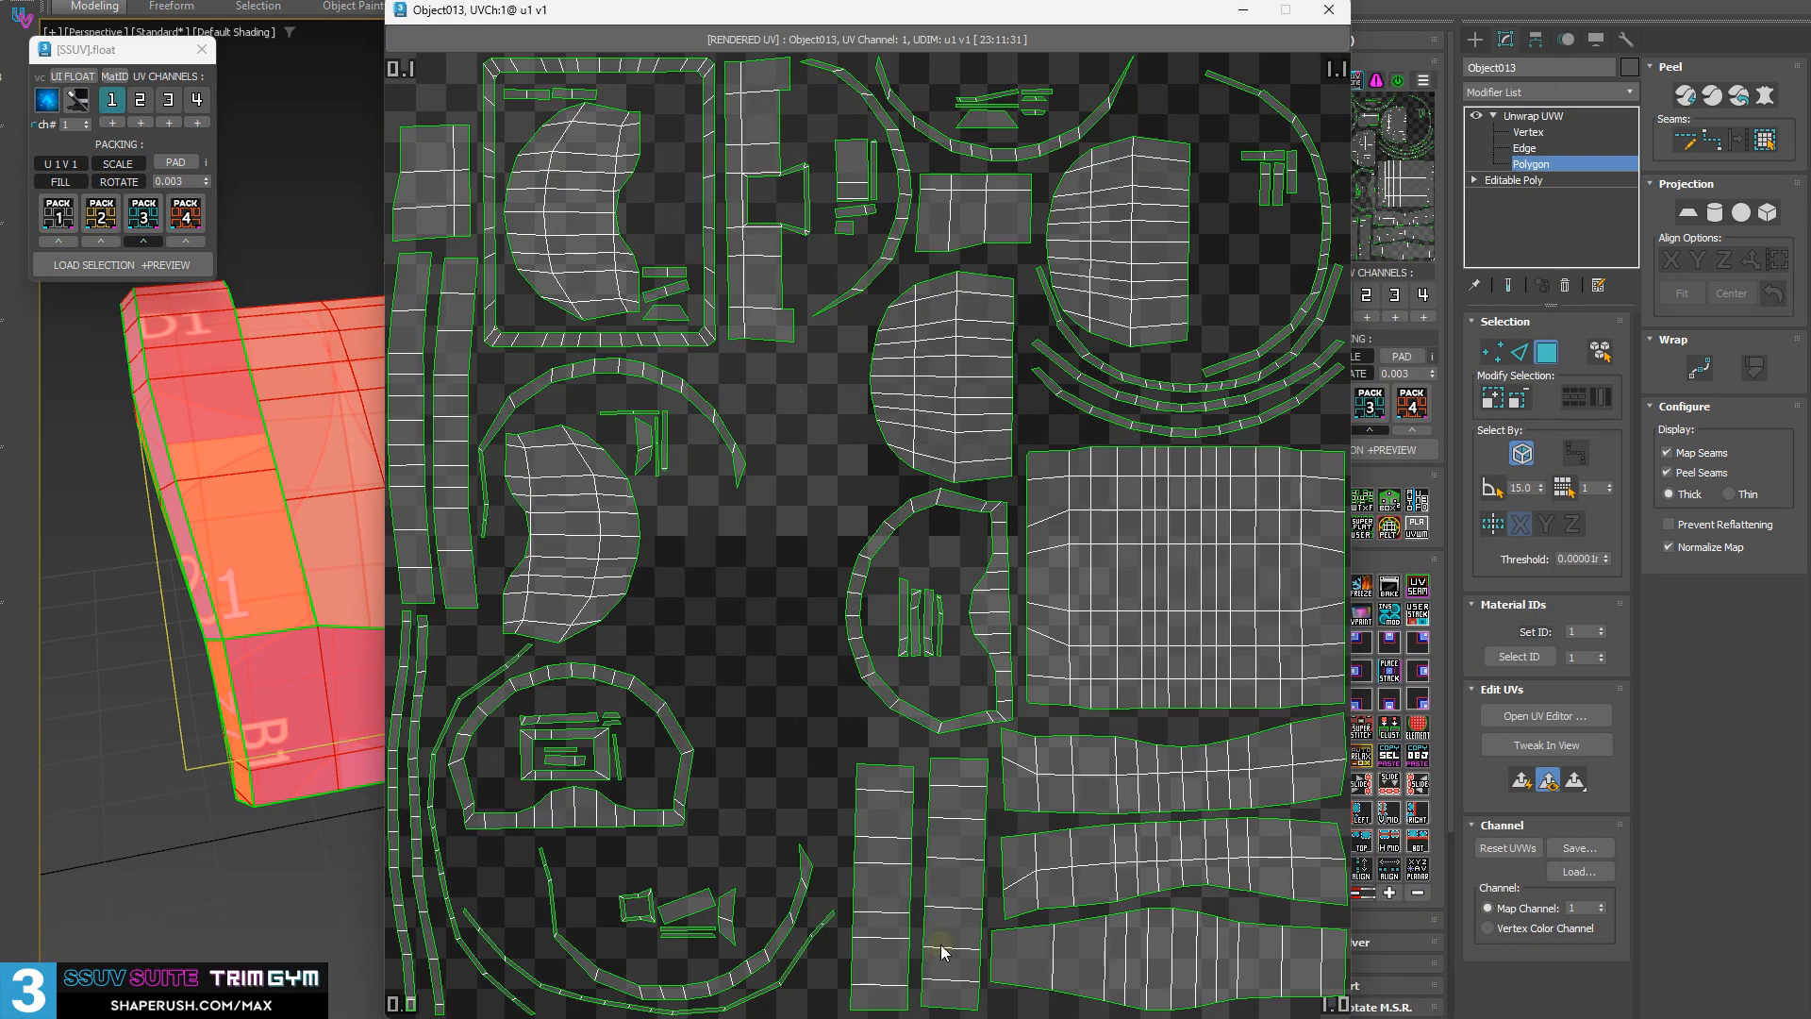
{"action": "left_click_drag", "start_coordinate": [1001, 7], "coordinate": [862, 13]}
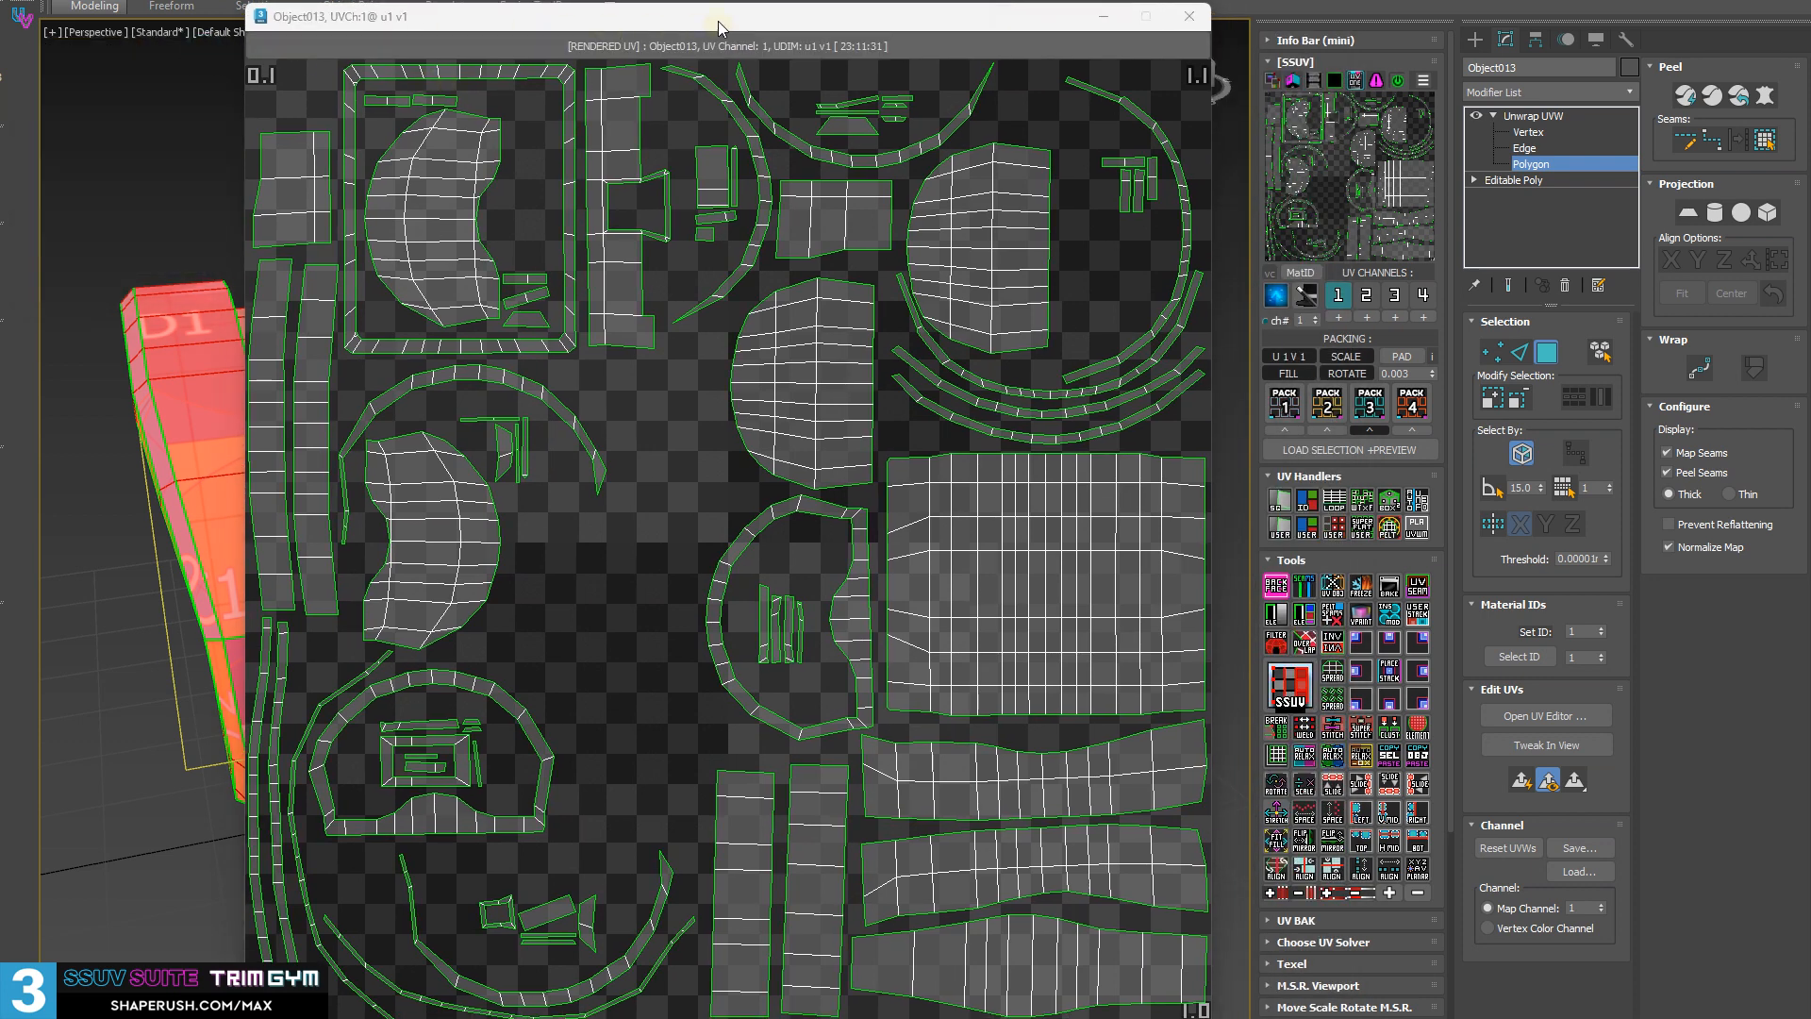
{"action": "left_click_drag", "start_coordinate": [719, 22], "coordinate": [647, 24]}
- Try Pack 1 and Pack 2 on the UV shells, then repack them with the recursive Pack 3
{"action": "left_click", "coordinate": [1297, 415]}
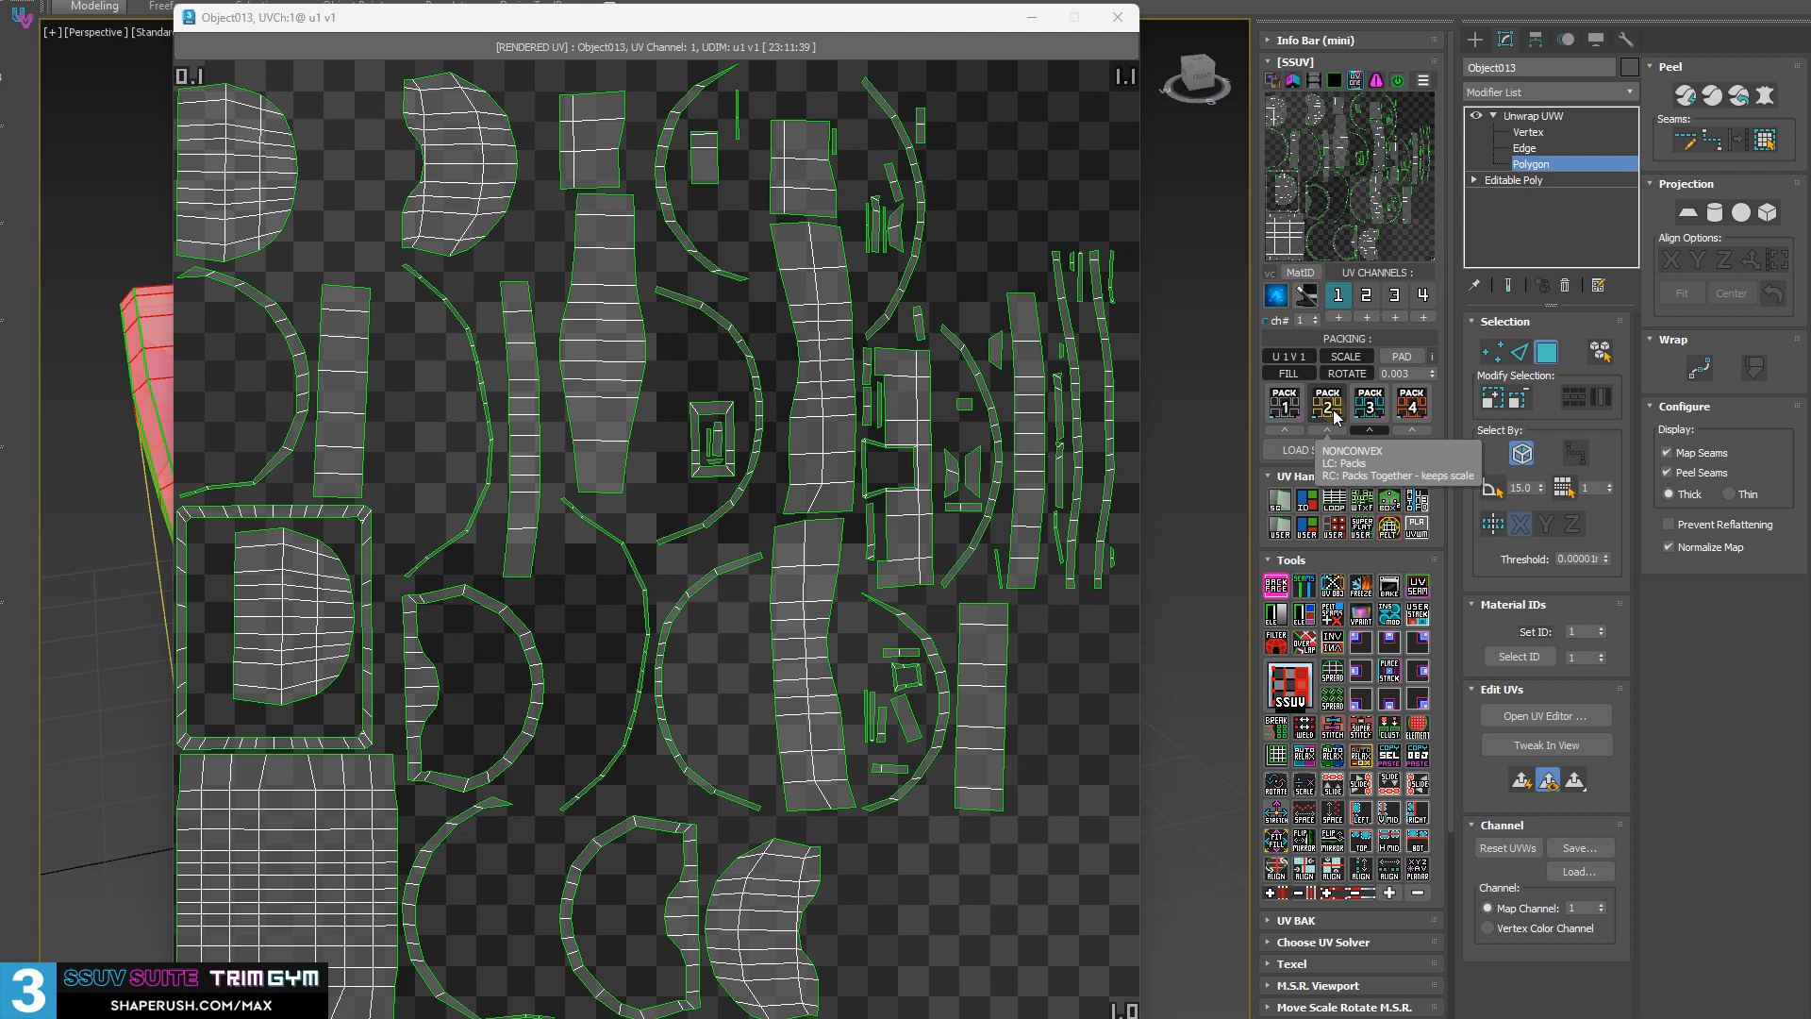
{"action": "left_click", "coordinate": [1335, 418]}
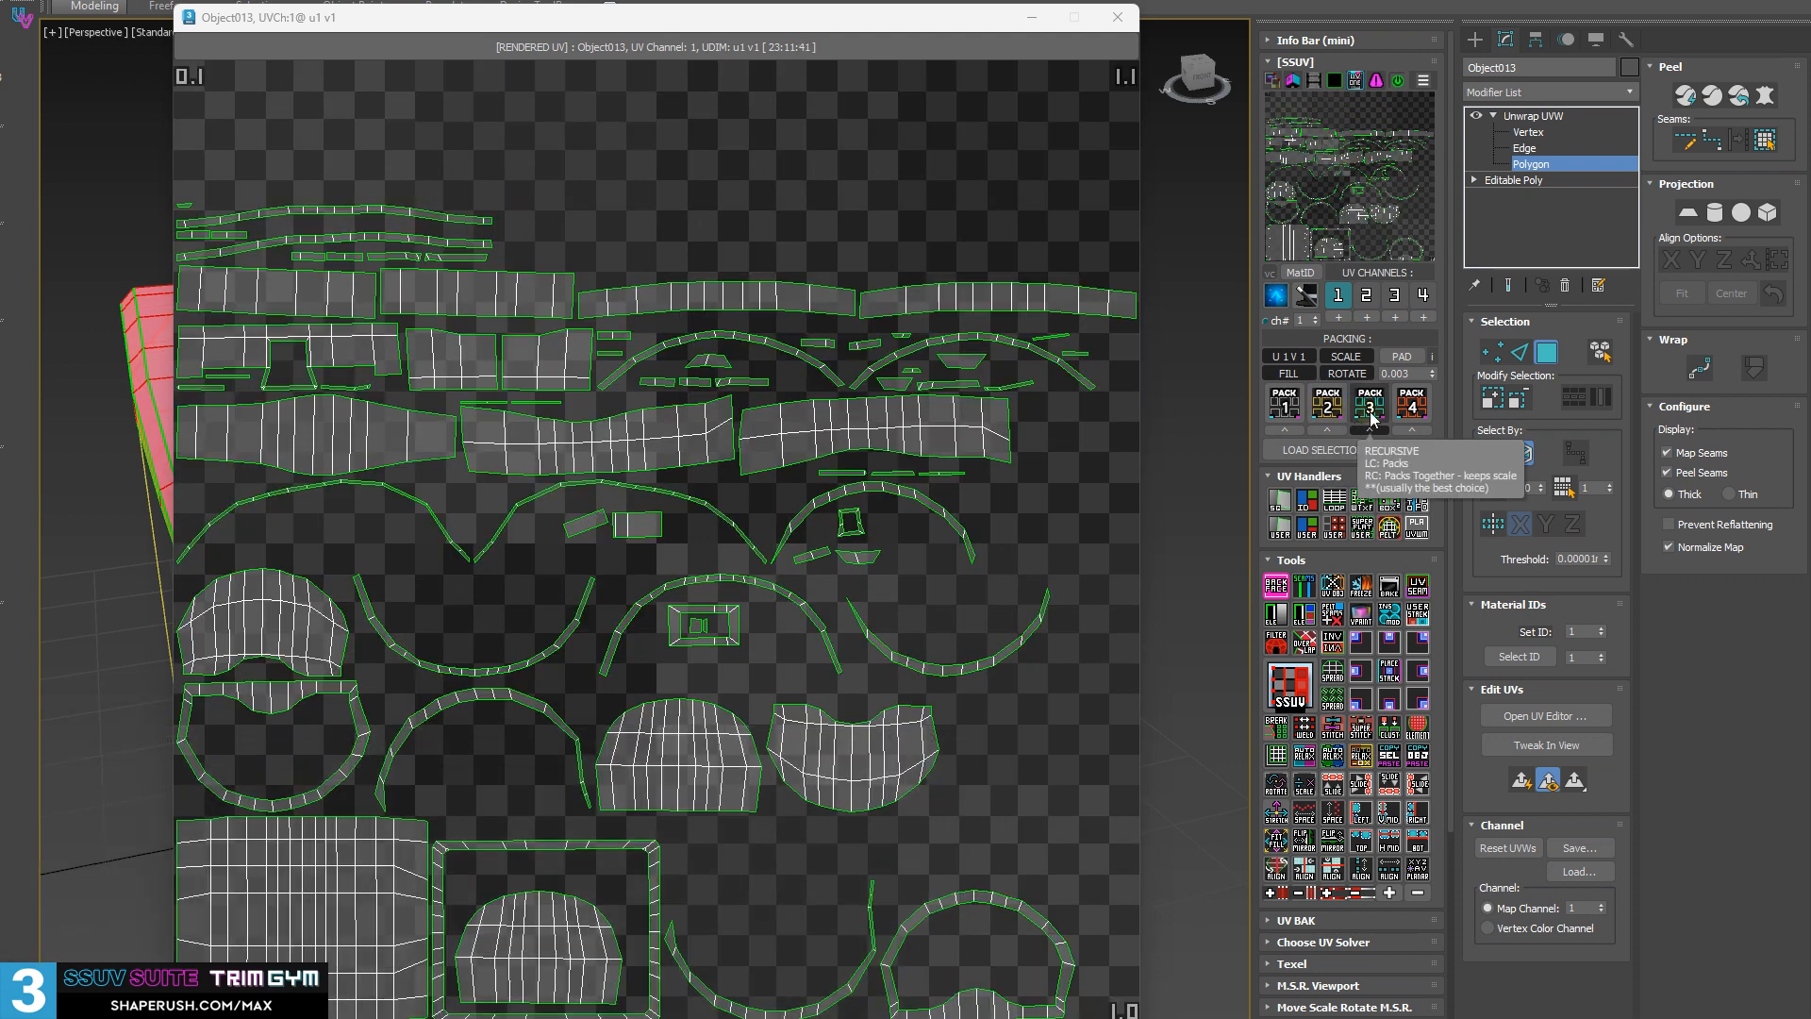
{"action": "left_click", "coordinate": [1371, 415]}
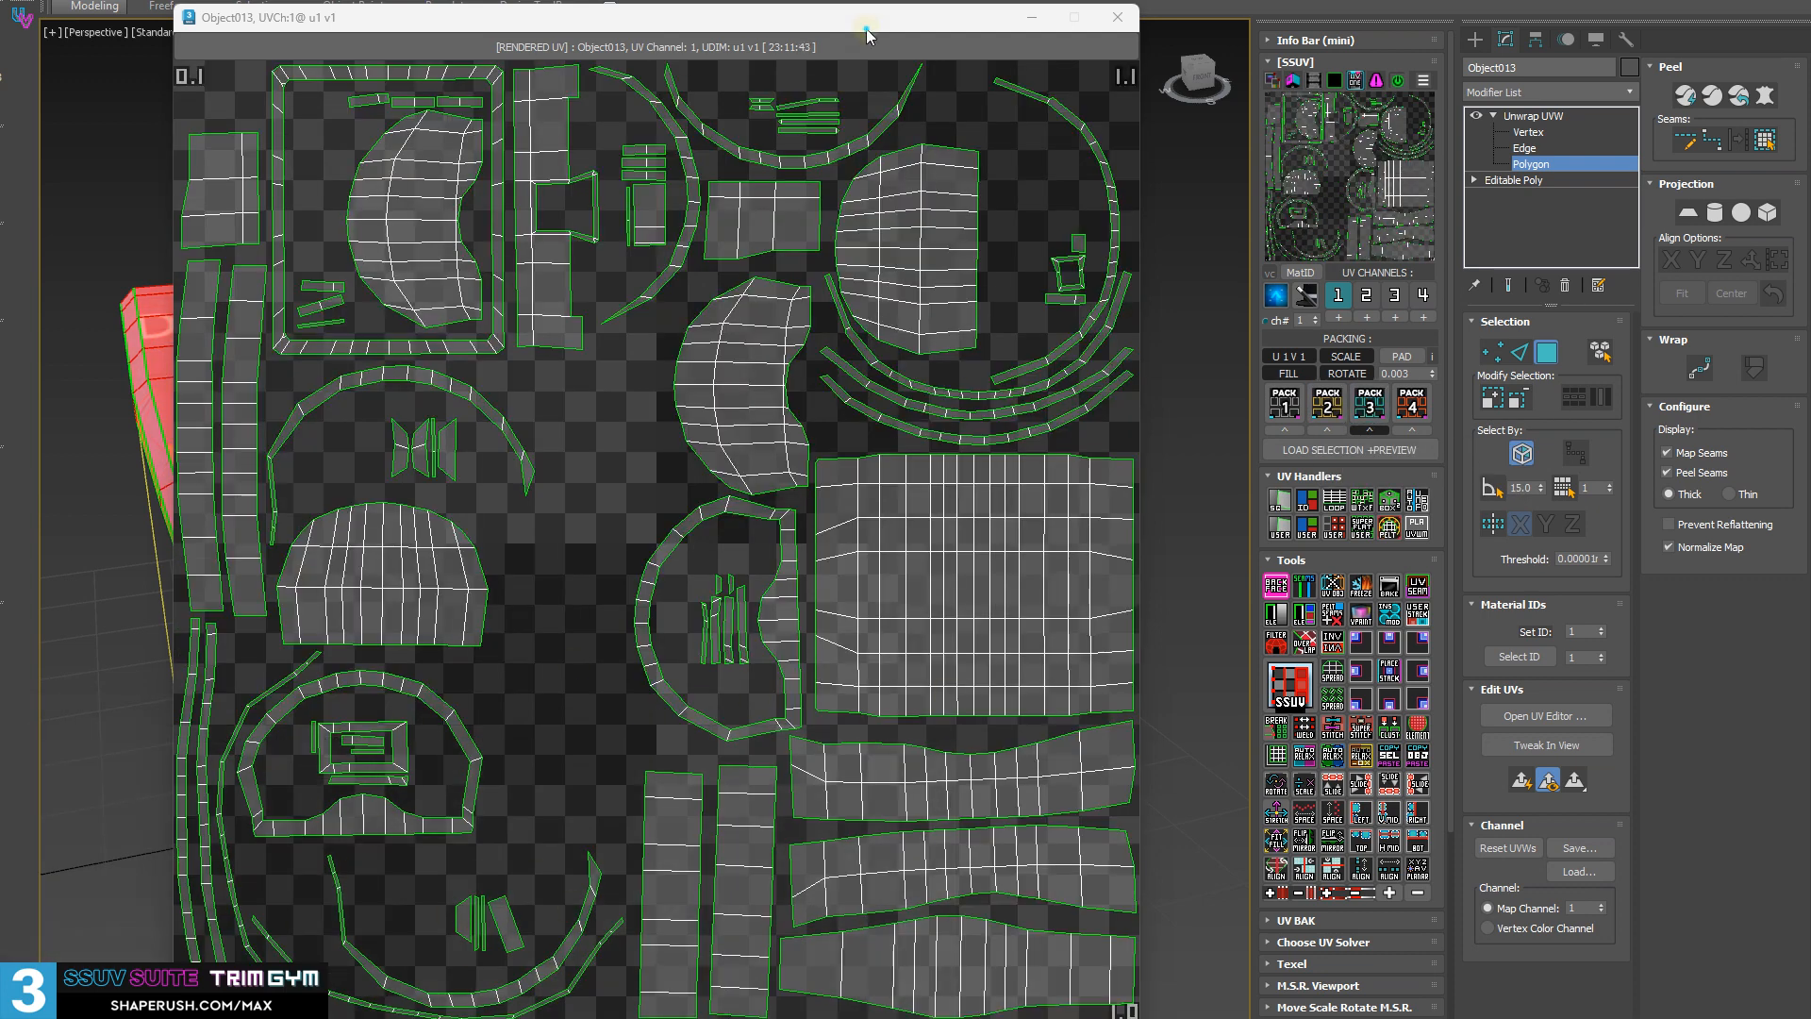
- Reposition the UV preview window over the viewport and close it
{"action": "left_click_drag", "start_coordinate": [867, 36], "coordinate": [955, 8]}
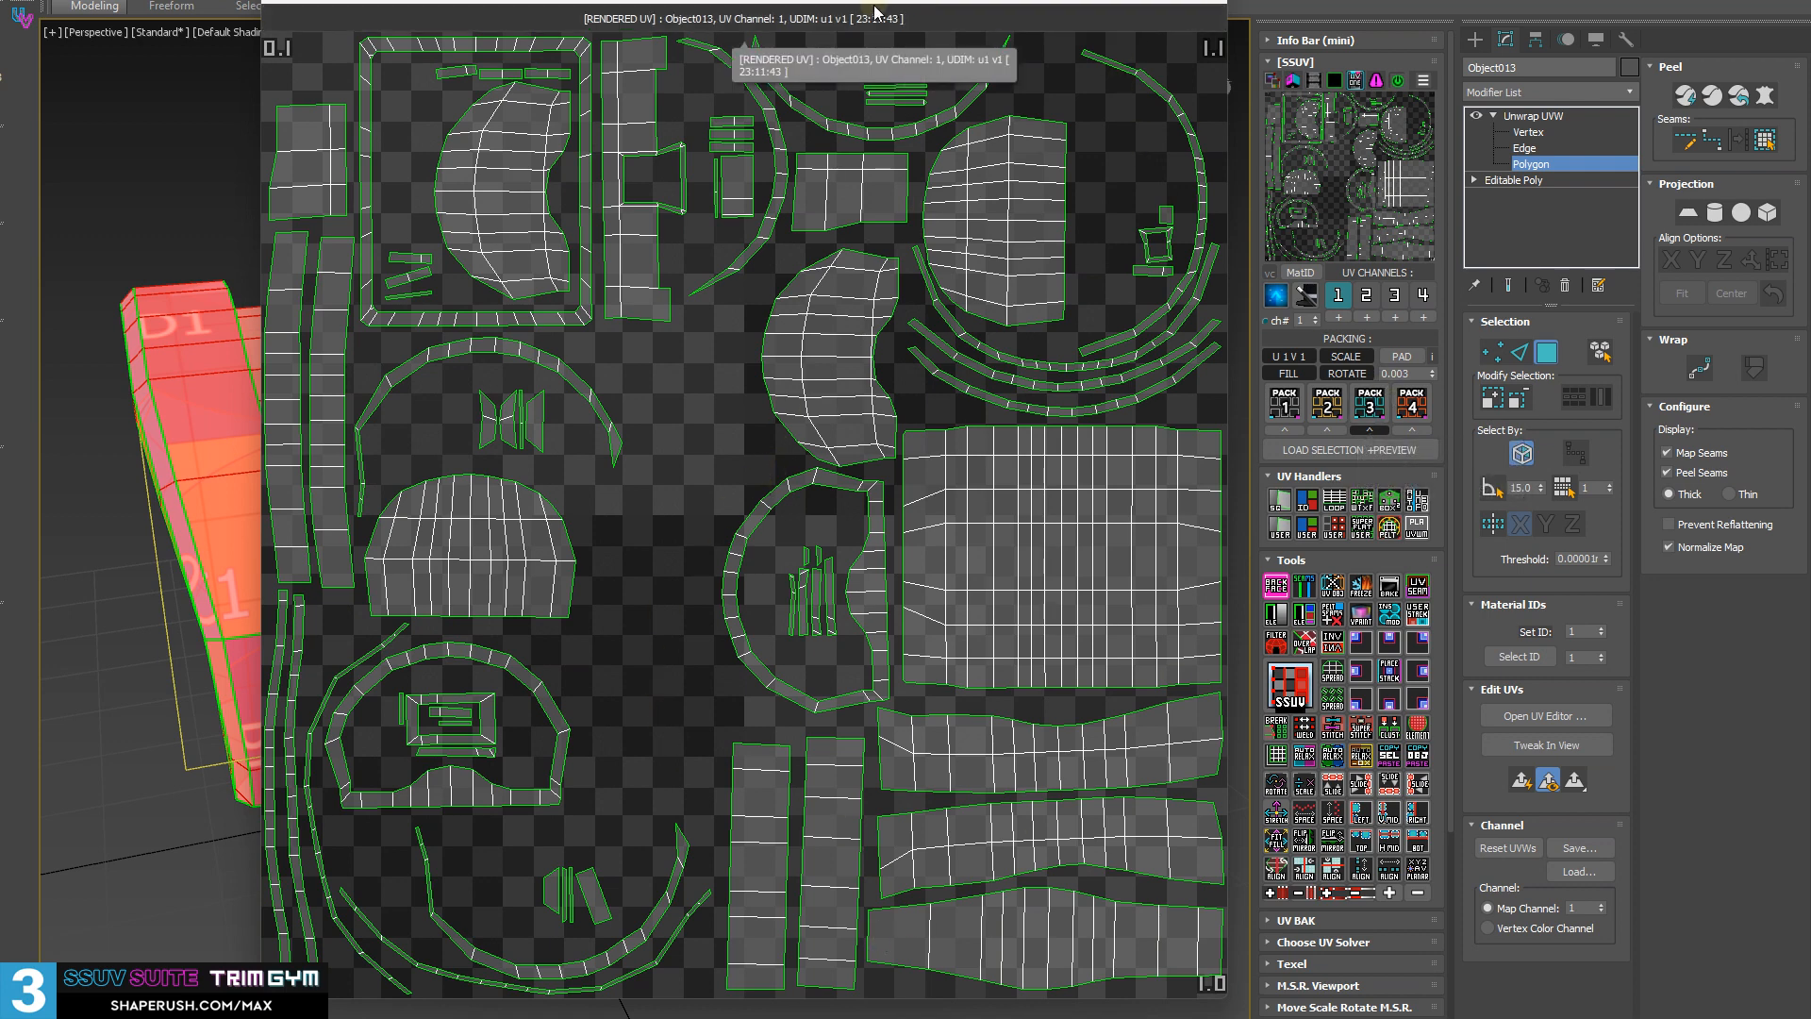
{"action": "left_click_drag", "start_coordinate": [870, 7], "coordinate": [849, 89]}
{"action": "left_click", "coordinate": [1184, 71]}
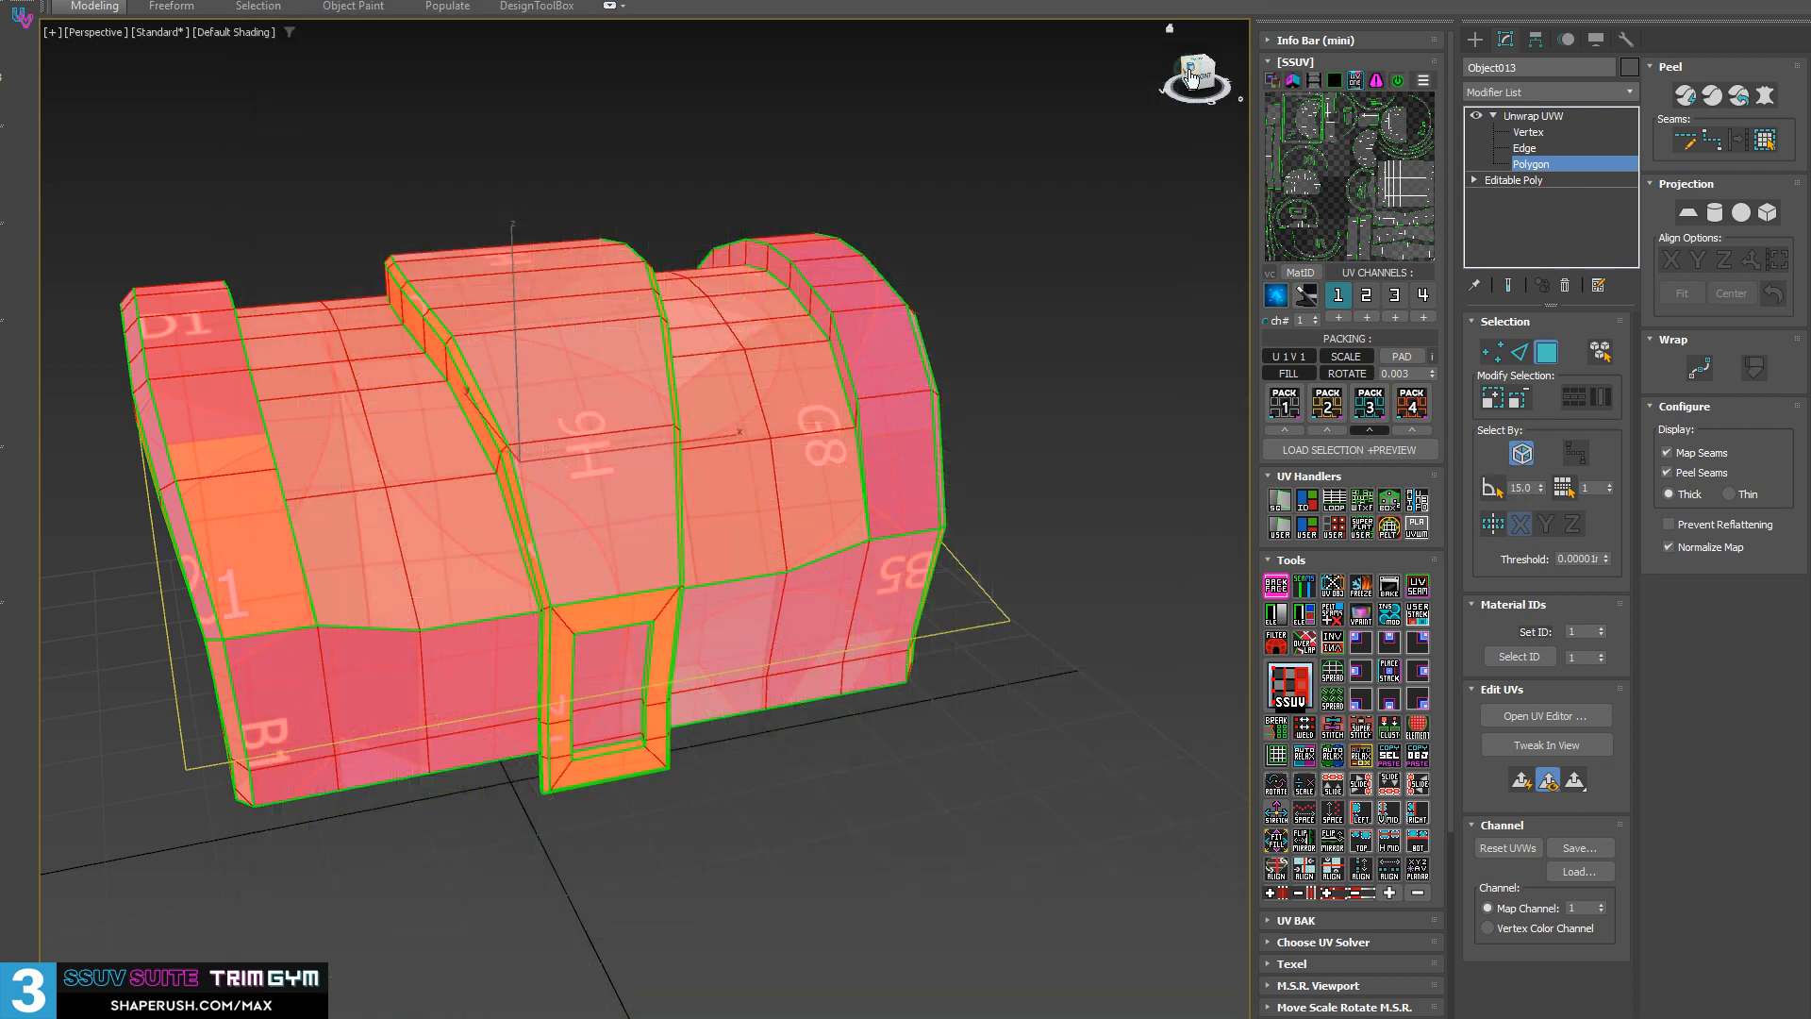
- Refresh the UV preview and inspect the packed lid from both ends
{"action": "left_click", "coordinate": [1368, 165]}
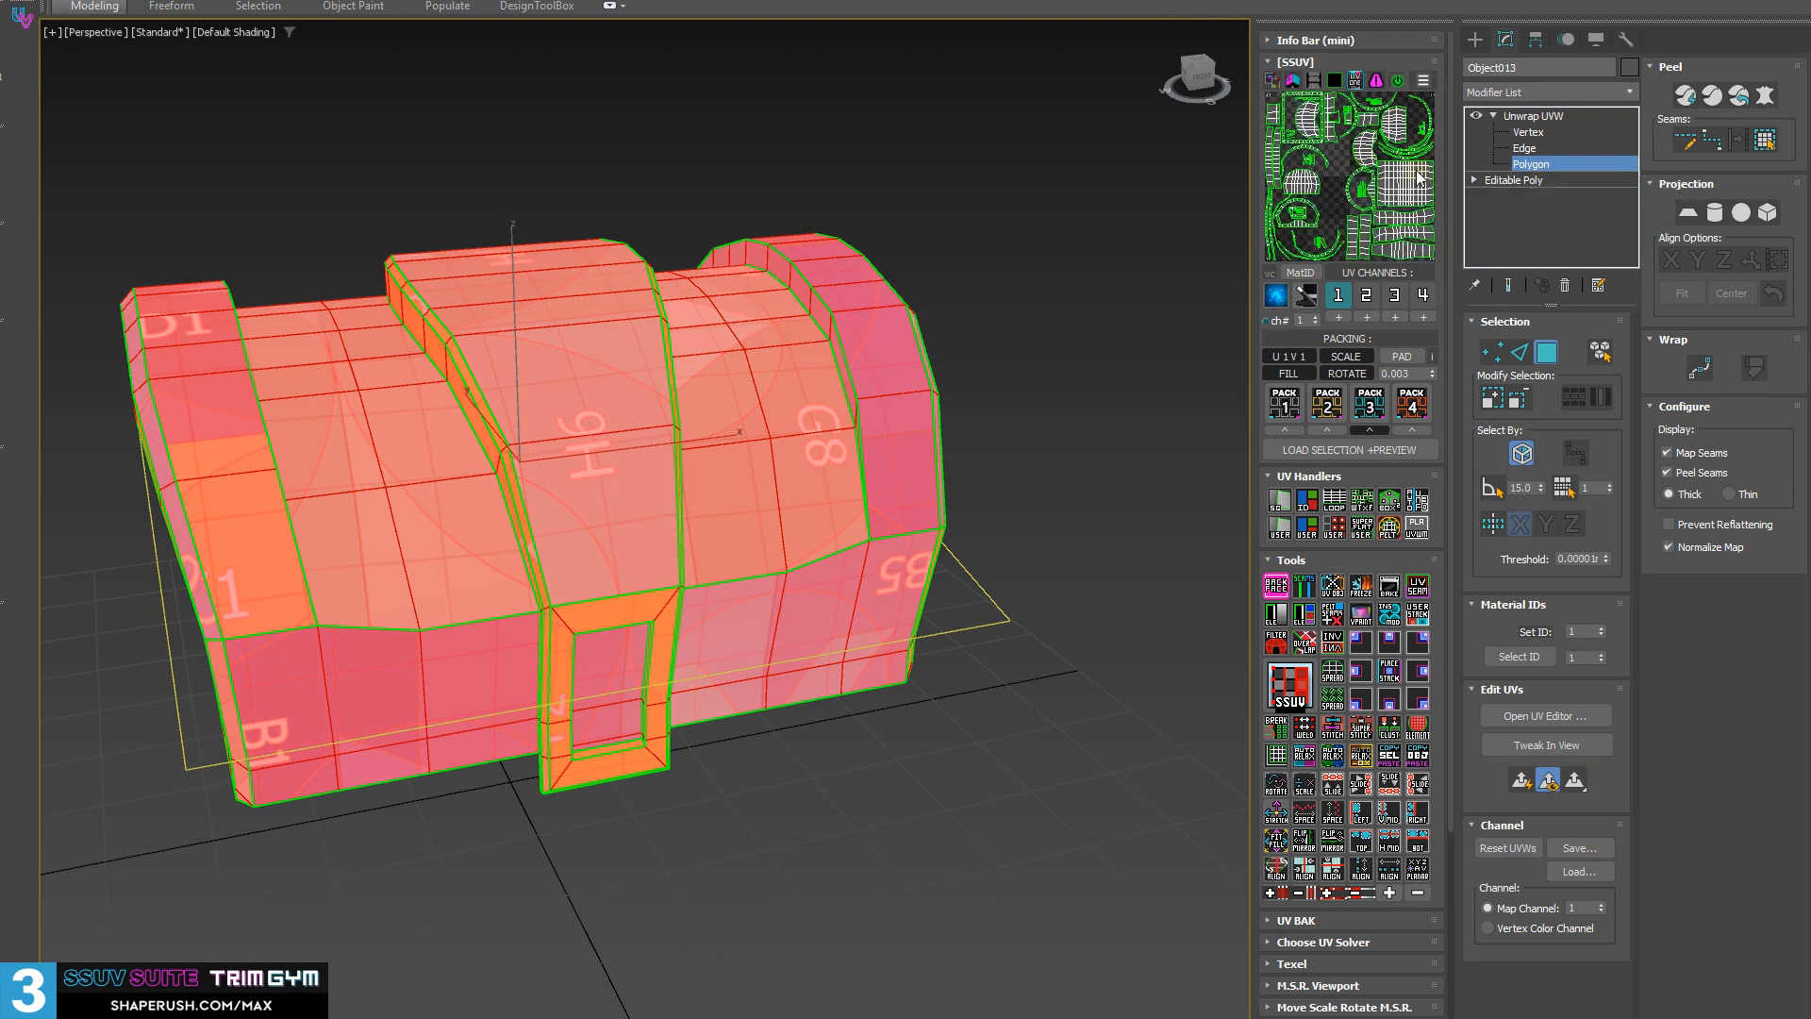
{"action": "middle_click_drag", "start_coordinate": [906, 500], "coordinate": [858, 491], "text": "alt"}
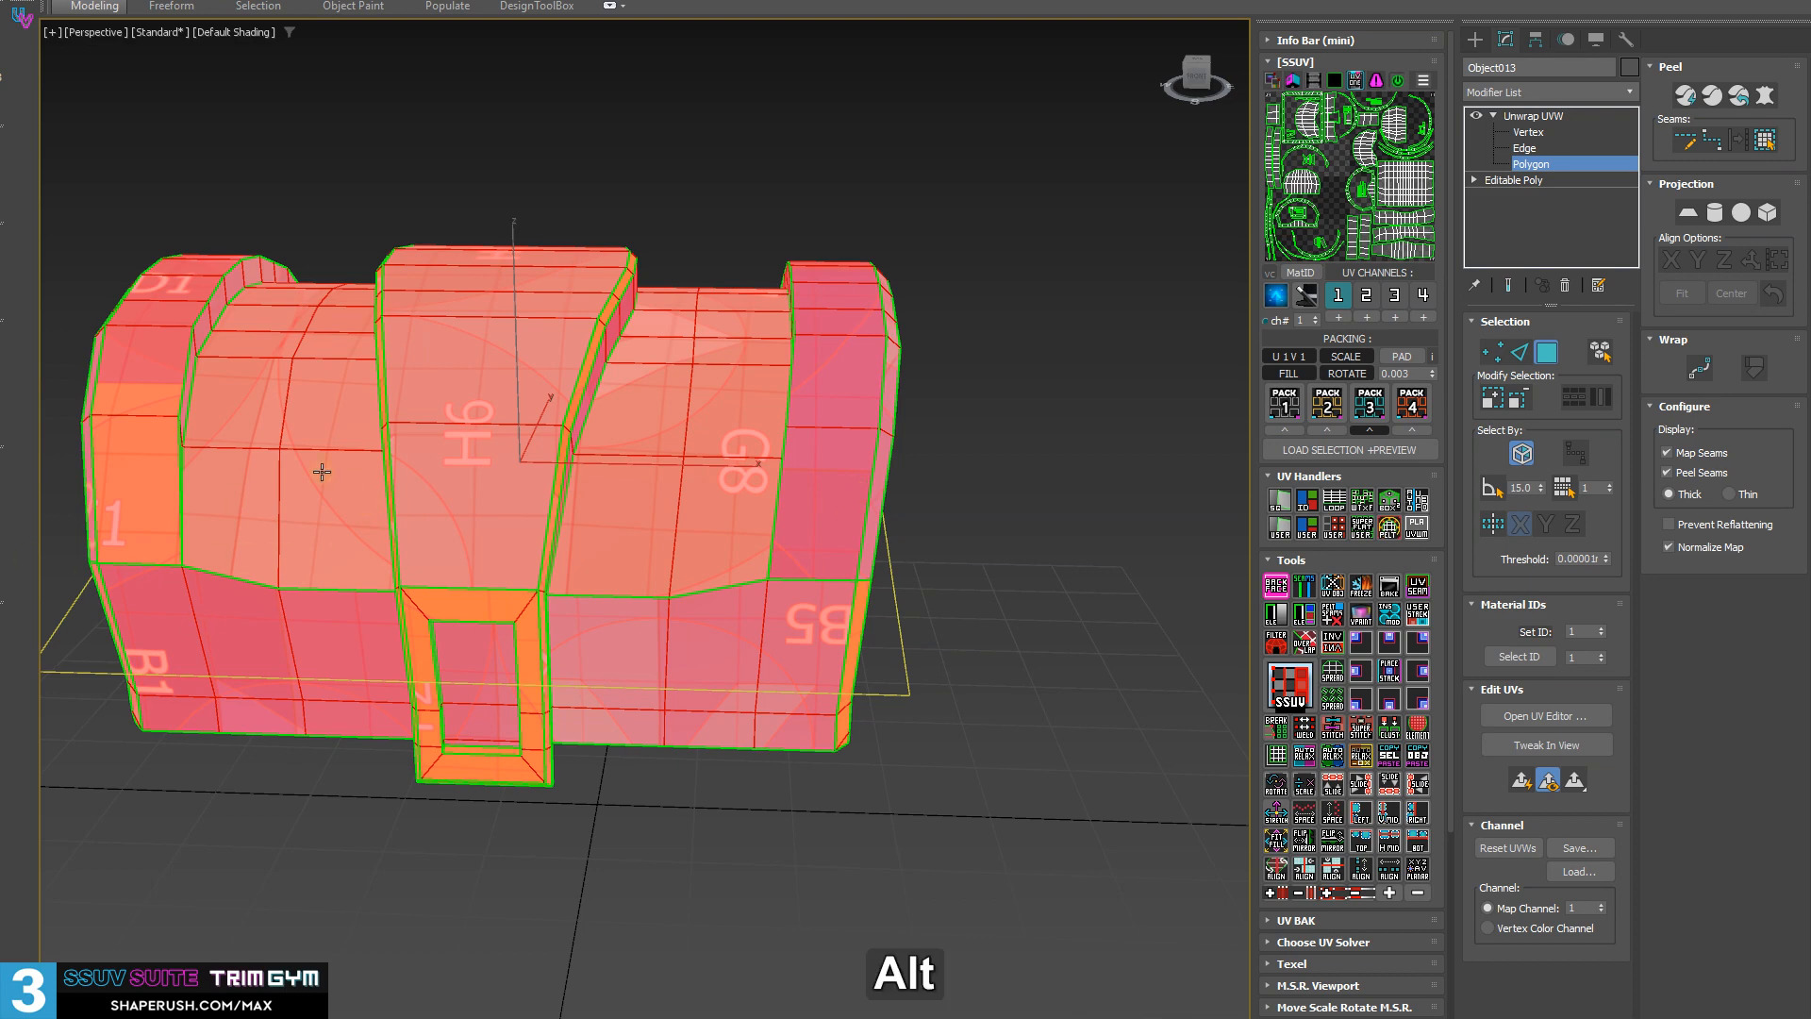
{"action": "middle_click_drag", "start_coordinate": [322, 472], "coordinate": [1157, 450], "text": "alt"}
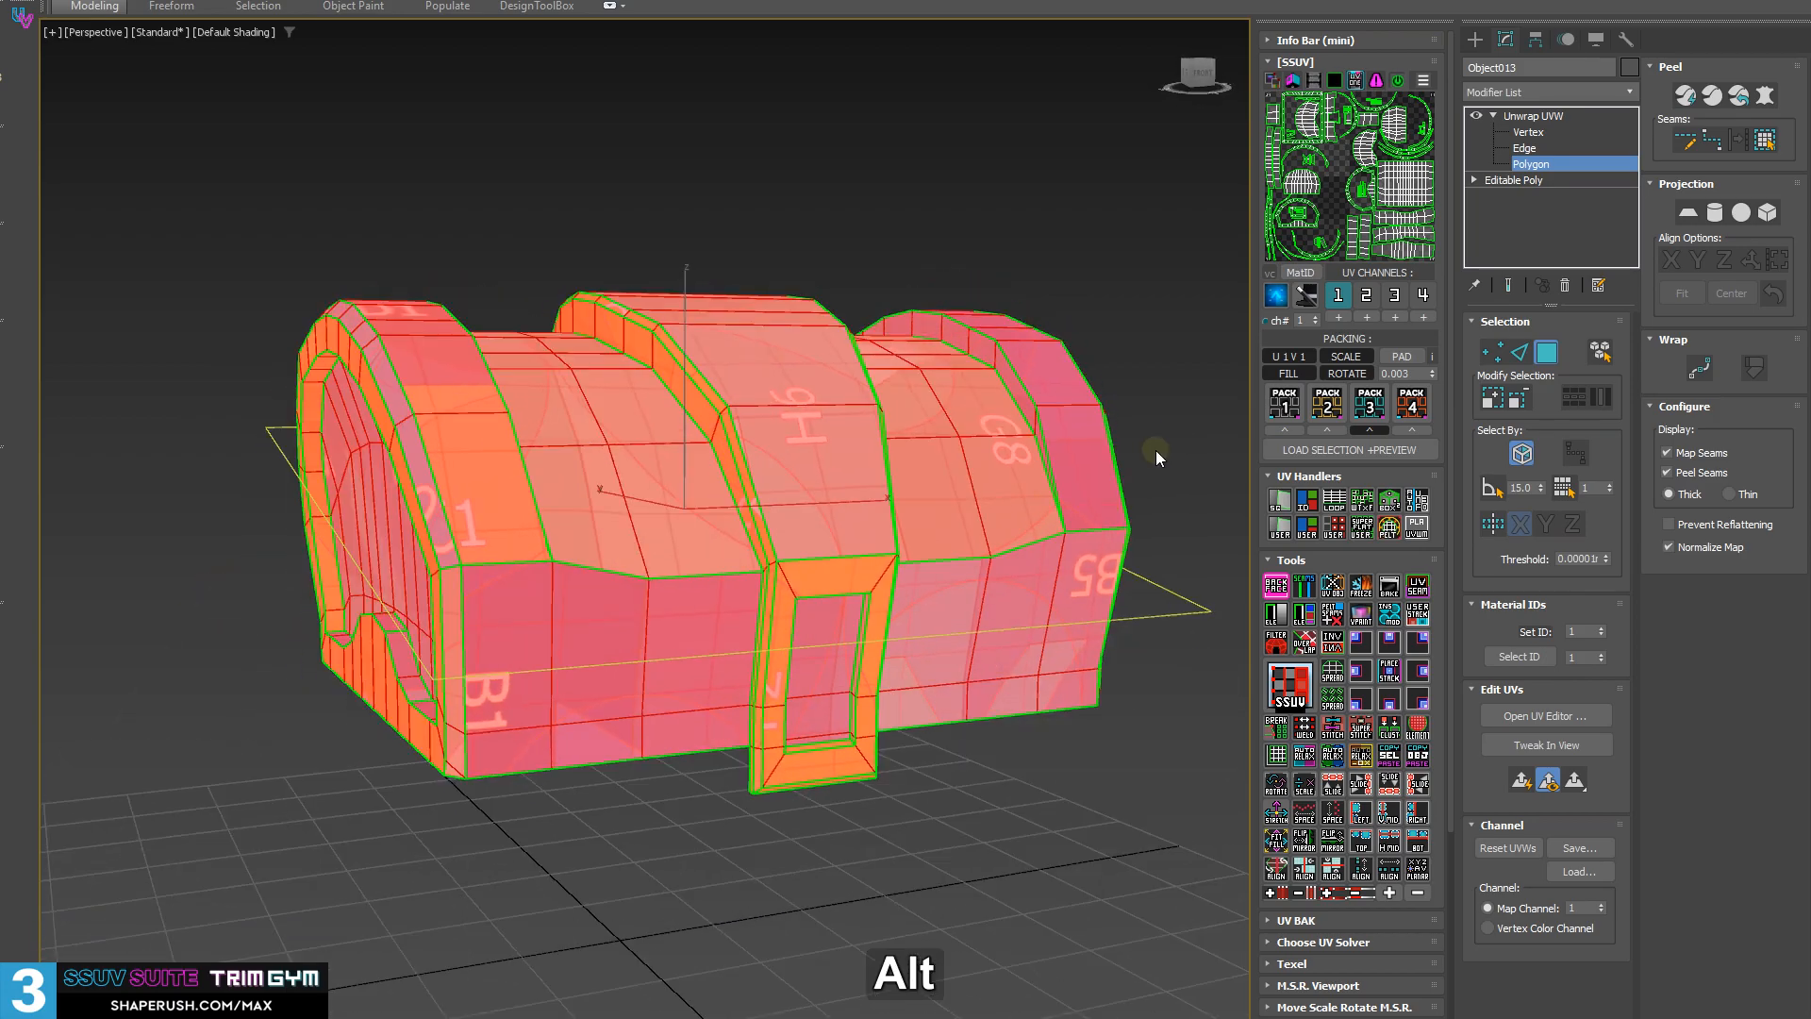
- Clear the polygon selection and select the curved shell inside the lid
{"action": "middle_click_drag", "start_coordinate": [844, 504], "coordinate": [1203, 504], "text": "alt"}
{"action": "left_click", "coordinate": [950, 74]}
{"action": "left_click", "coordinate": [744, 526]}
{"action": "double_click", "coordinate": [545, 545]}
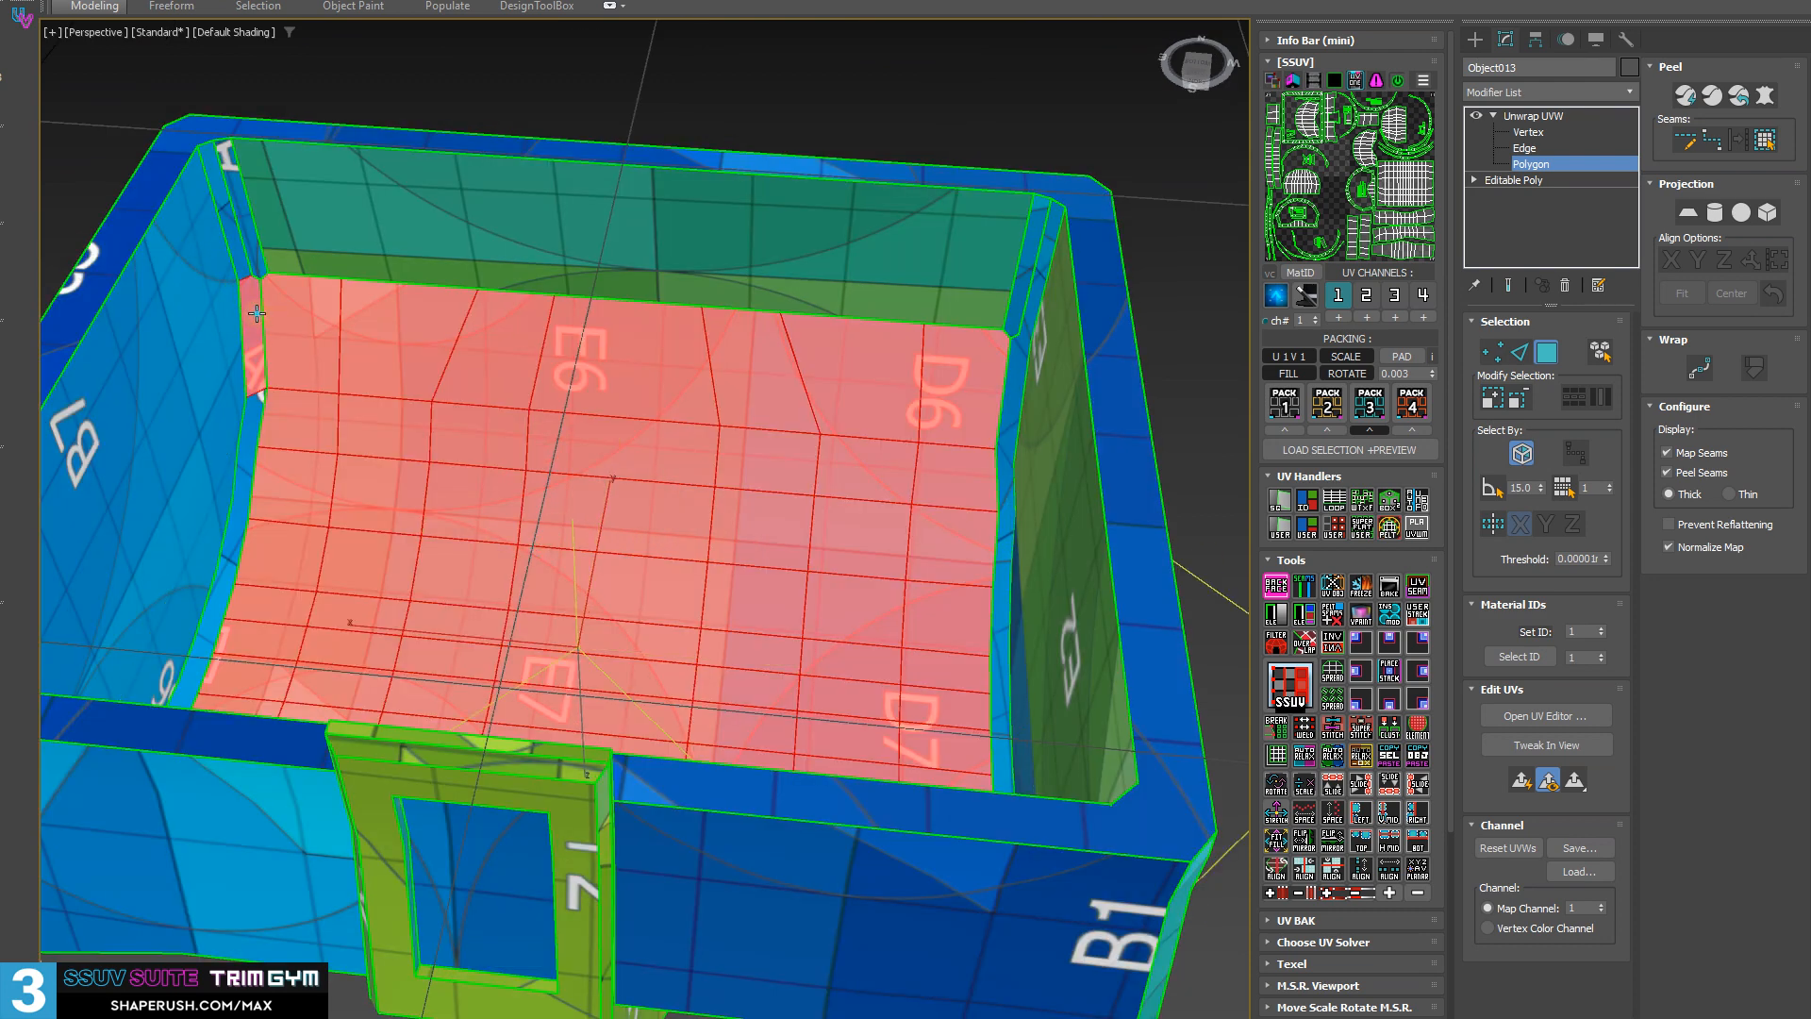
- Add the interior end walls, side walls, corner strips and the lid's rim to the polygon selection
{"action": "middle_click_drag", "start_coordinate": [242, 233], "coordinate": [696, 280], "text": "alt"}
{"action": "middle_click_drag", "start_coordinate": [560, 218], "coordinate": [830, 281]}
{"action": "left_click", "coordinate": [603, 323], "text": "ctrl"}
{"action": "left_click", "coordinate": [608, 228], "text": "ctrl"}
{"action": "middle_click_drag", "start_coordinate": [830, 281], "coordinate": [665, 269], "text": "alt"}
{"action": "left_click", "coordinate": [813, 146], "text": "ctrl"}
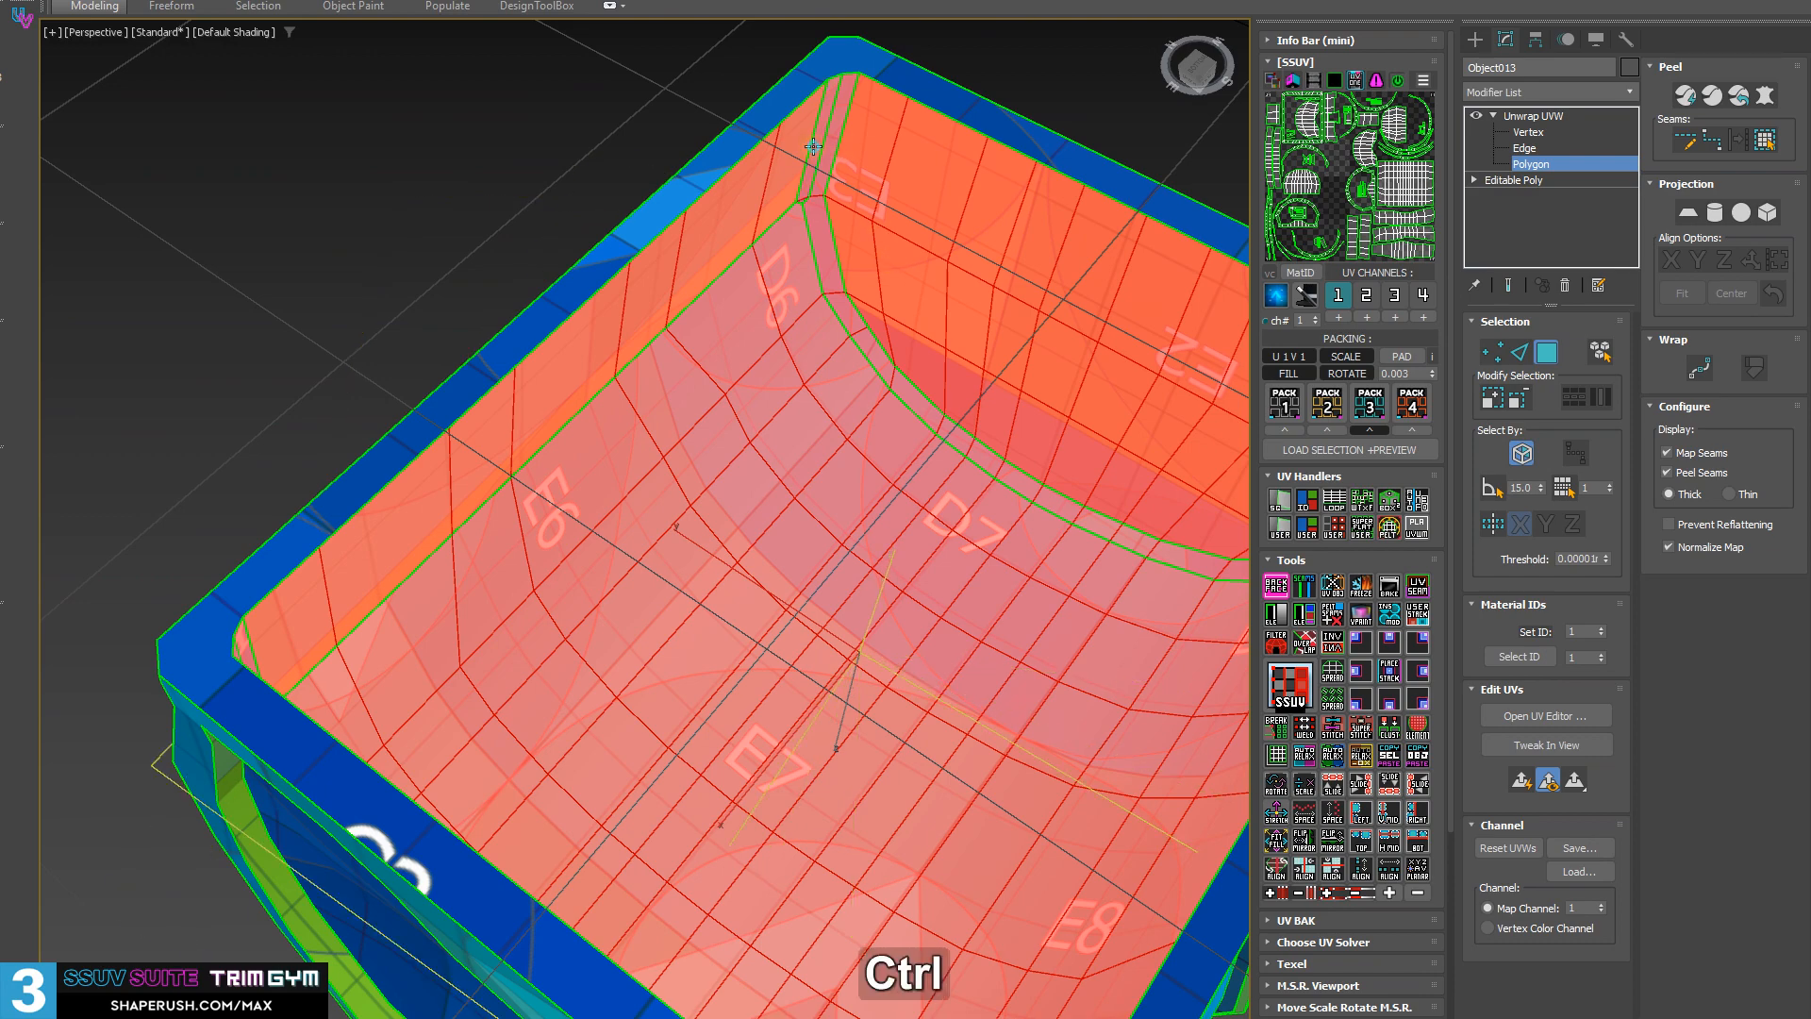
{"action": "left_click", "coordinate": [785, 100], "text": "ctrl"}
- Check the selection in see-through display and merge the selected interior and rim polygons into one shell with the main SSUV tool
{"action": "scroll", "coordinate": [790, 169], "scroll_direction": "down", "scroll_amount": 8}
{"action": "middle_click_drag", "start_coordinate": [794, 207], "coordinate": [953, 505], "text": "alt"}
{"action": "key", "text": "alt+x"}
{"action": "middle_click_drag", "start_coordinate": [821, 444], "coordinate": [1547, 580], "text": "alt"}
{"action": "key", "text": "alt+x"}
{"action": "scroll", "coordinate": [779, 521], "scroll_direction": "up", "scroll_amount": 6}
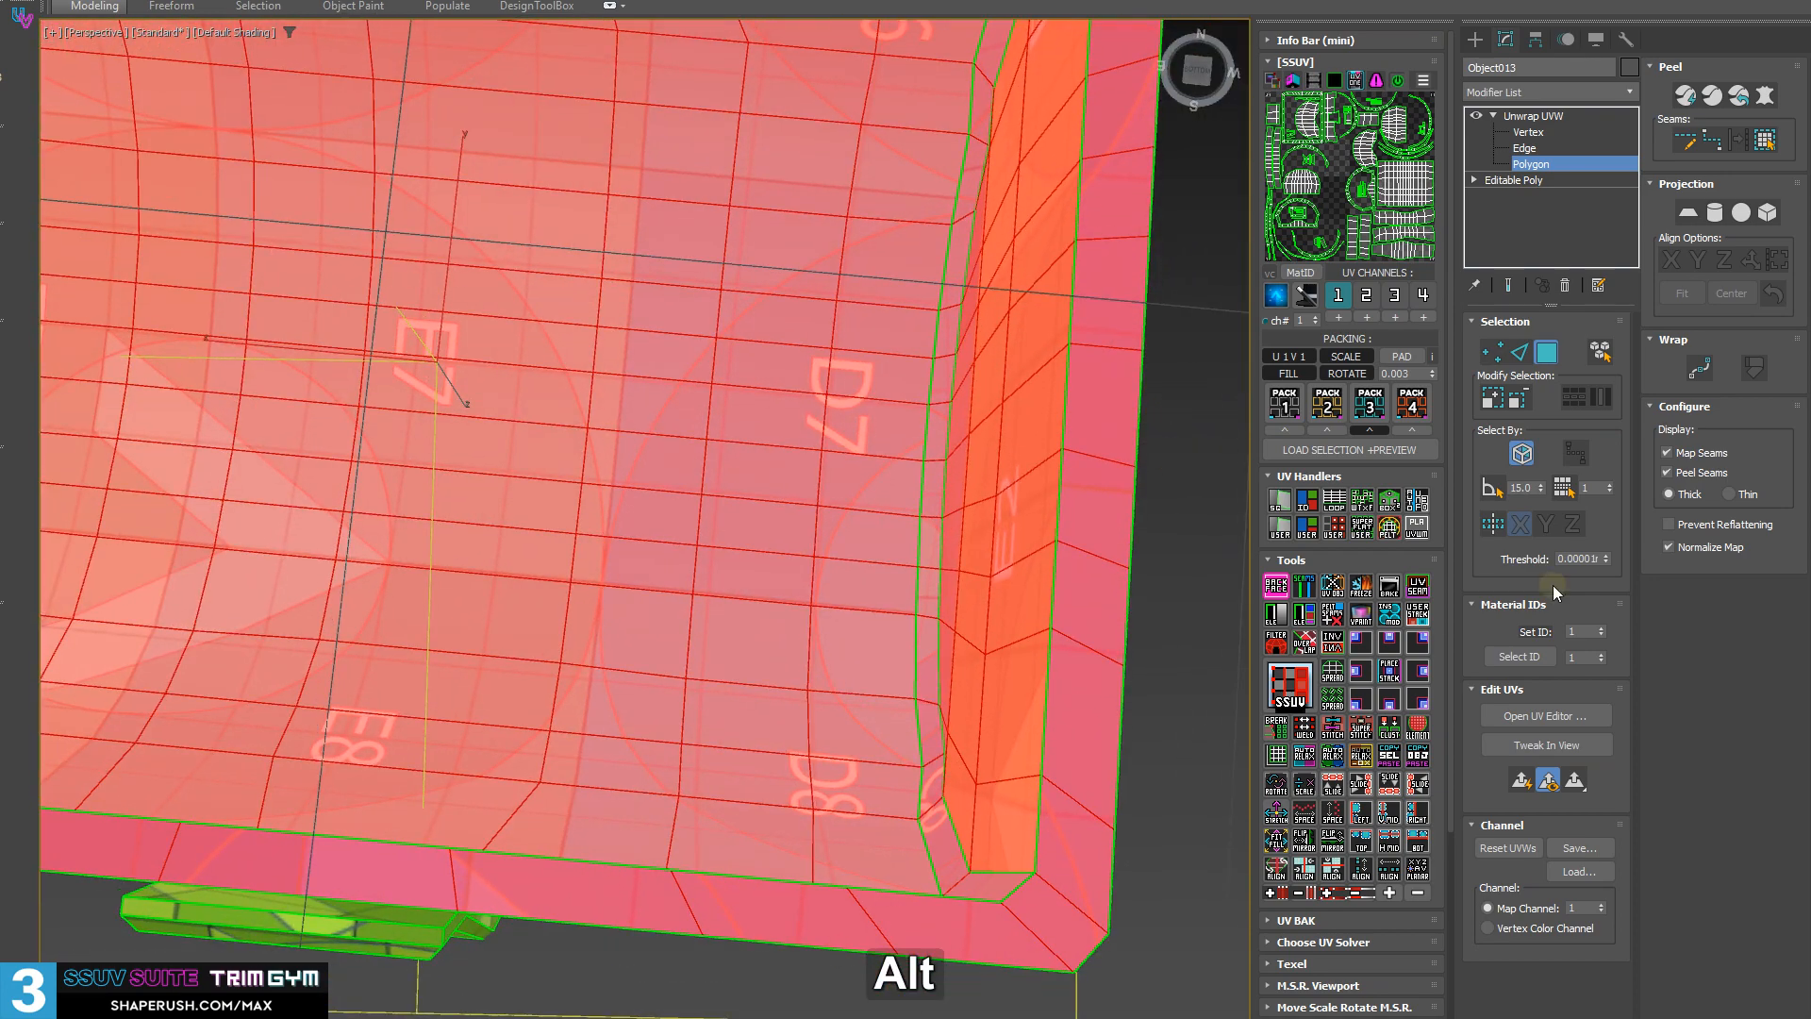
{"action": "left_click", "coordinate": [1284, 670]}
- Select the inner rim edge loop and split the interior from the rim with the main SSUV tool
{"action": "scroll", "coordinate": [453, 517], "scroll_direction": "down", "scroll_amount": 8}
{"action": "middle_click_drag", "start_coordinate": [457, 512], "coordinate": [604, 524]}
{"action": "scroll", "coordinate": [579, 595], "scroll_direction": "up", "scroll_amount": 4}
{"action": "scroll", "coordinate": [633, 598], "scroll_direction": "up", "scroll_amount": 5}
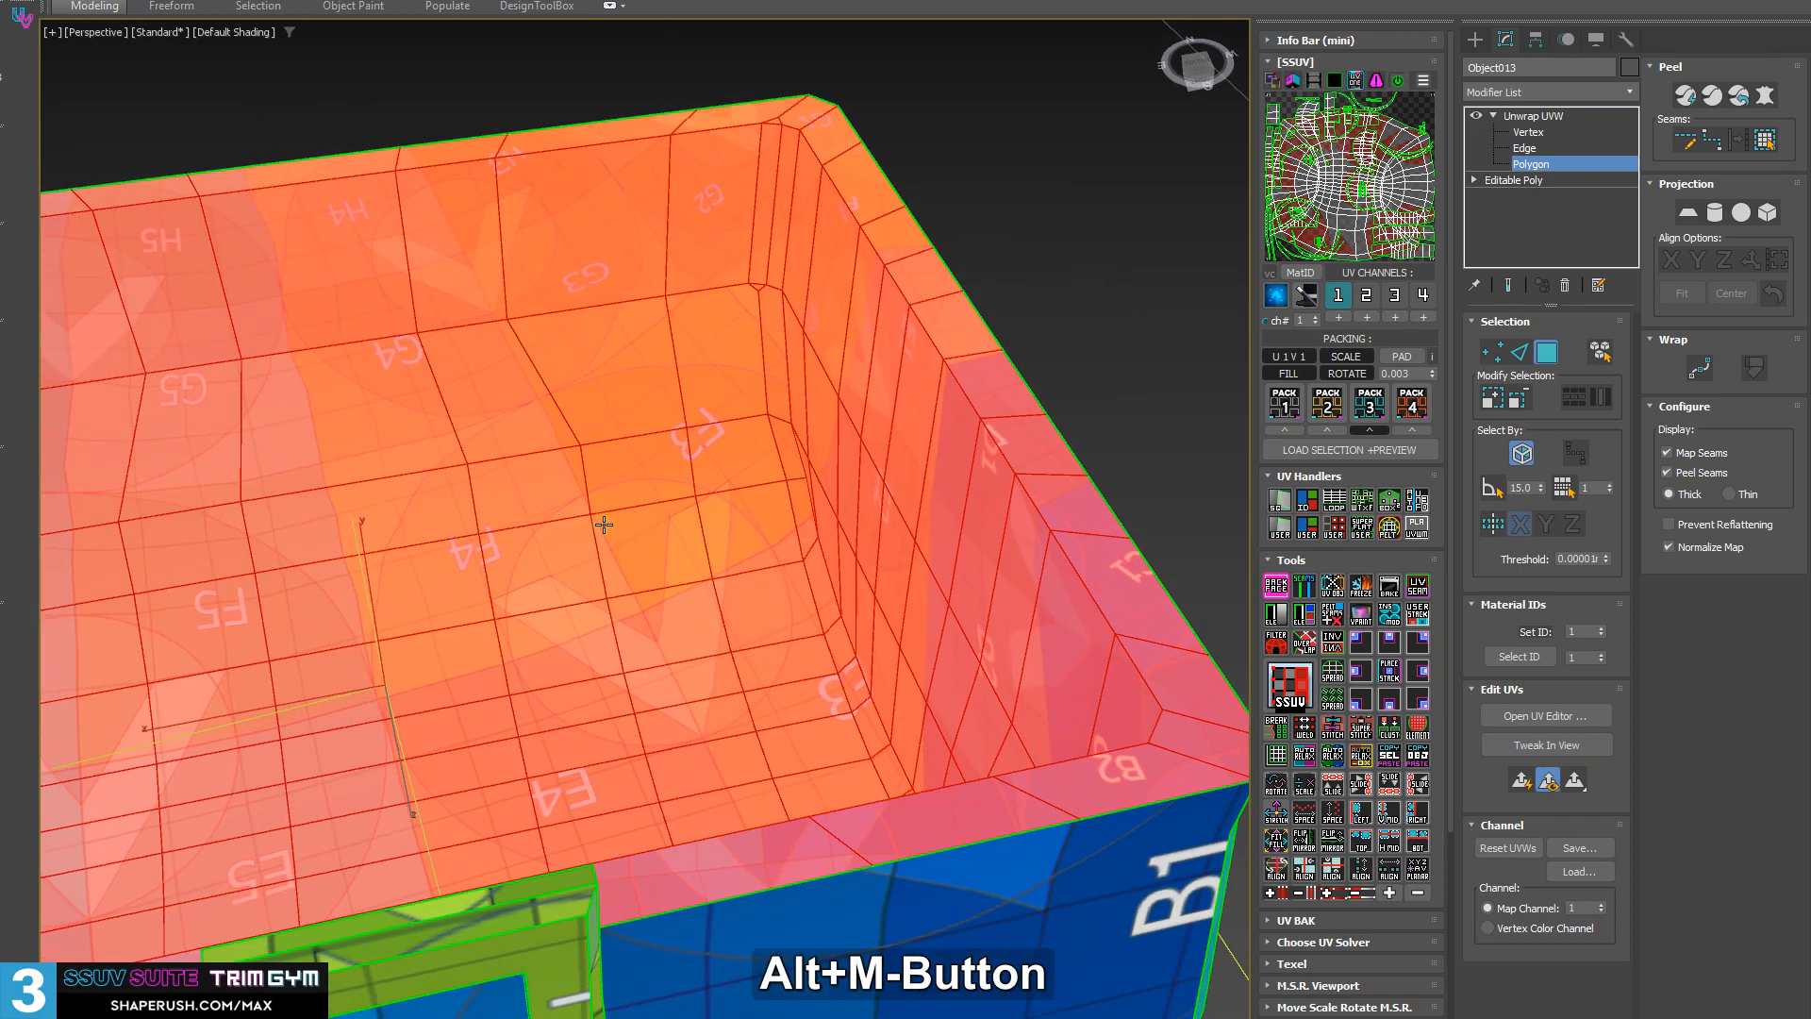
{"action": "key", "text": "2"}
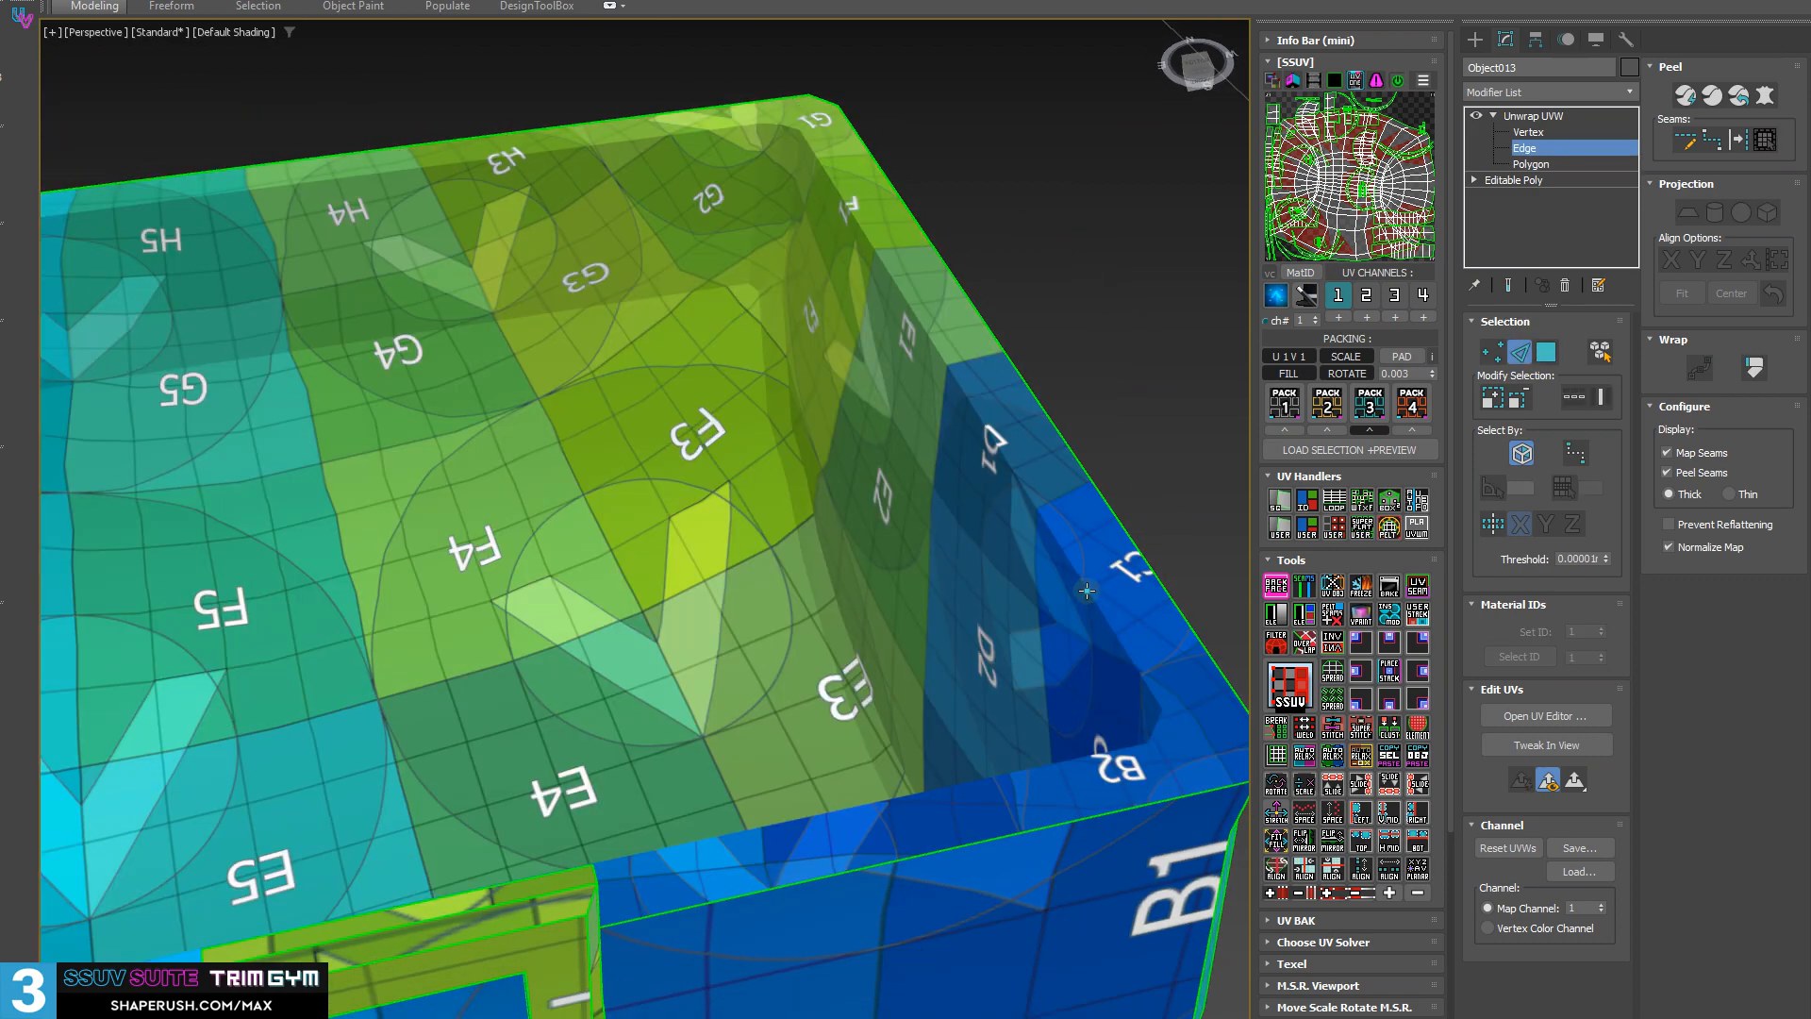
{"action": "double_click", "coordinate": [1087, 591]}
{"action": "scroll", "coordinate": [1085, 596], "scroll_direction": "down", "scroll_amount": 5}
{"action": "mouse_move", "coordinate": [1084, 596]}
{"action": "middle_mouse_down"}
{"action": "mouse_move", "coordinate": [989, 580]}
{"action": "mouse_move", "coordinate": [1066, 566]}
{"action": "middle_mouse_up"}
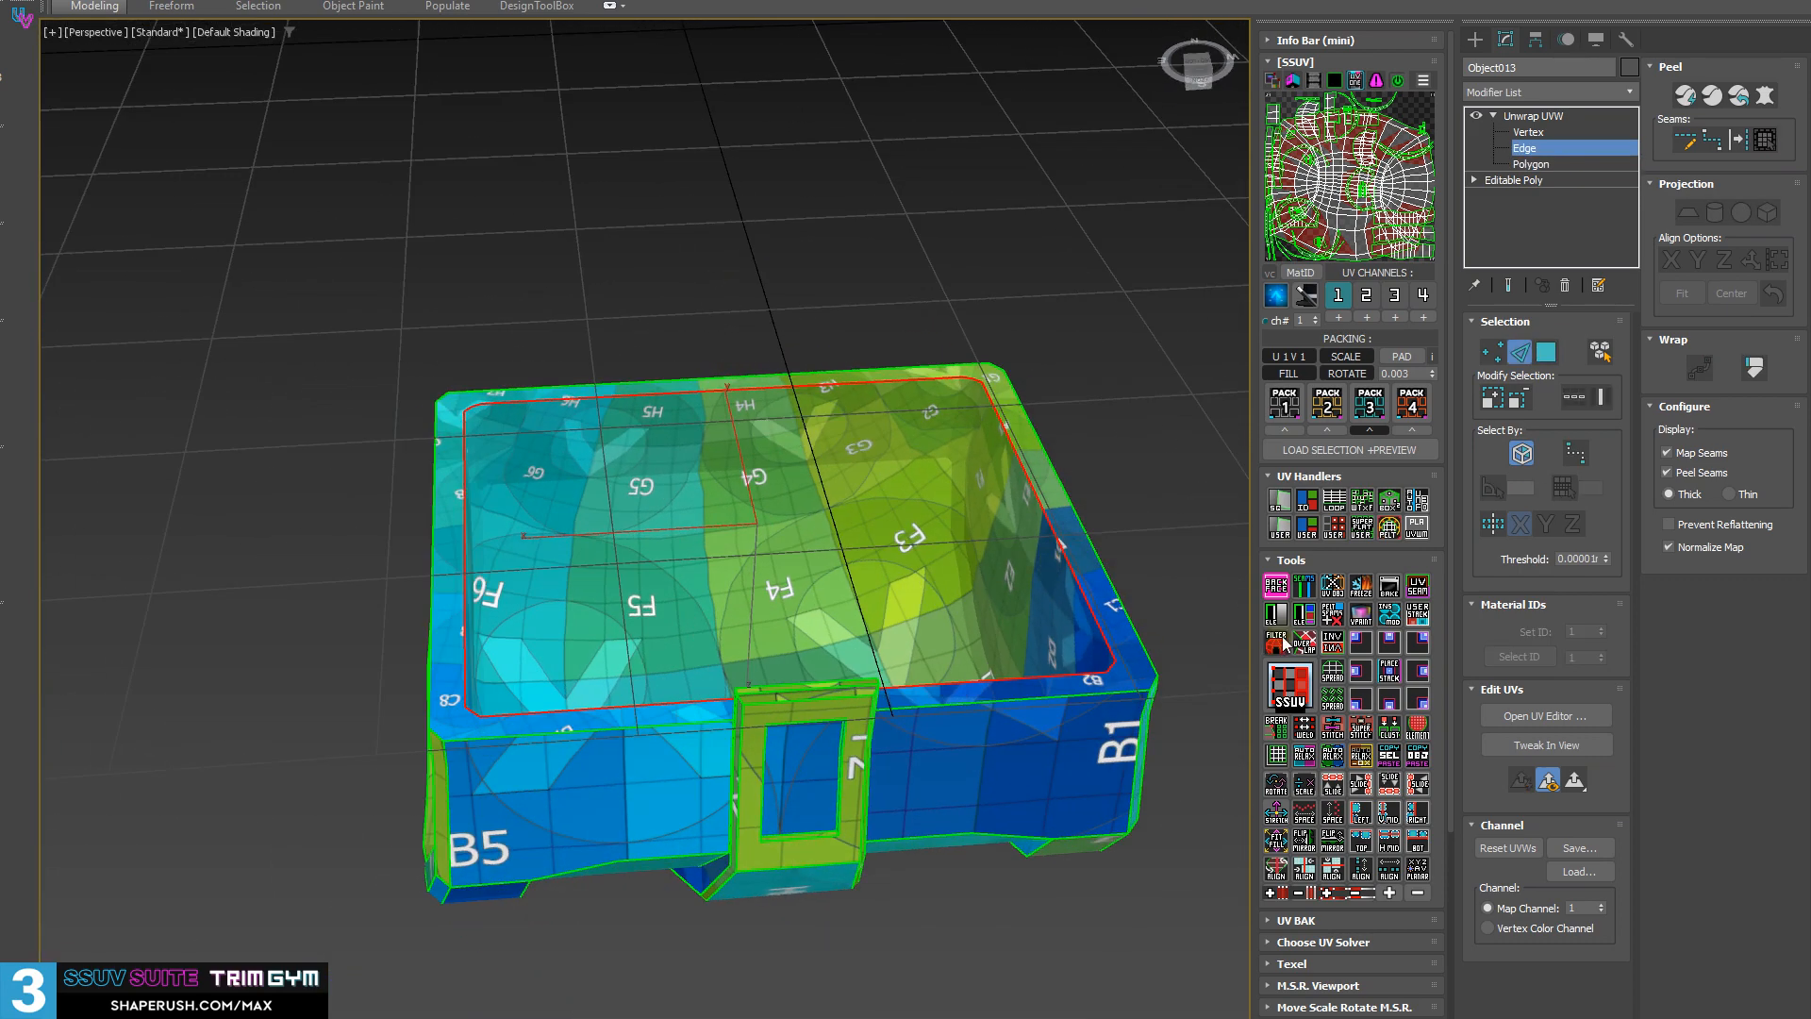
{"action": "left_click", "coordinate": [1284, 694]}
- Turn on edged faces and select the curved edge loop bordering one interior end wall, excluding the edges across the rim
{"action": "middle_click_drag", "start_coordinate": [943, 566], "coordinate": [732, 535], "text": "alt"}
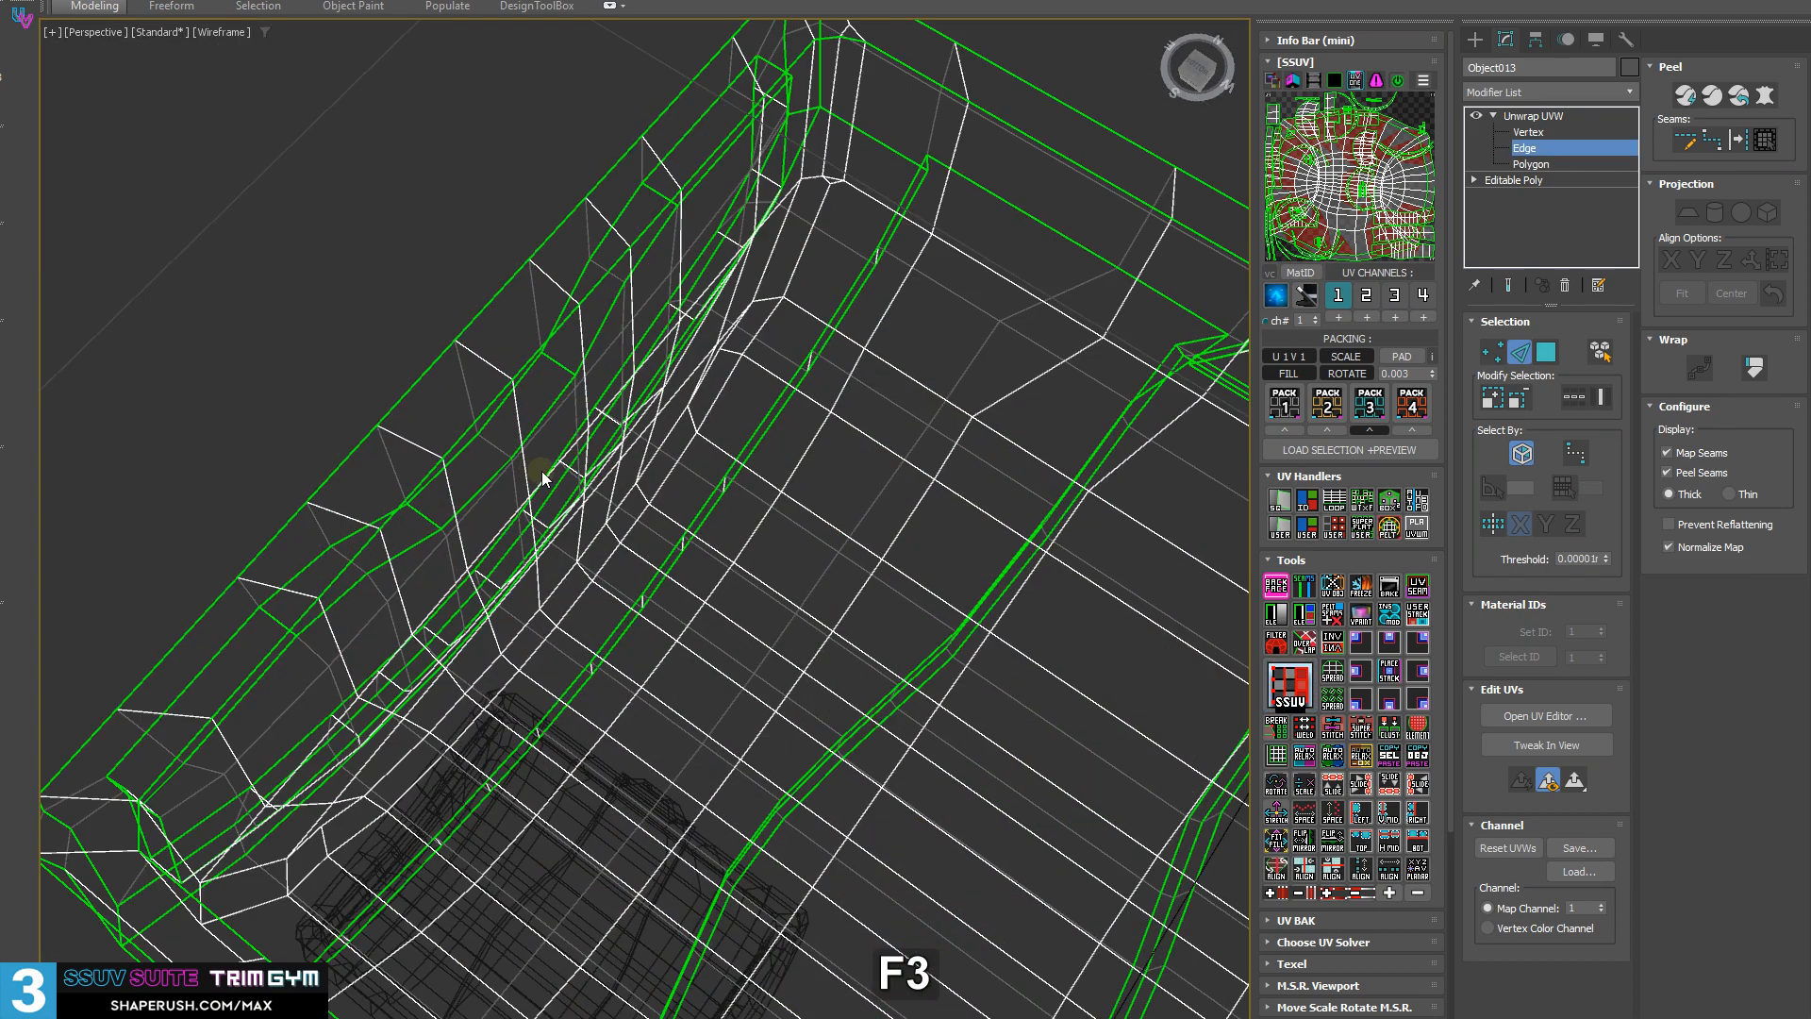
{"action": "key", "text": "F3"}
{"action": "key", "text": "F4"}
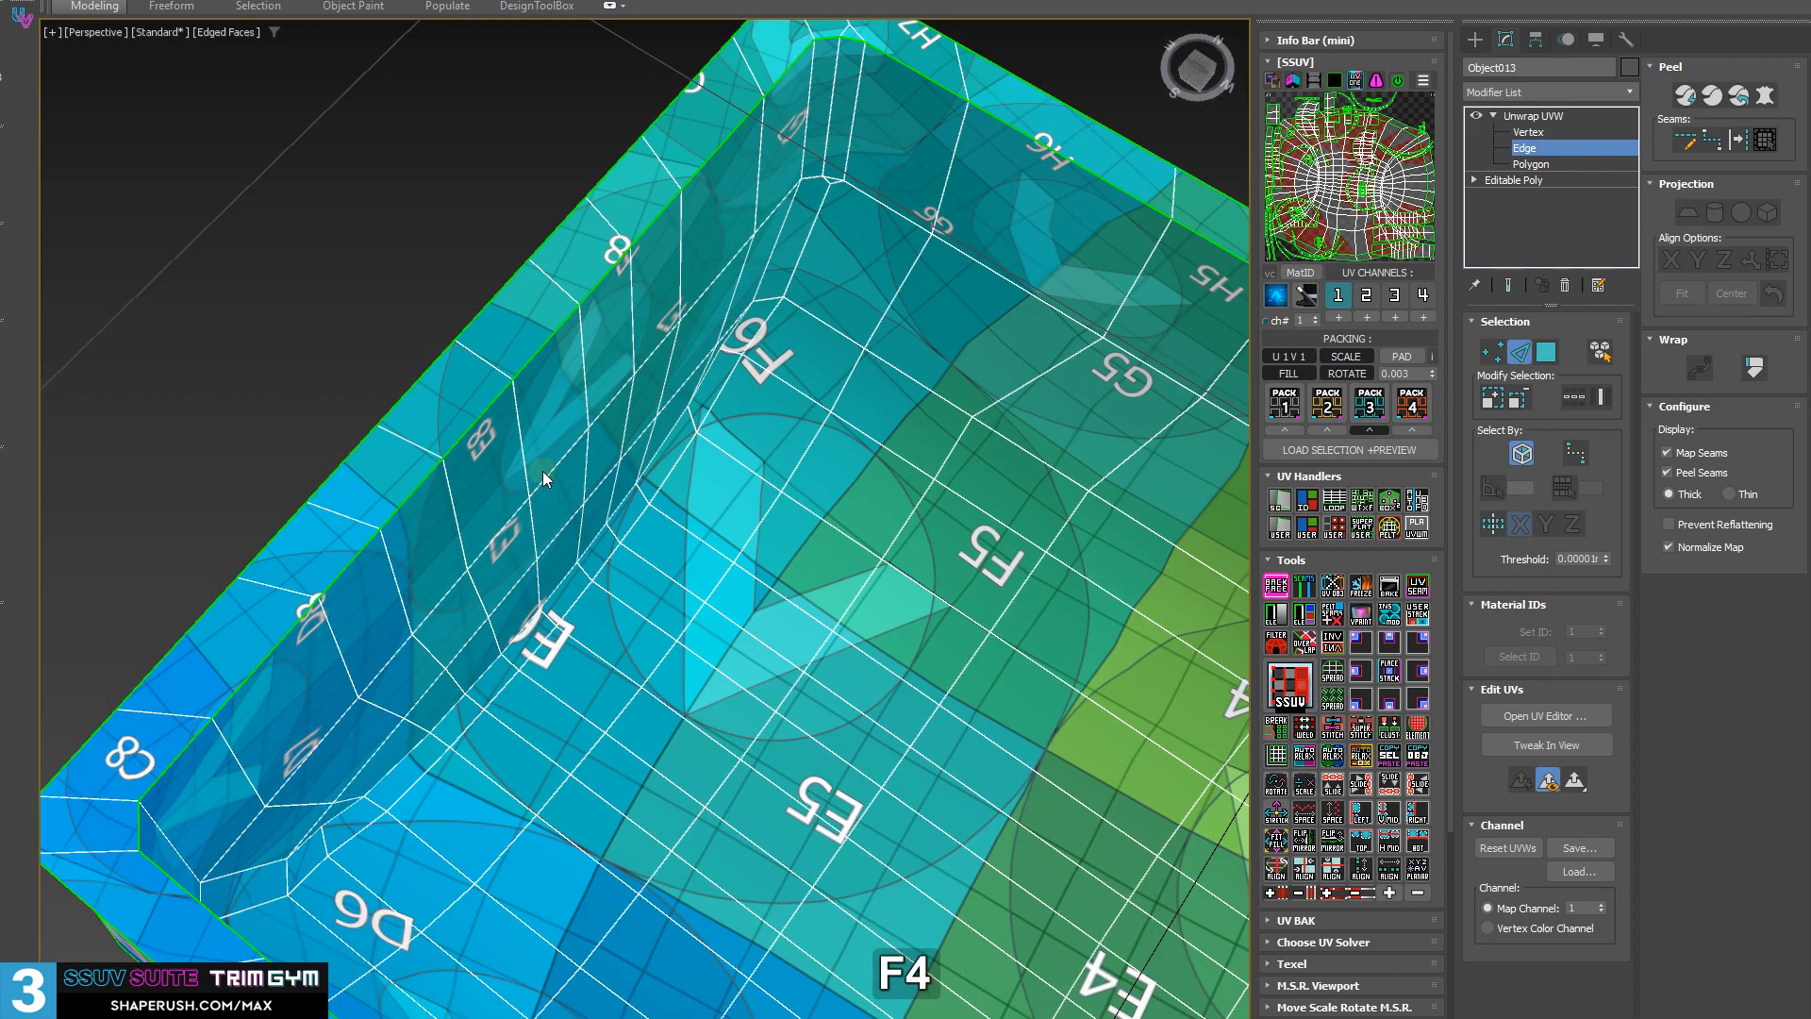
{"action": "double_click", "coordinate": [593, 532]}
{"action": "scroll", "coordinate": [599, 528], "scroll_direction": "down", "scroll_amount": 5}
{"action": "scroll", "coordinate": [652, 467], "scroll_direction": "up", "scroll_amount": 5}
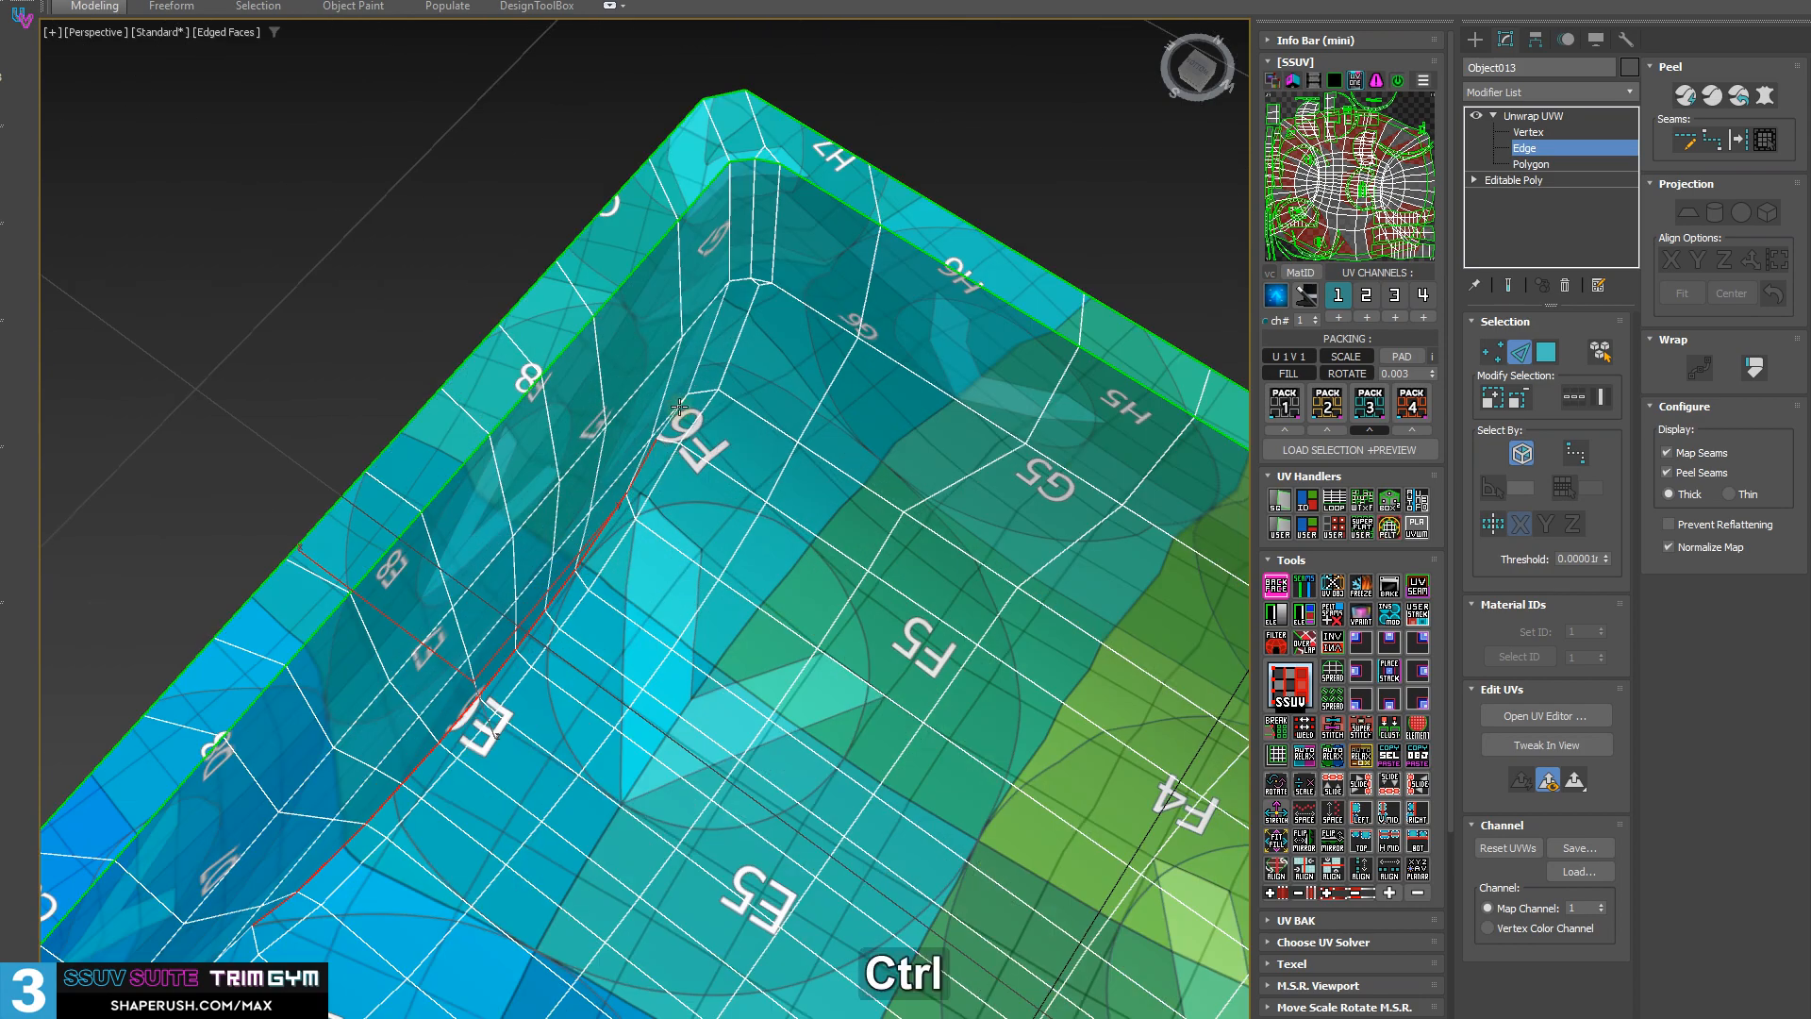
{"action": "middle_click_drag", "start_coordinate": [703, 421], "coordinate": [843, 386], "text": "alt"}
{"action": "middle_click_drag", "start_coordinate": [608, 481], "coordinate": [378, 584], "text": "alt"}
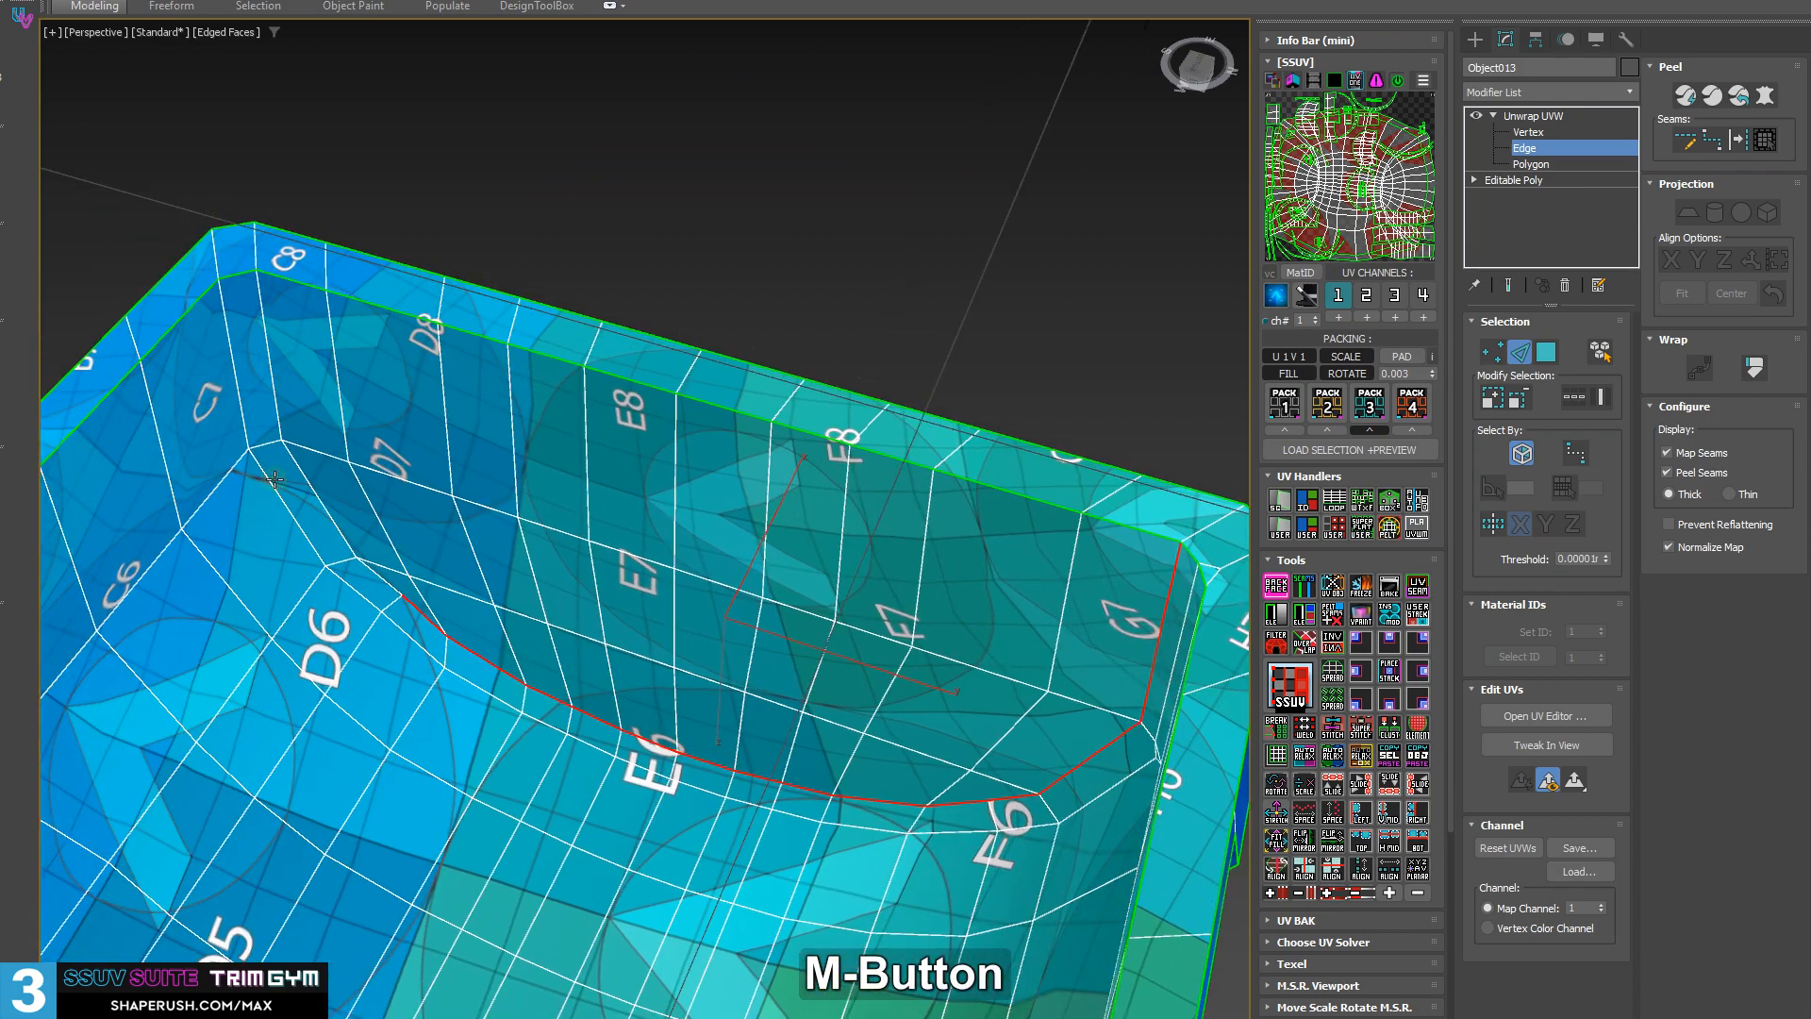
{"action": "double_click", "coordinate": [382, 576], "text": "ctrl"}
{"action": "left_click_drag", "start_coordinate": [199, 201], "coordinate": [297, 248], "text": "alt"}
- Add the matching curved edge loop at the opposite interior end wall, excluding its edges across the rim
{"action": "mouse_move", "coordinate": [297, 248]}
{"action": "middle_mouse_down", "text": "alt"}
{"action": "mouse_move", "coordinate": [311, 365]}
{"action": "mouse_move", "coordinate": [434, 614]}
{"action": "mouse_move", "coordinate": [693, 559]}
{"action": "middle_mouse_up", "text": "alt"}
{"action": "scroll", "coordinate": [434, 613], "scroll_direction": "down", "scroll_amount": 5}
{"action": "scroll", "coordinate": [648, 429], "scroll_direction": "up", "scroll_amount": 5}
{"action": "middle_click_drag", "start_coordinate": [406, 255], "coordinate": [429, 469]}
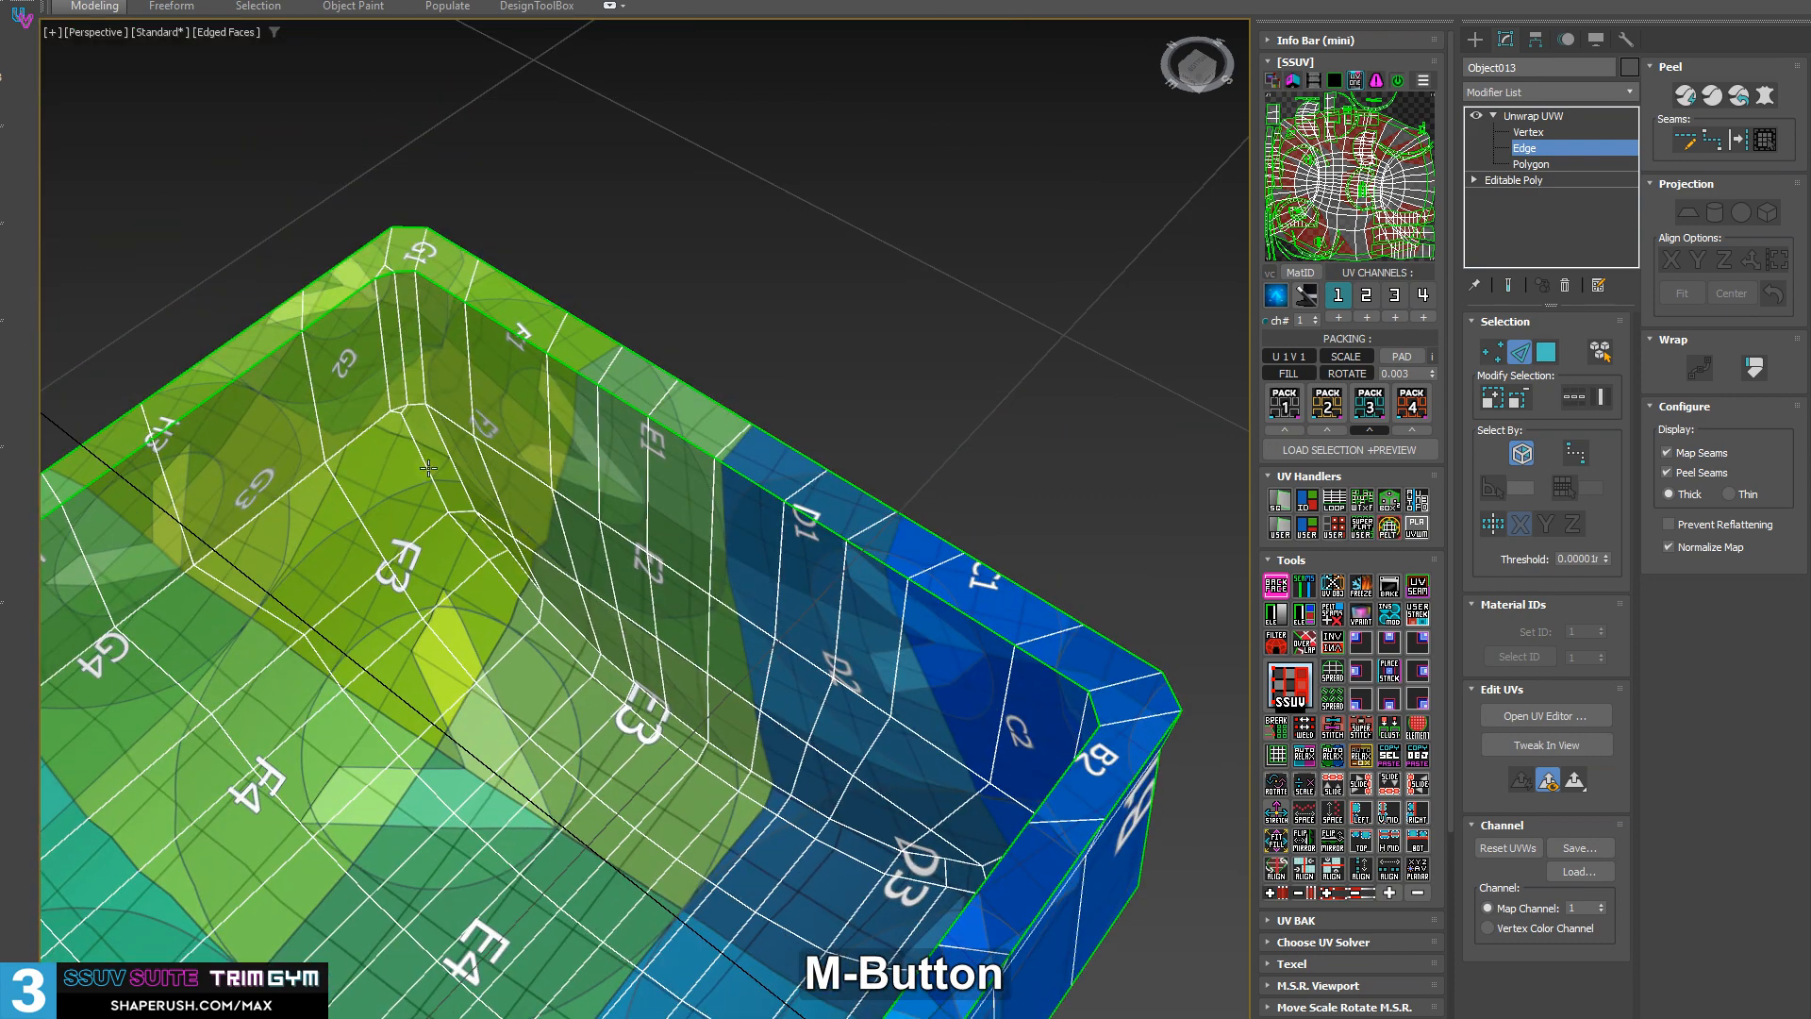
{"action": "double_click", "coordinate": [418, 346], "text": "ctrl"}
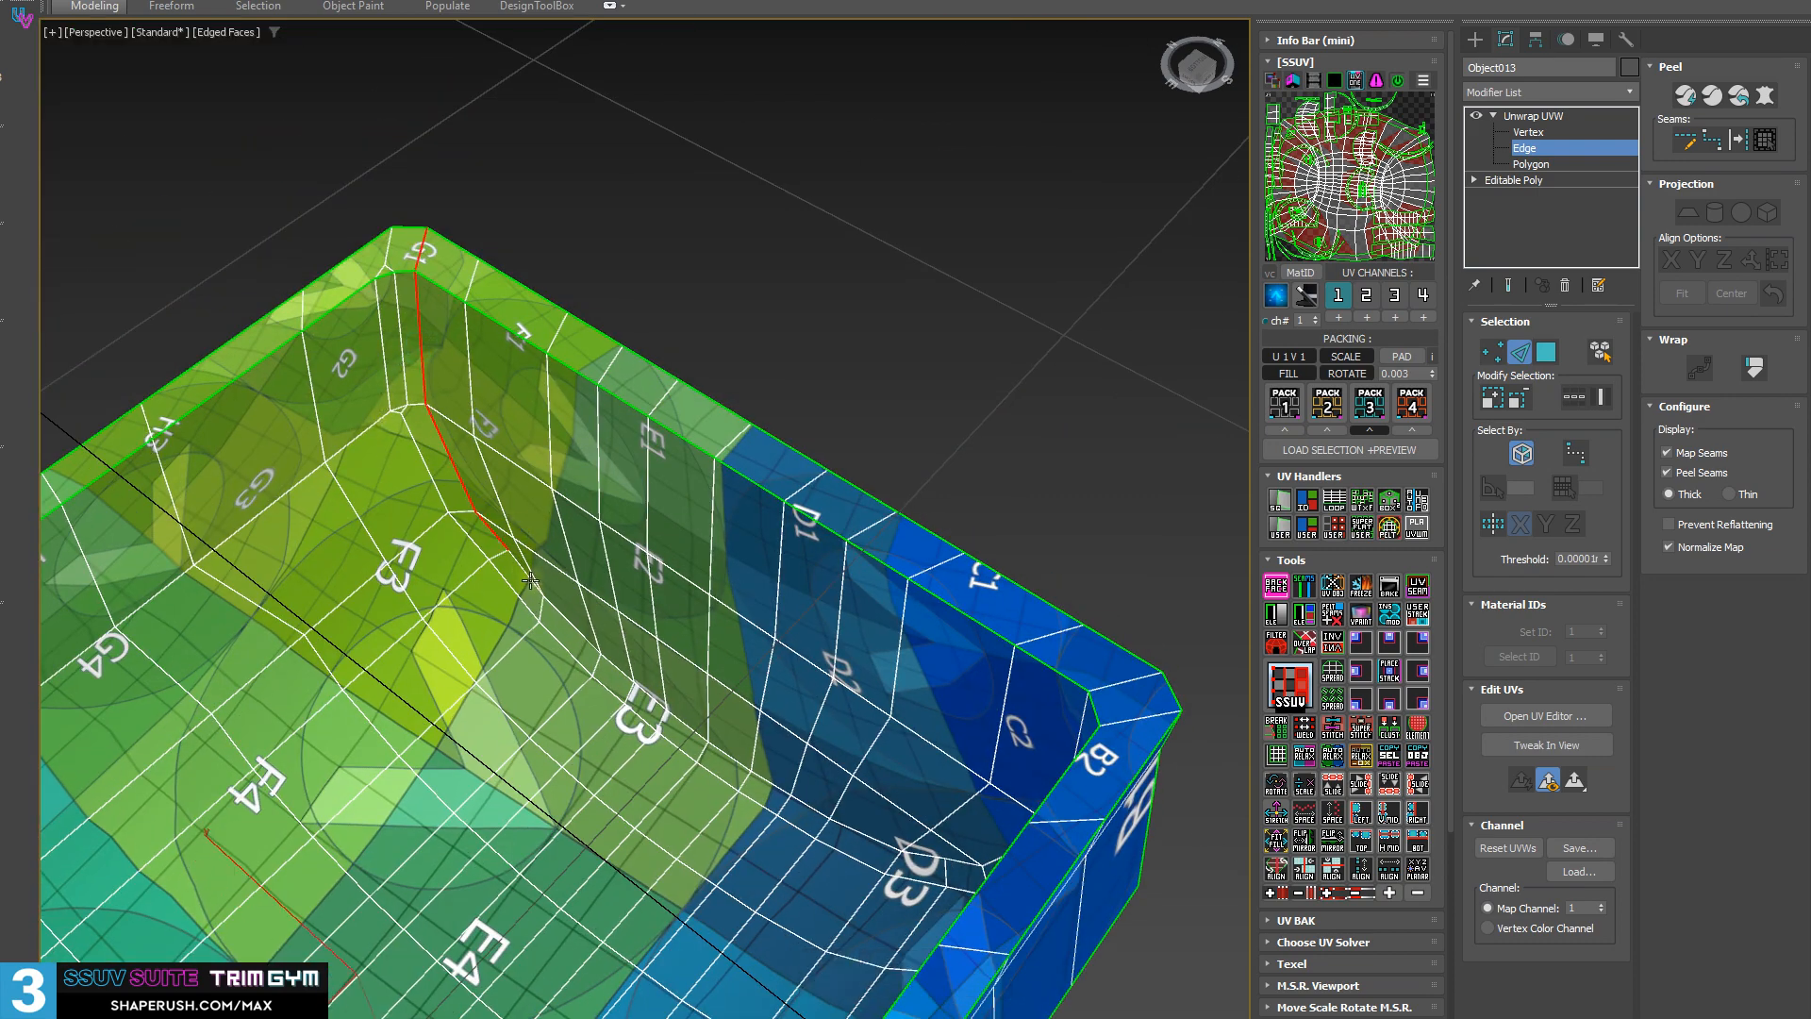
{"action": "double_click", "coordinate": [555, 609], "text": "ctrl"}
{"action": "middle_click_drag", "start_coordinate": [556, 610], "coordinate": [681, 601], "text": "alt"}
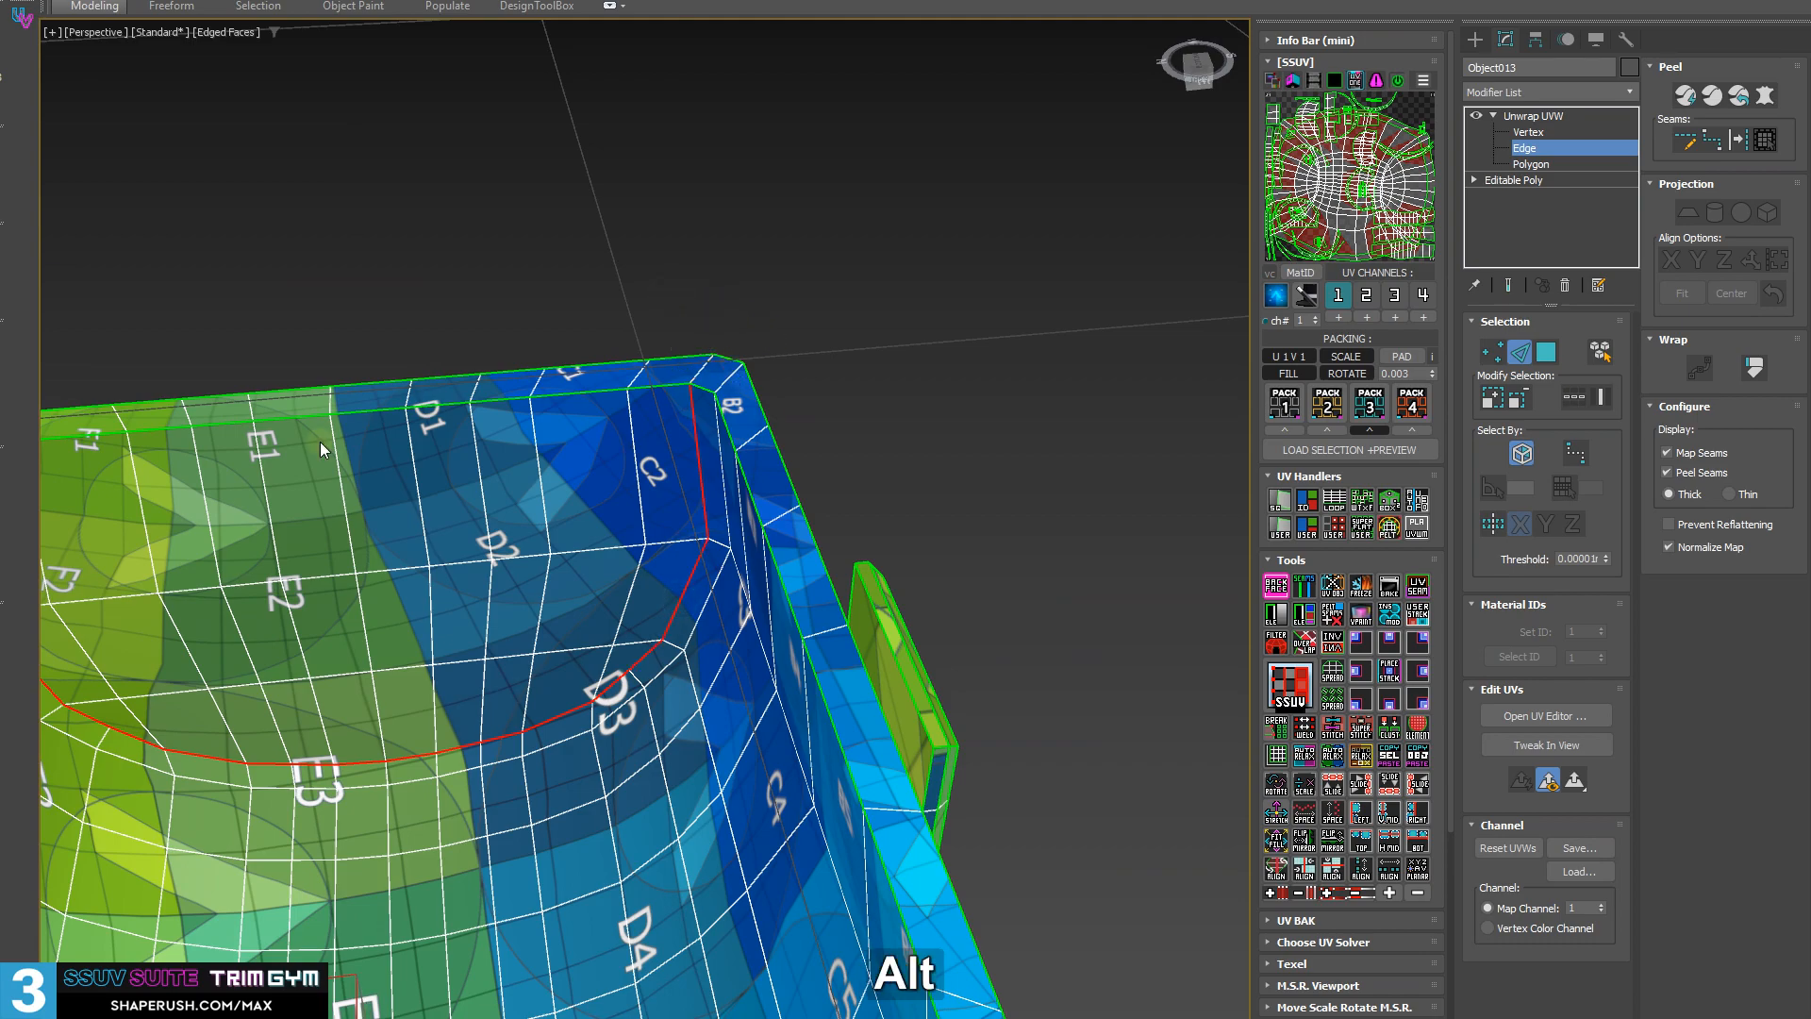
{"action": "middle_click_drag", "start_coordinate": [320, 441], "coordinate": [419, 440], "text": "alt"}
{"action": "left_click_drag", "start_coordinate": [545, 483], "coordinate": [551, 490], "text": "alt"}
- Split both interior end walls from the curved interior along the selected edges with the main SSUV tool
{"action": "scroll", "coordinate": [556, 497], "scroll_direction": "down", "scroll_amount": 6}
{"action": "middle_click_drag", "start_coordinate": [761, 841], "coordinate": [971, 728], "text": "alt"}
{"action": "middle_click_drag", "start_coordinate": [659, 703], "coordinate": [813, 664], "text": "alt"}
{"action": "scroll", "coordinate": [749, 683], "scroll_direction": "up", "scroll_amount": 6}
{"action": "left_click", "coordinate": [1288, 707]}
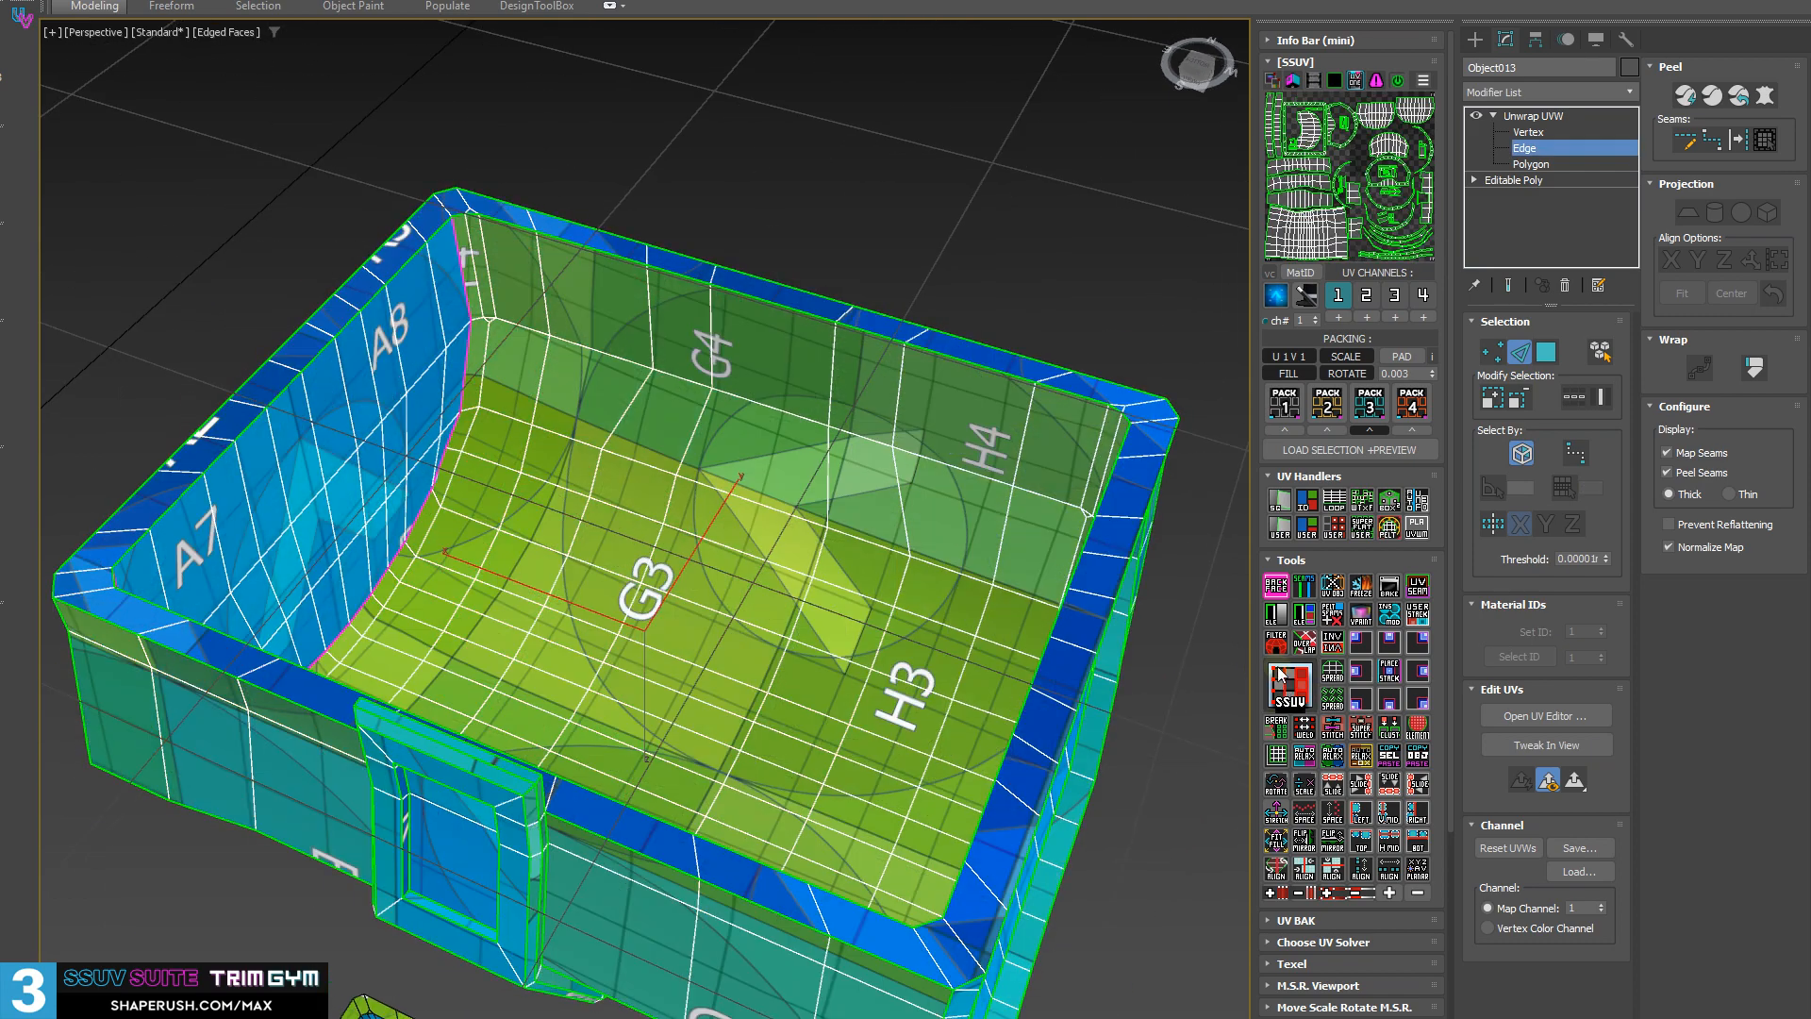
- Turn off edged faces, view the lid from outside and return to the top level of the Unwrap UVW modifier
{"action": "key", "text": "alt"}
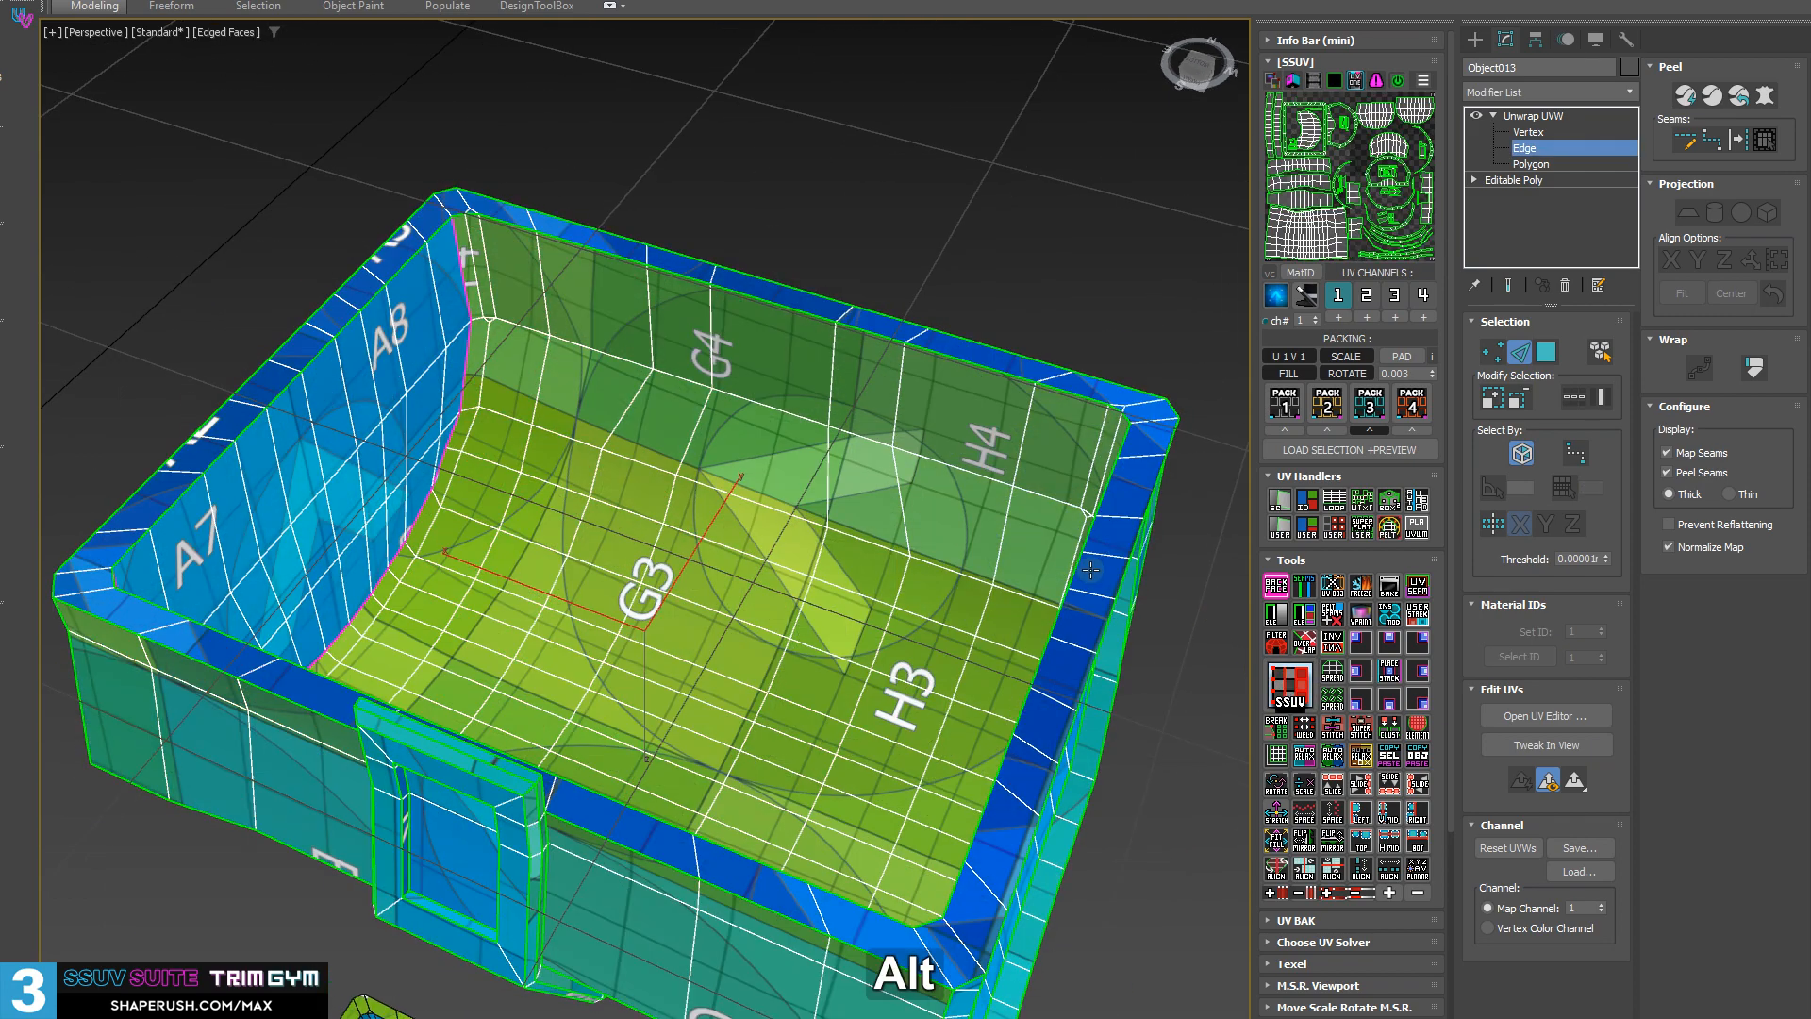
{"action": "mouse_move", "coordinate": [386, 521]}
{"action": "middle_mouse_down", "text": "alt"}
{"action": "mouse_move", "coordinate": [771, 358]}
{"action": "mouse_move", "coordinate": [788, 481]}
{"action": "middle_mouse_up", "text": "alt"}
{"action": "scroll", "coordinate": [771, 358], "scroll_direction": "down", "scroll_amount": 5}
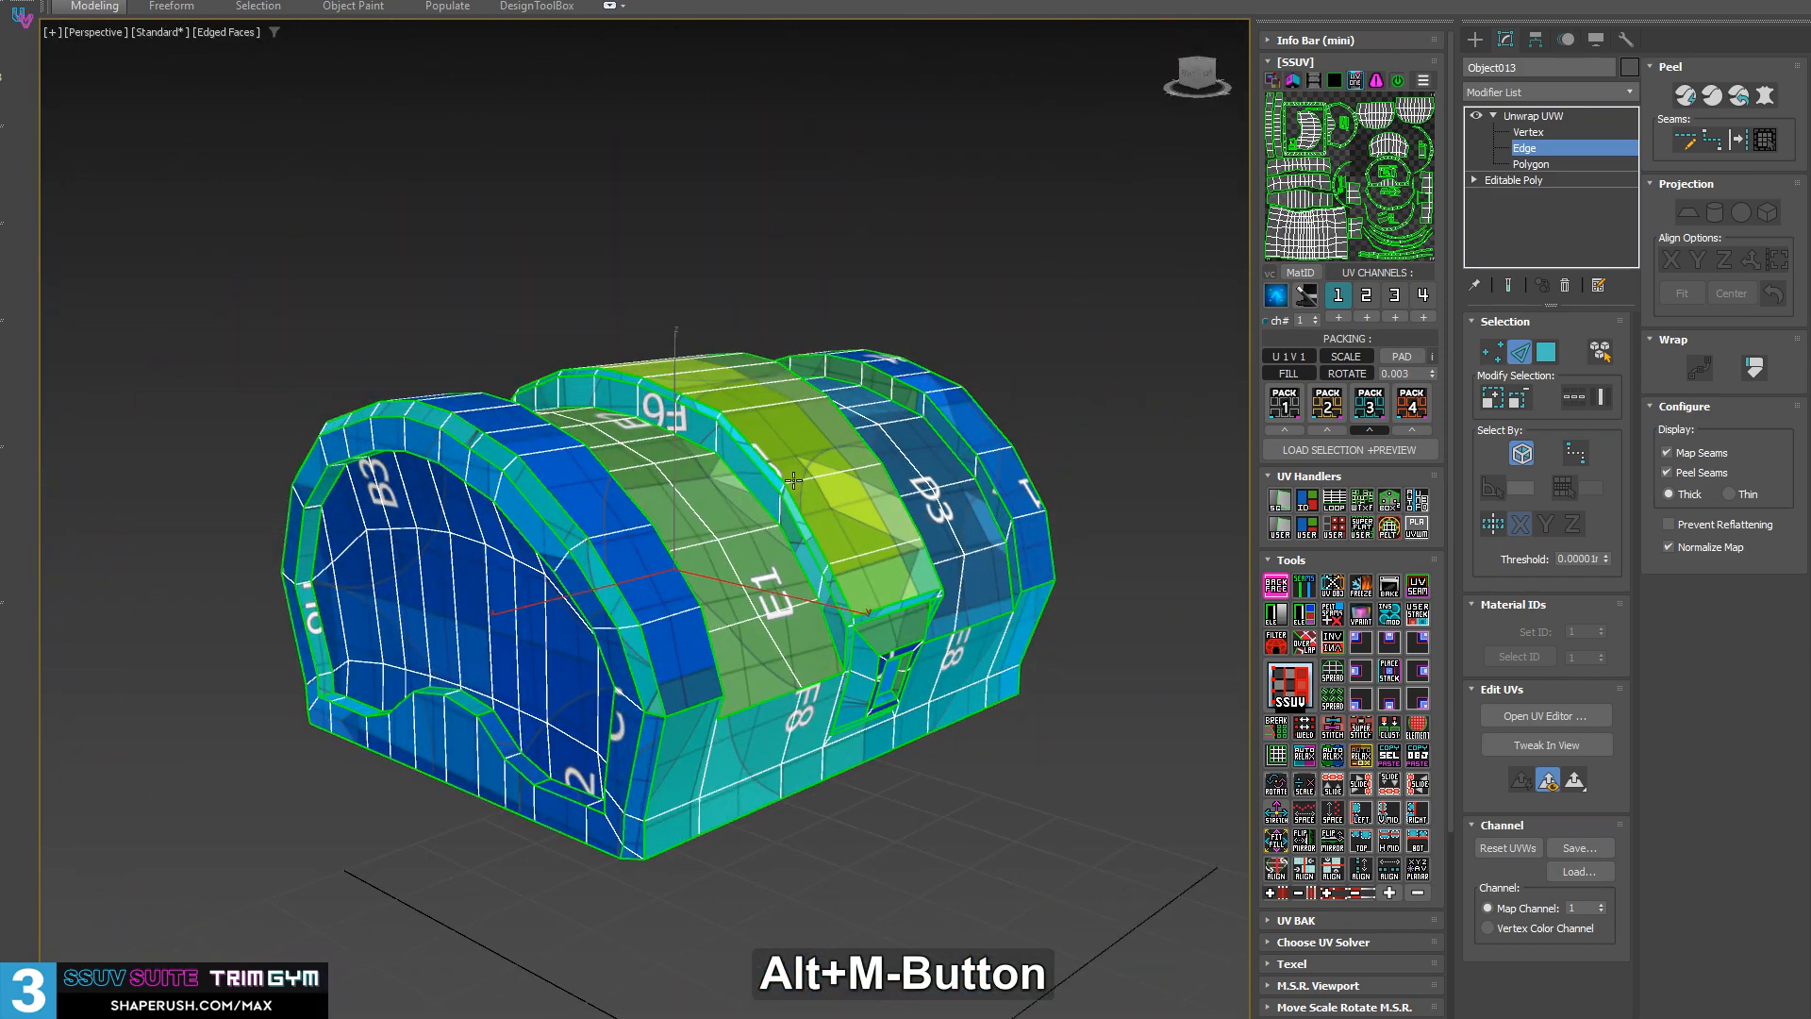
{"action": "key", "text": "F4"}
{"action": "middle_click_drag", "start_coordinate": [899, 543], "coordinate": [892, 564], "text": "alt"}
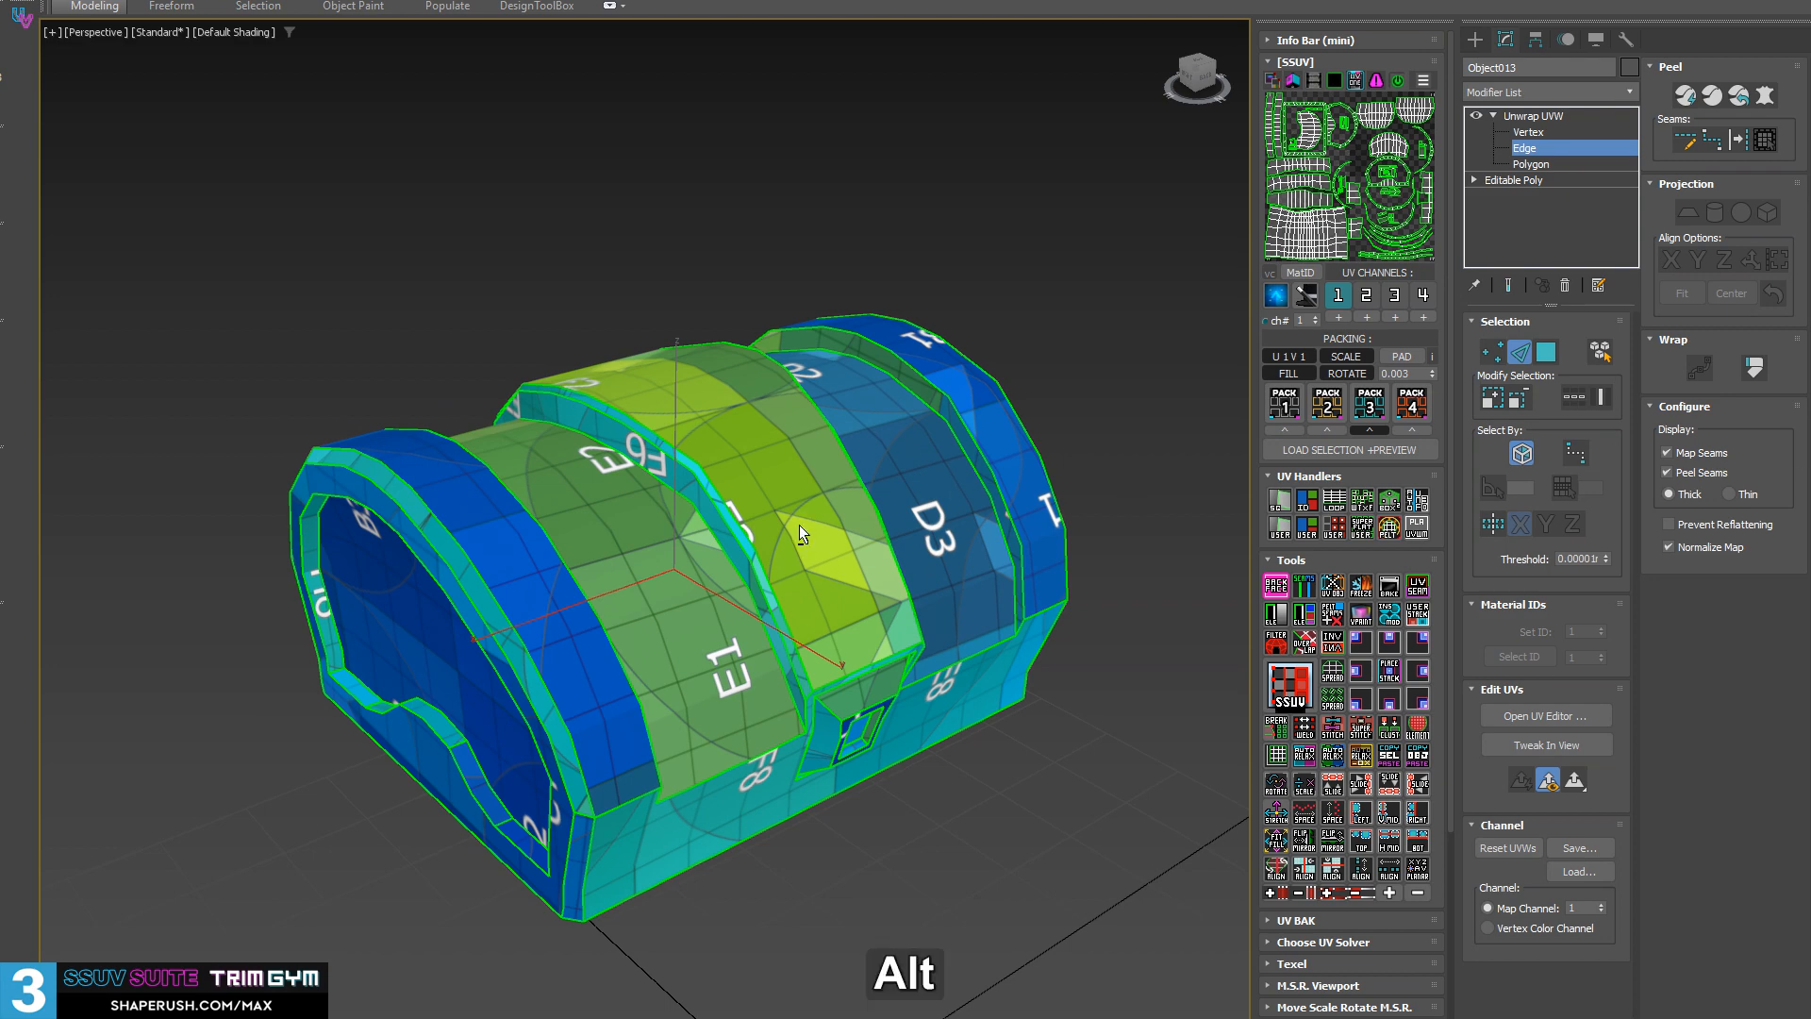
{"action": "middle_click_drag", "start_coordinate": [800, 524], "coordinate": [953, 190], "text": "alt"}
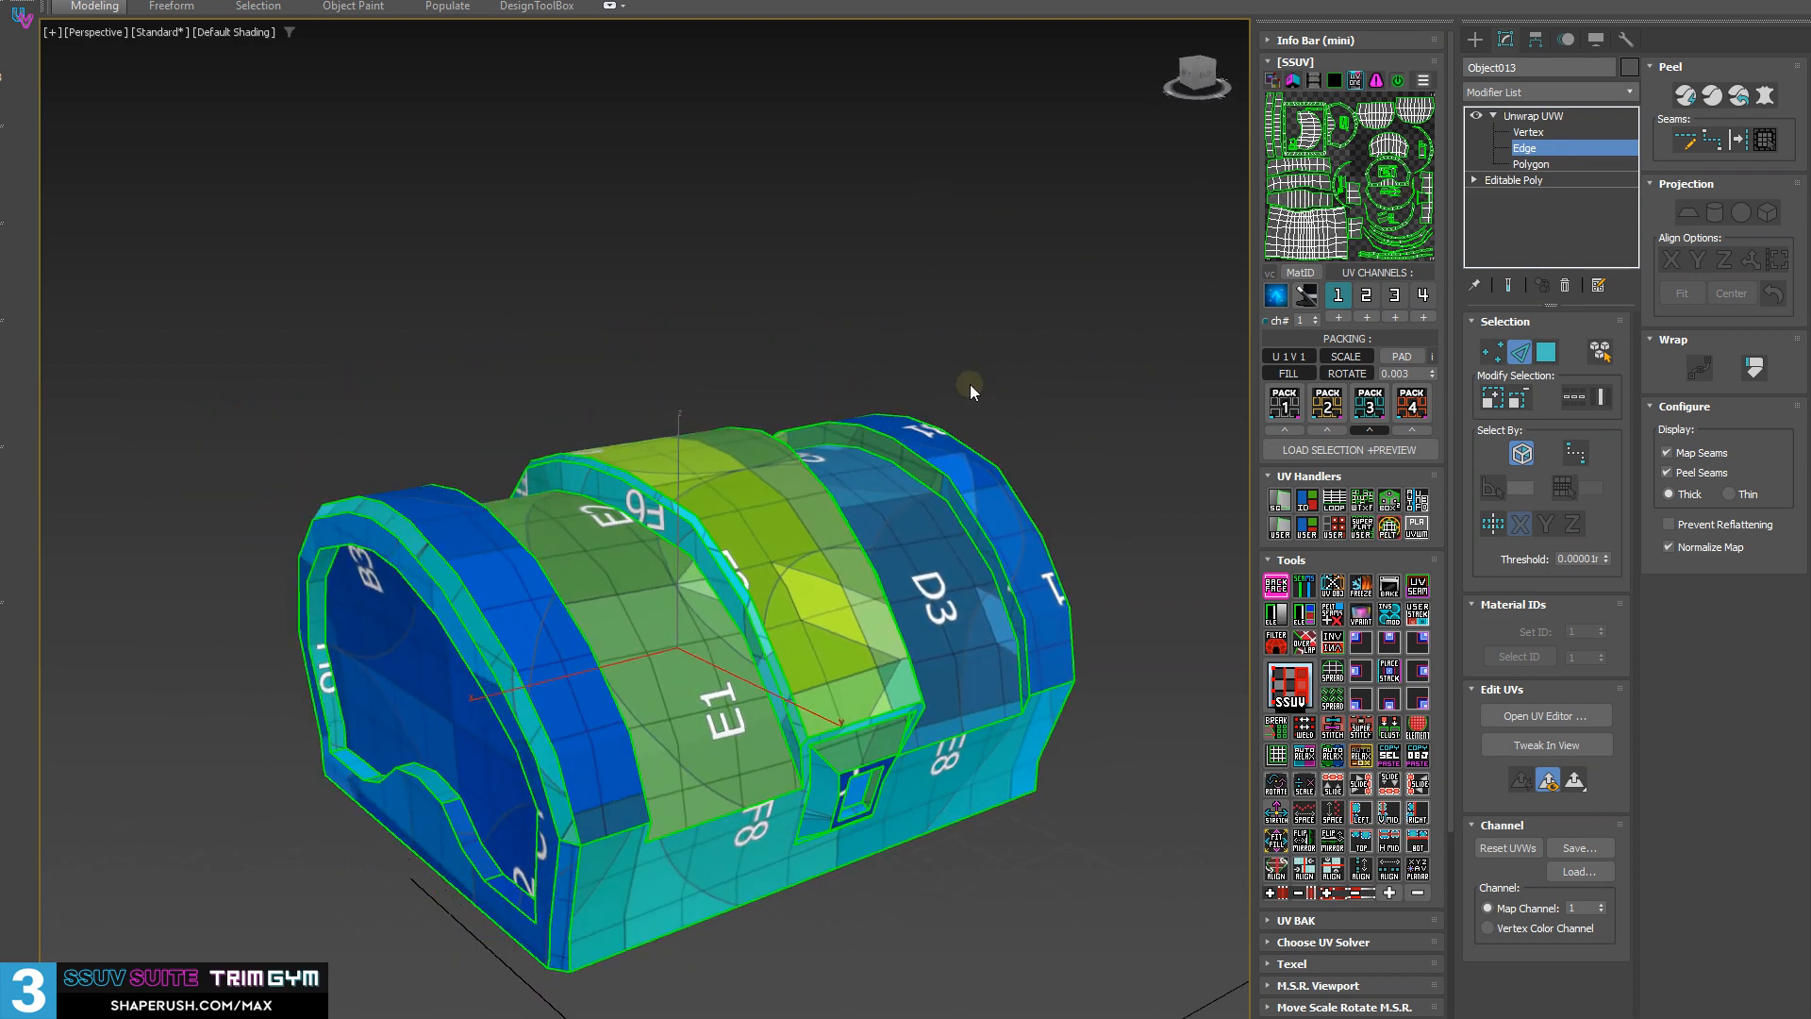
{"action": "left_click", "coordinate": [1533, 116]}
{"action": "middle_click_drag", "start_coordinate": [979, 202], "coordinate": [1170, 377], "text": "alt"}
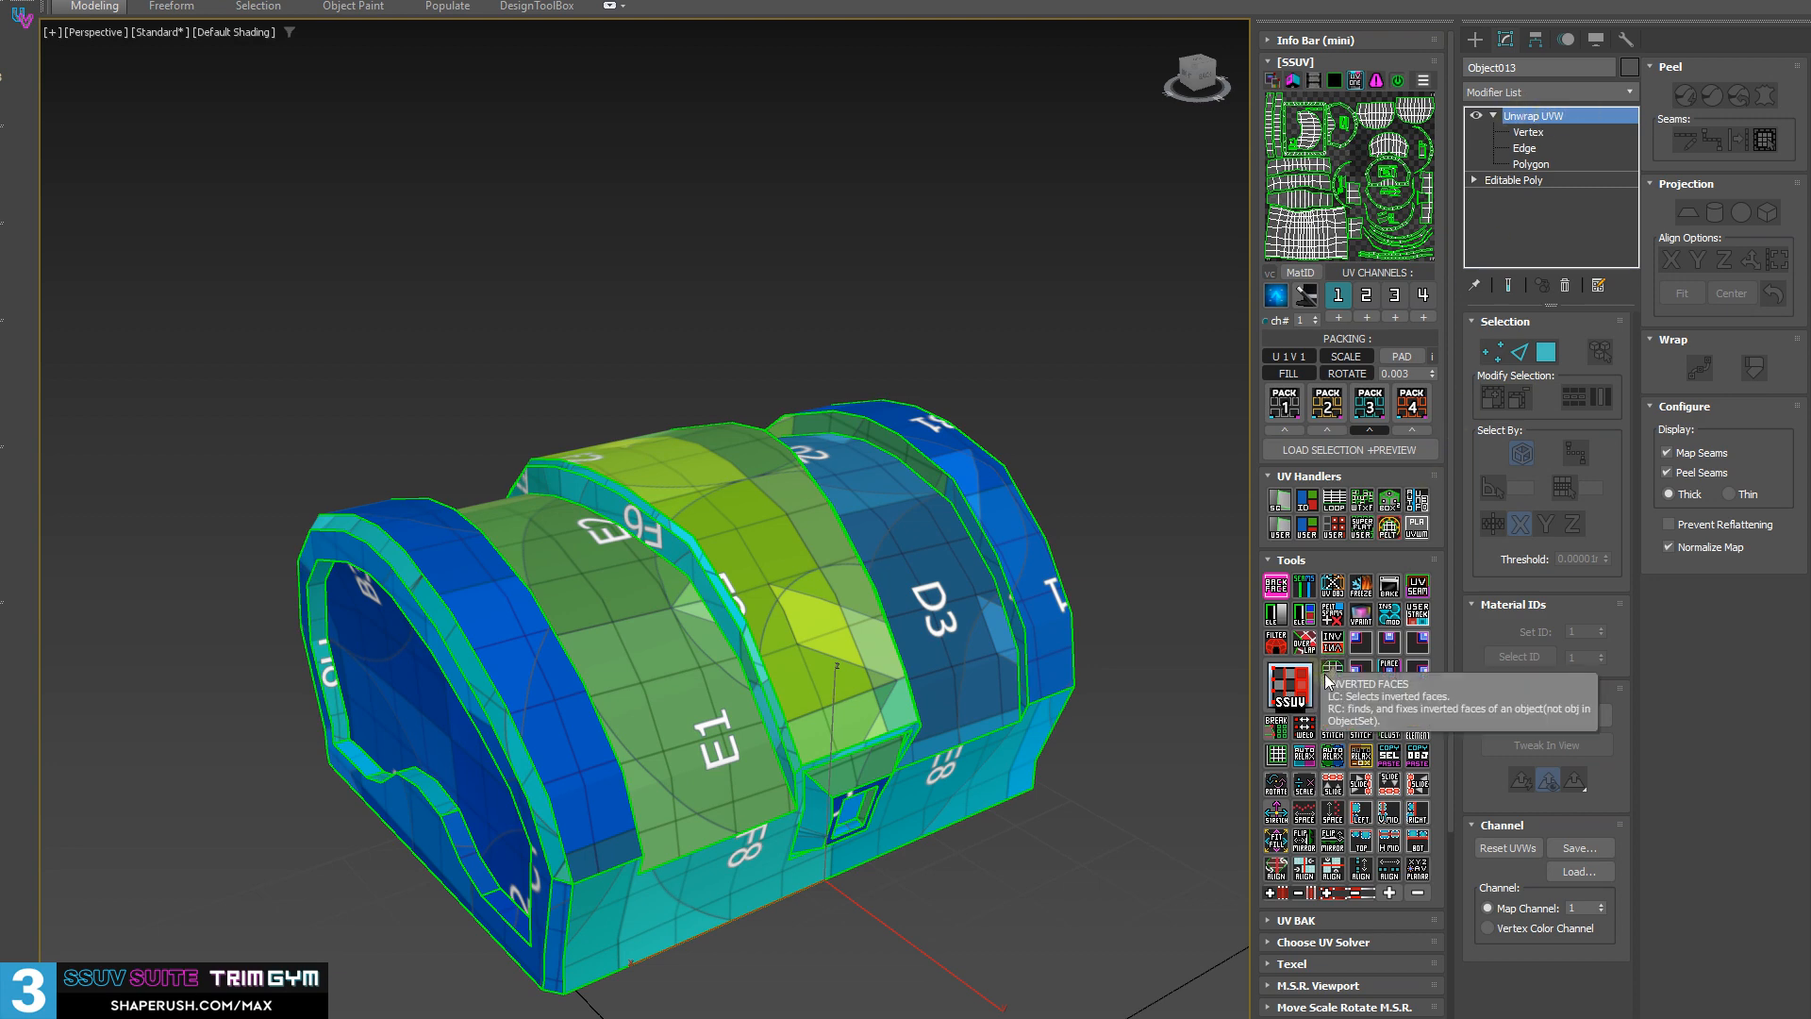
- Cycle the Map and Pelt Seams display through its states and restore the thick seams
{"action": "left_click", "coordinate": [1303, 590]}
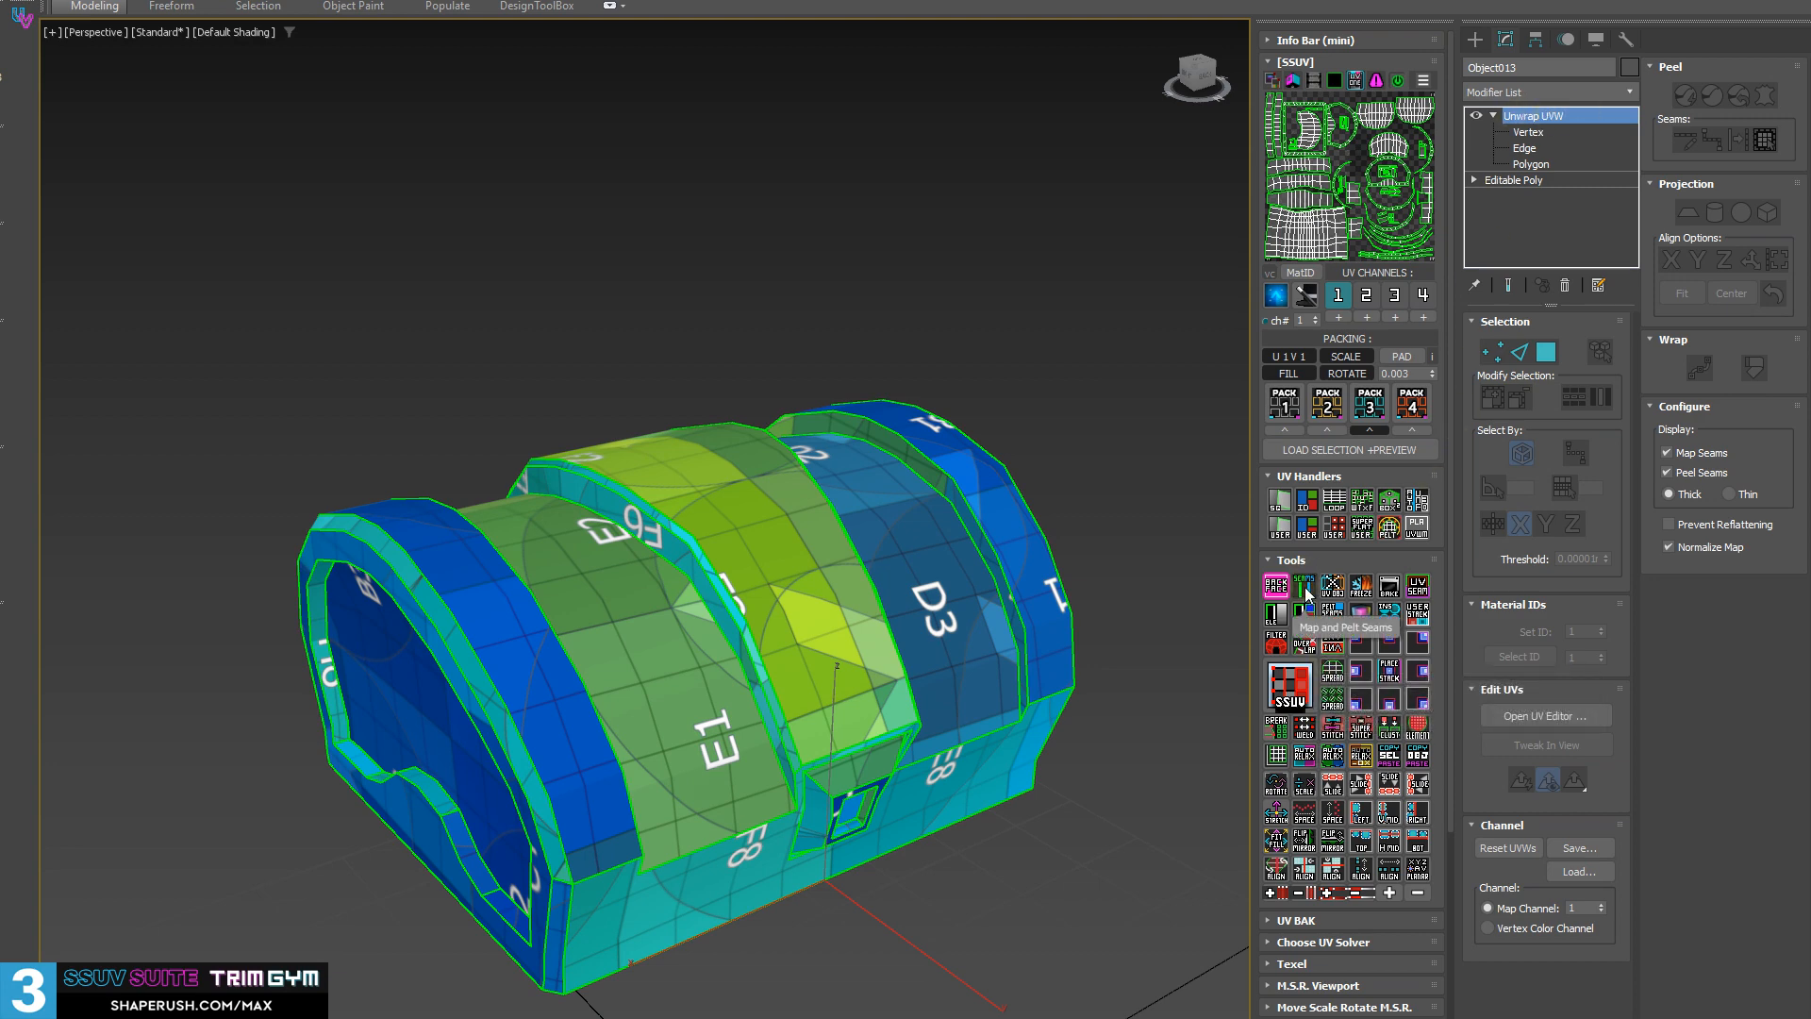
{"action": "left_click", "coordinate": [1306, 590]}
{"action": "left_click", "coordinate": [1307, 593]}
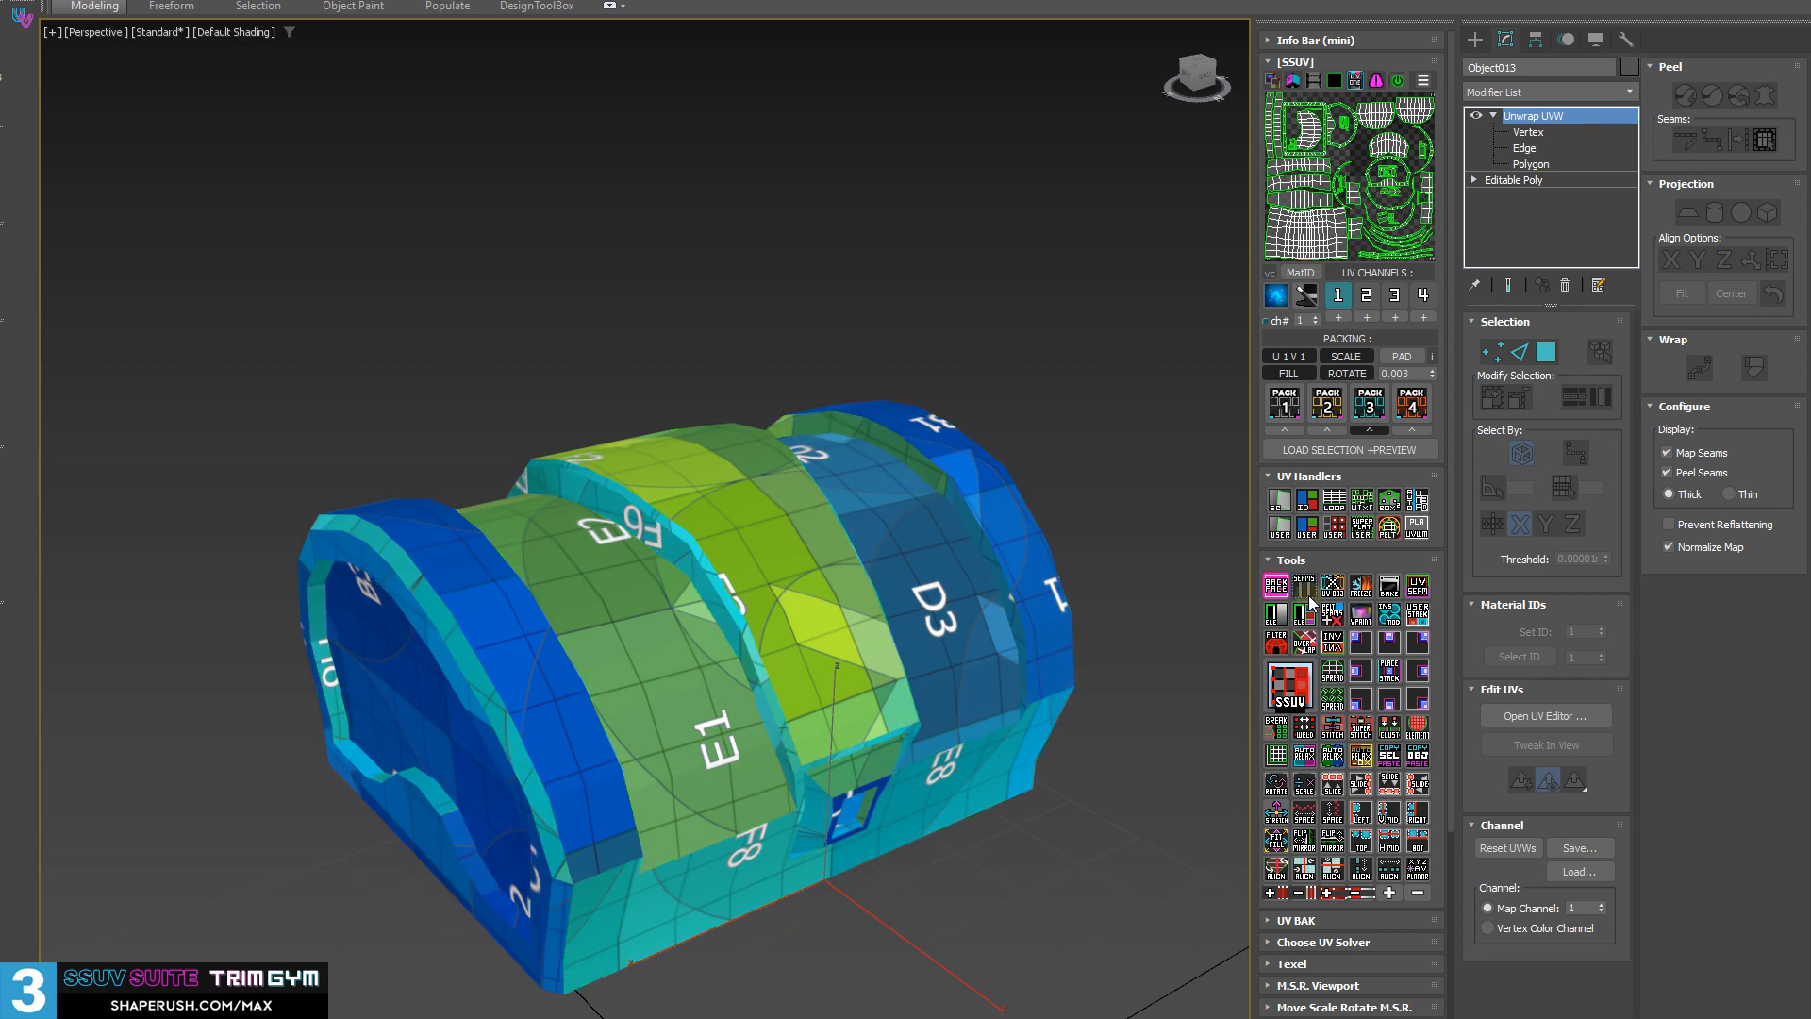
{"action": "left_click", "coordinate": [1307, 596]}
{"action": "left_click", "coordinate": [1310, 600]}
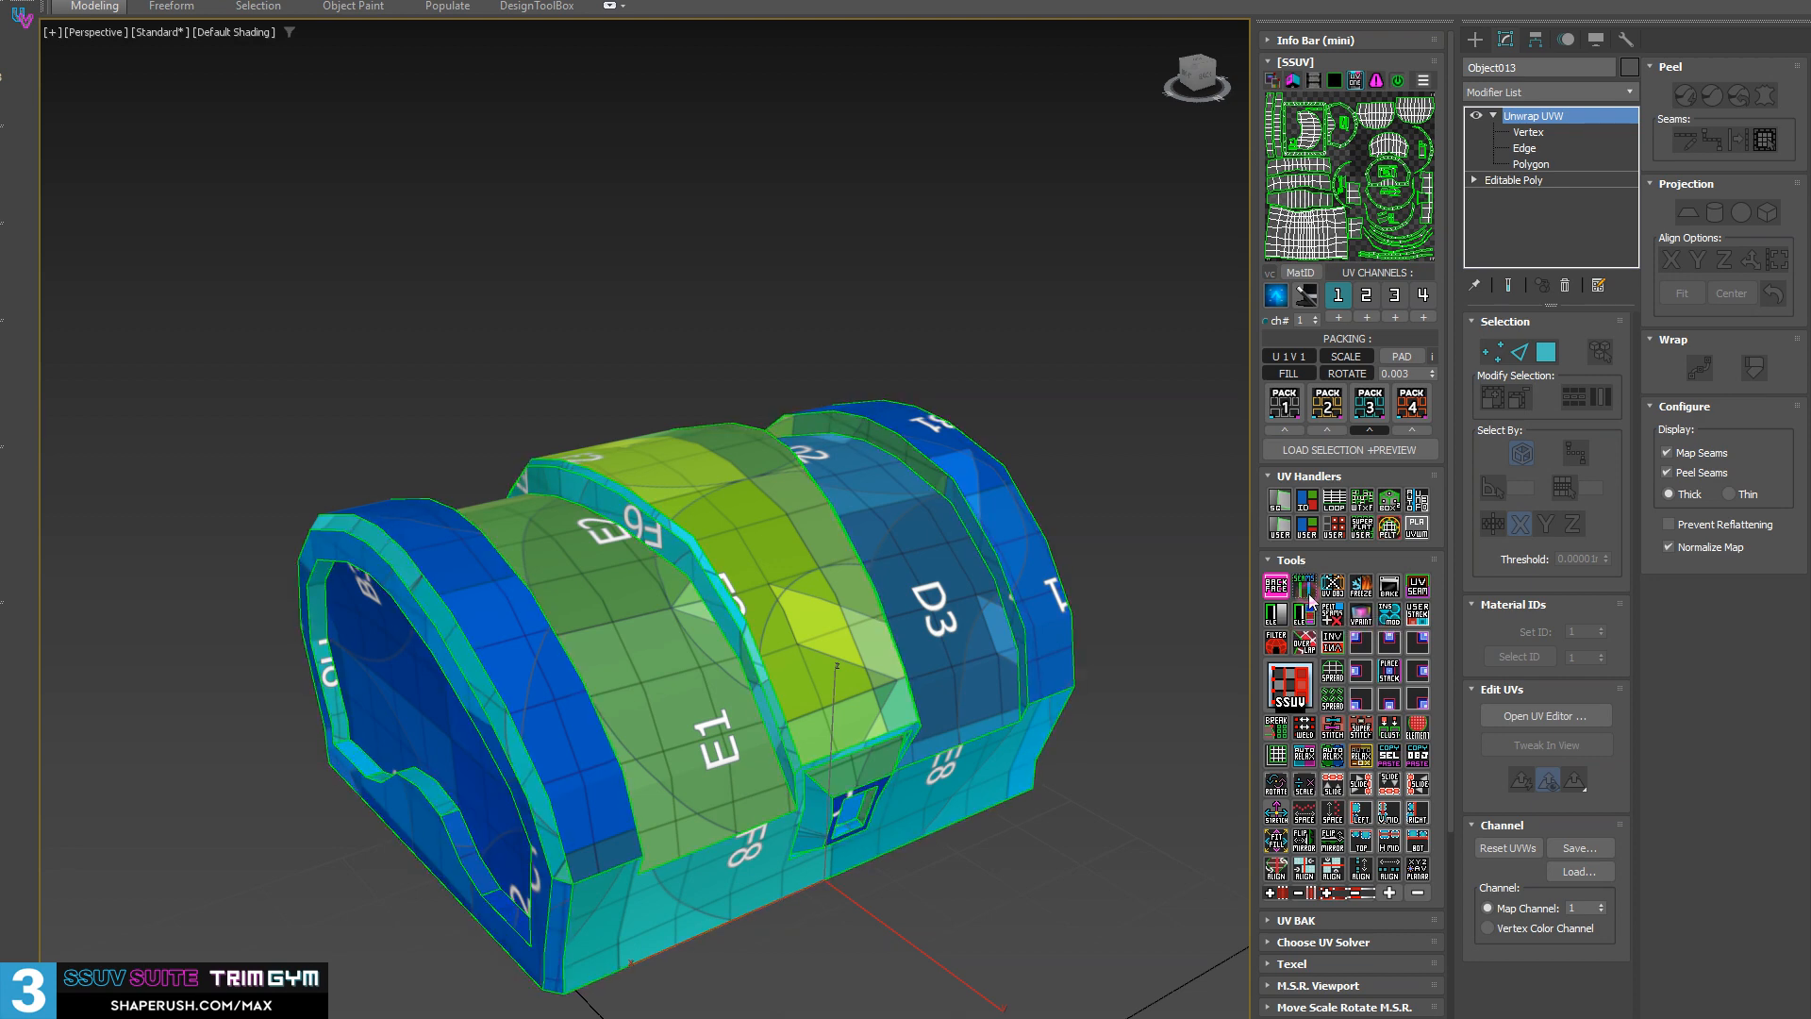
{"action": "left_click", "coordinate": [1311, 595]}
- Collapse the lid to Editable Poly and clone it along the Y axis as one independent copy
{"action": "middle_click_drag", "start_coordinate": [1089, 463], "coordinate": [1068, 258], "text": "alt"}
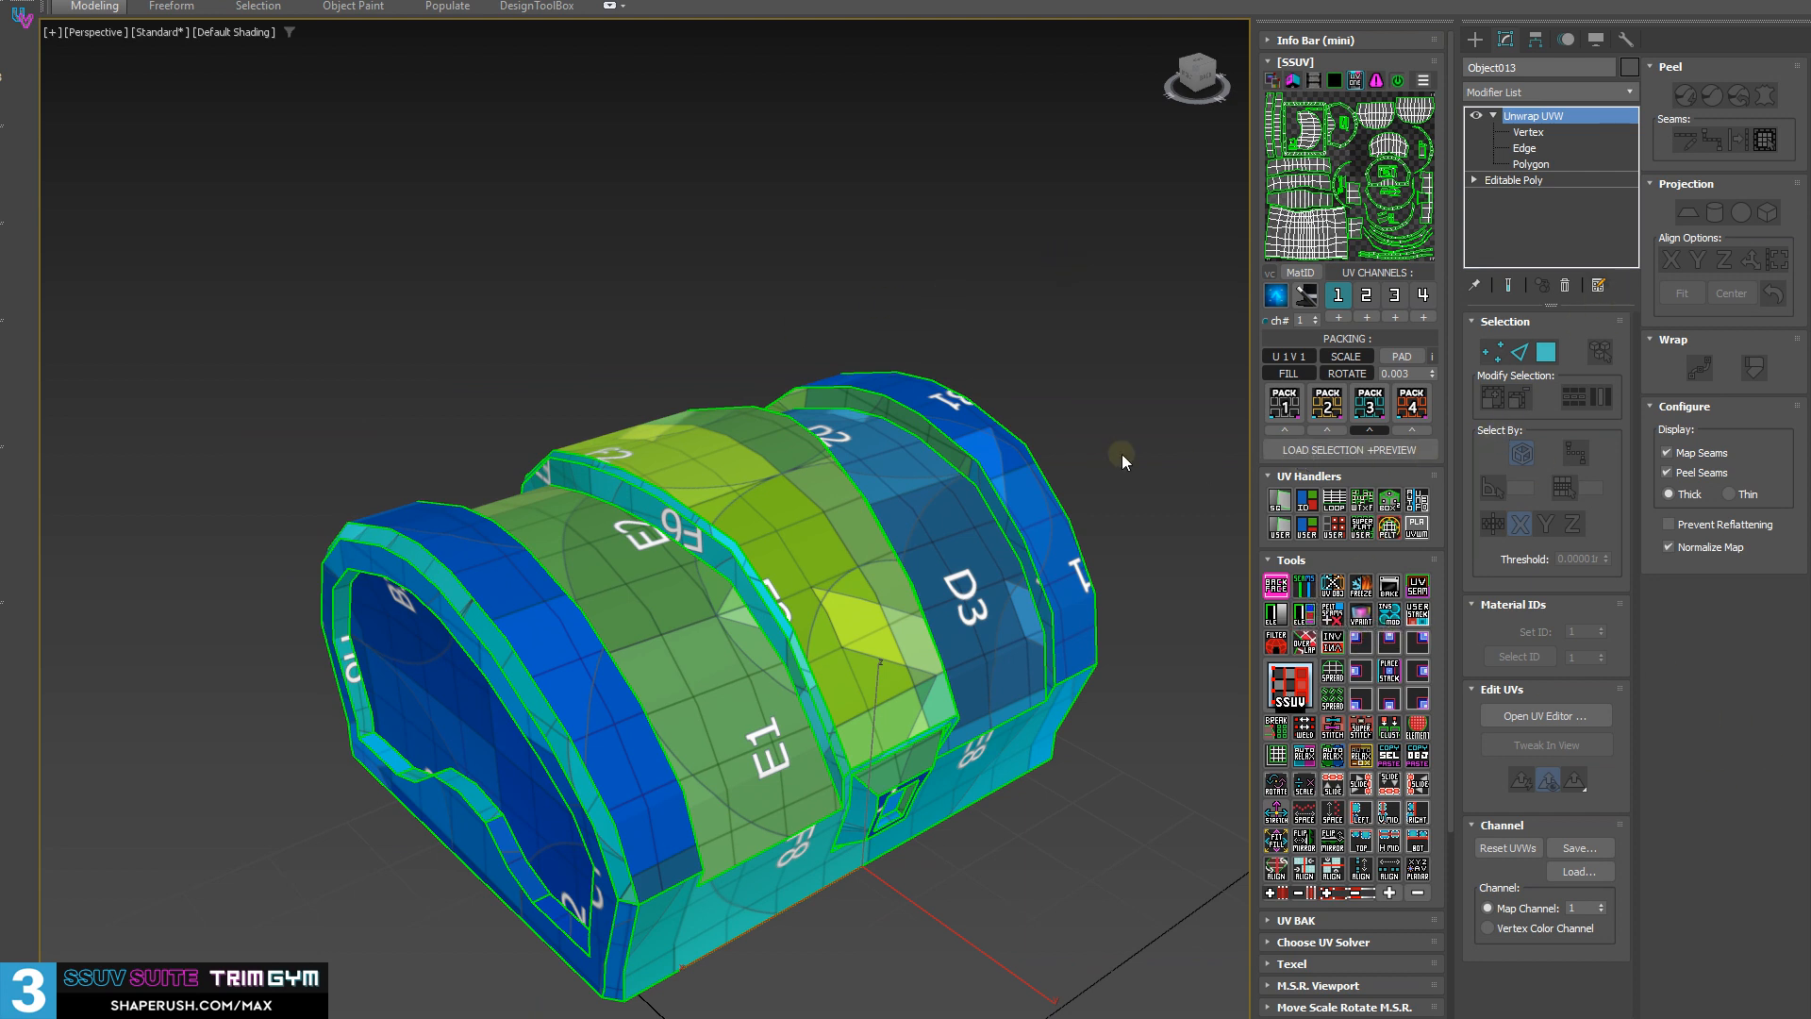
{"action": "middle_click_drag", "start_coordinate": [986, 448], "coordinate": [1041, 396]}
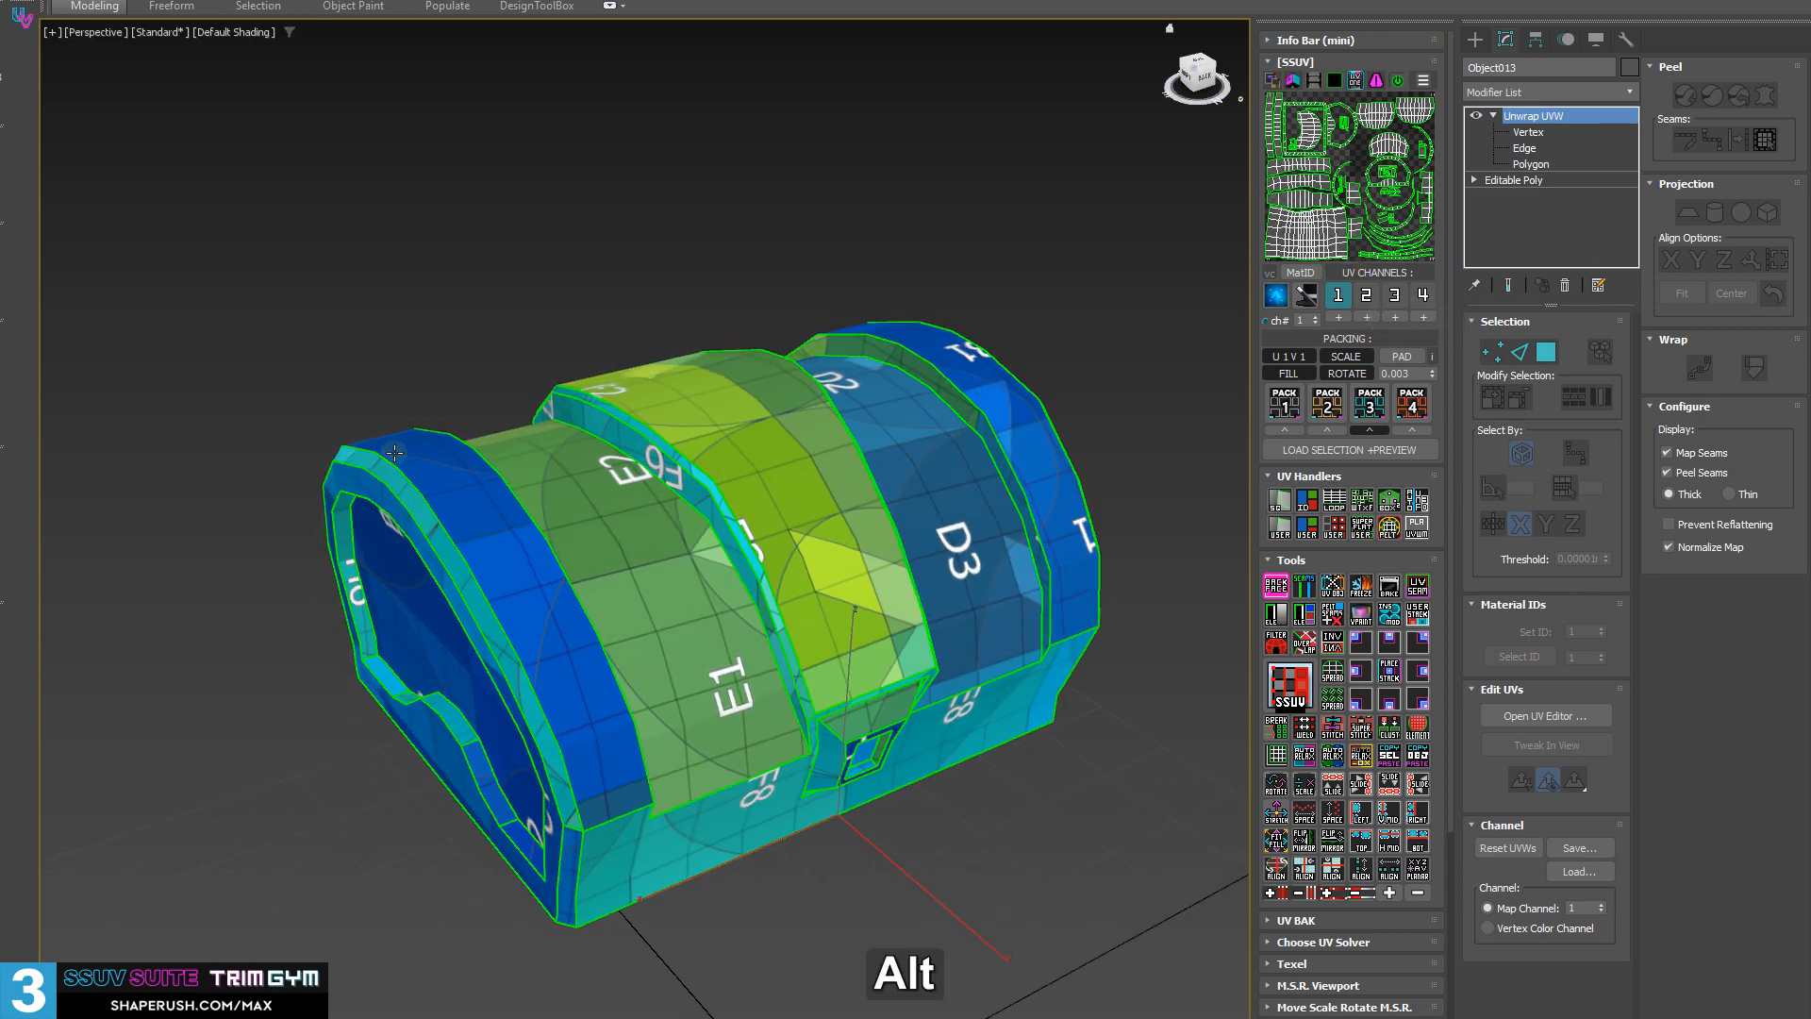
{"action": "middle_click_drag", "start_coordinate": [395, 453], "coordinate": [814, 602], "text": "alt"}
{"action": "key", "text": "shift+d"}
{"action": "key", "text": "w"}
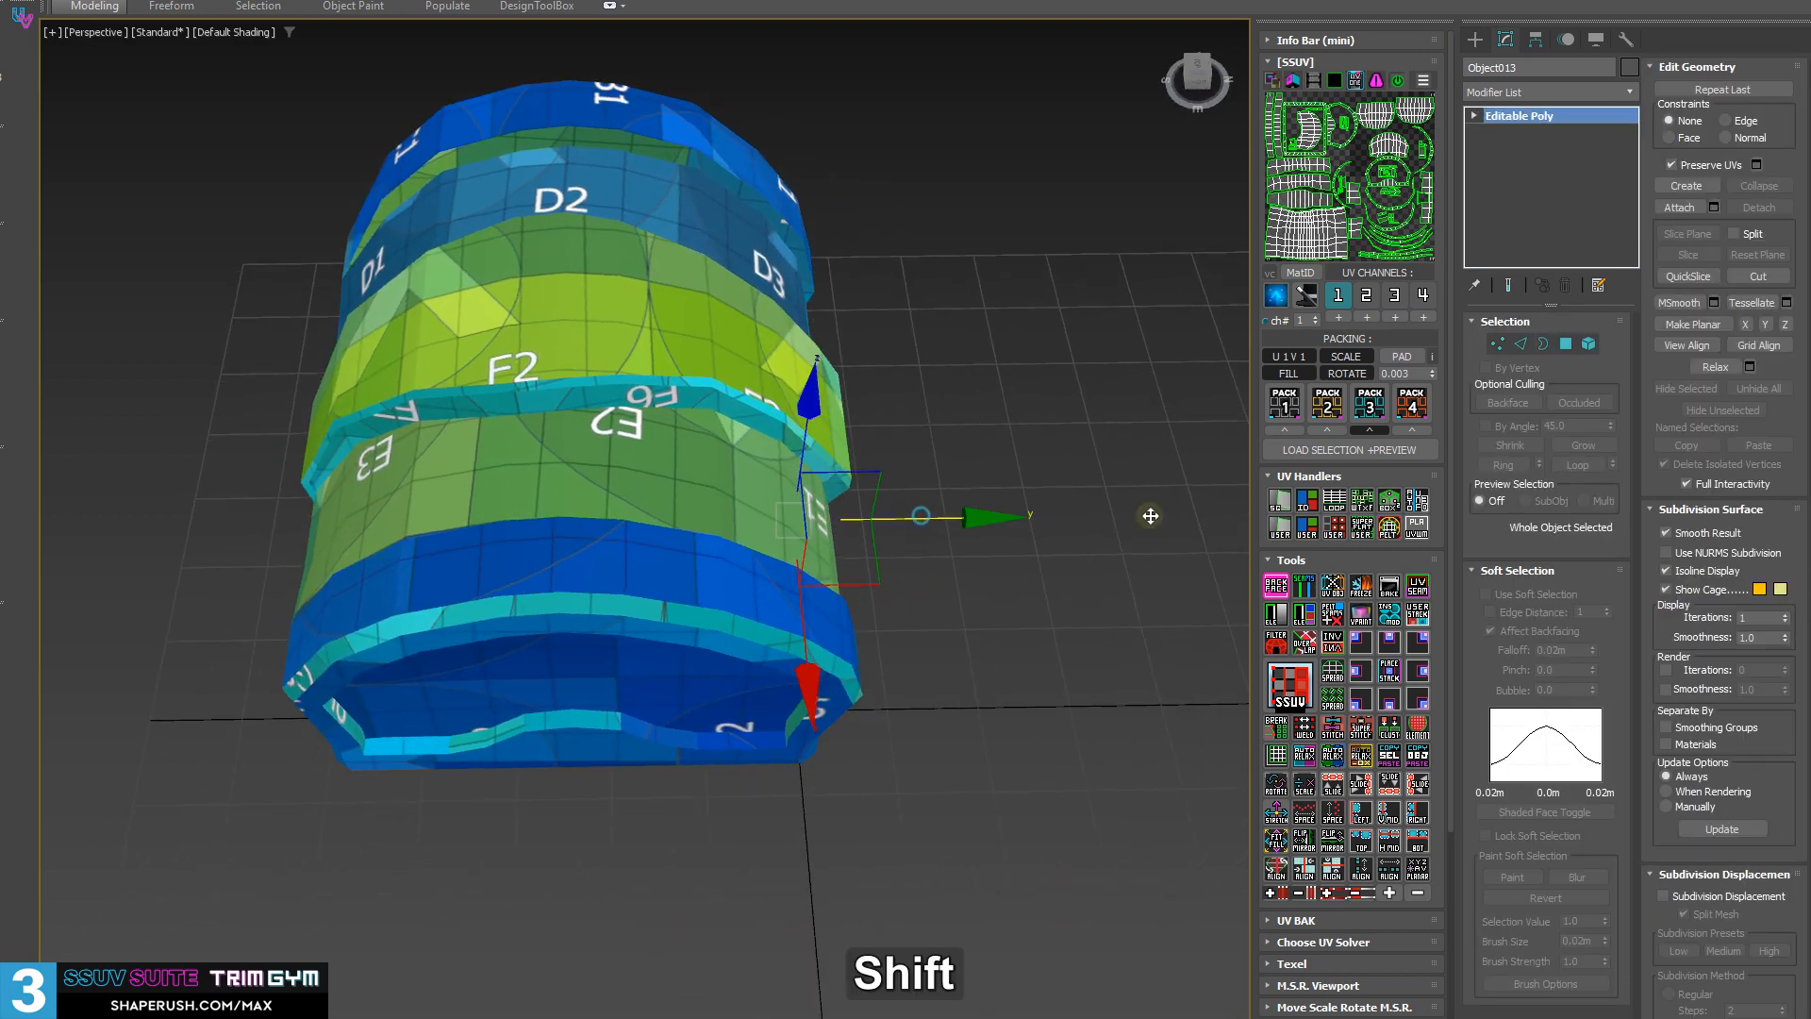
{"action": "left_click_drag", "start_coordinate": [873, 514], "coordinate": [1463, 534], "text": "shift"}
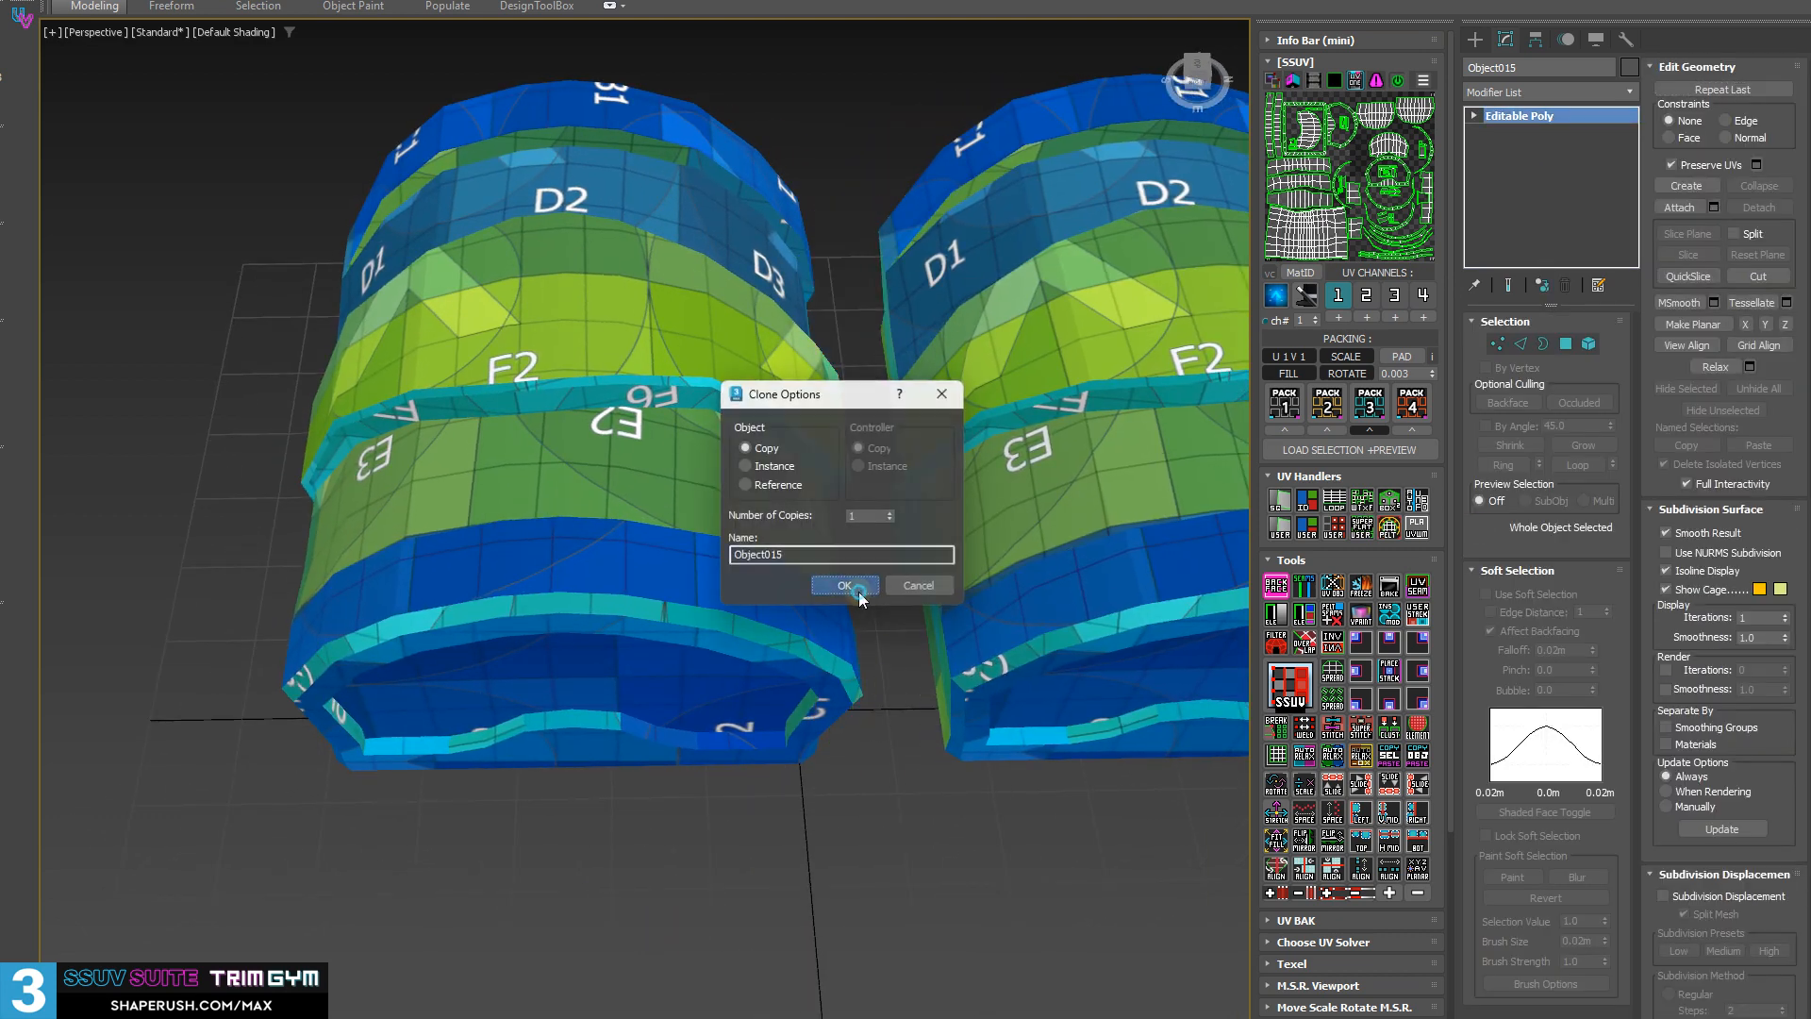
{"action": "left_click", "coordinate": [852, 588]}
- Deselect the lids, turn on edged faces and refresh the UV preview with nothing selected
{"action": "scroll", "coordinate": [915, 559], "scroll_direction": "down", "scroll_amount": 3}
{"action": "middle_click_drag", "start_coordinate": [915, 559], "coordinate": [783, 535]}
{"action": "left_click", "coordinate": [594, 133]}
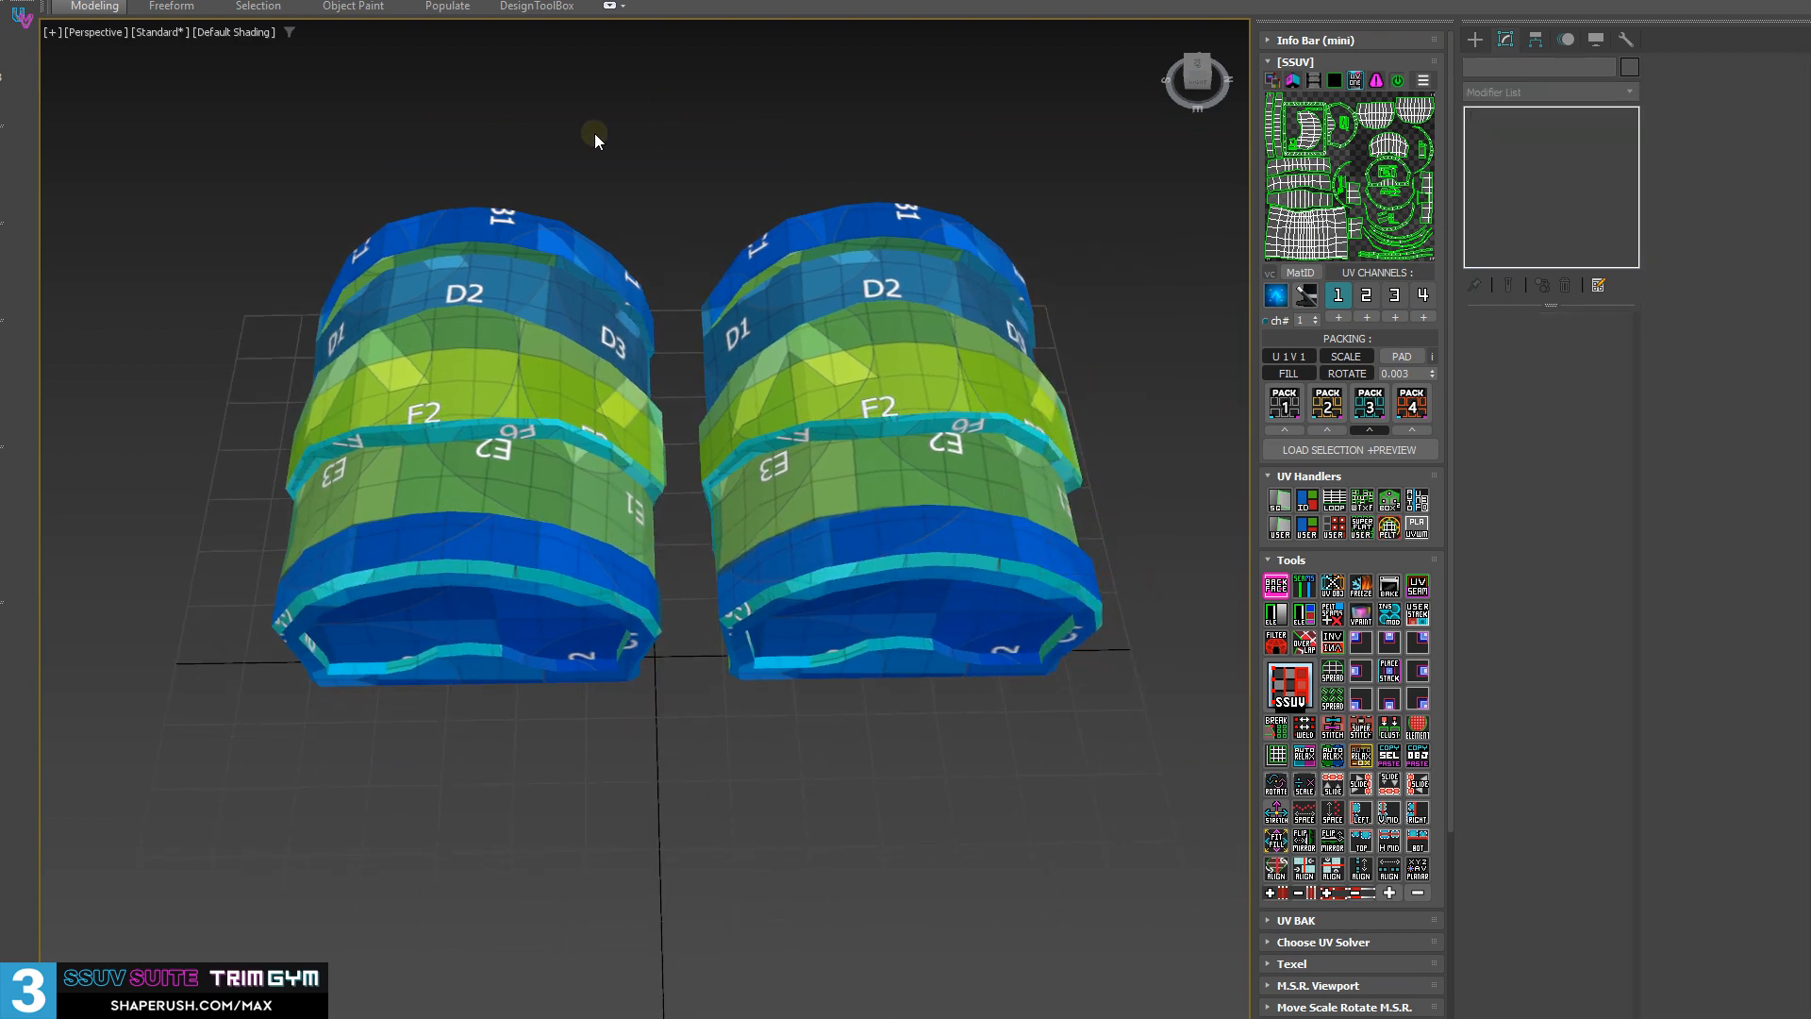
{"action": "mouse_move", "coordinate": [693, 278]}
{"action": "middle_mouse_down", "text": "alt"}
{"action": "mouse_move", "coordinate": [698, 486]}
{"action": "mouse_move", "coordinate": [1056, 430]}
{"action": "middle_mouse_up", "text": "alt"}
{"action": "key", "text": "F4"}
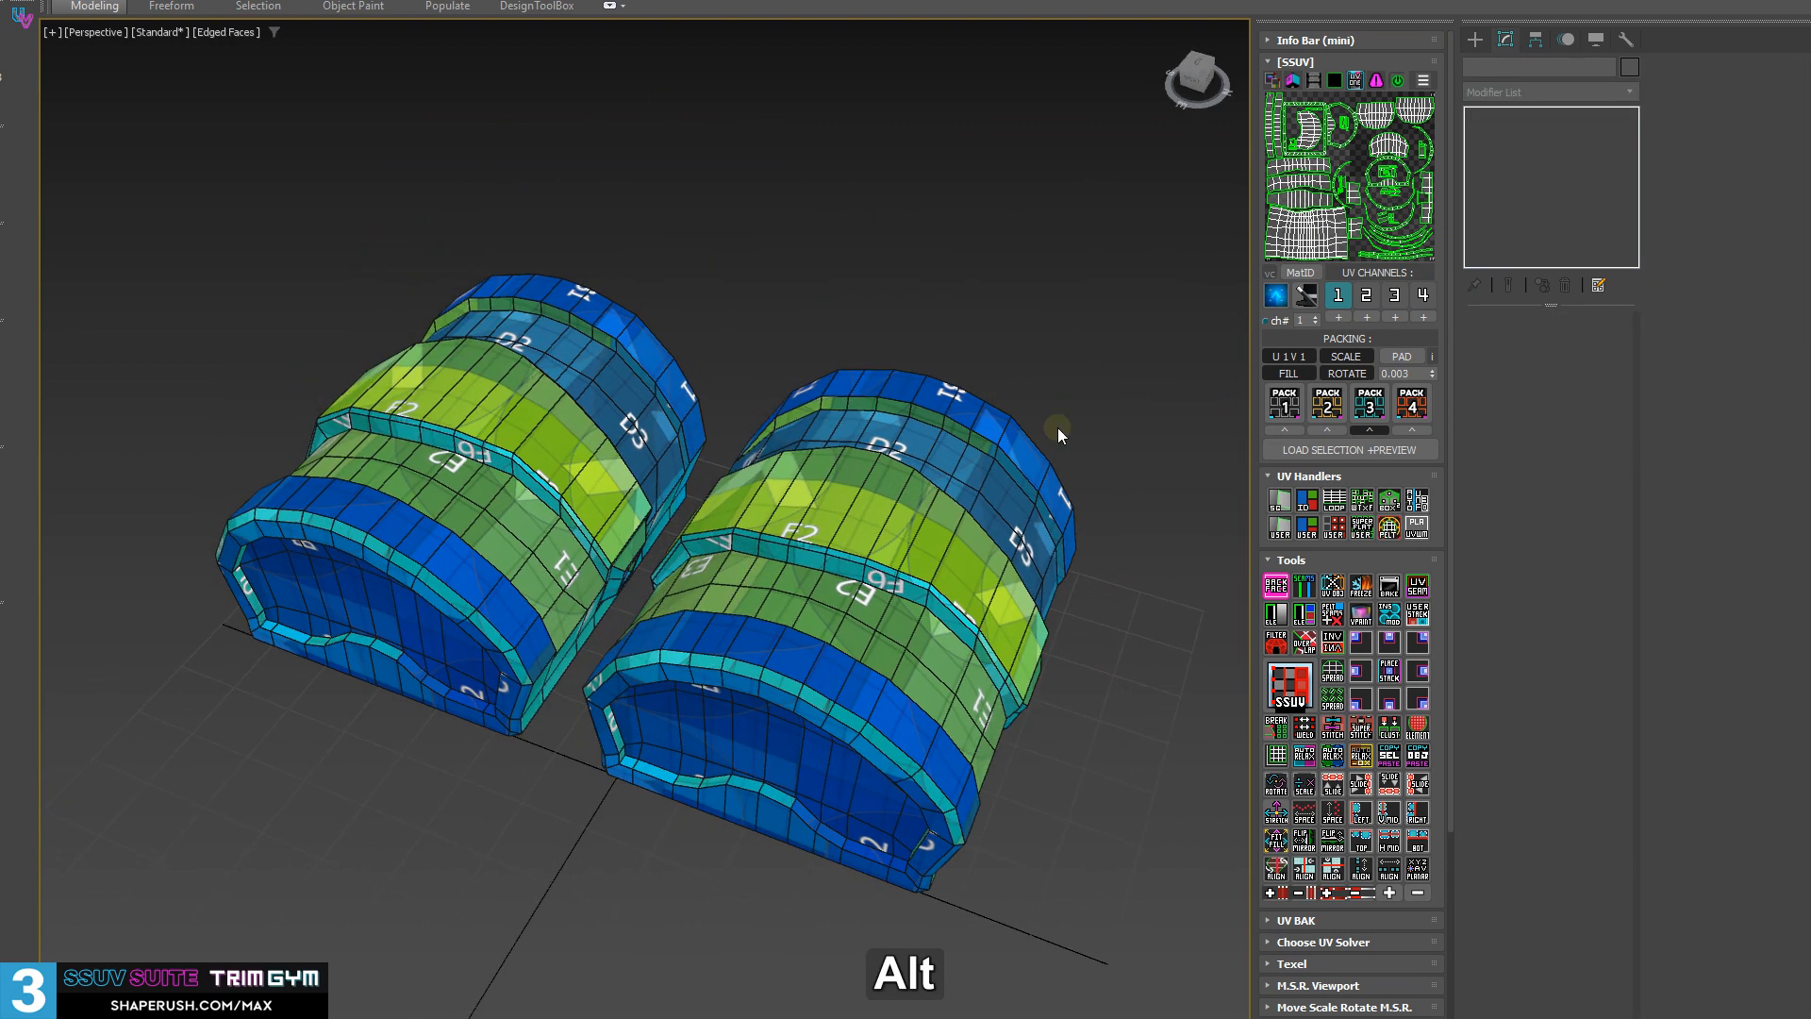
{"action": "left_click", "coordinate": [1351, 190]}
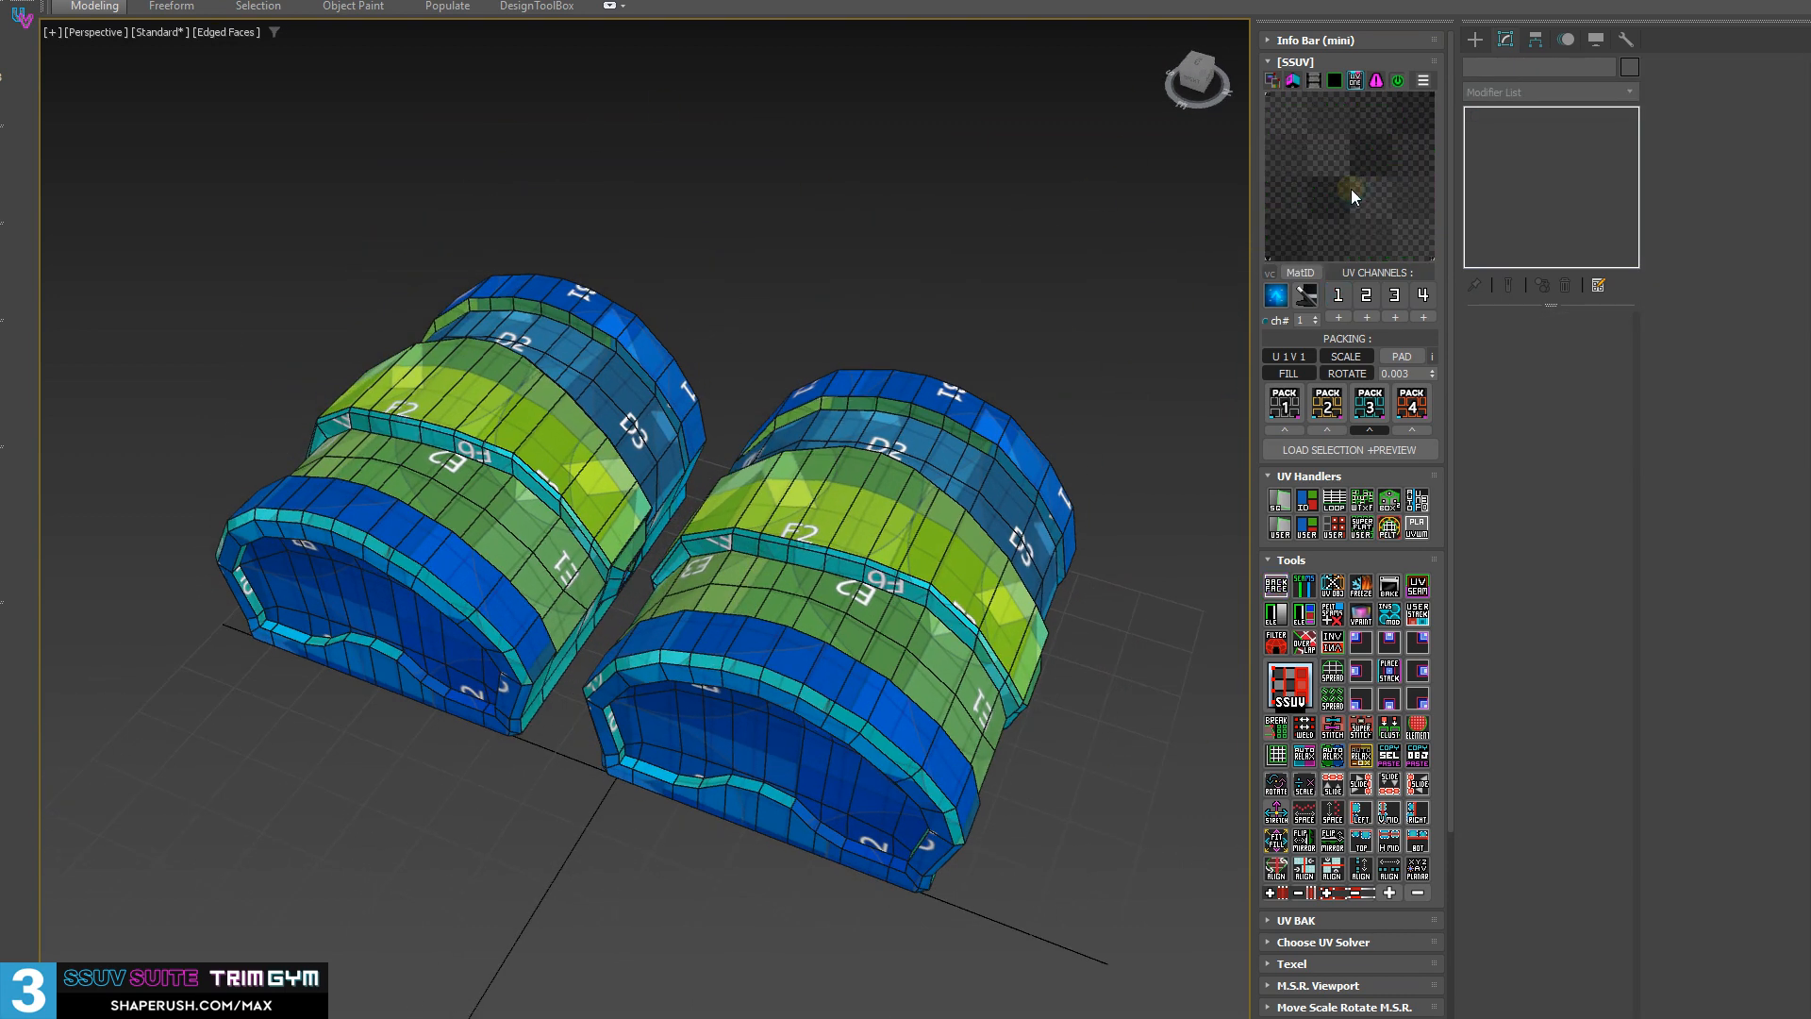
- Select both lids together and refresh the UV preview for the combined selection
{"action": "left_click", "coordinate": [412, 516]}
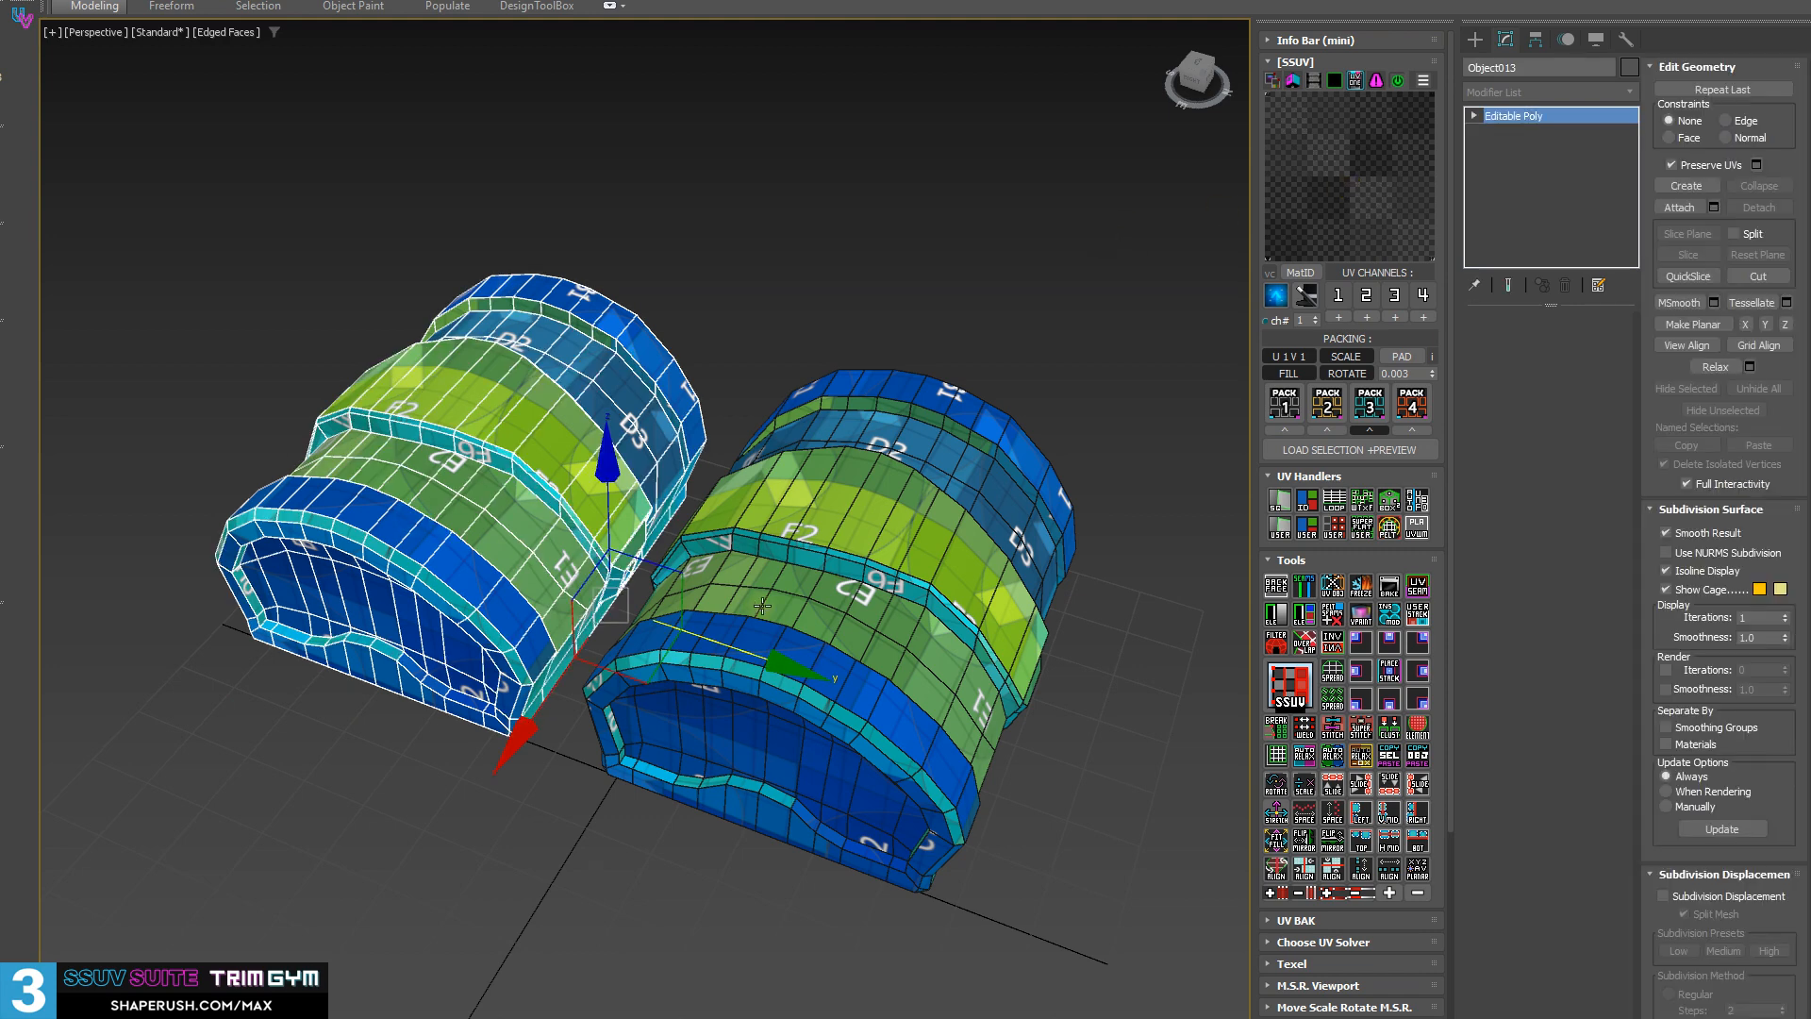
{"action": "middle_click_drag", "start_coordinate": [1085, 615], "coordinate": [1030, 545], "text": "alt"}
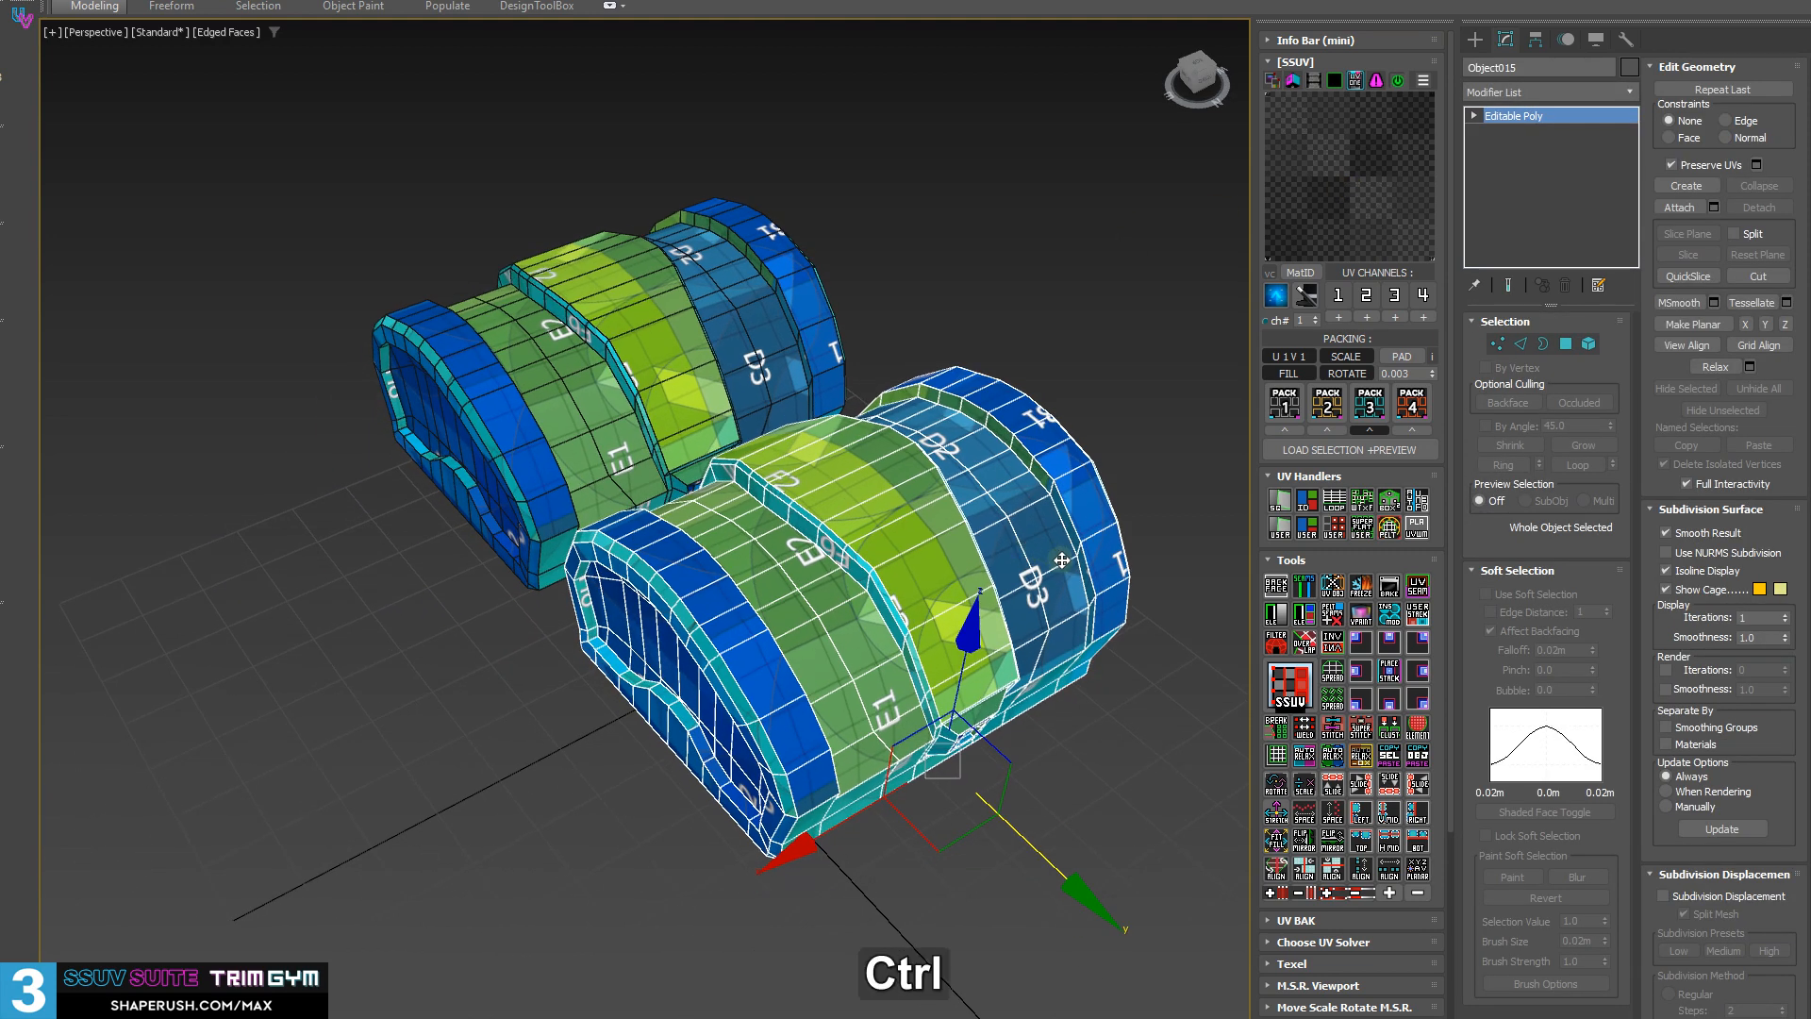
{"action": "left_click", "coordinate": [700, 383], "text": "ctrl"}
{"action": "middle_click_drag", "start_coordinate": [842, 569], "coordinate": [866, 454], "text": "alt"}
{"action": "left_click", "coordinate": [1343, 170]}
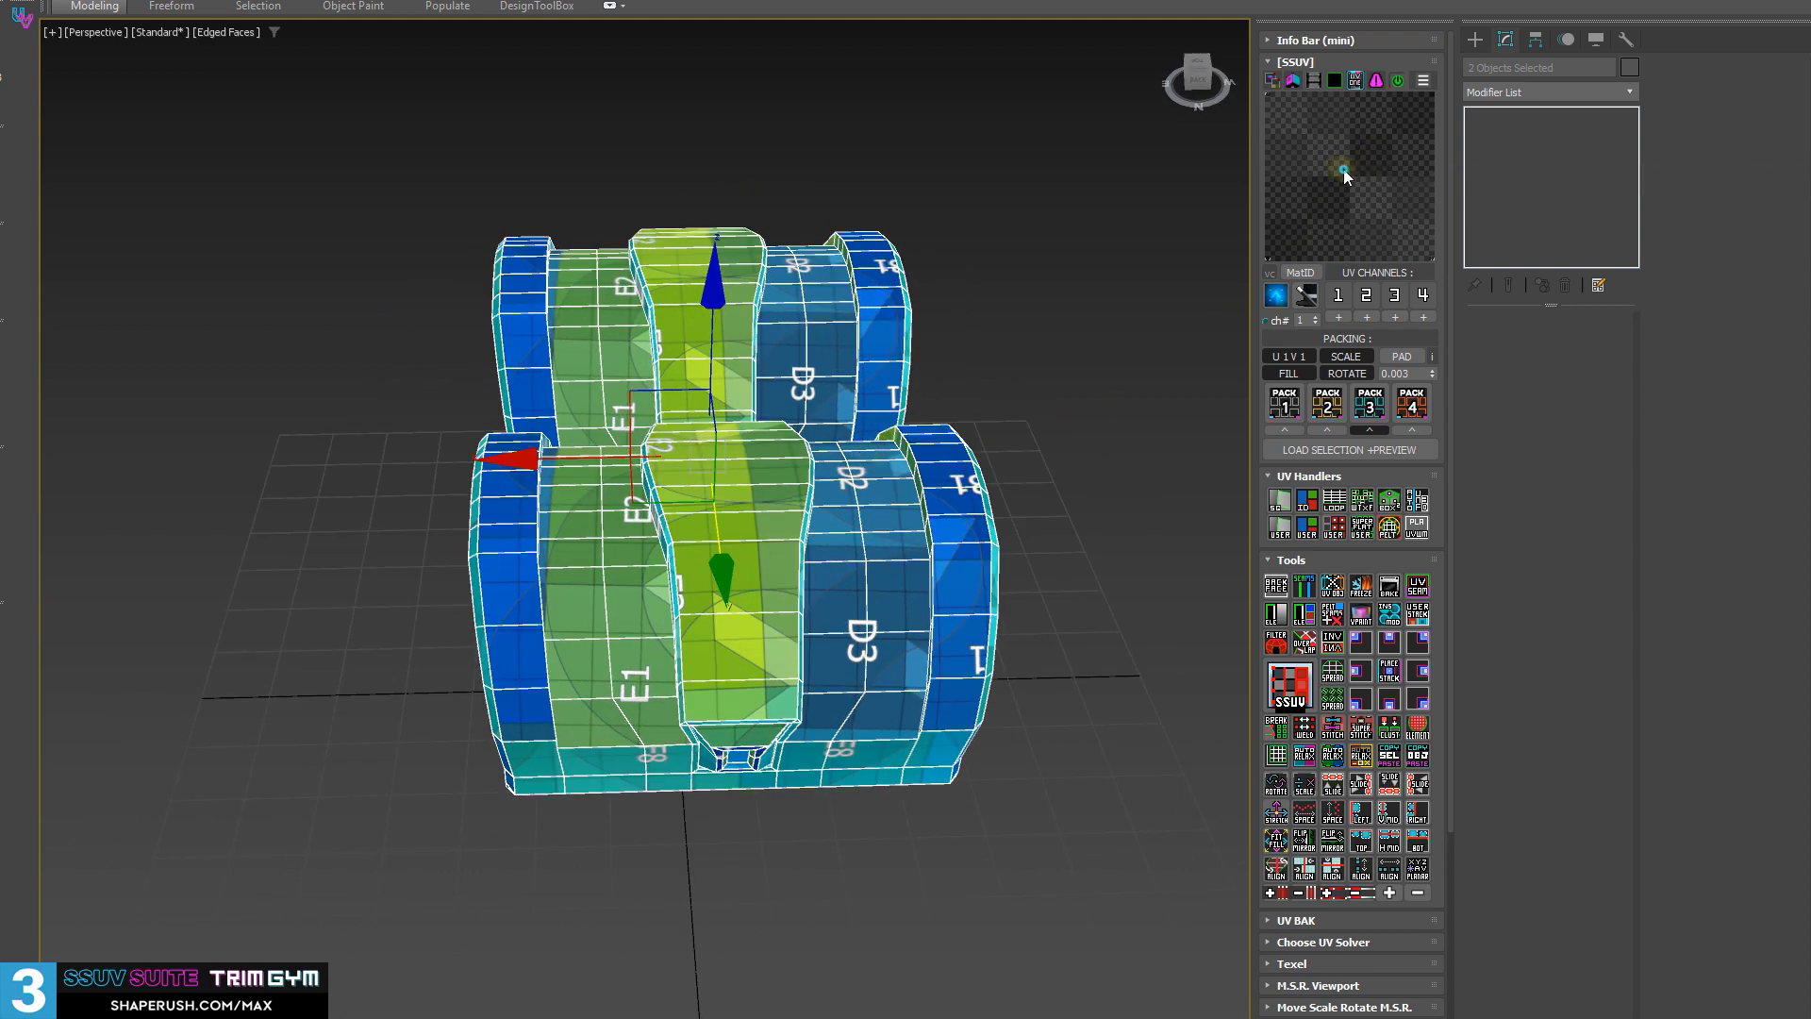
- Expand the mini Info Bar and try to render the UV preview for both lids by iterating over the selection
{"action": "left_click", "coordinate": [1362, 36]}
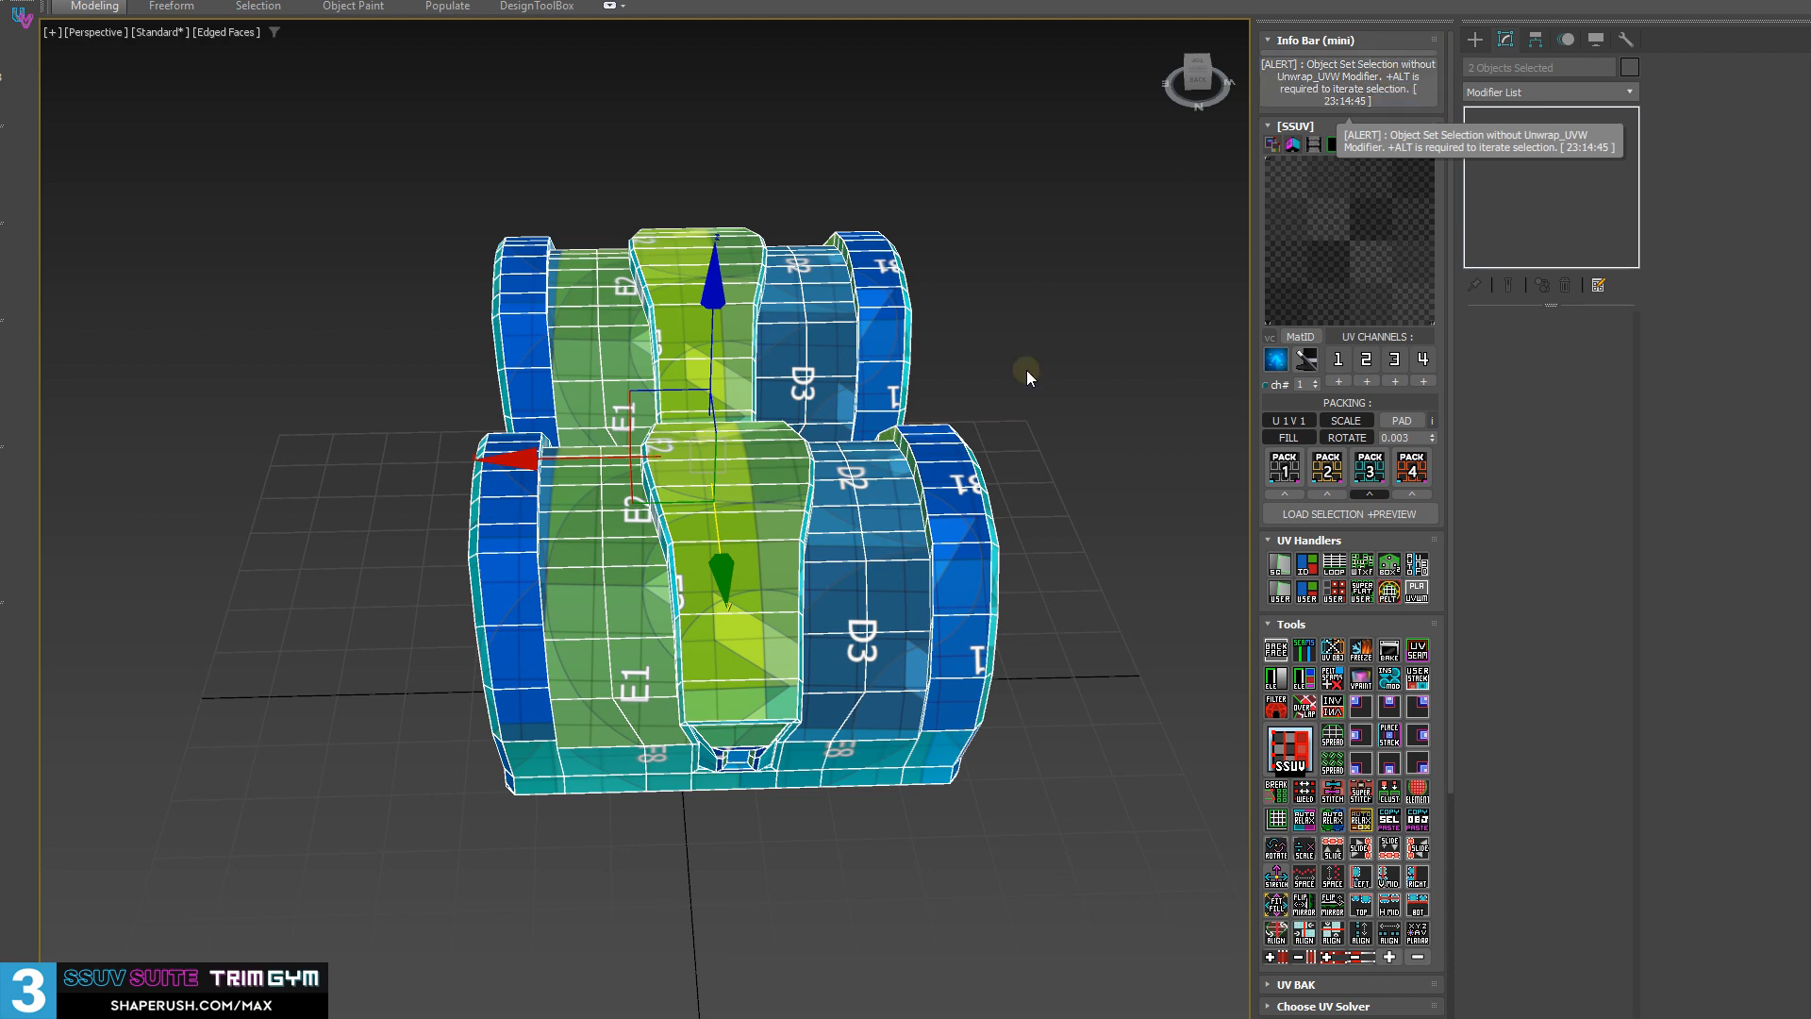
{"action": "middle_click_drag", "start_coordinate": [1026, 370], "coordinate": [751, 541], "text": "alt"}
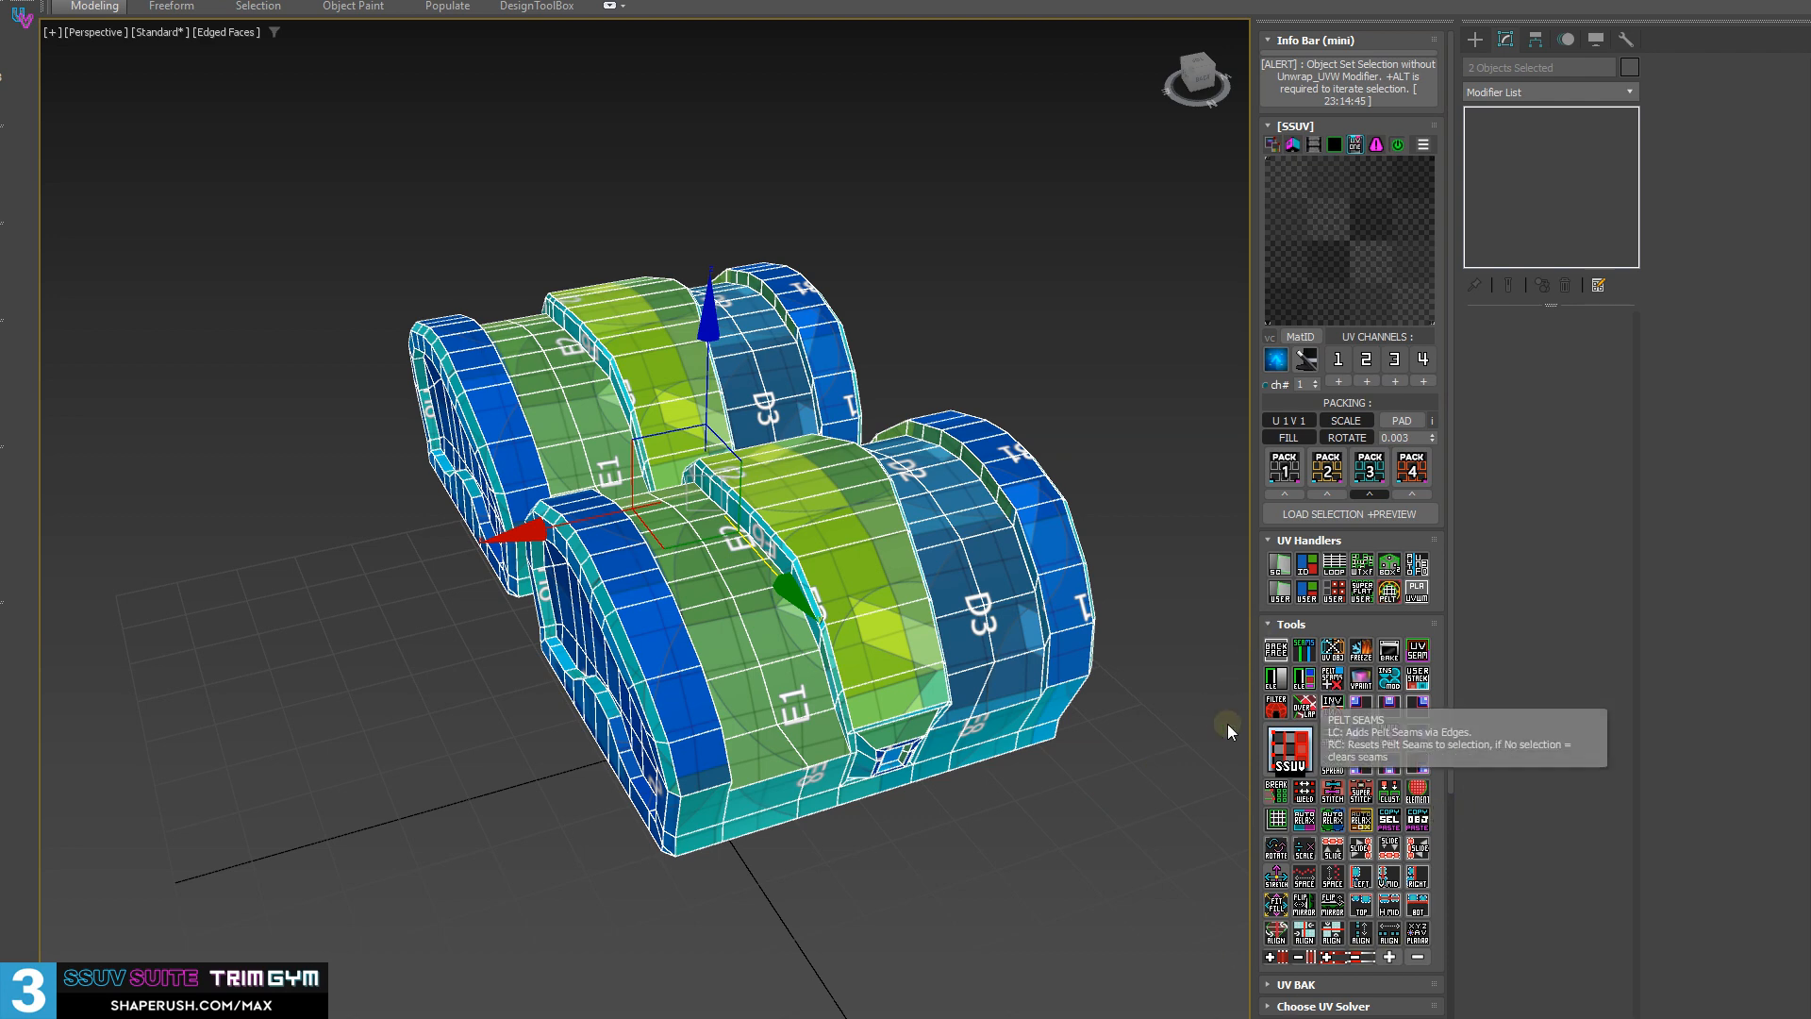
{"action": "middle_click_drag", "start_coordinate": [731, 458], "coordinate": [1196, 132], "text": "alt"}
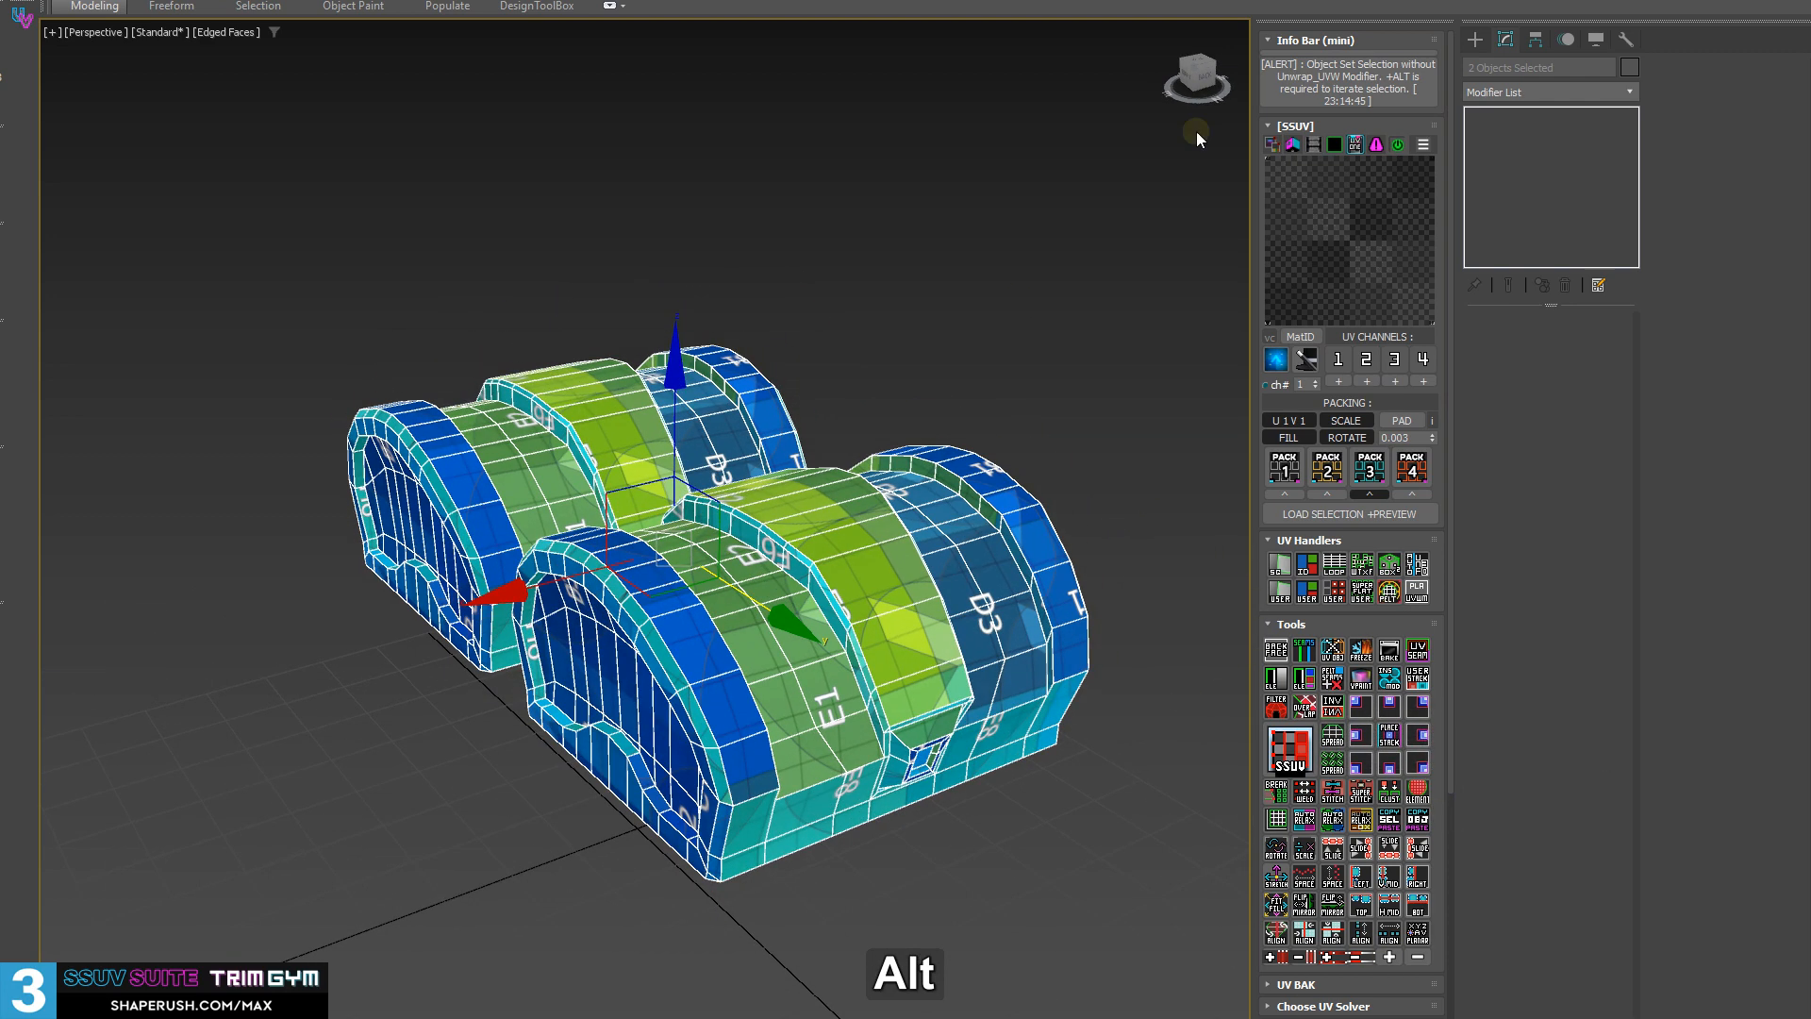
{"action": "left_click", "coordinate": [1366, 228], "text": "alt"}
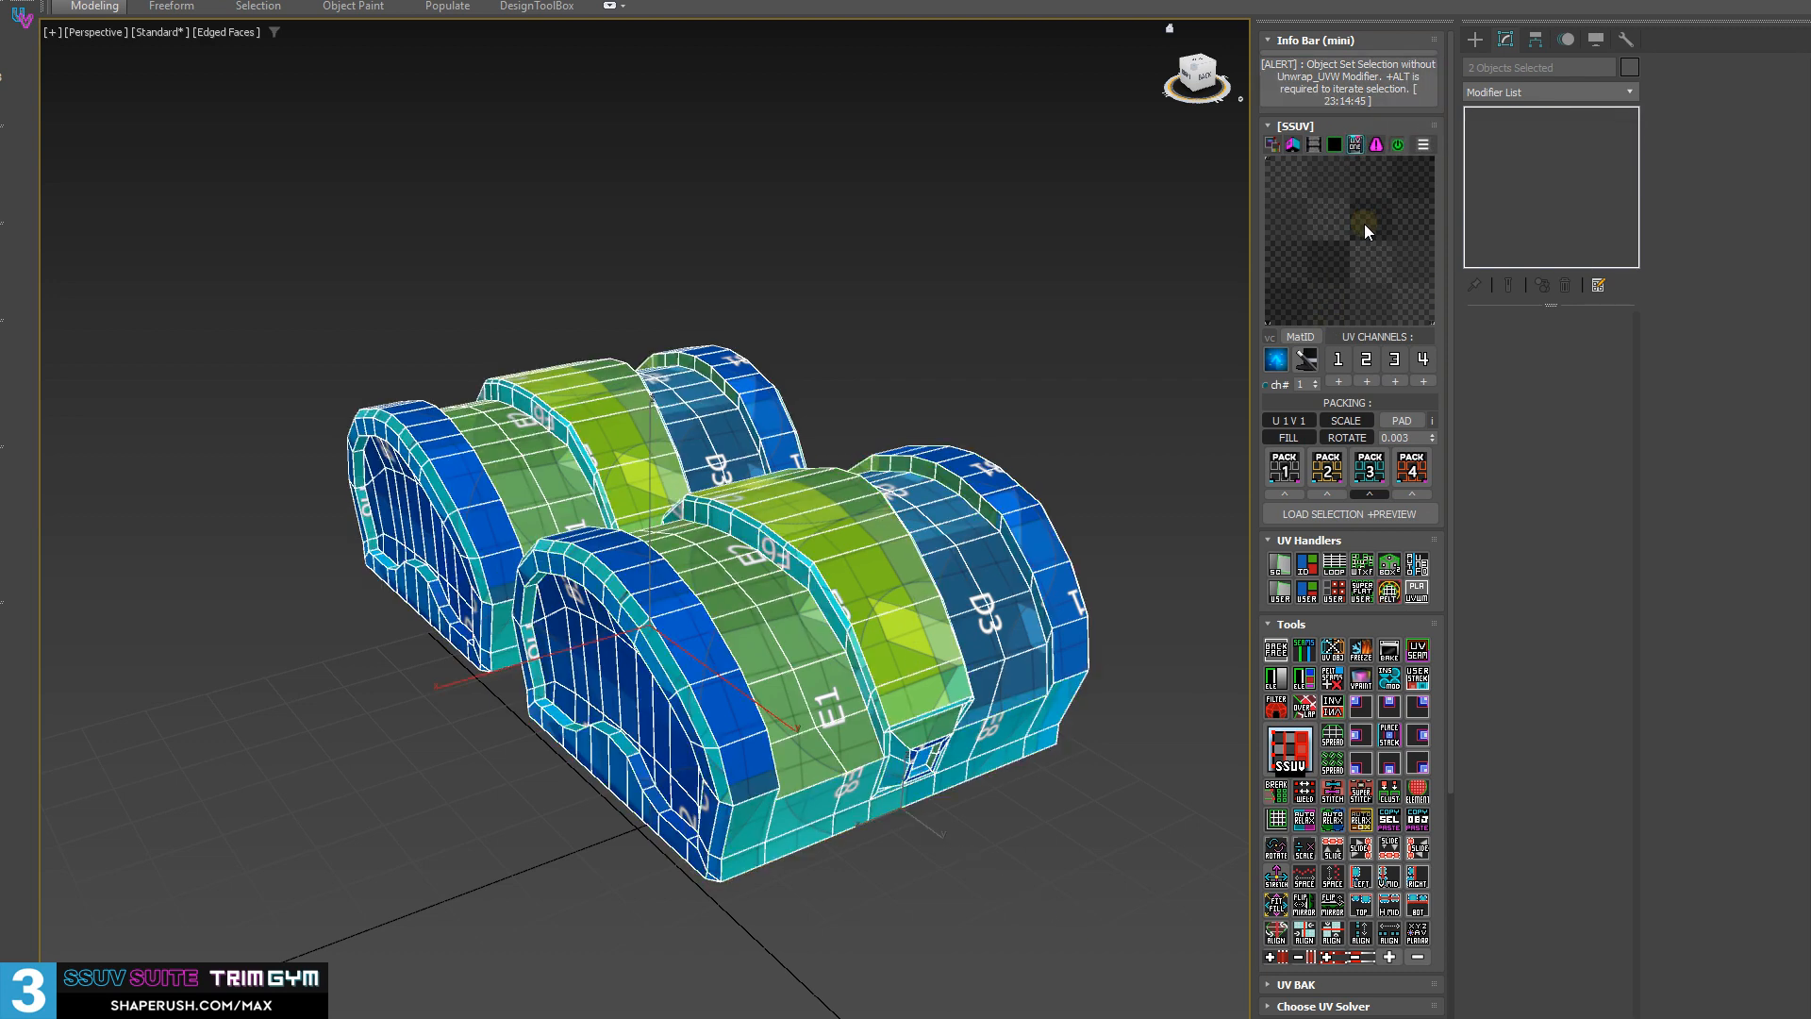
- Collapse both lids to Editable Poly, deselect them and refresh the UV preview with no object selected
{"action": "middle_click_drag", "start_coordinate": [565, 579], "coordinate": [775, 270], "text": "alt"}
{"action": "key", "text": "shift+d"}
{"action": "left_click", "coordinate": [776, 270]}
{"action": "left_click", "coordinate": [1351, 236]}
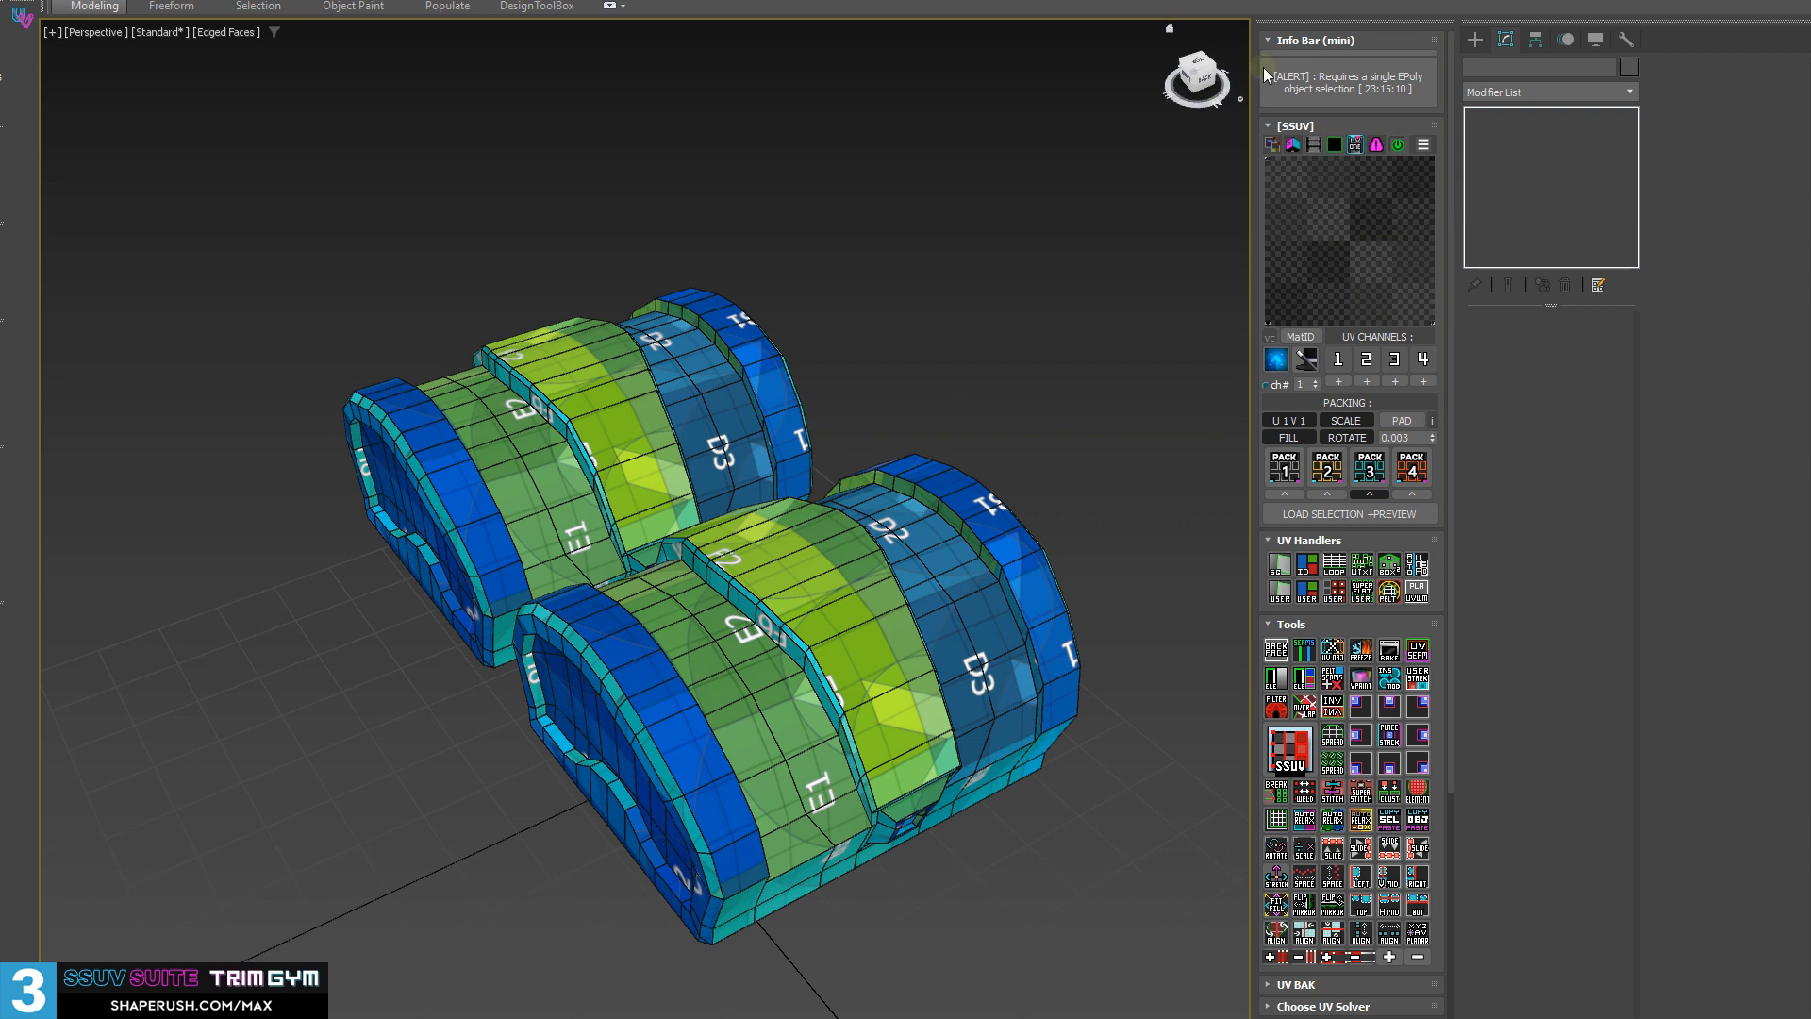
{"action": "middle_click_drag", "start_coordinate": [930, 430], "coordinate": [705, 660], "text": "alt"}
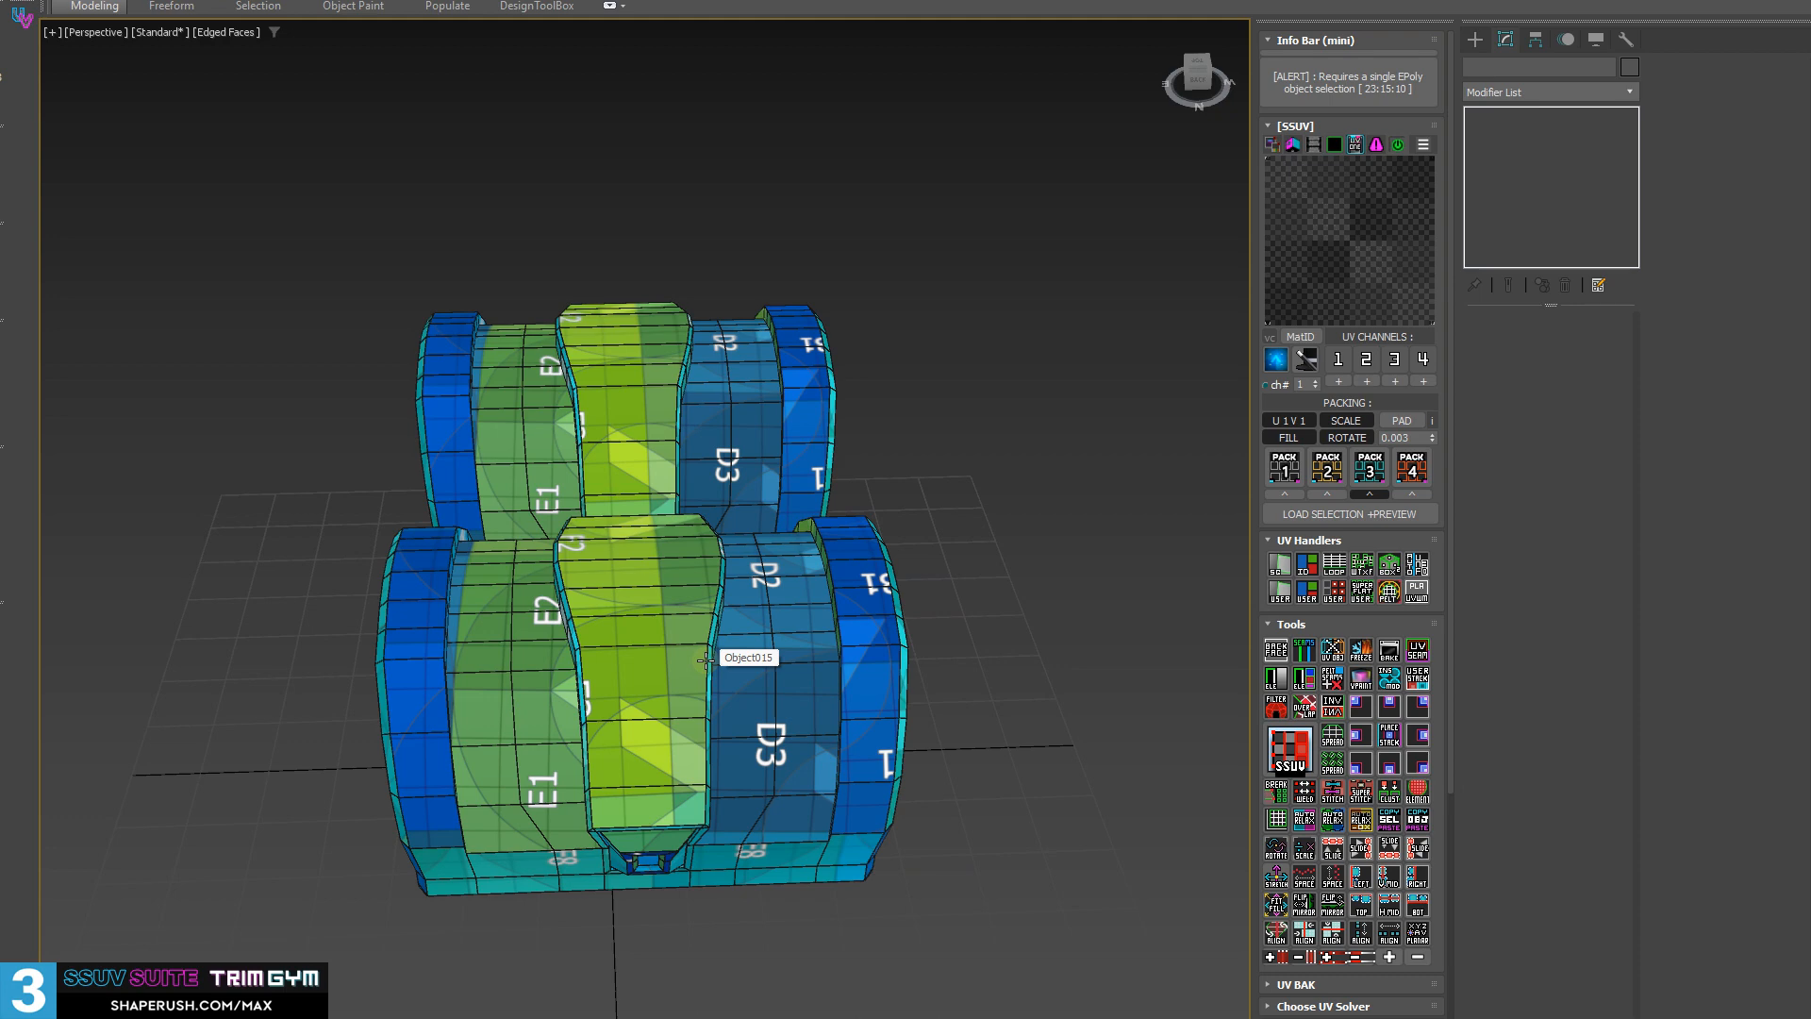
{"action": "middle_click_drag", "start_coordinate": [583, 591], "coordinate": [500, 663], "text": "alt"}
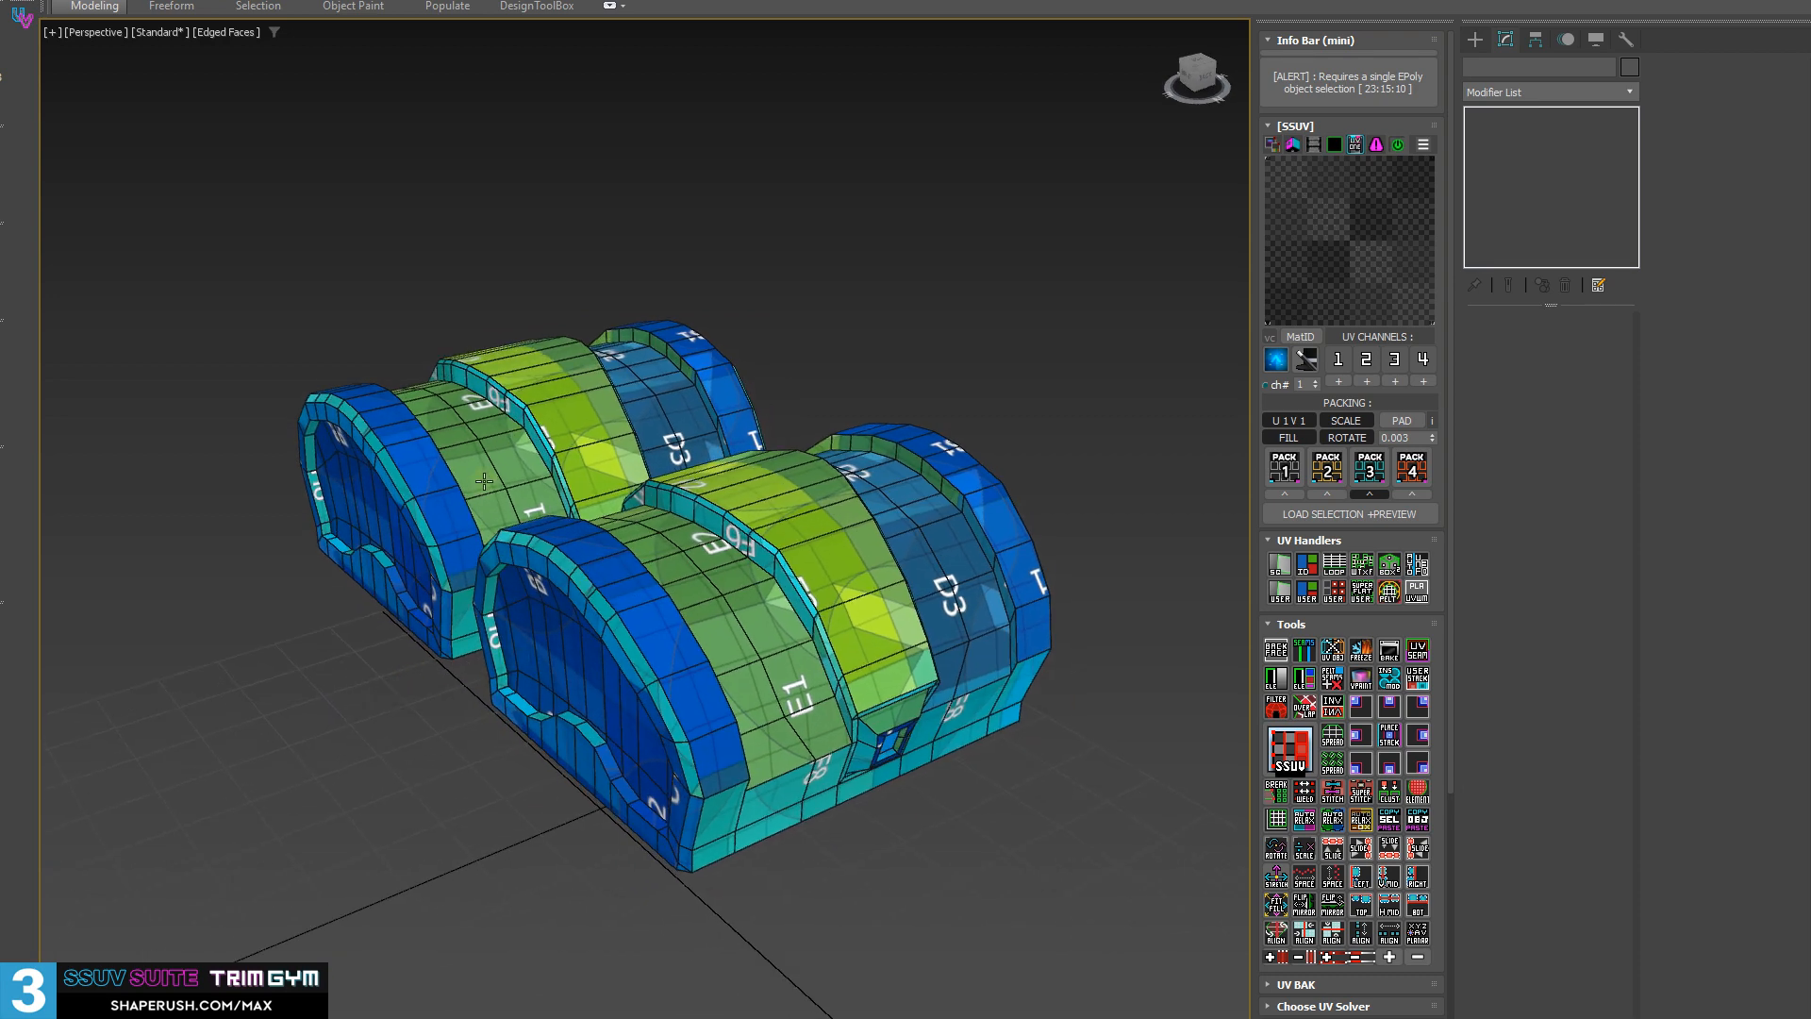
- Select both lids and render their combined UV preview with a shared Unwrap UVW modifier
{"action": "left_click", "coordinate": [498, 445]}
{"action": "middle_click_drag", "start_coordinate": [498, 445], "coordinate": [445, 571], "text": "alt"}
{"action": "left_click", "coordinate": [645, 477], "text": "ctrl"}
{"action": "middle_click_drag", "start_coordinate": [804, 417], "coordinate": [678, 431], "text": "alt"}
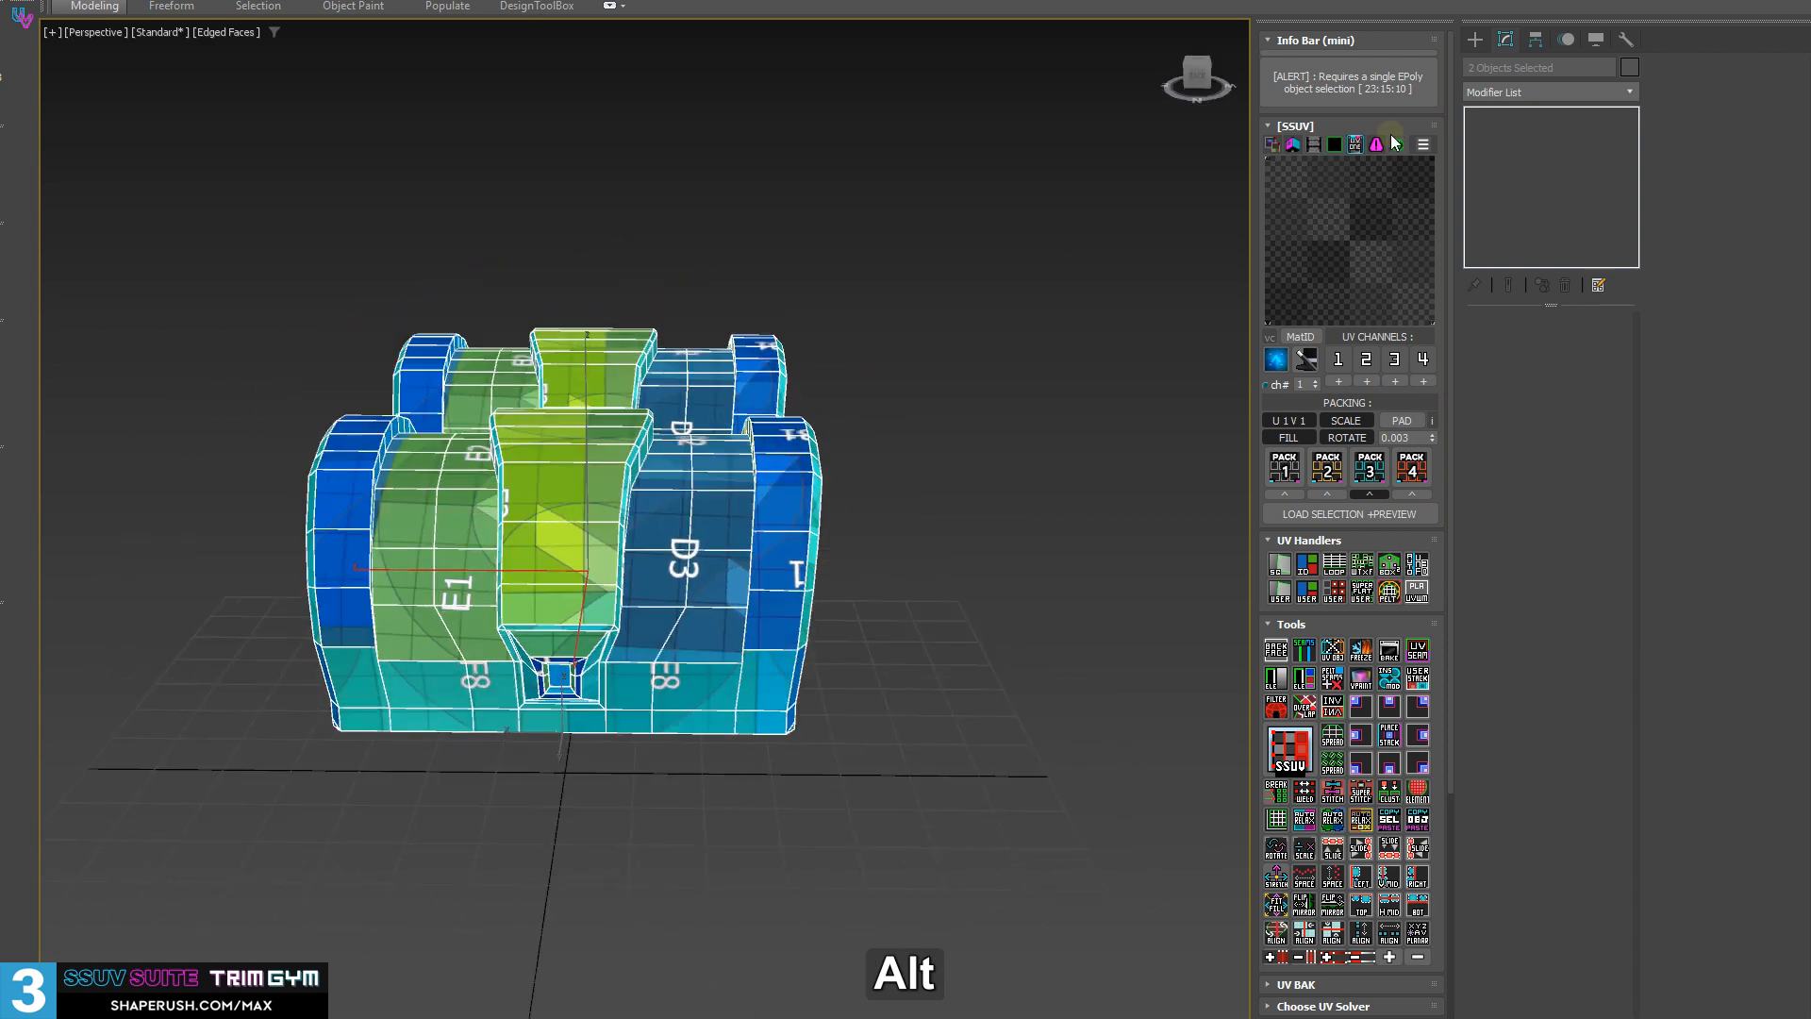
{"action": "left_click", "coordinate": [1350, 224]}
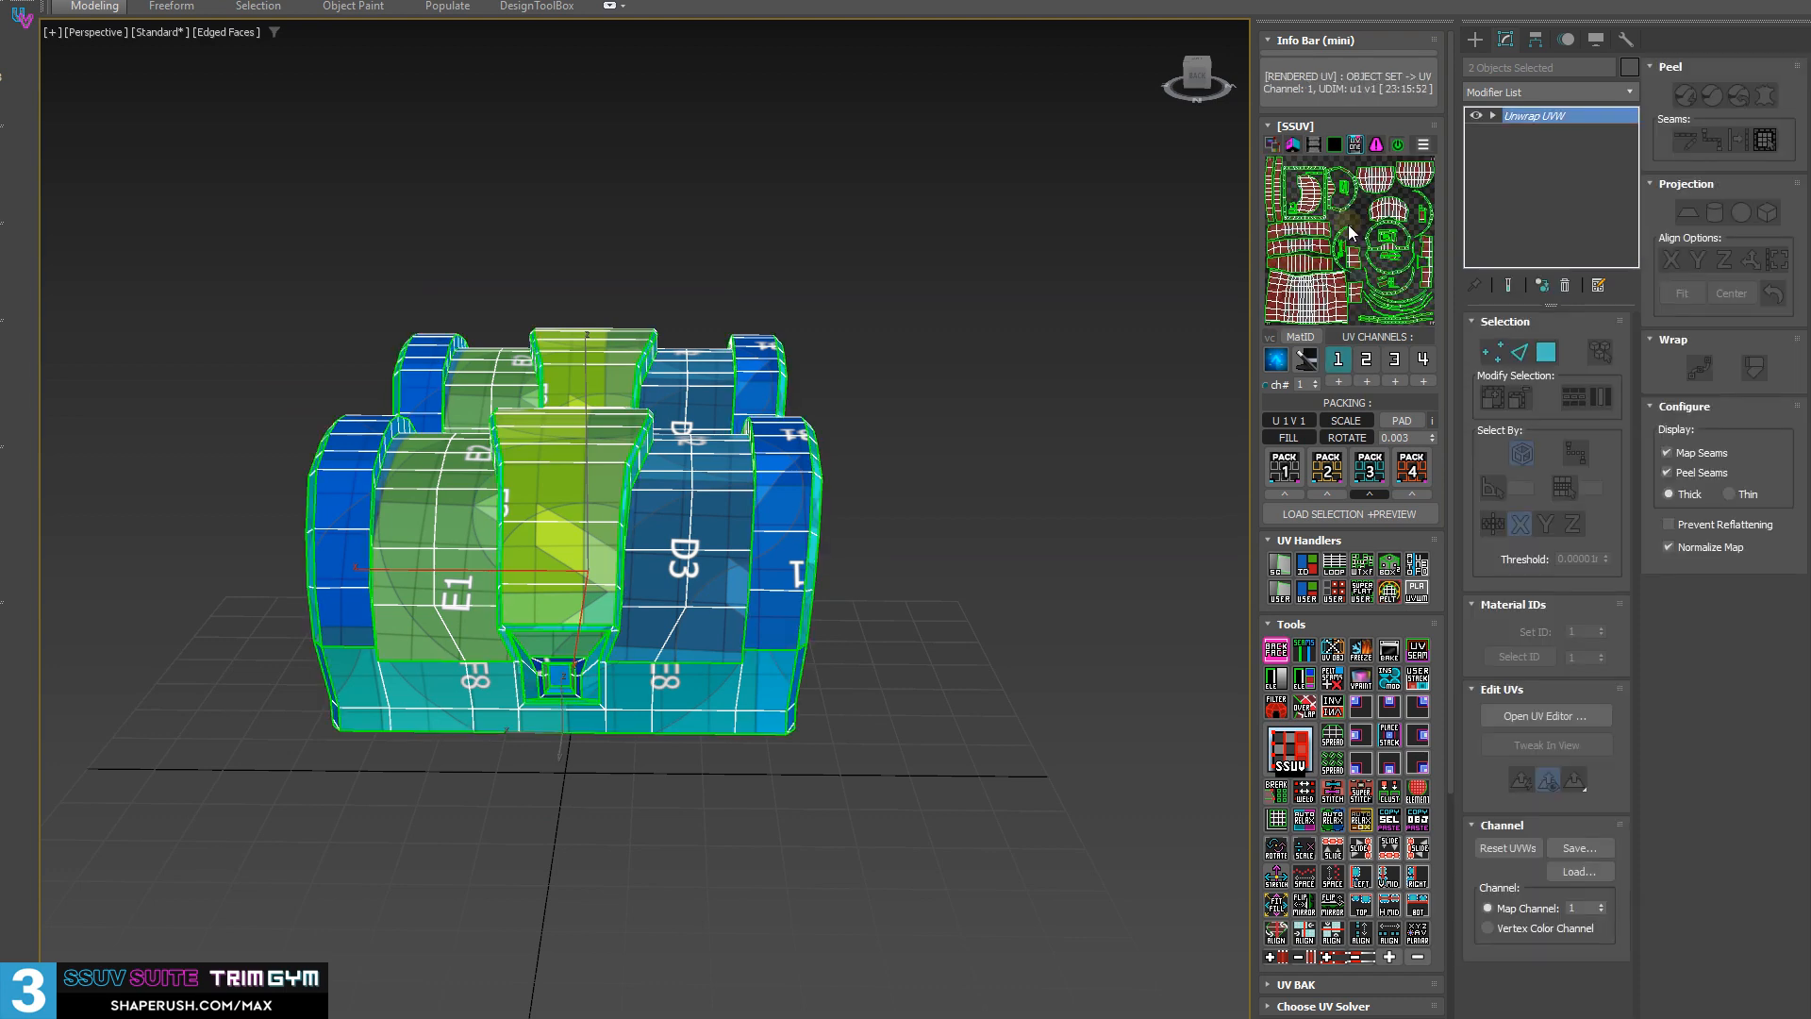
- Select all polygons of both lids and pack their UVs together with Pack 3
{"action": "middle_click_drag", "start_coordinate": [726, 471], "coordinate": [787, 464], "text": "alt"}
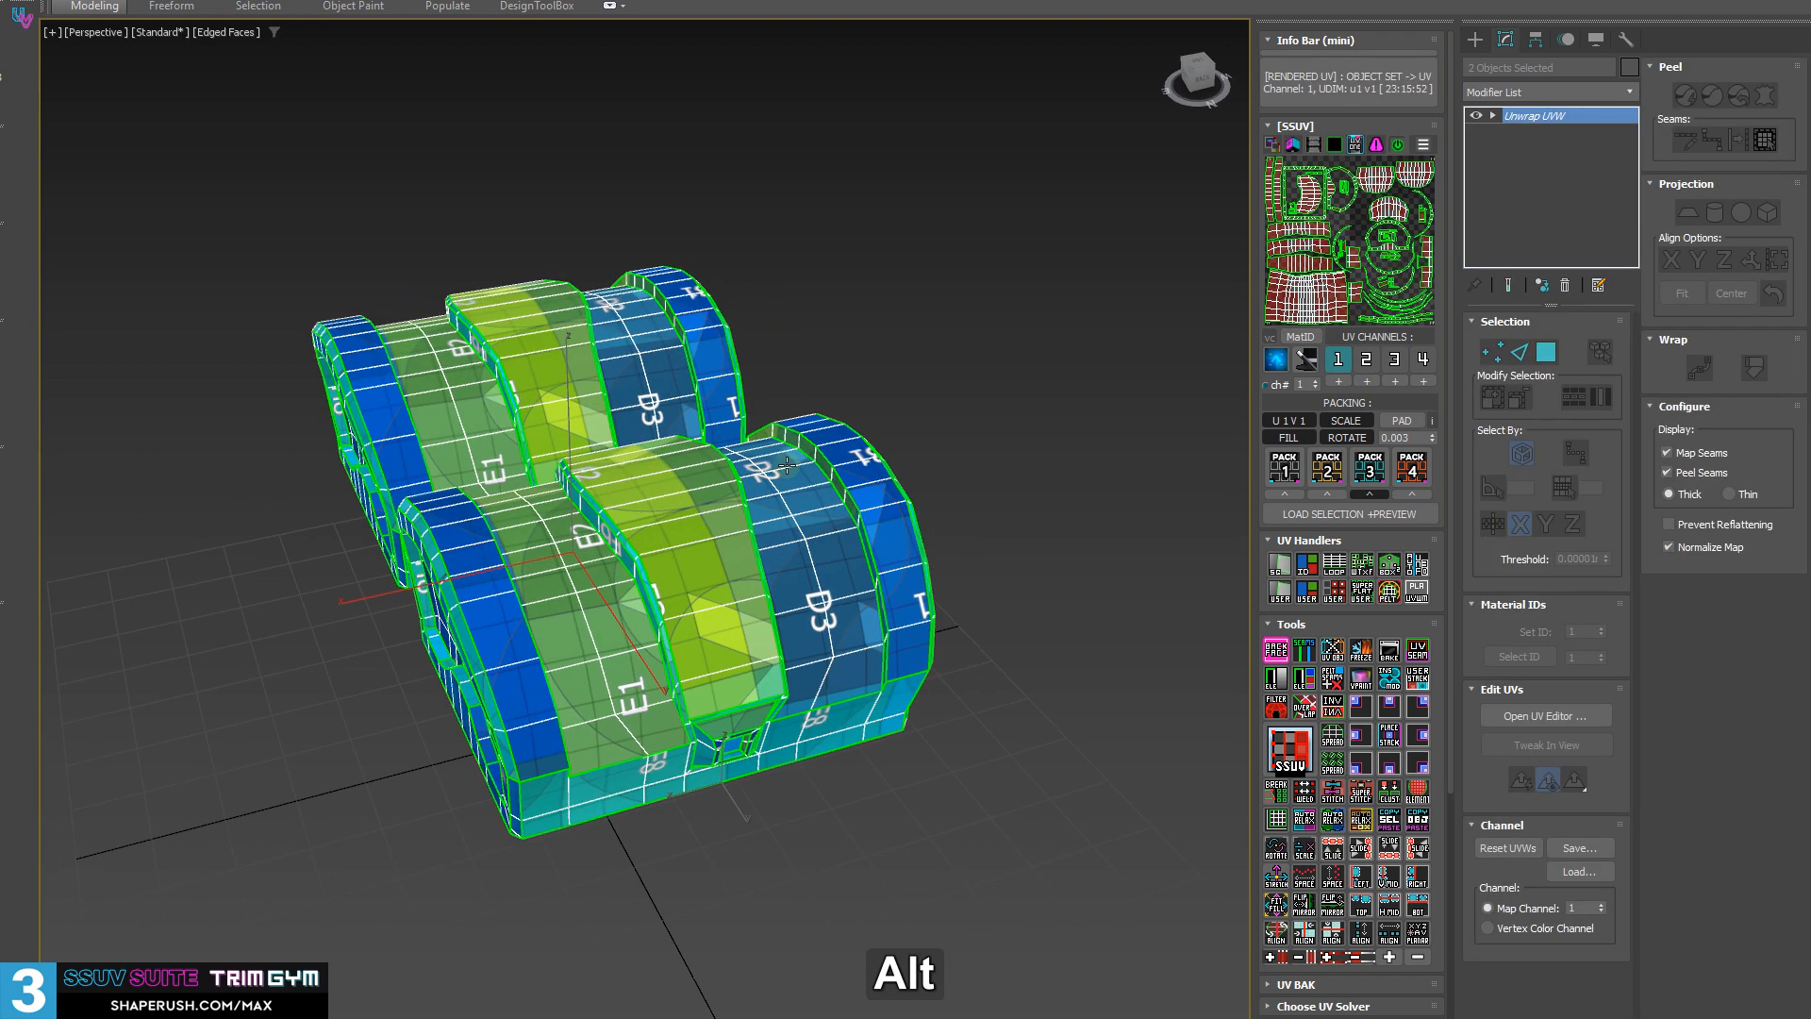
{"action": "key", "text": "3"}
{"action": "middle_click_drag", "start_coordinate": [781, 539], "coordinate": [849, 510], "text": "alt"}
{"action": "key", "text": "ctrl+a"}
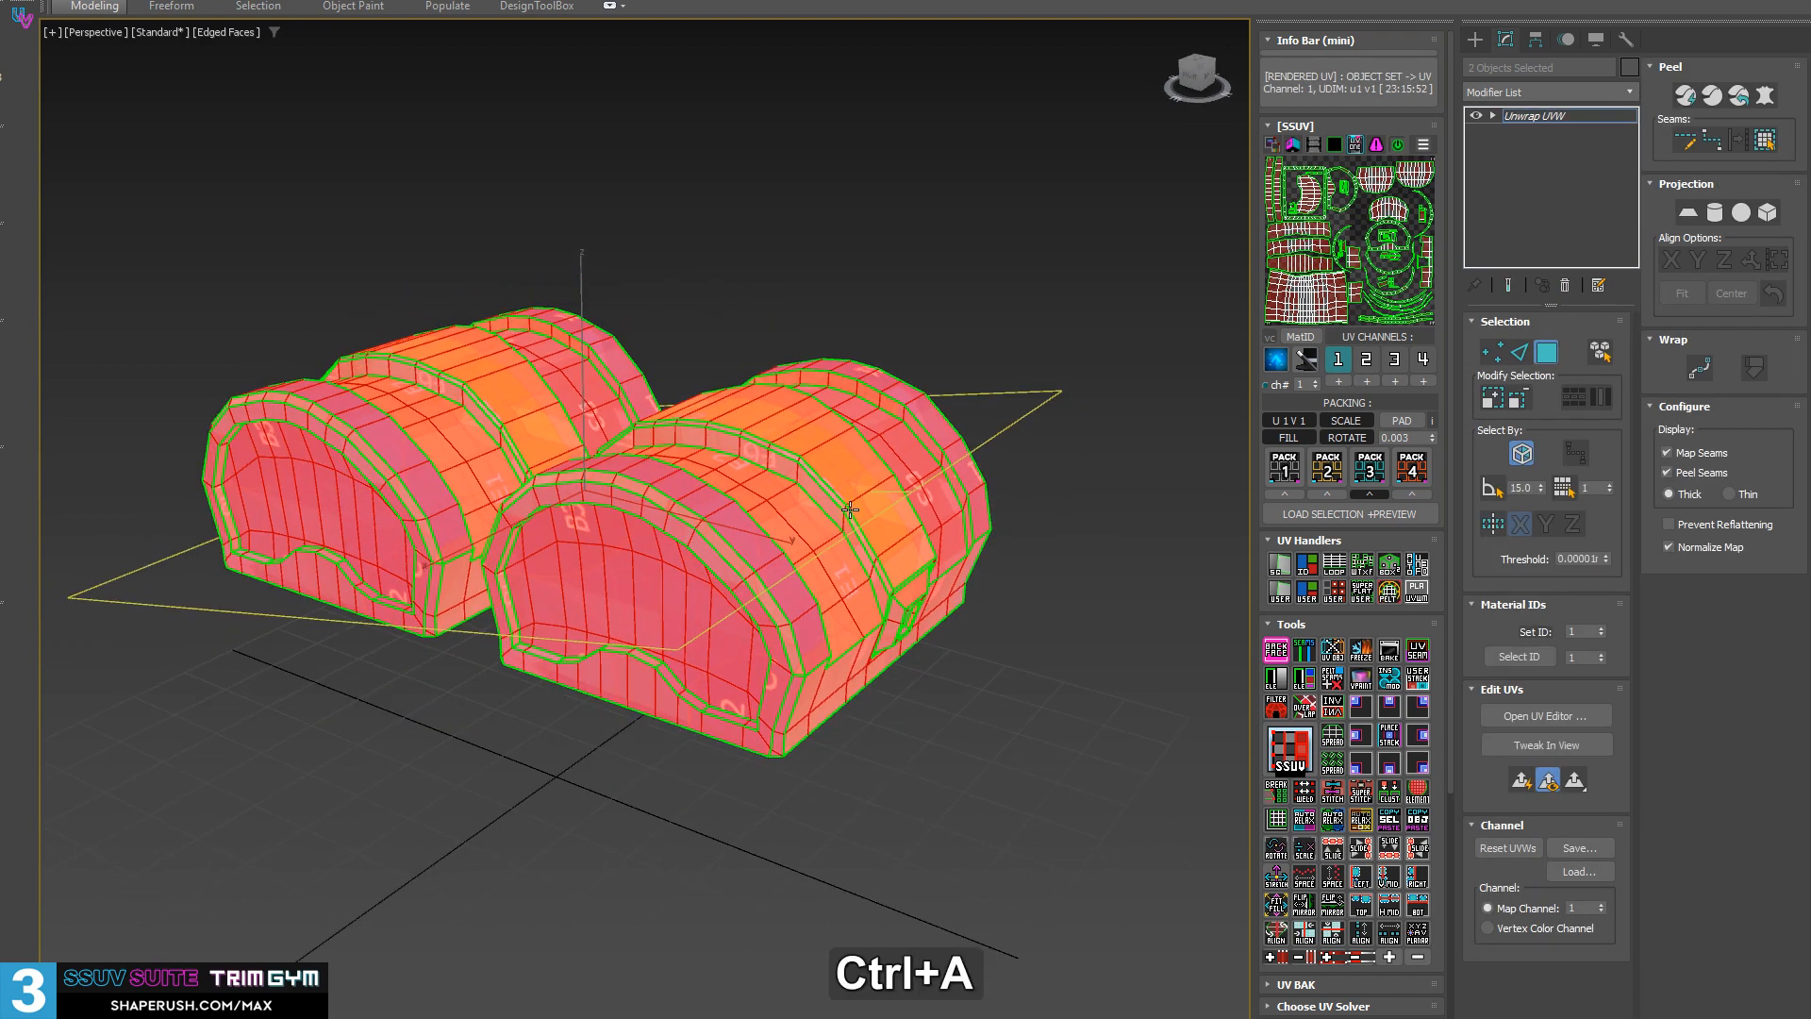
{"action": "left_click", "coordinate": [1370, 467]}
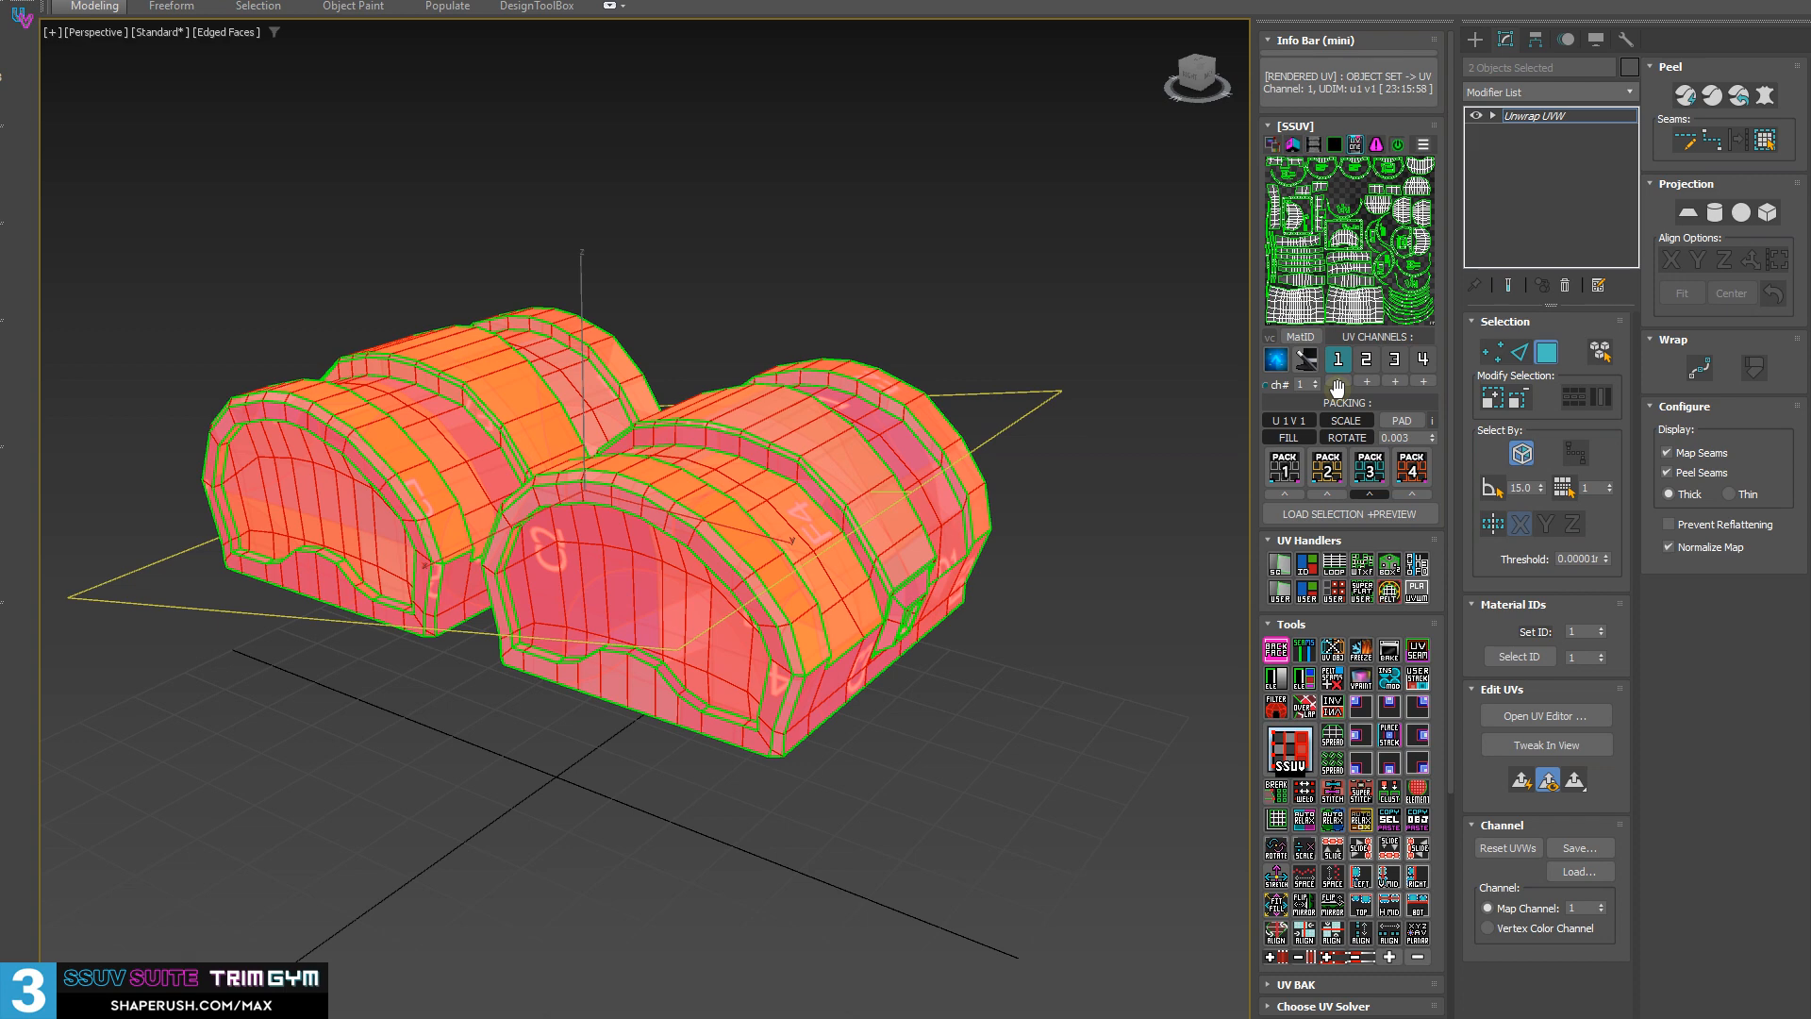
- Collapse the packed lids to Editable Poly and clone the pair along the X axis
{"action": "middle_click_drag", "start_coordinate": [841, 510], "coordinate": [500, 434], "text": "alt"}
{"action": "key", "text": "shift+d"}
{"action": "key", "text": "w"}
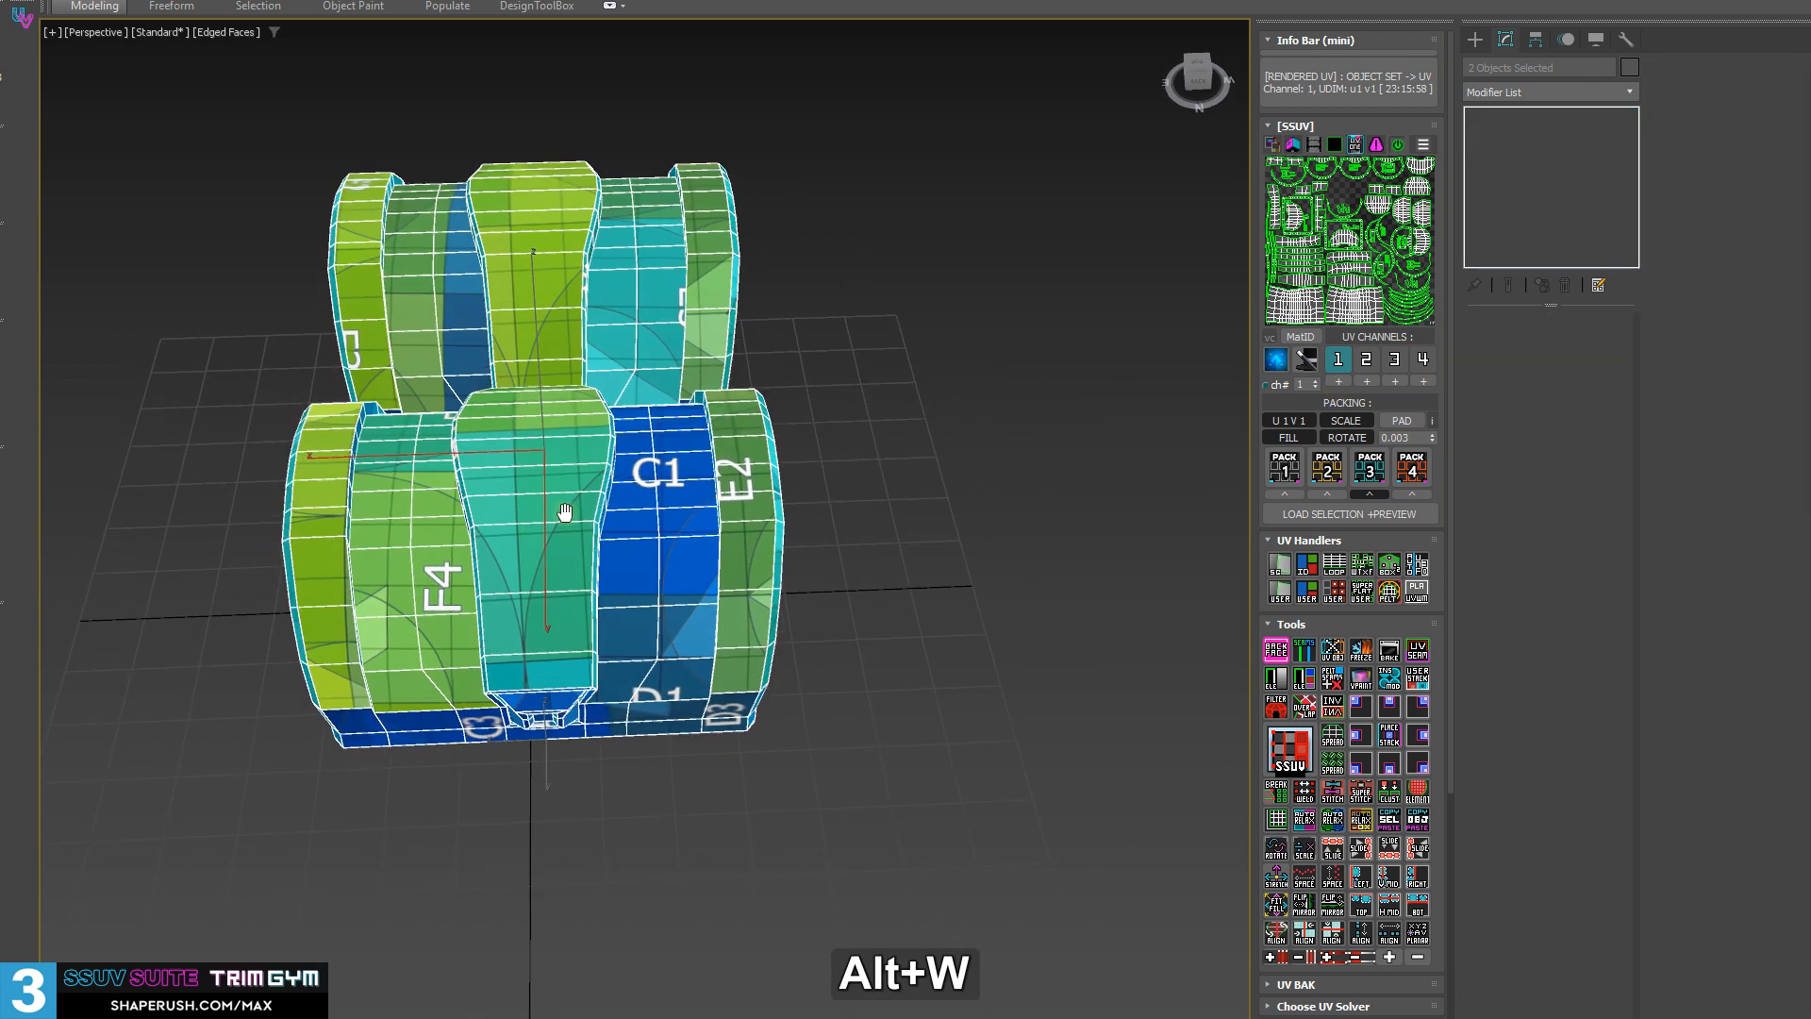
{"action": "left_click_drag", "start_coordinate": [446, 412], "coordinate": [783, 456], "text": "shift"}
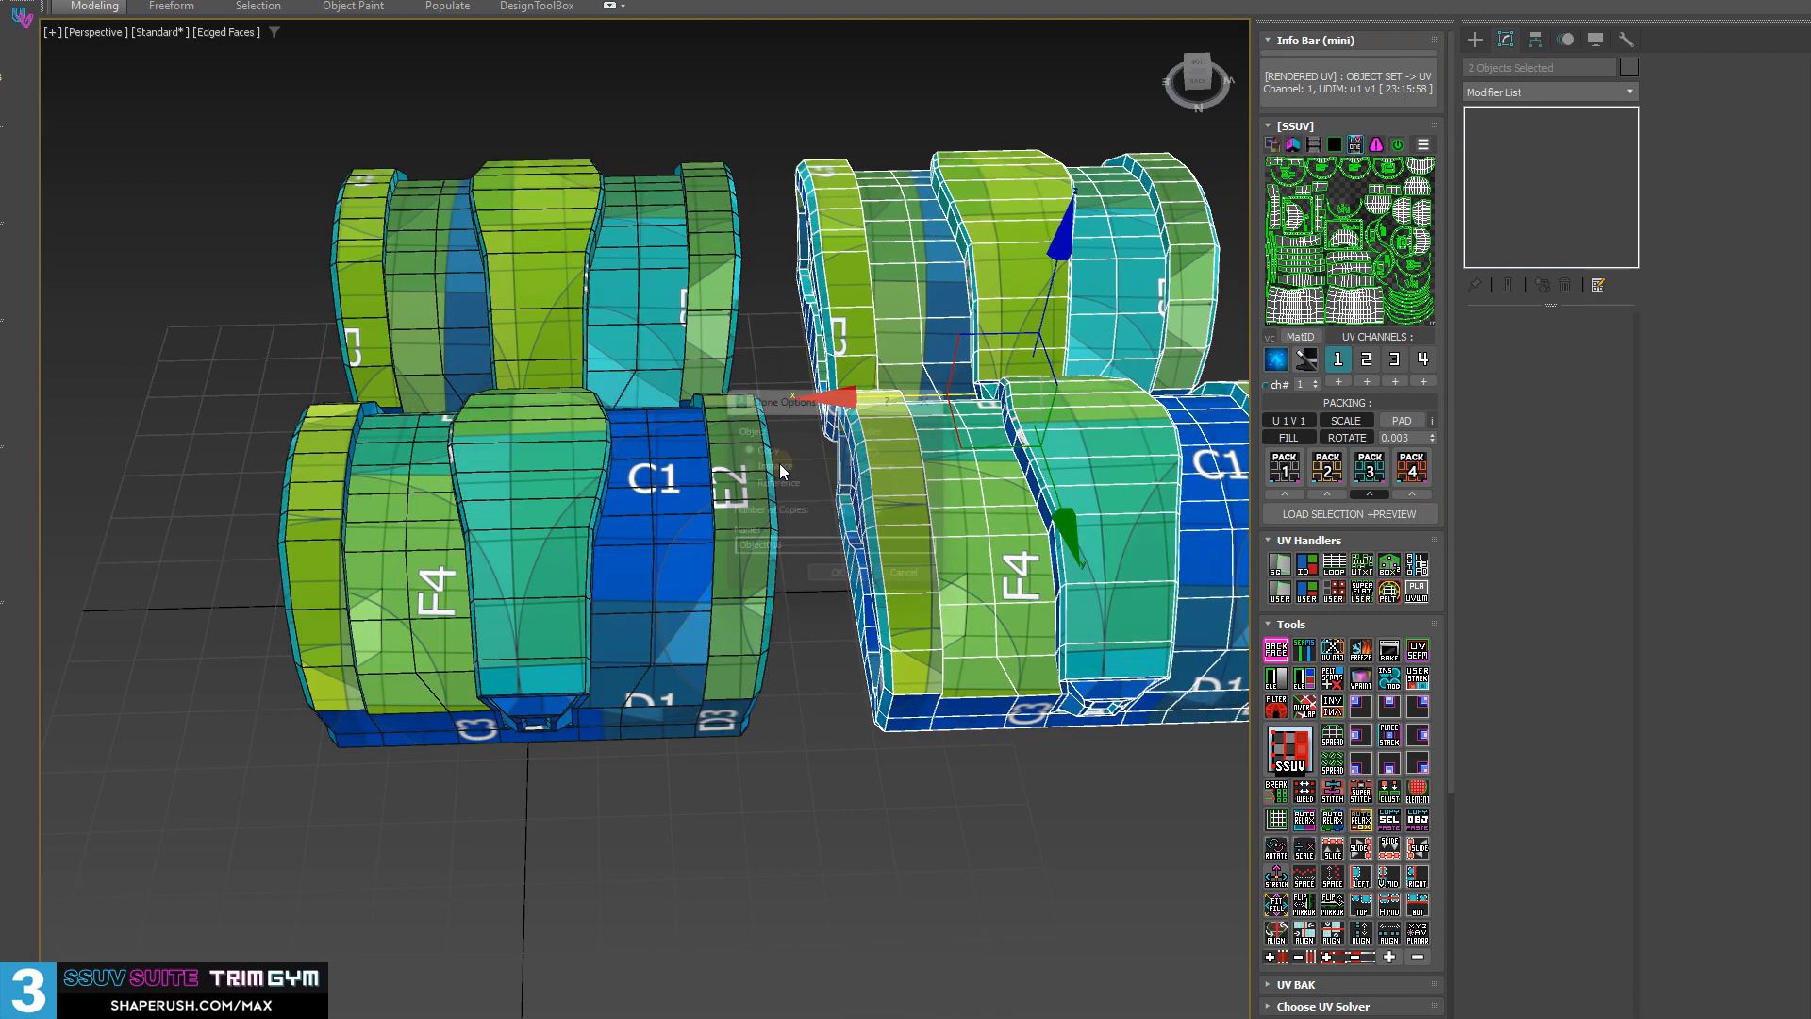
{"action": "left_click", "coordinate": [832, 584]}
{"action": "middle_click_drag", "start_coordinate": [835, 587], "coordinate": [1214, 614]}
{"action": "middle_click_drag", "start_coordinate": [558, 575], "coordinate": [592, 625], "text": "alt"}
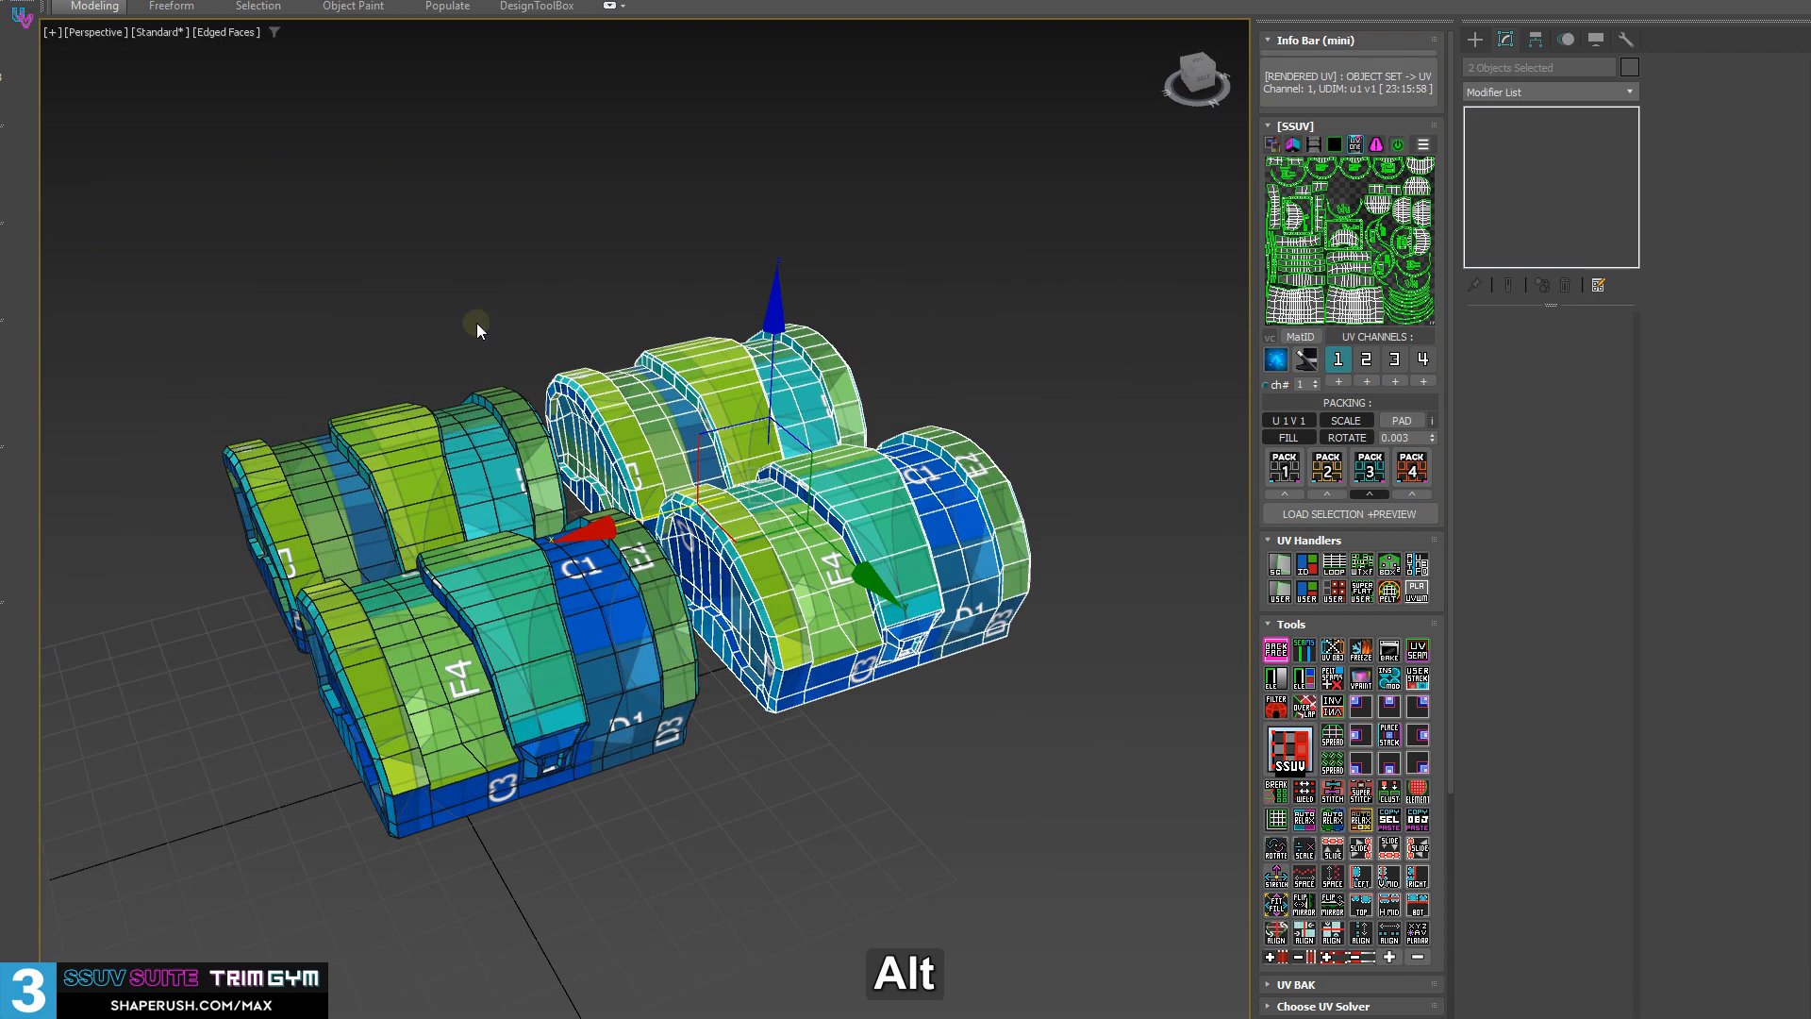
- Select all four lids, deselect them again and clear the UV preview
{"action": "left_click", "coordinate": [295, 199]}
{"action": "left_click_drag", "start_coordinate": [295, 199], "coordinate": [1201, 873]}
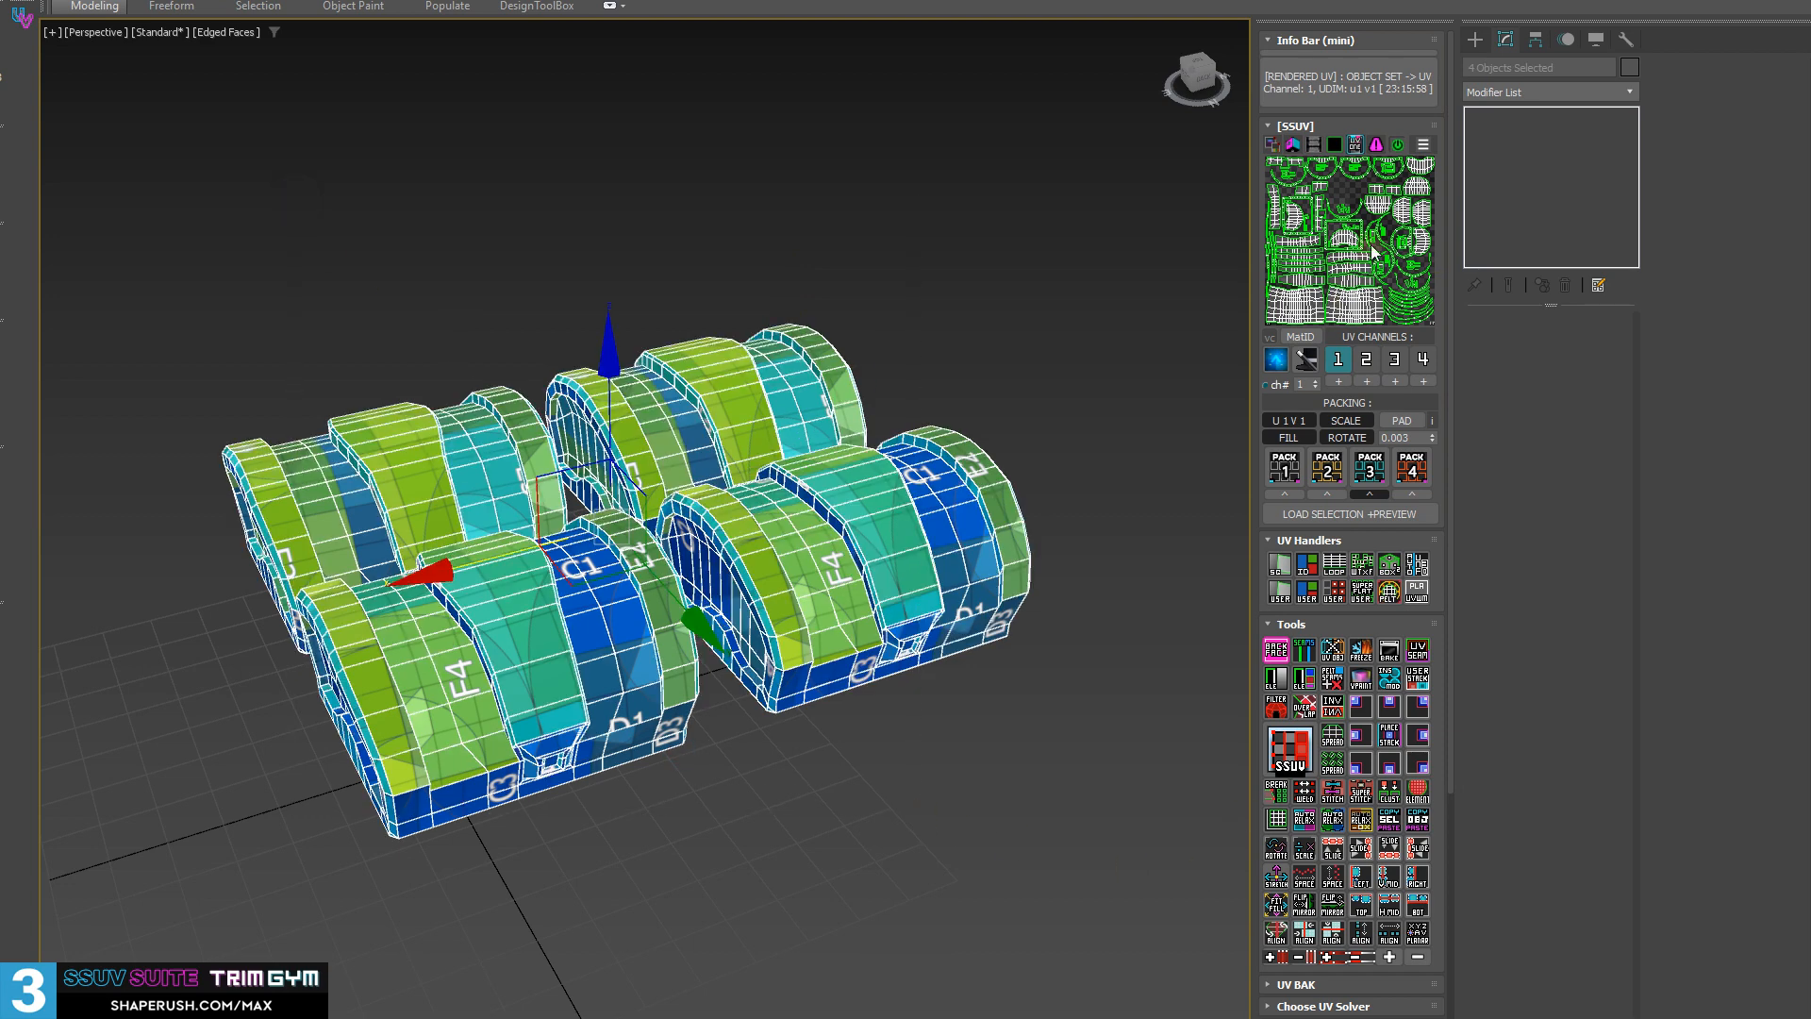
{"action": "left_click", "coordinate": [901, 183]}
{"action": "left_click", "coordinate": [1361, 235]}
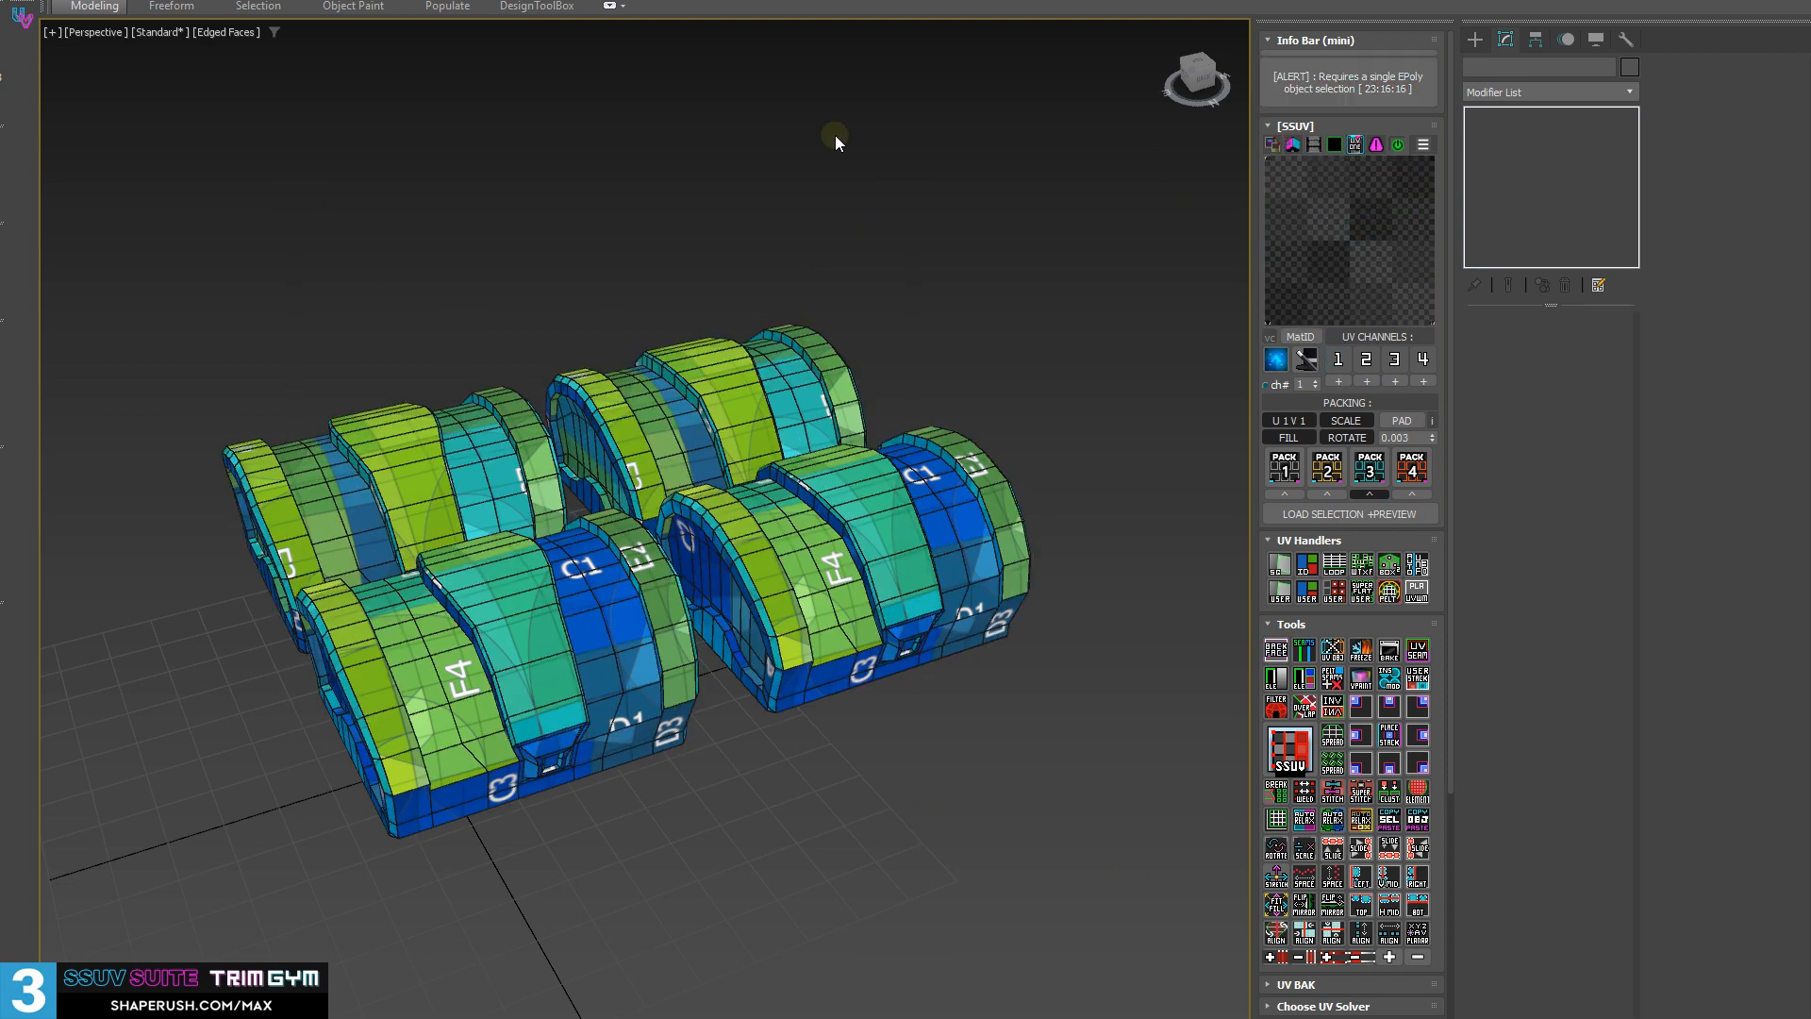
- Select all four lids and render their combined UV preview with one shared Unwrap UVW modifier
{"action": "left_click_drag", "start_coordinate": [312, 327], "coordinate": [931, 894]}
{"action": "middle_click_drag", "start_coordinate": [603, 748], "coordinate": [722, 692], "text": "alt"}
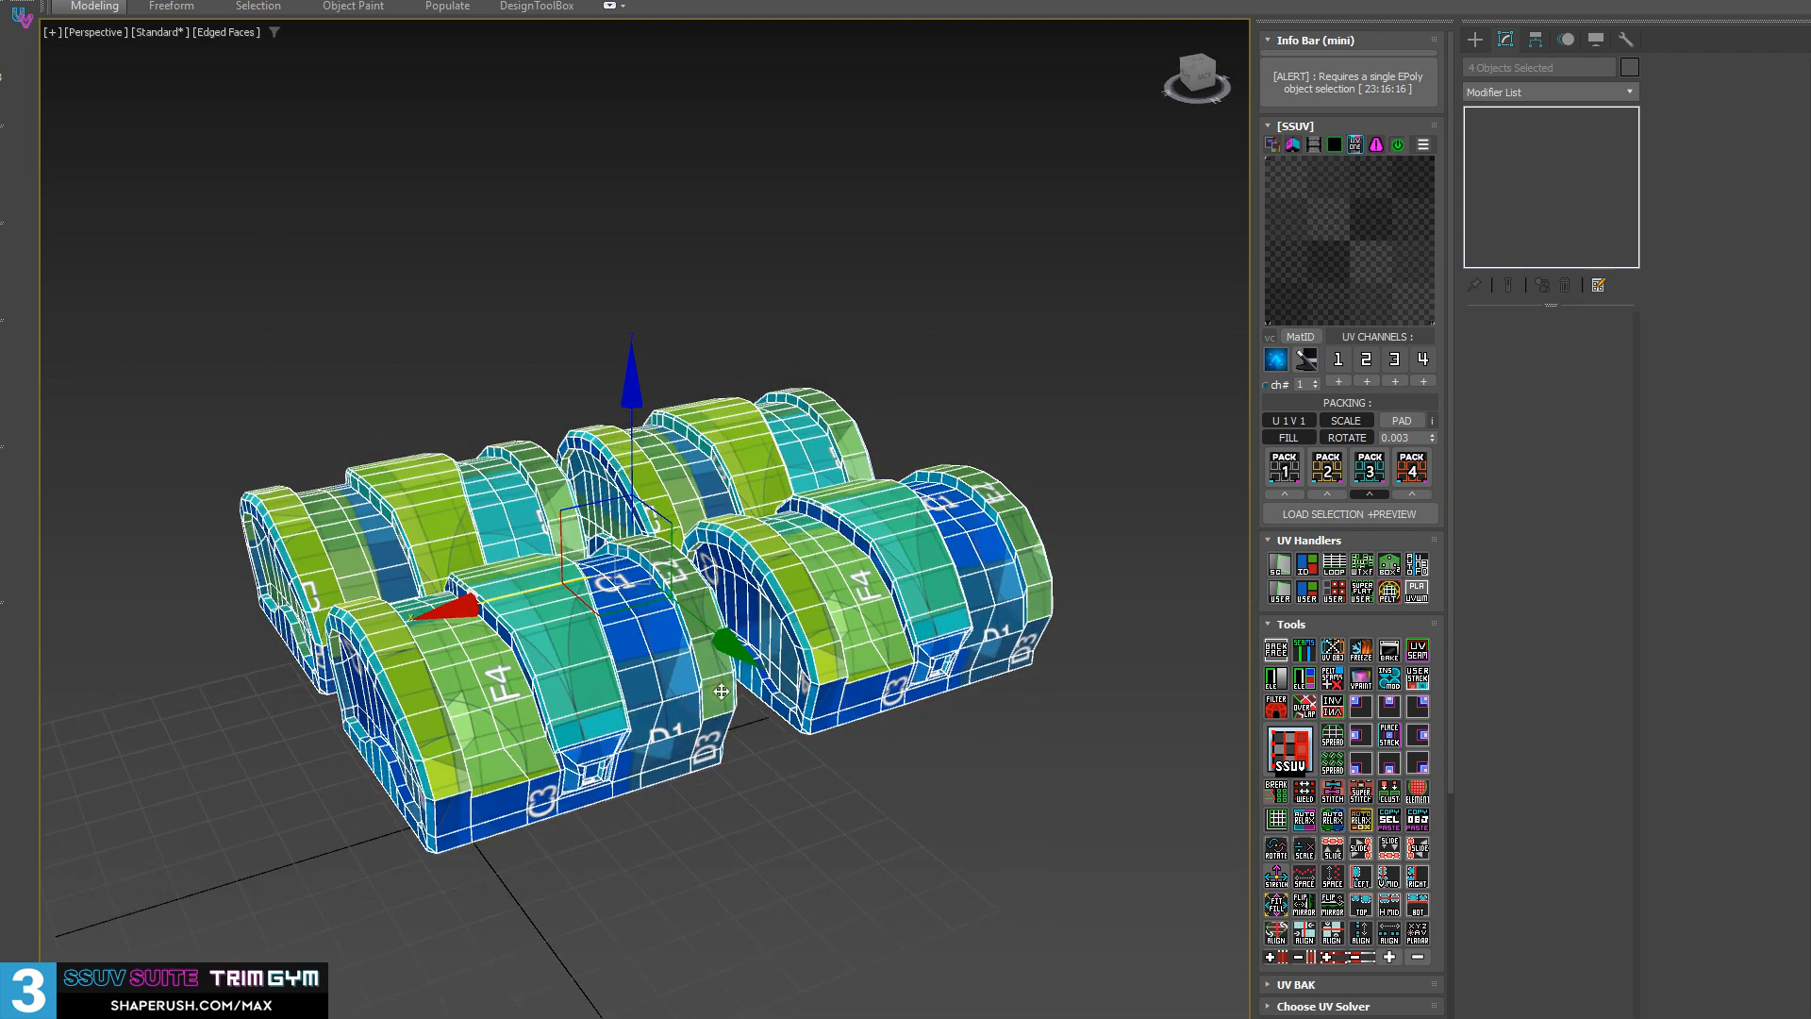
{"action": "left_click", "coordinate": [1339, 222]}
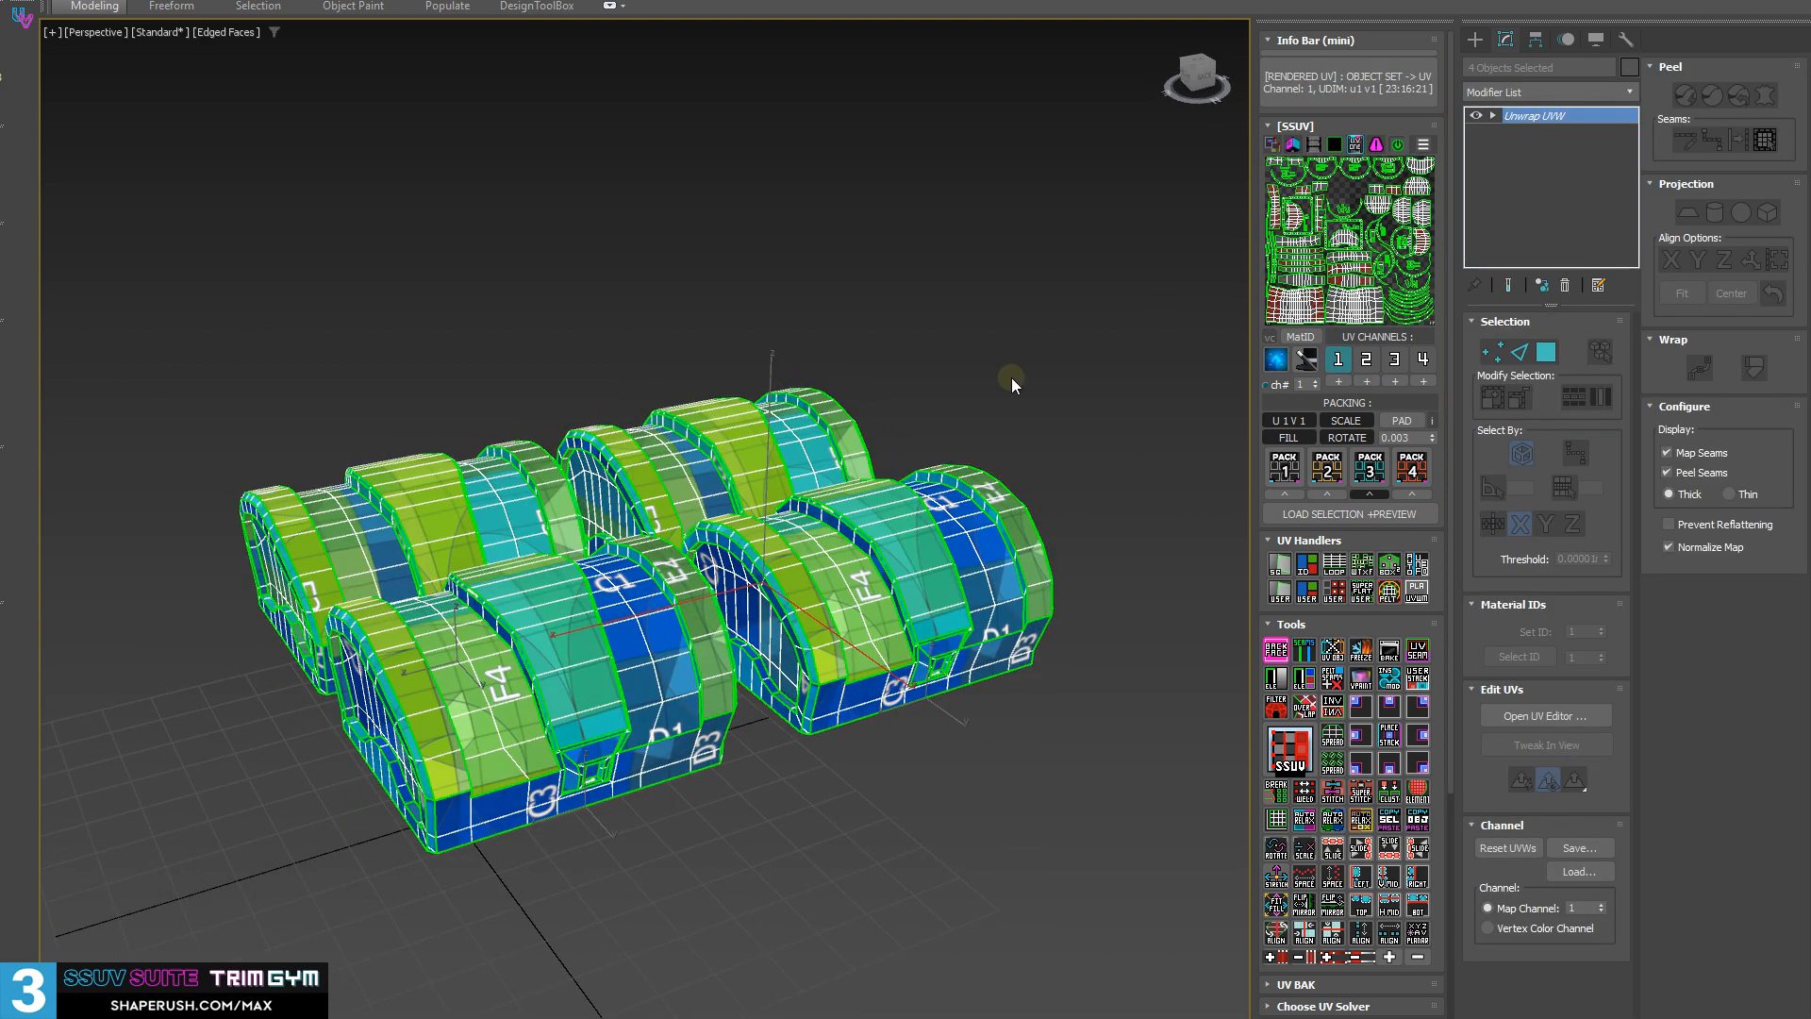
- Select every polygon on the four lids and pack all their UVs together with Pack 3
{"action": "key", "text": "3"}
{"action": "key", "text": "ctrl+a"}
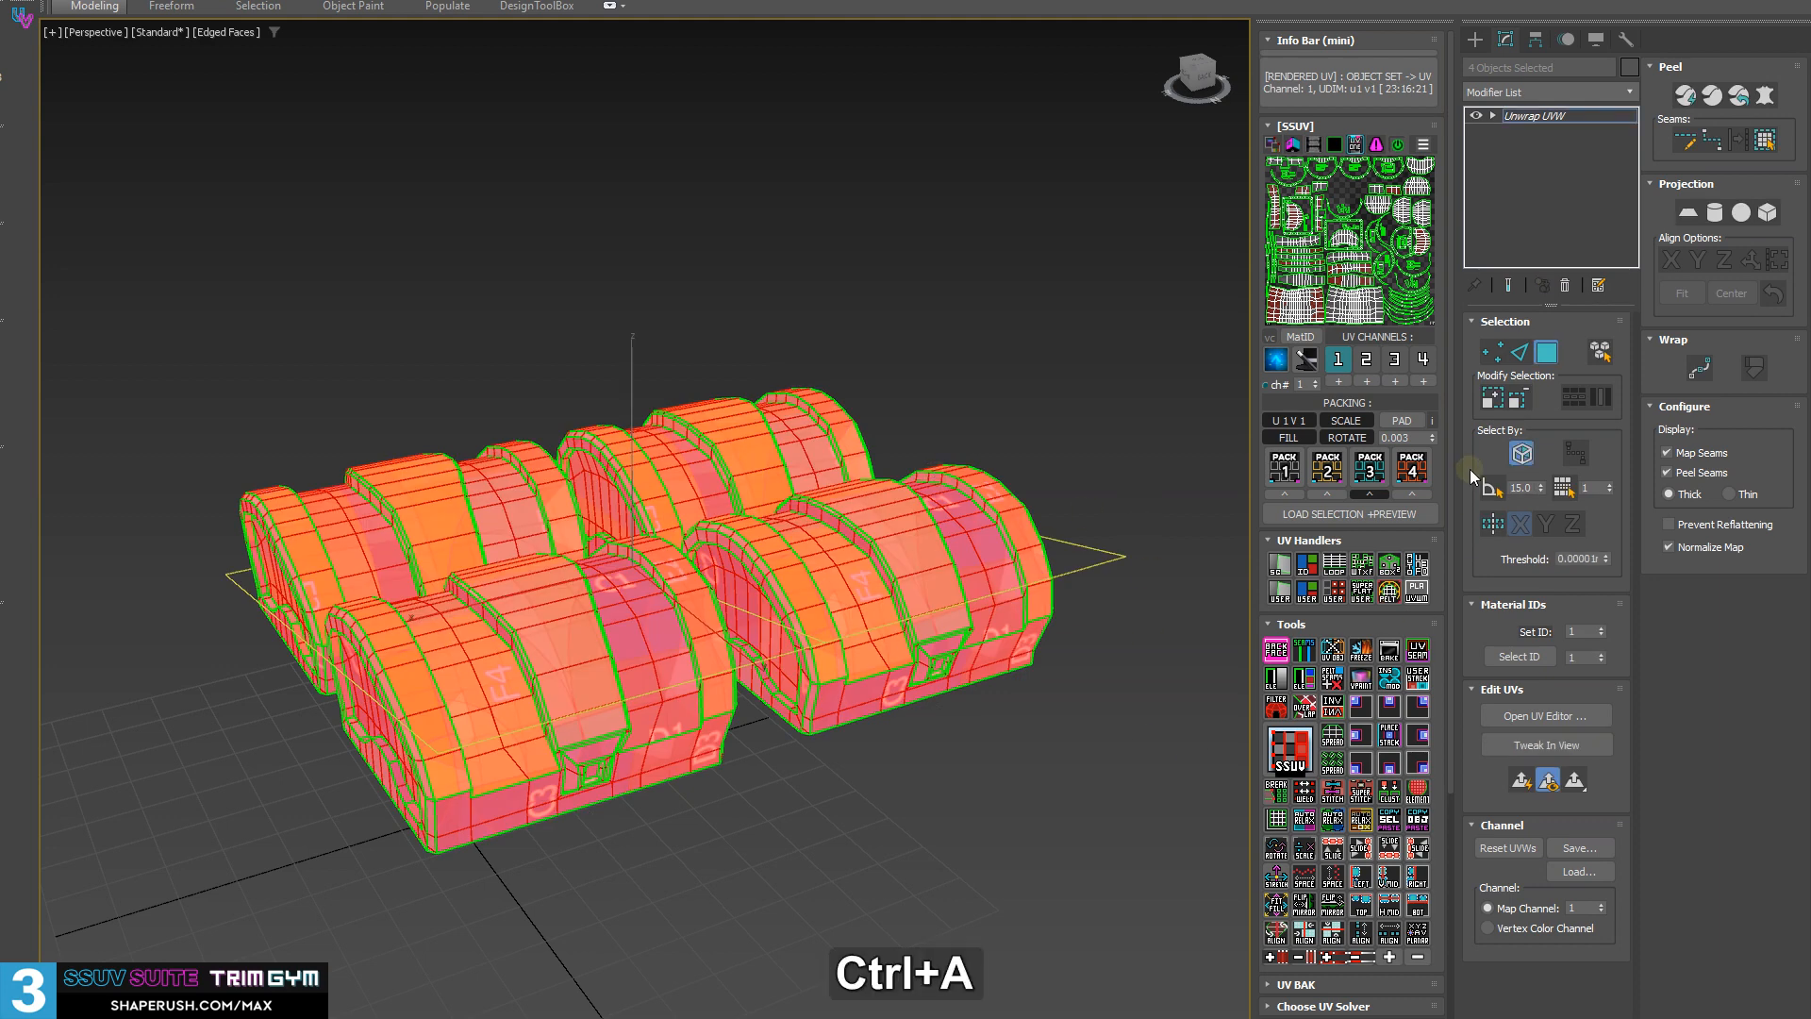
{"action": "left_click", "coordinate": [1366, 471]}
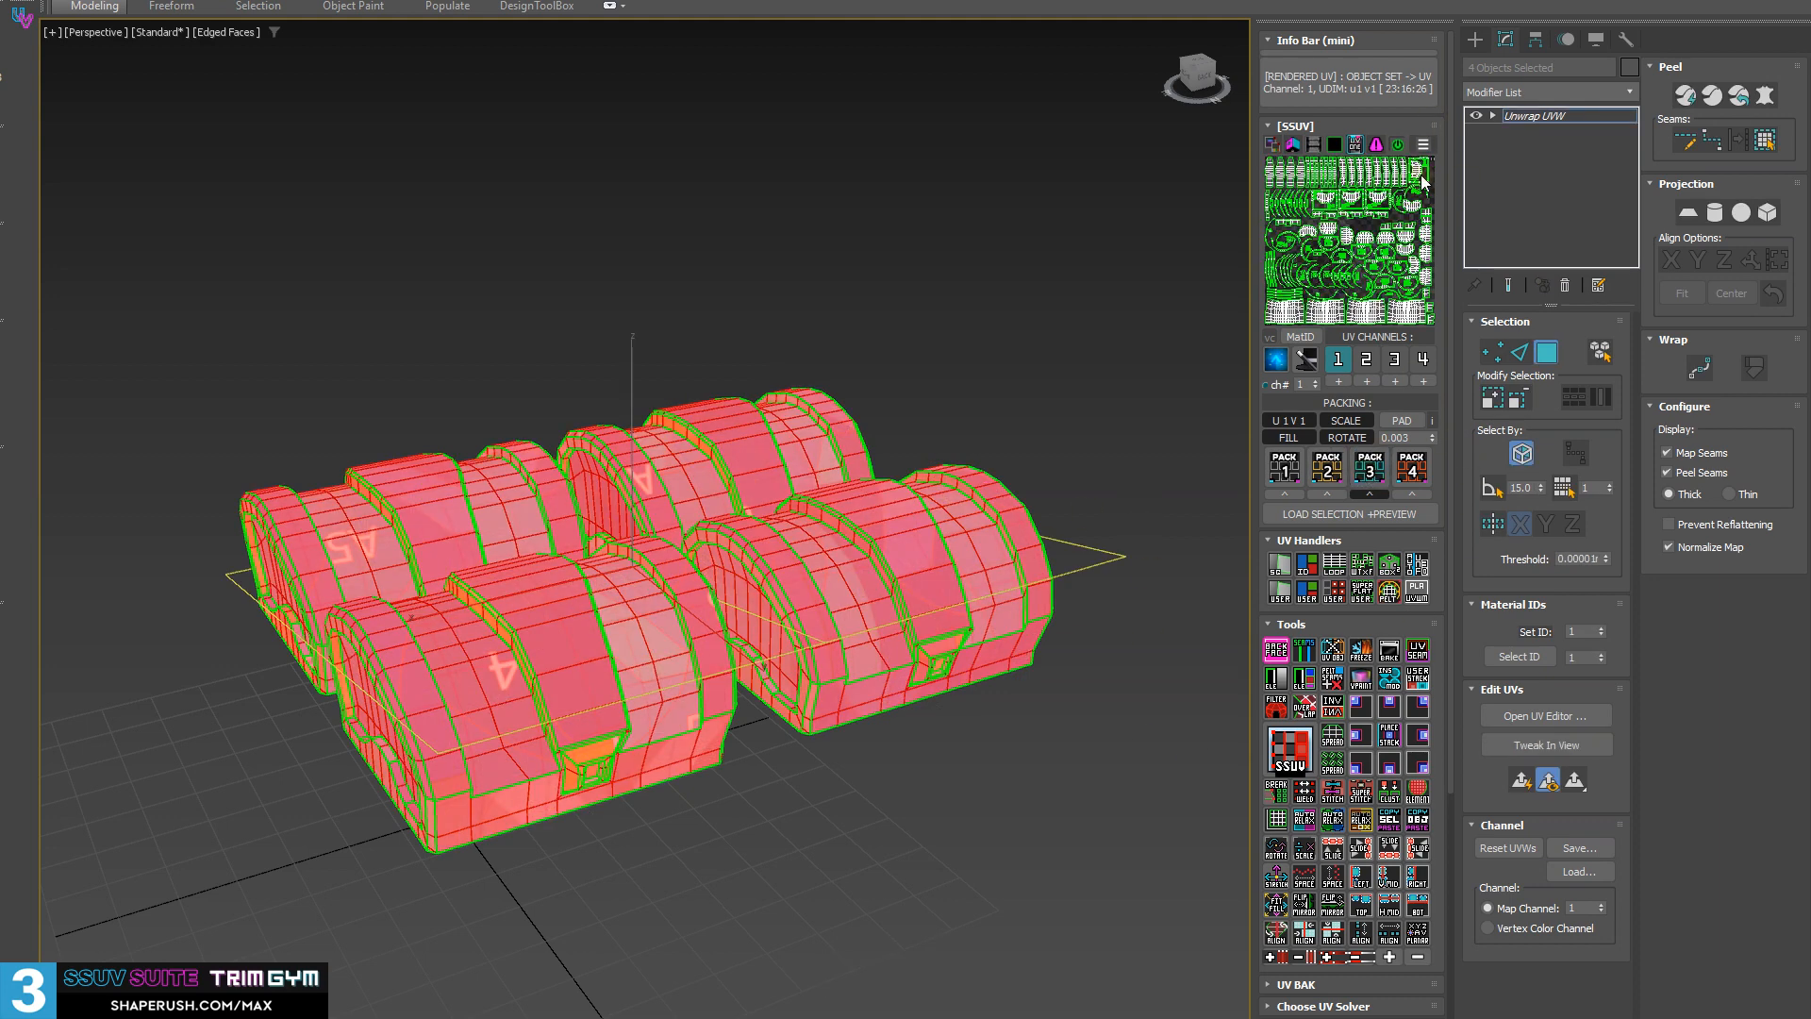
- Leave polygon mode, select only the front cloned lid and render the UV preview for that object alone
{"action": "left_click", "coordinate": [1545, 118]}
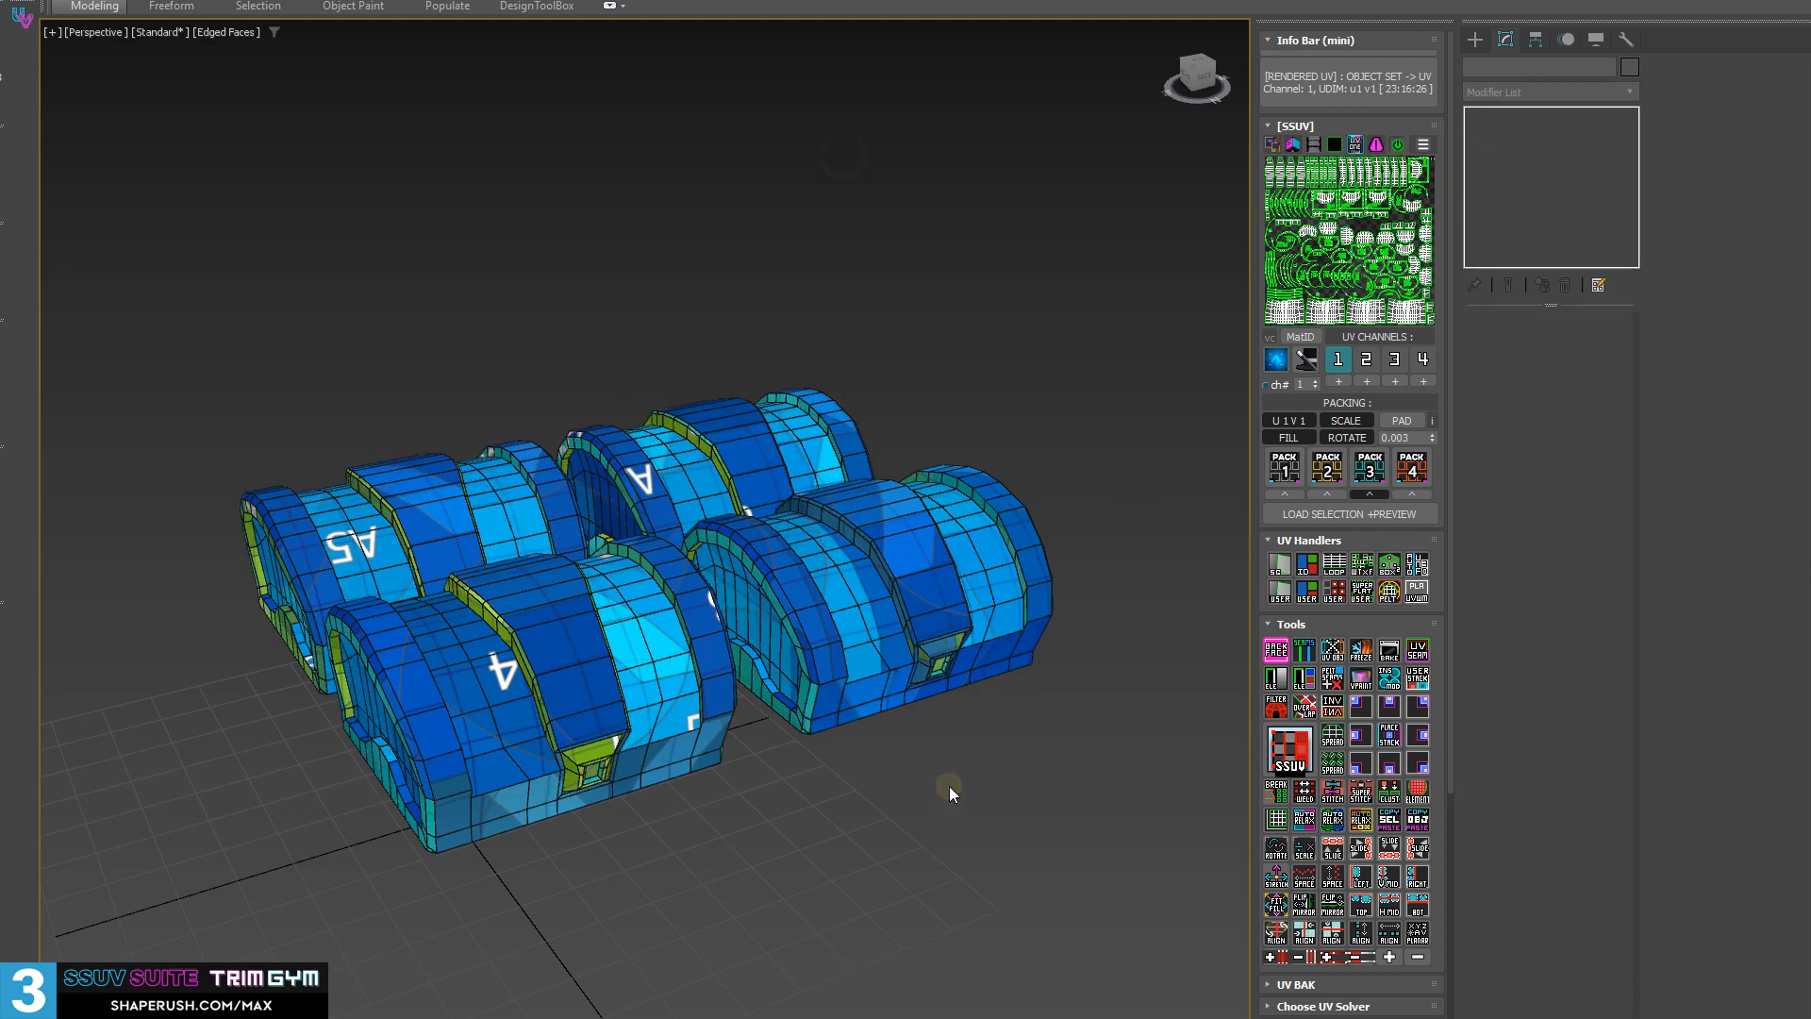
{"action": "middle_click_drag", "start_coordinate": [950, 788], "coordinate": [801, 948], "text": "alt"}
{"action": "left_click", "coordinate": [895, 693]}
{"action": "middle_click", "coordinate": [1316, 240]}
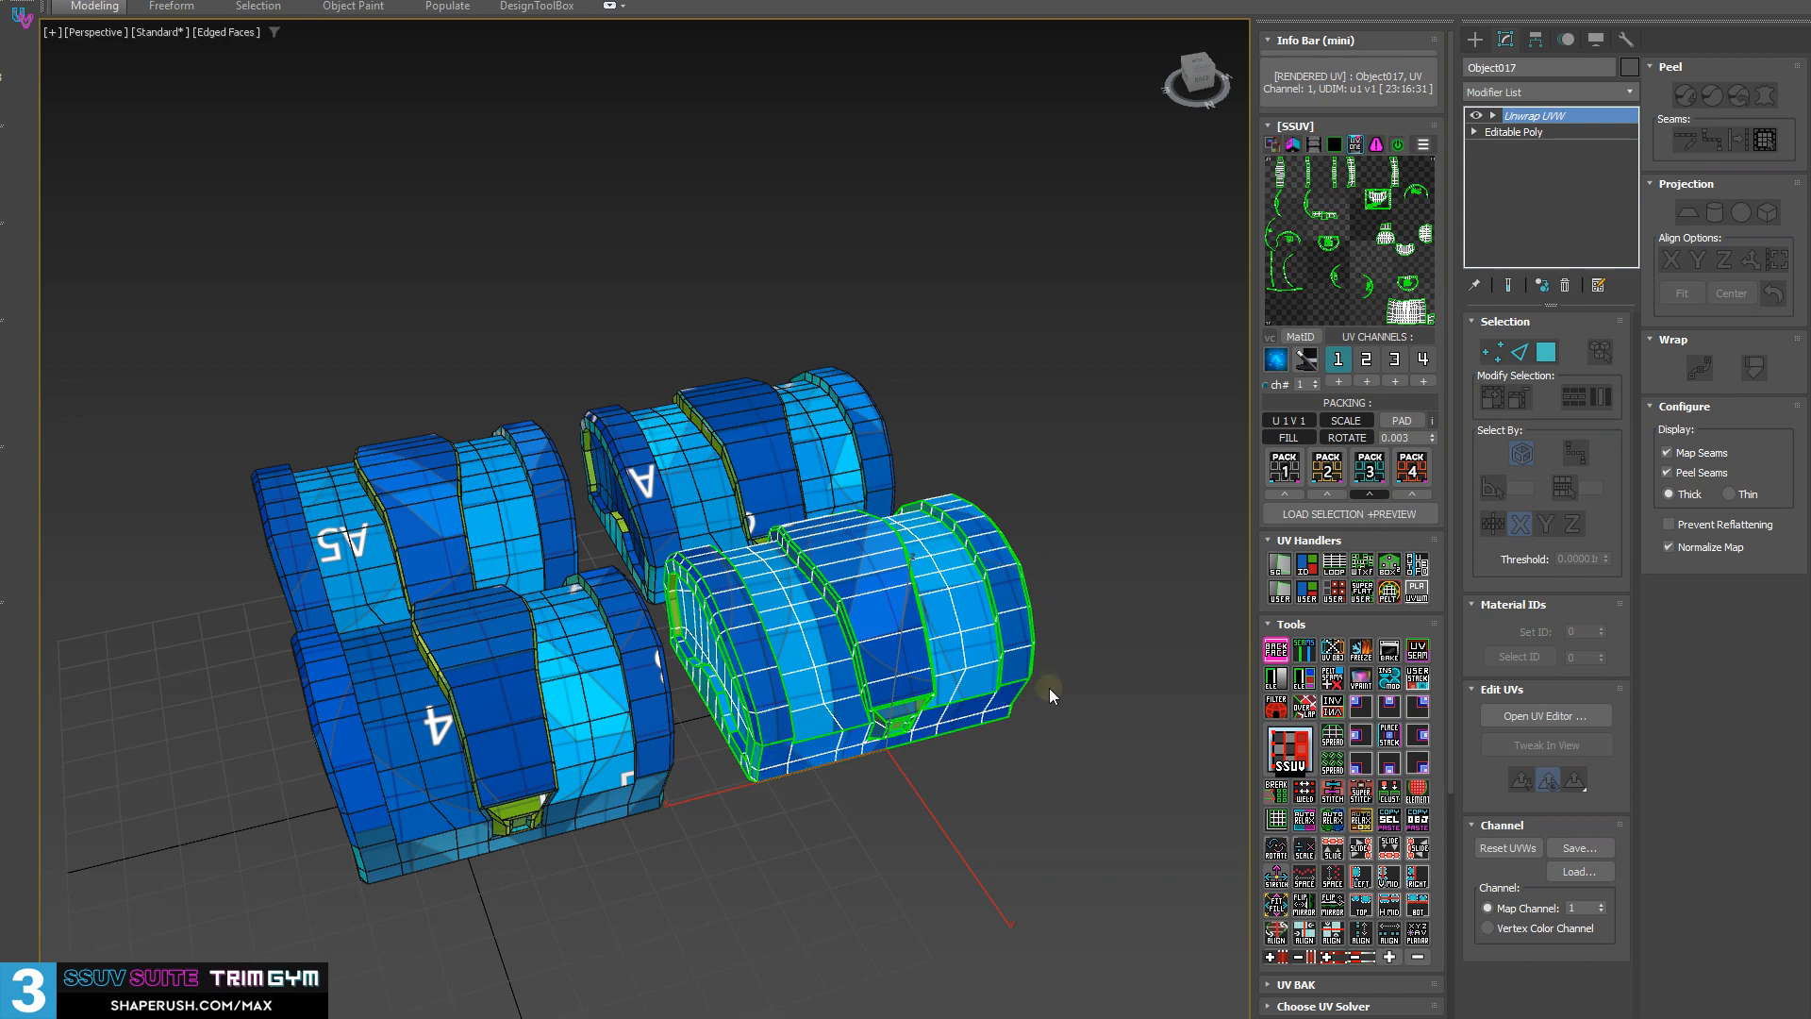
{"action": "middle_click_drag", "start_coordinate": [1043, 686], "coordinate": [962, 669], "text": "alt"}
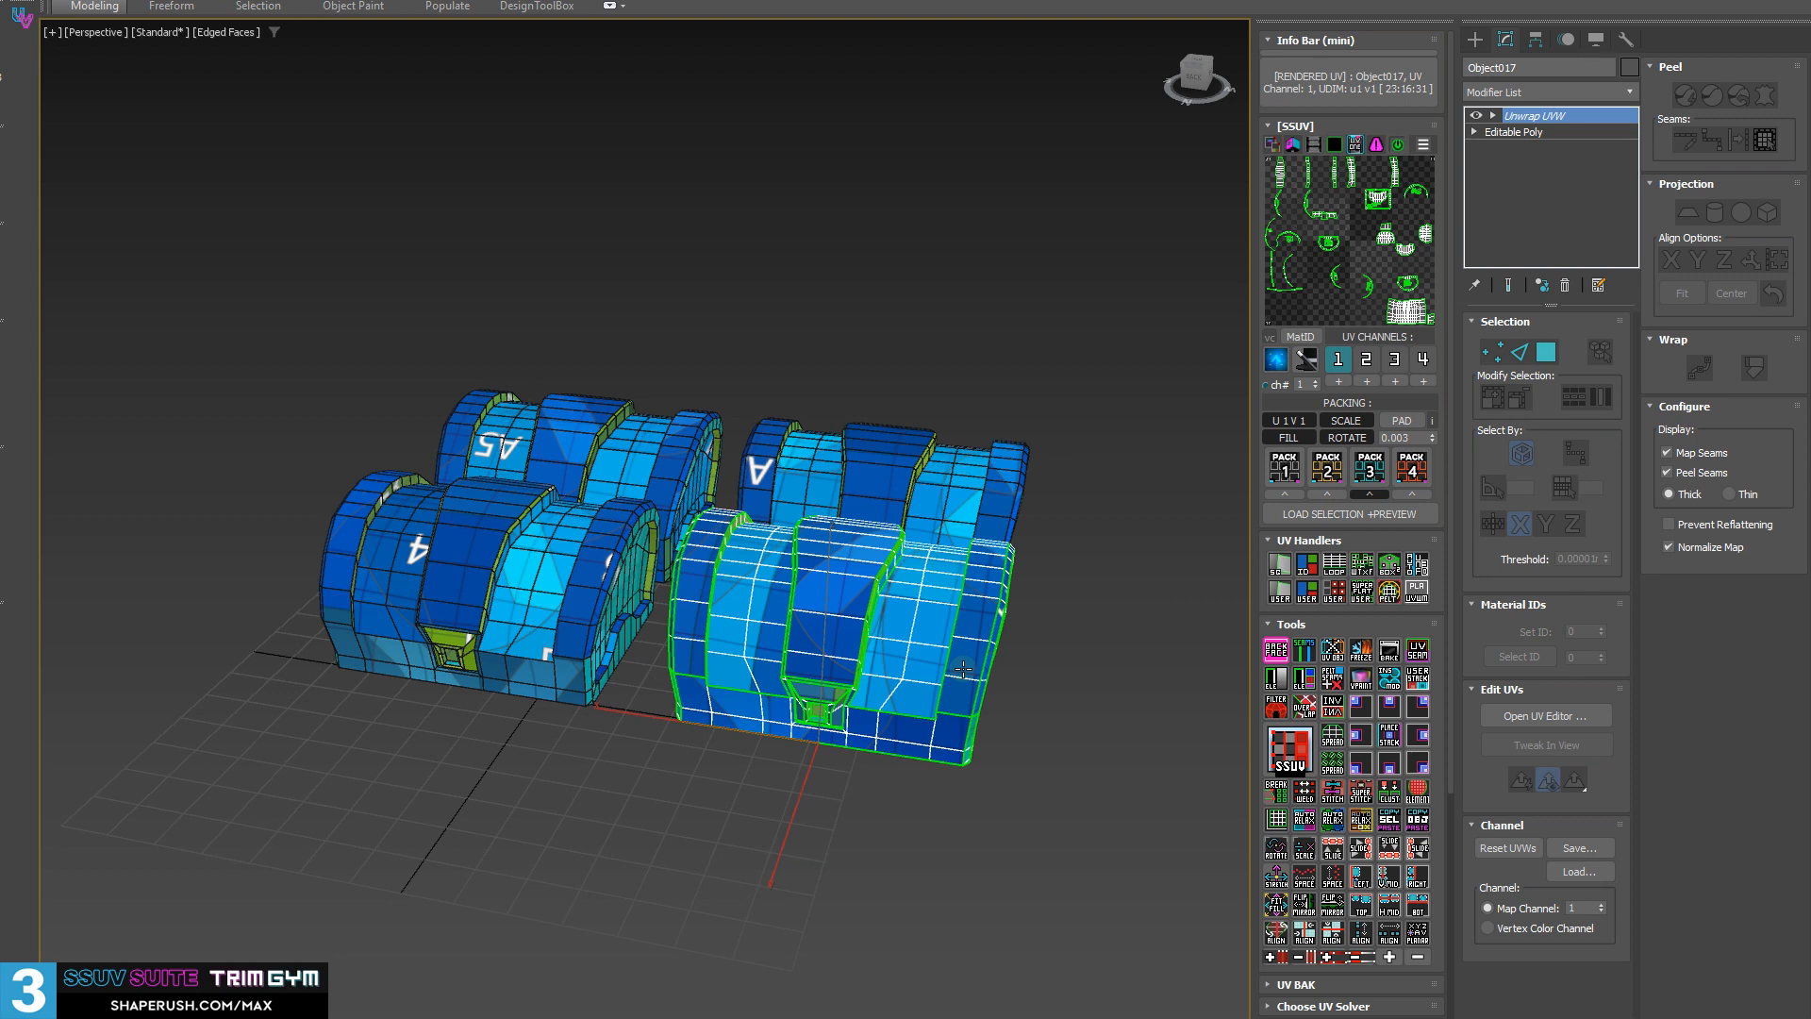
- Extend the selection to all lids sharing the Unwrap UVW modifier and refresh the UV preview for the whole set
{"action": "left_click", "coordinate": [1388, 679]}
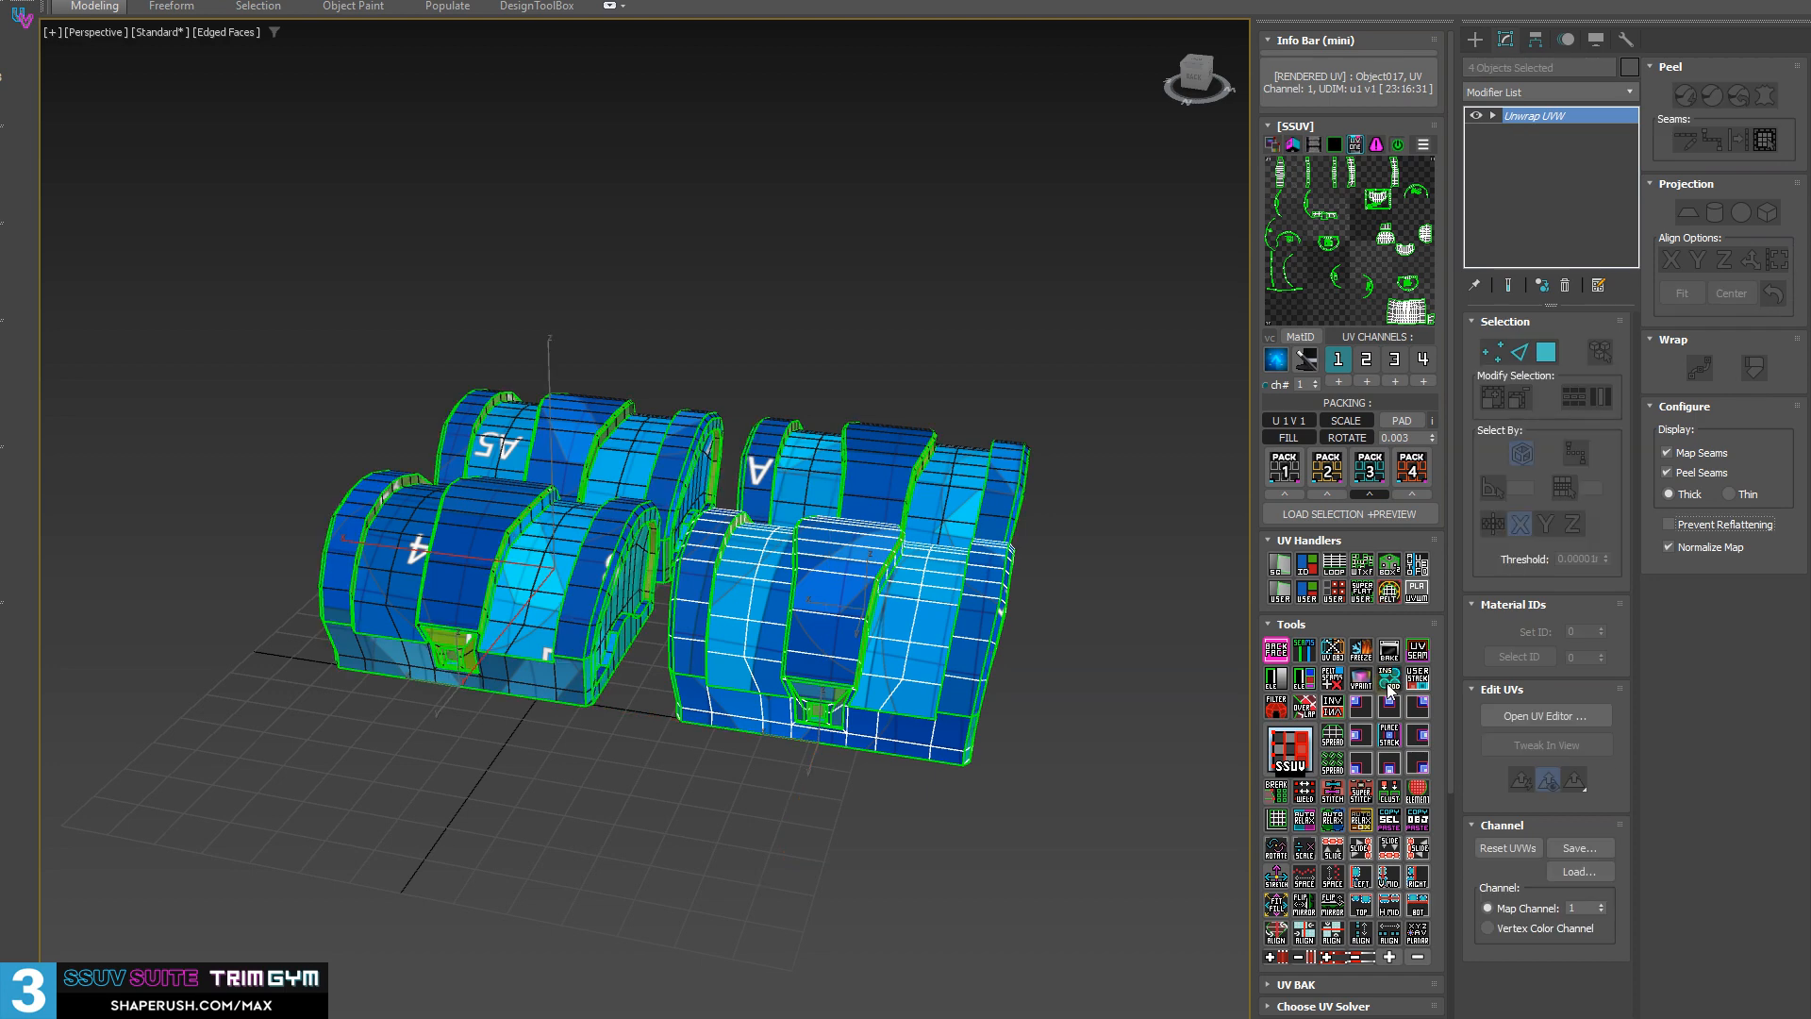
{"action": "middle_click_drag", "start_coordinate": [872, 458], "coordinate": [776, 396], "text": "alt"}
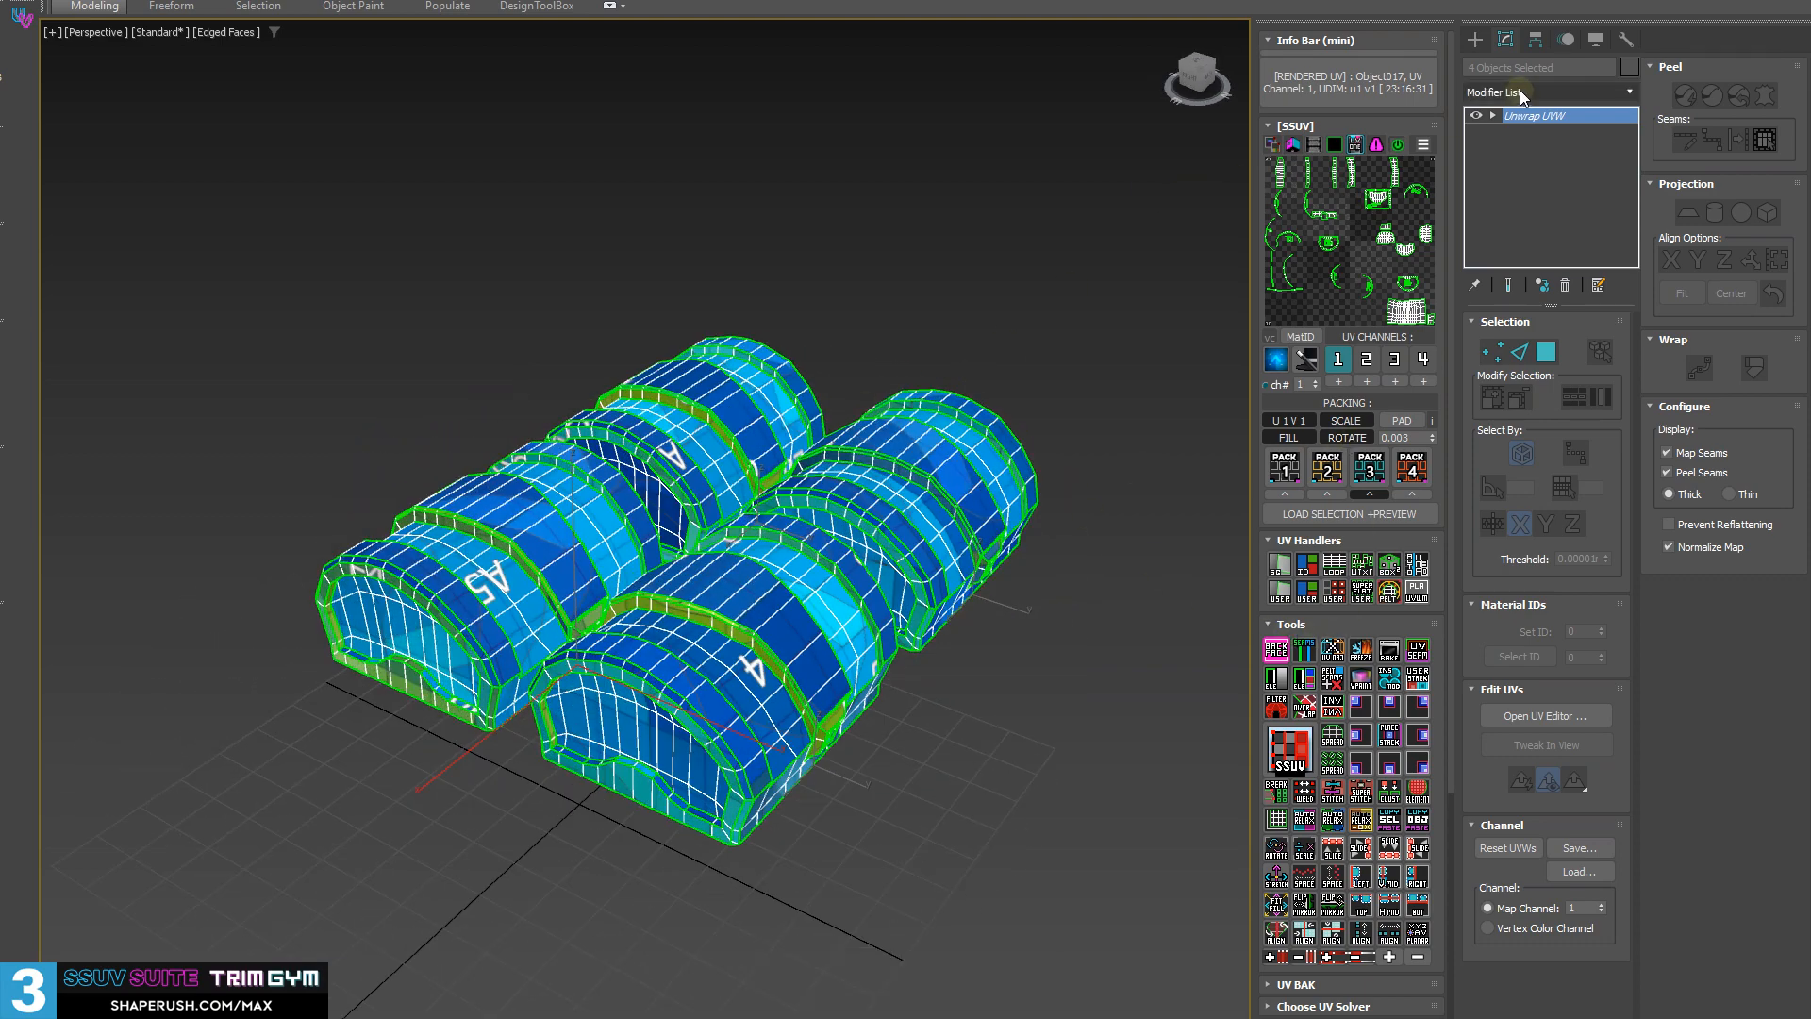
{"action": "middle_click_drag", "start_coordinate": [991, 584], "coordinate": [972, 660], "text": "alt"}
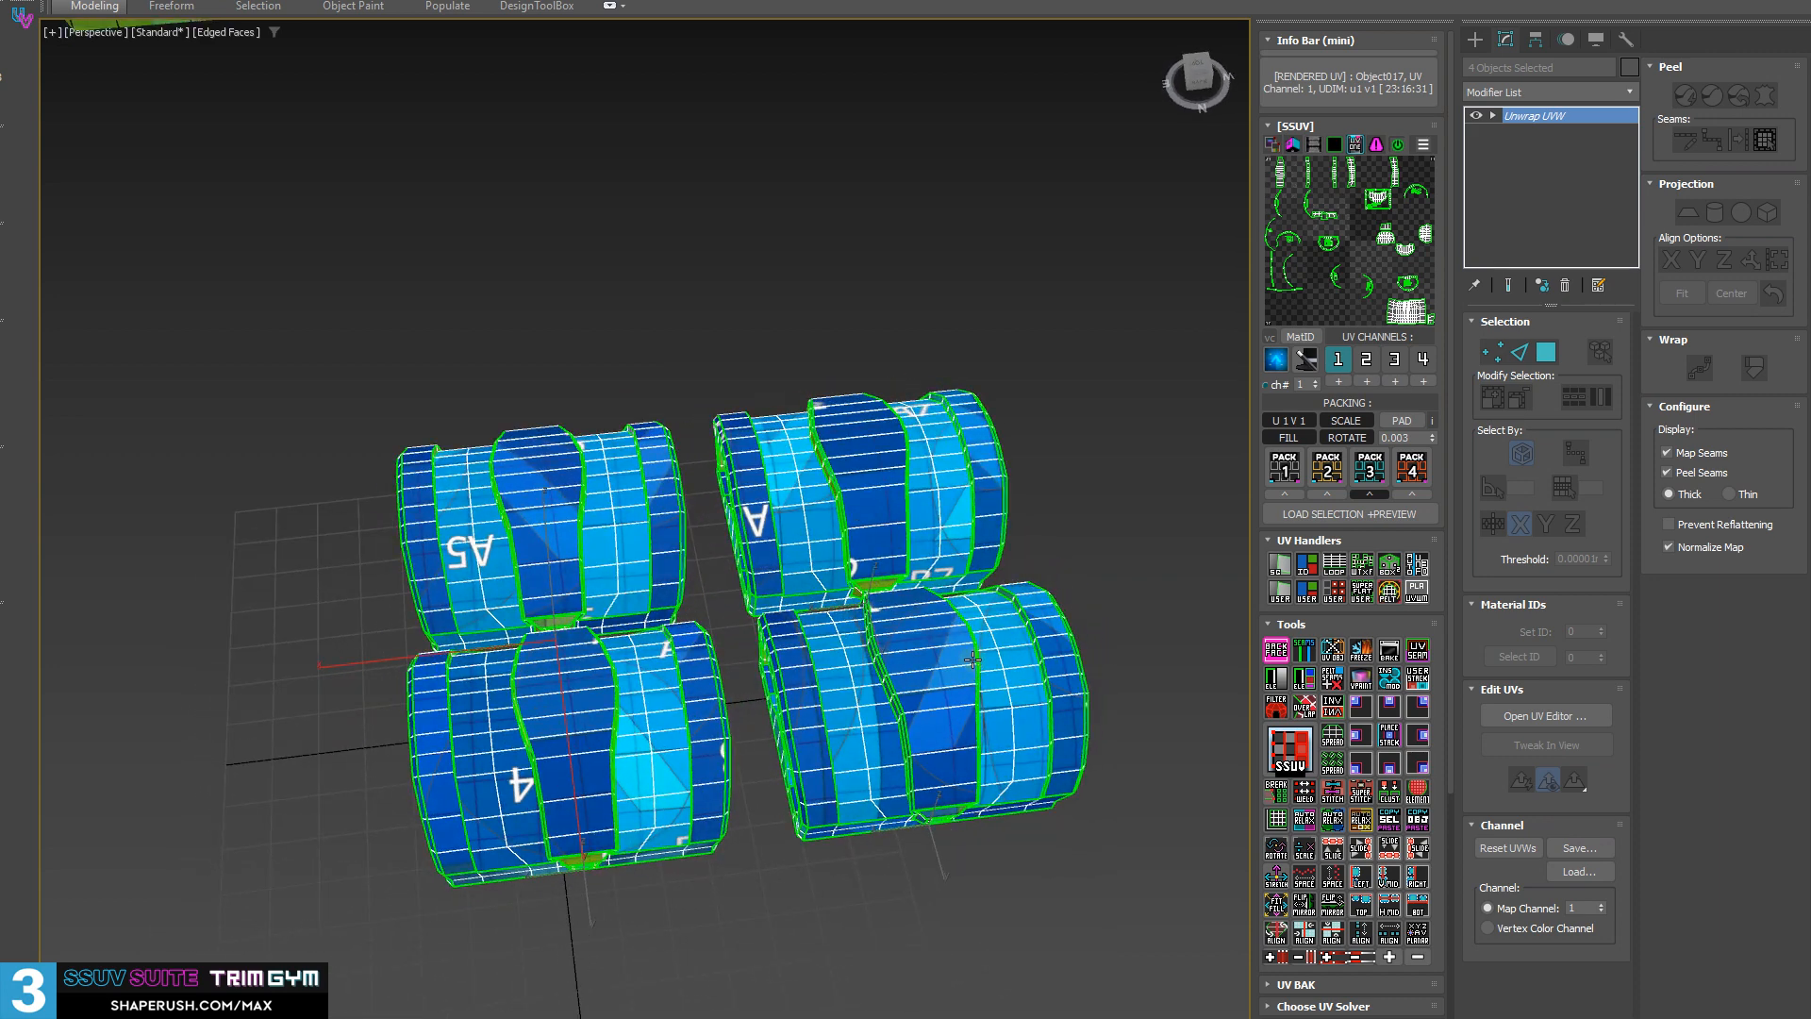
{"action": "middle_click_drag", "start_coordinate": [575, 761], "coordinate": [706, 672], "text": "alt"}
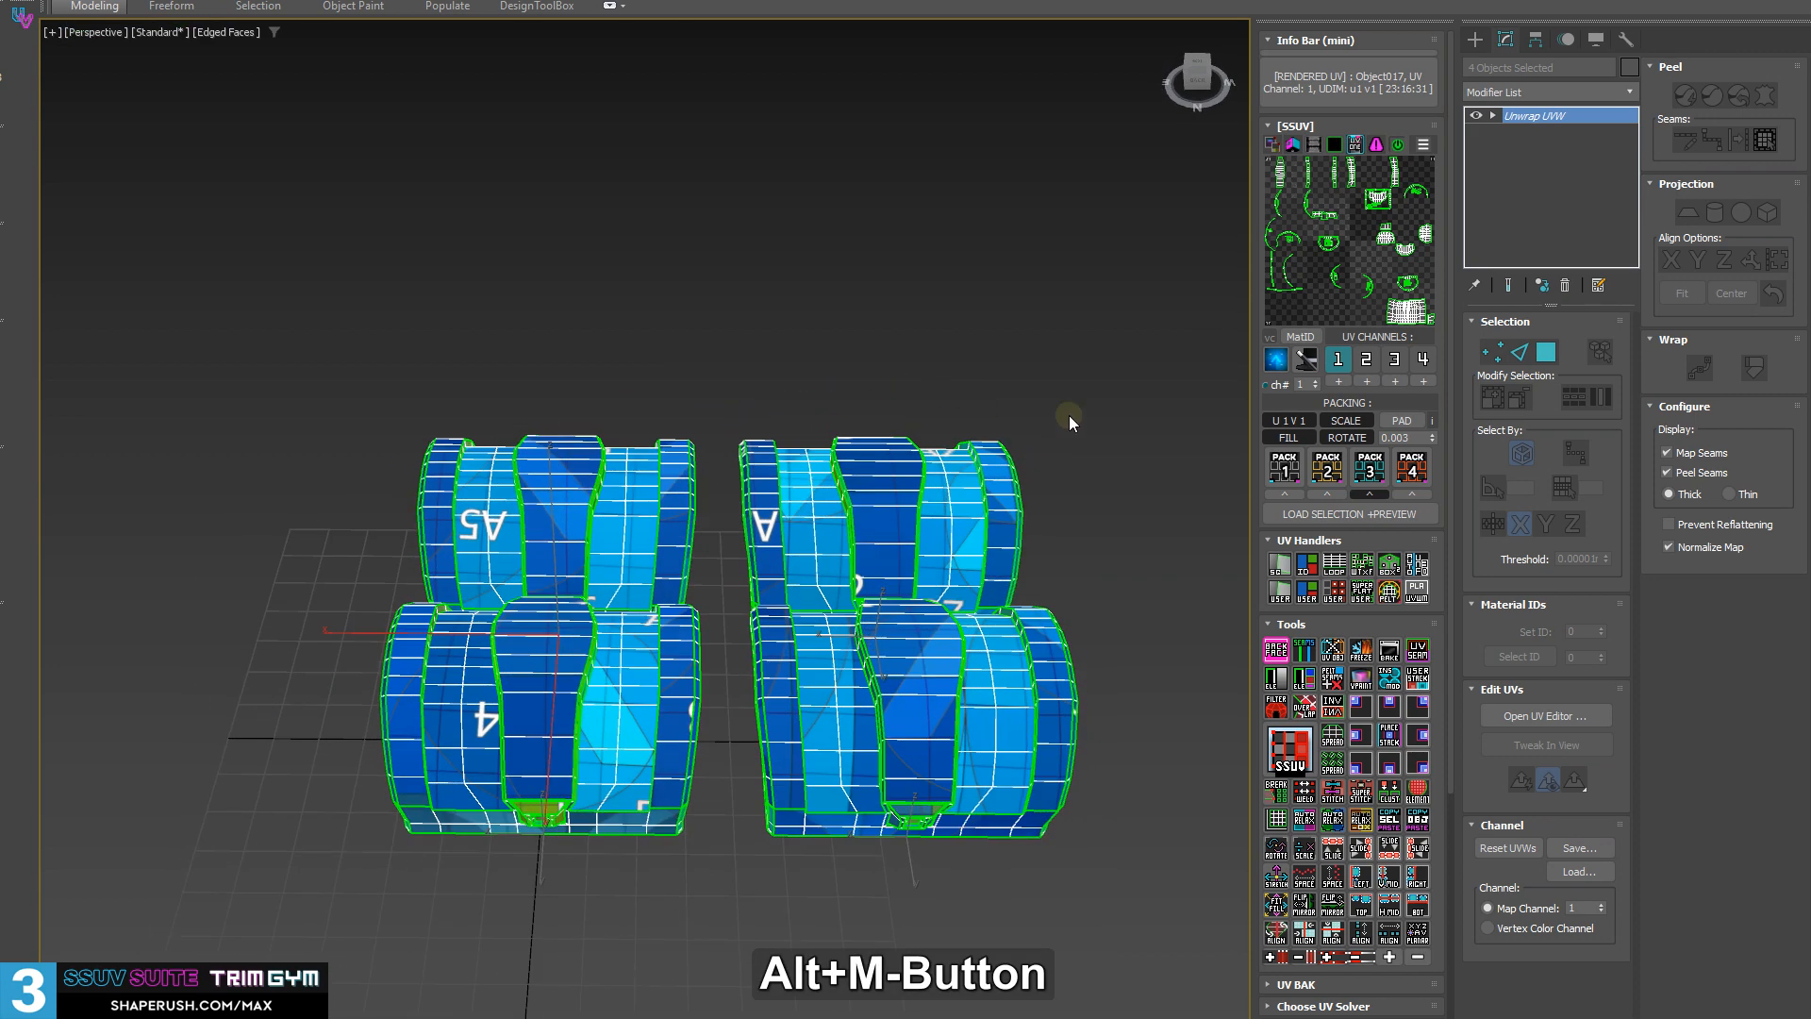
{"action": "left_click", "coordinate": [1332, 275]}
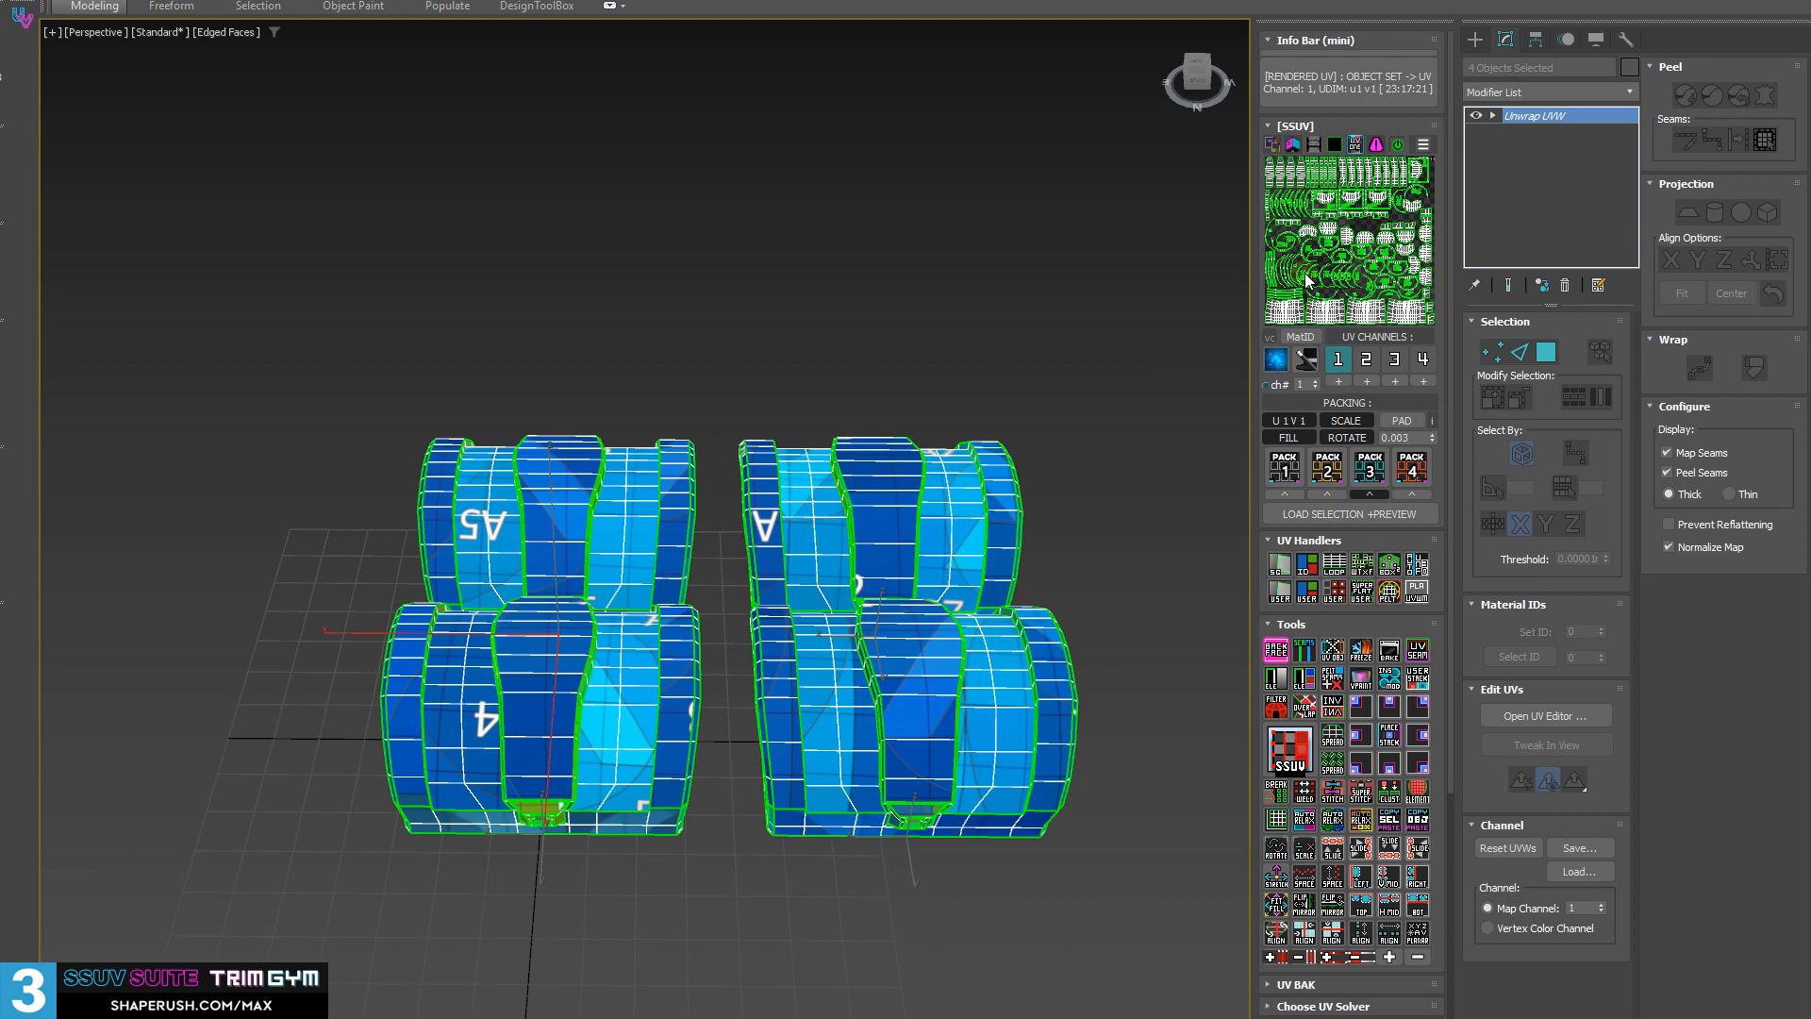
- Expand the SSUV Settings and turn off Auto-Add Unwrap_UVW Mod
{"action": "middle_click_drag", "start_coordinate": [940, 674], "coordinate": [981, 675], "text": "alt"}
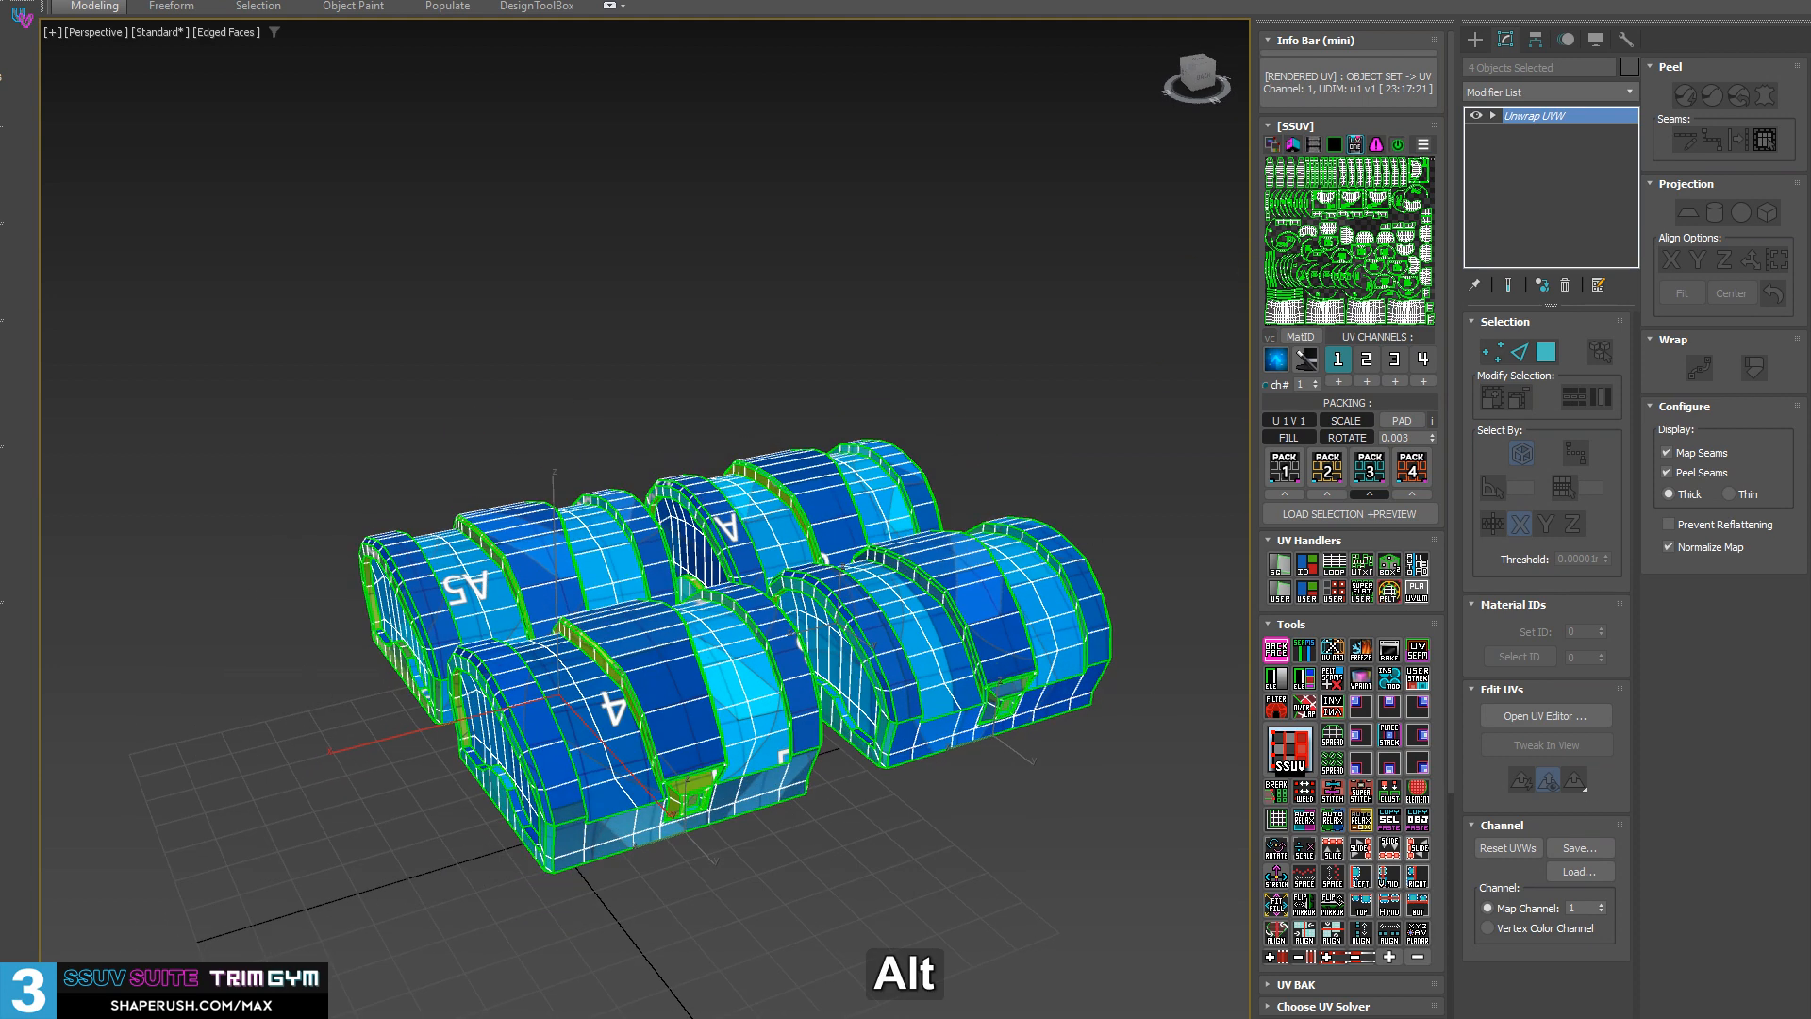
{"action": "scroll", "coordinate": [1377, 754], "scroll_direction": "down", "scroll_amount": 5}
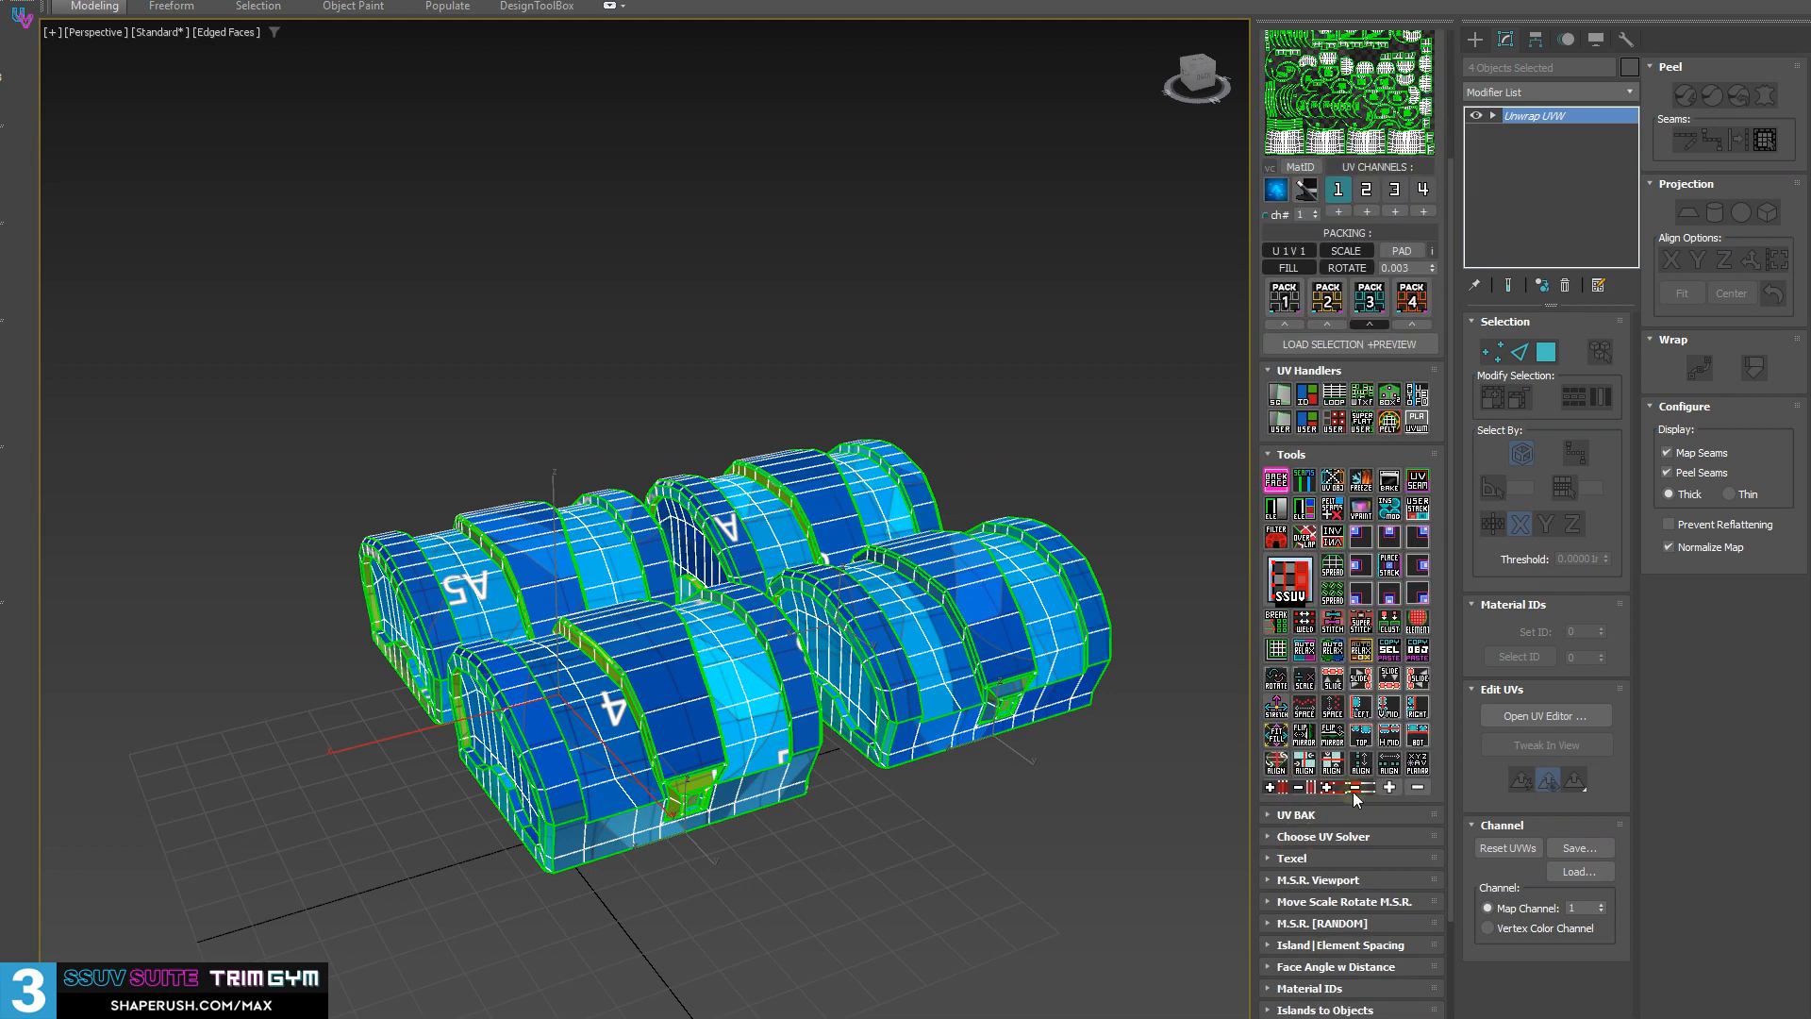
{"action": "left_click", "coordinate": [1349, 991]}
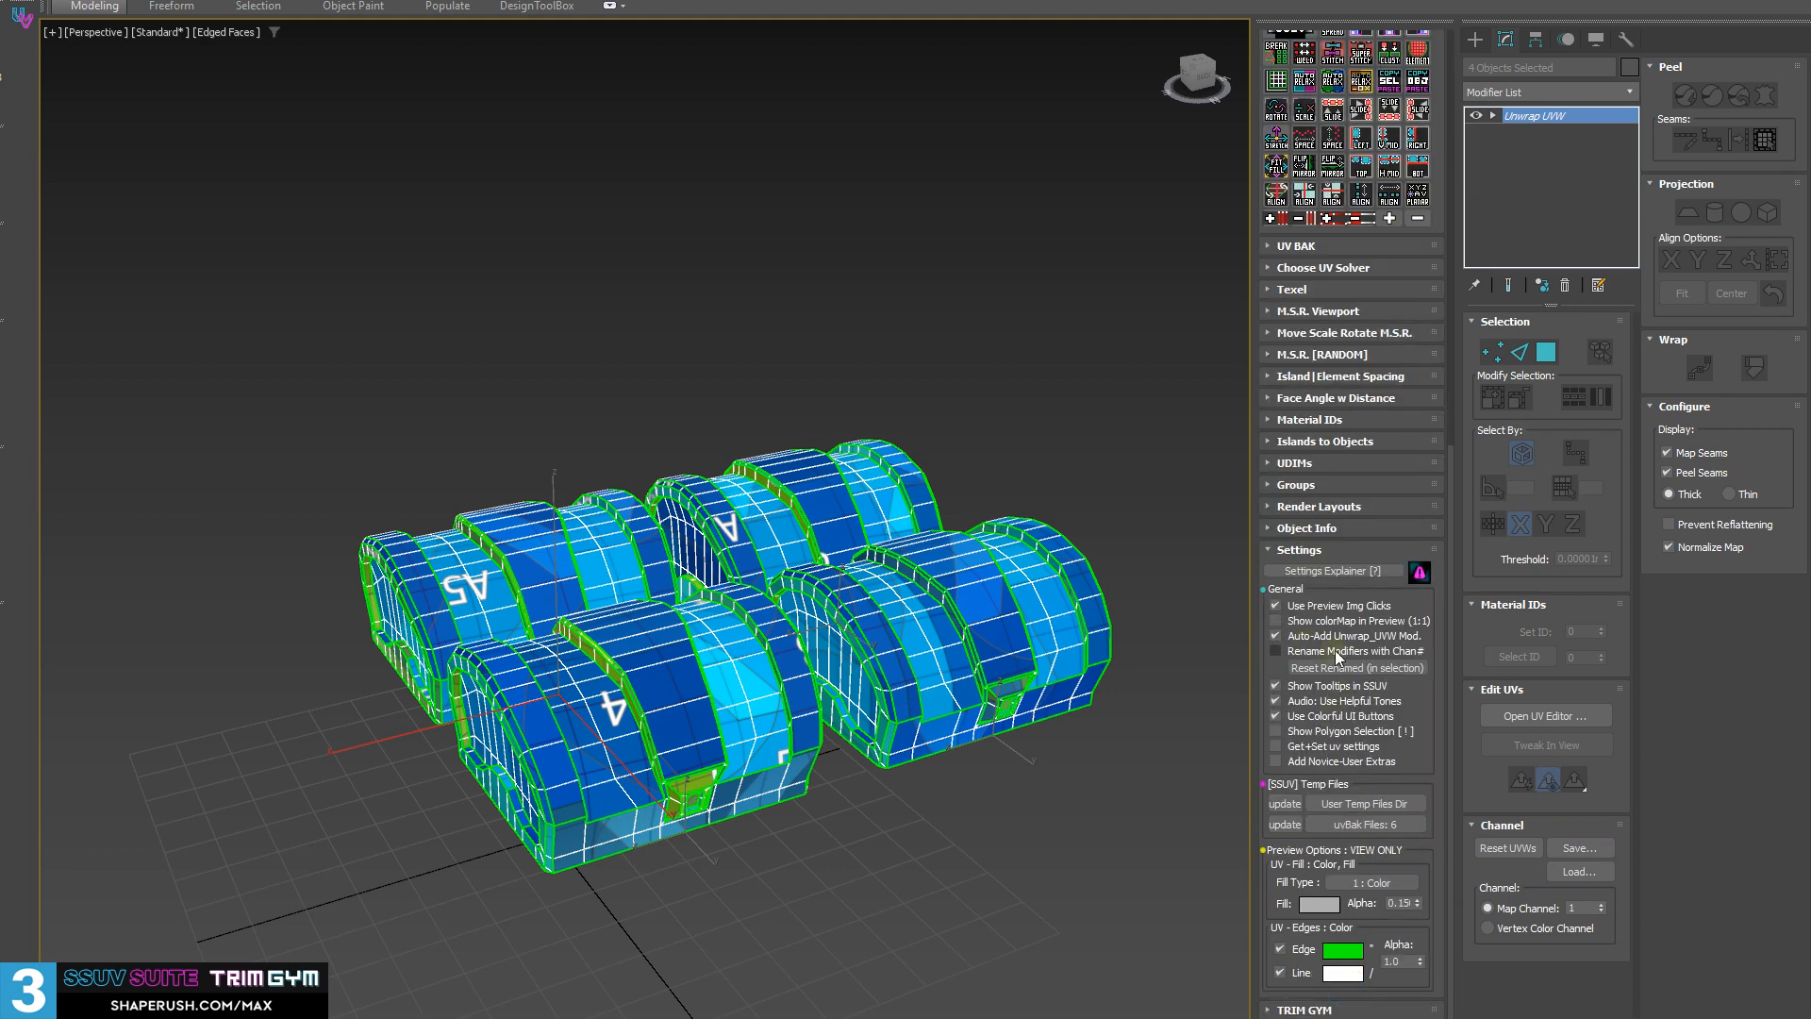
- Collapse all four lids to Editable Poly, deselect them and select the front cloned lid
{"action": "middle_click_drag", "start_coordinate": [529, 182], "coordinate": [663, 318], "text": "alt"}
{"action": "key", "text": "shift+d"}
{"action": "middle_click_drag", "start_coordinate": [649, 456], "coordinate": [725, 534], "text": "alt"}
{"action": "left_click", "coordinate": [942, 801]}
{"action": "left_click", "coordinate": [896, 604]}
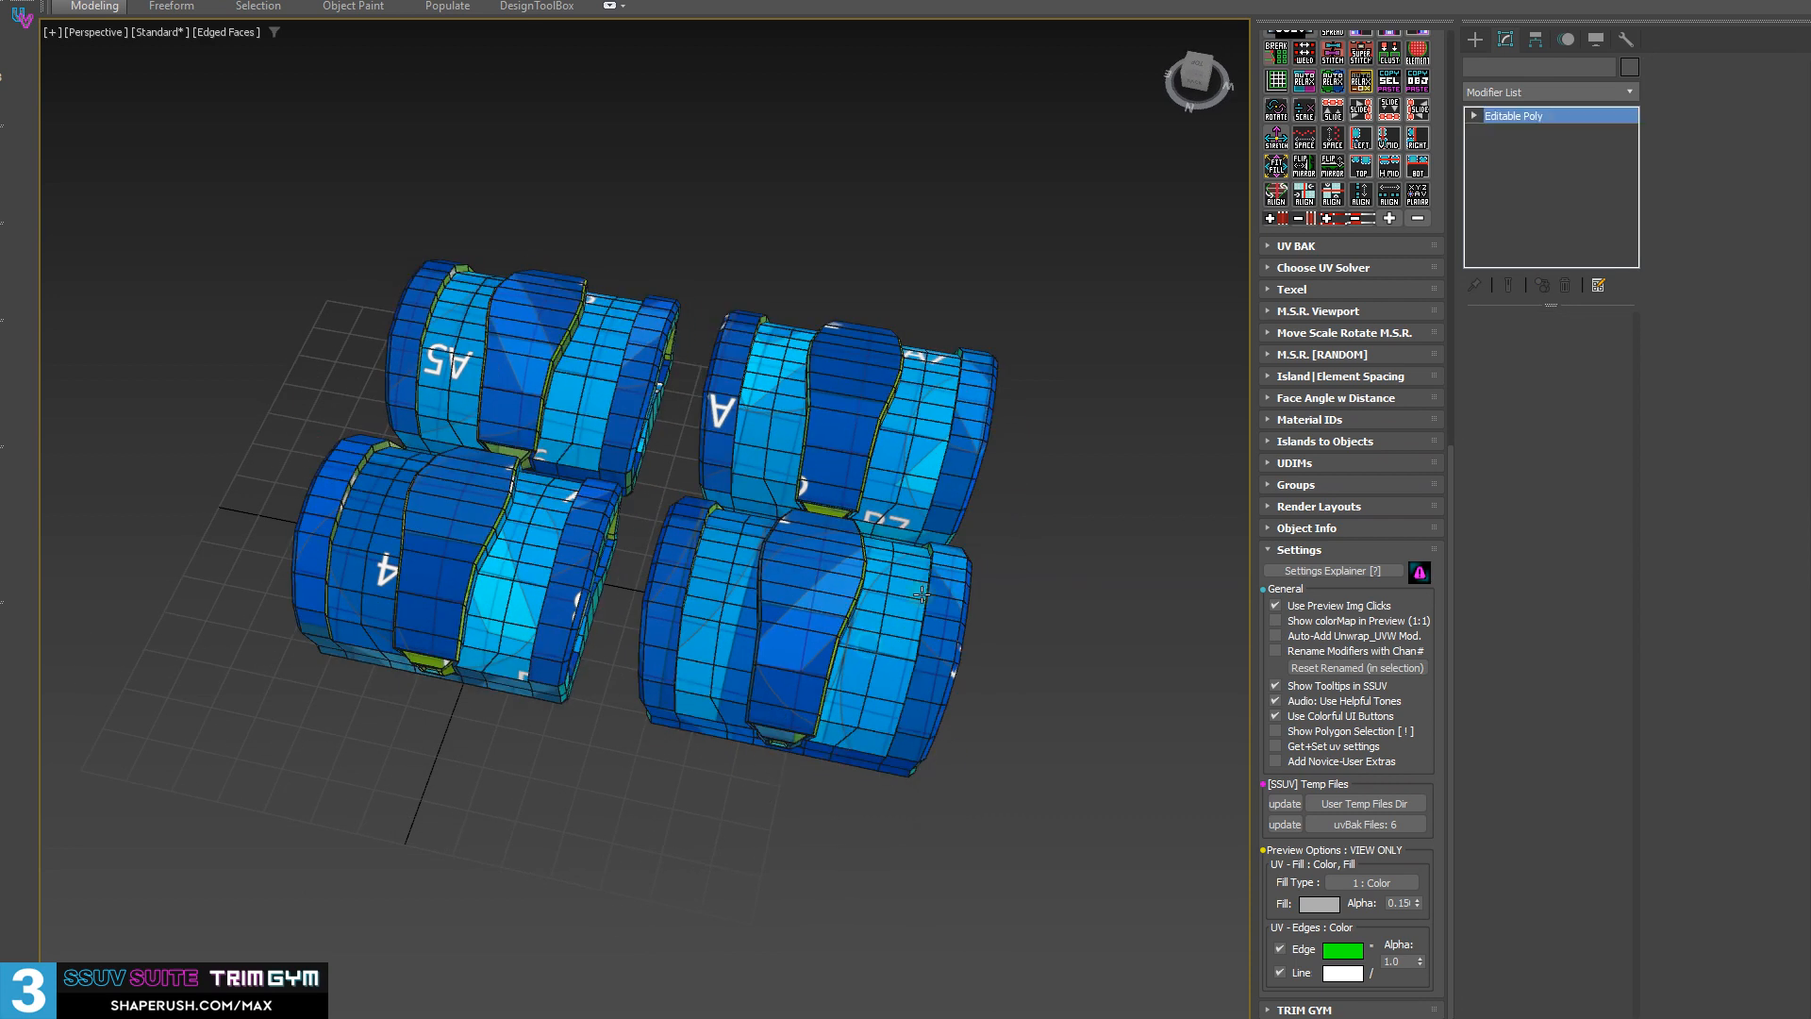
{"action": "middle_click_drag", "start_coordinate": [898, 566], "coordinate": [863, 614]}
{"action": "middle_click_drag", "start_coordinate": [863, 613], "coordinate": [893, 619], "text": "alt"}
- Clear the UV preview with nothing selected, reselect the front cloned lid and try to render its UVs without an Unwrap modifier
{"action": "scroll", "coordinate": [1349, 411], "scroll_direction": "up", "scroll_amount": 10}
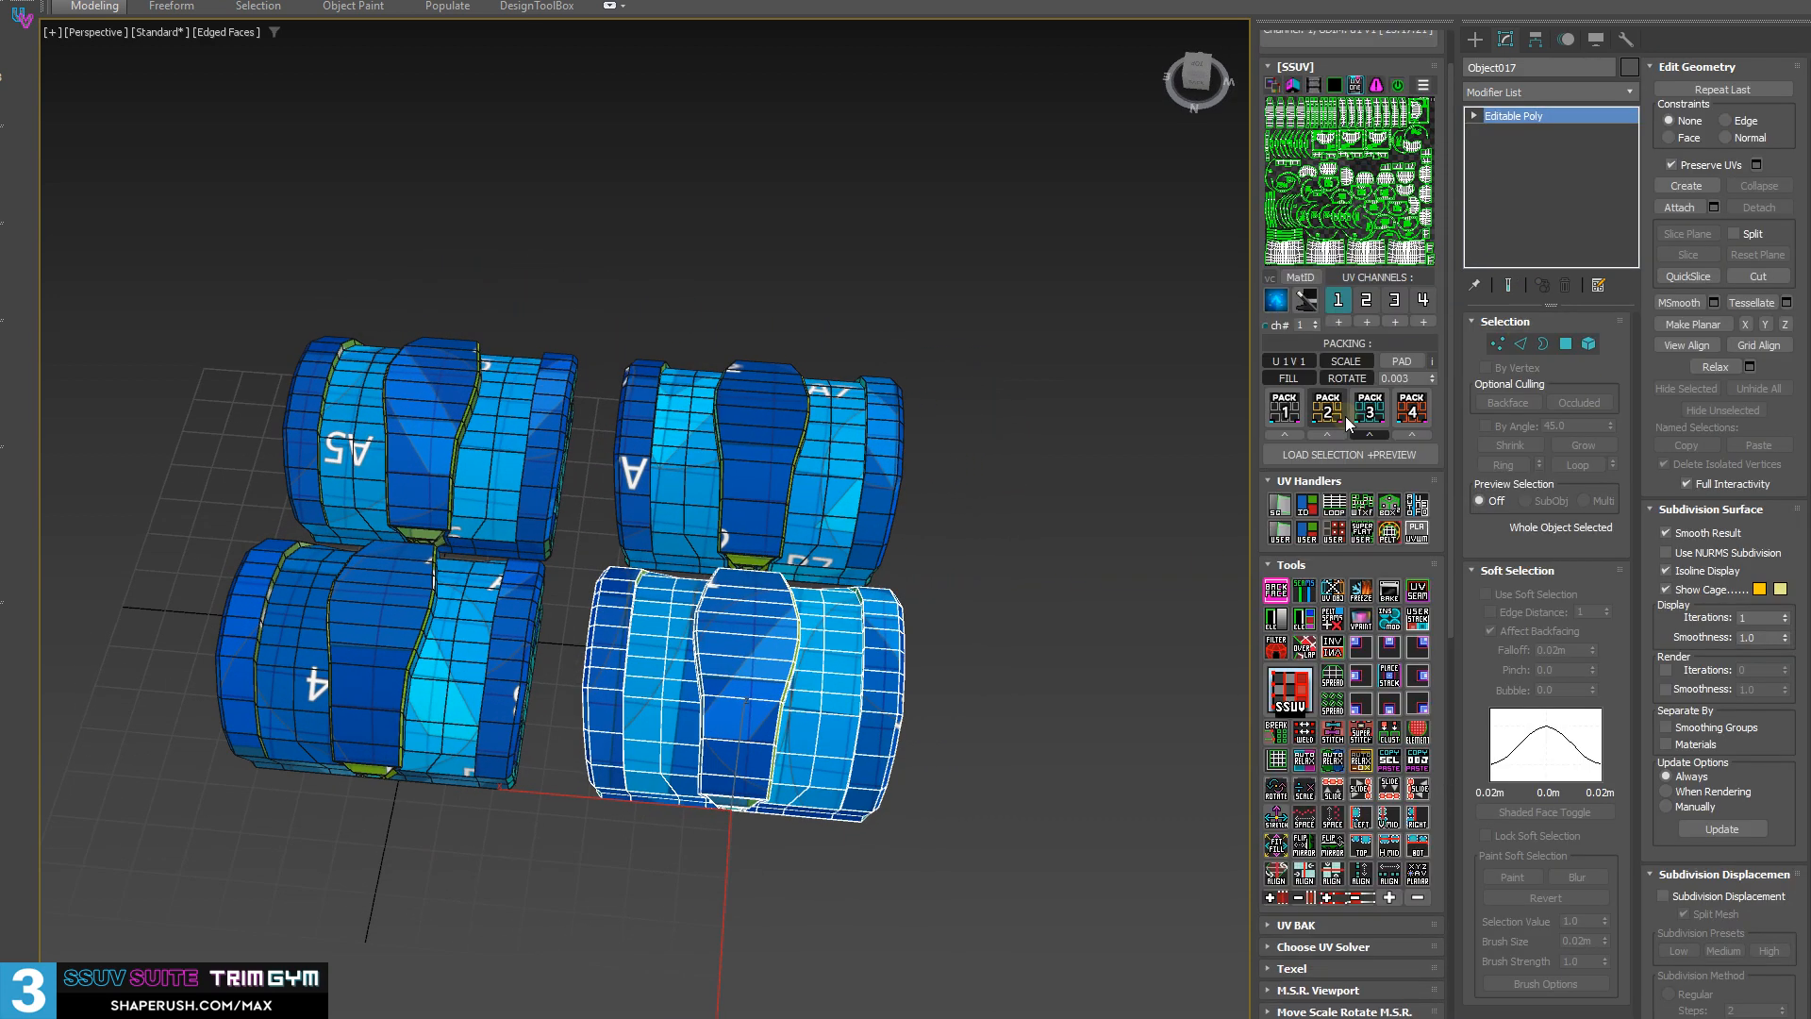
{"action": "left_click", "coordinate": [1098, 183]}
{"action": "middle_click_drag", "start_coordinate": [1098, 184], "coordinate": [1041, 766], "text": "alt"}
{"action": "left_click", "coordinate": [786, 662]}
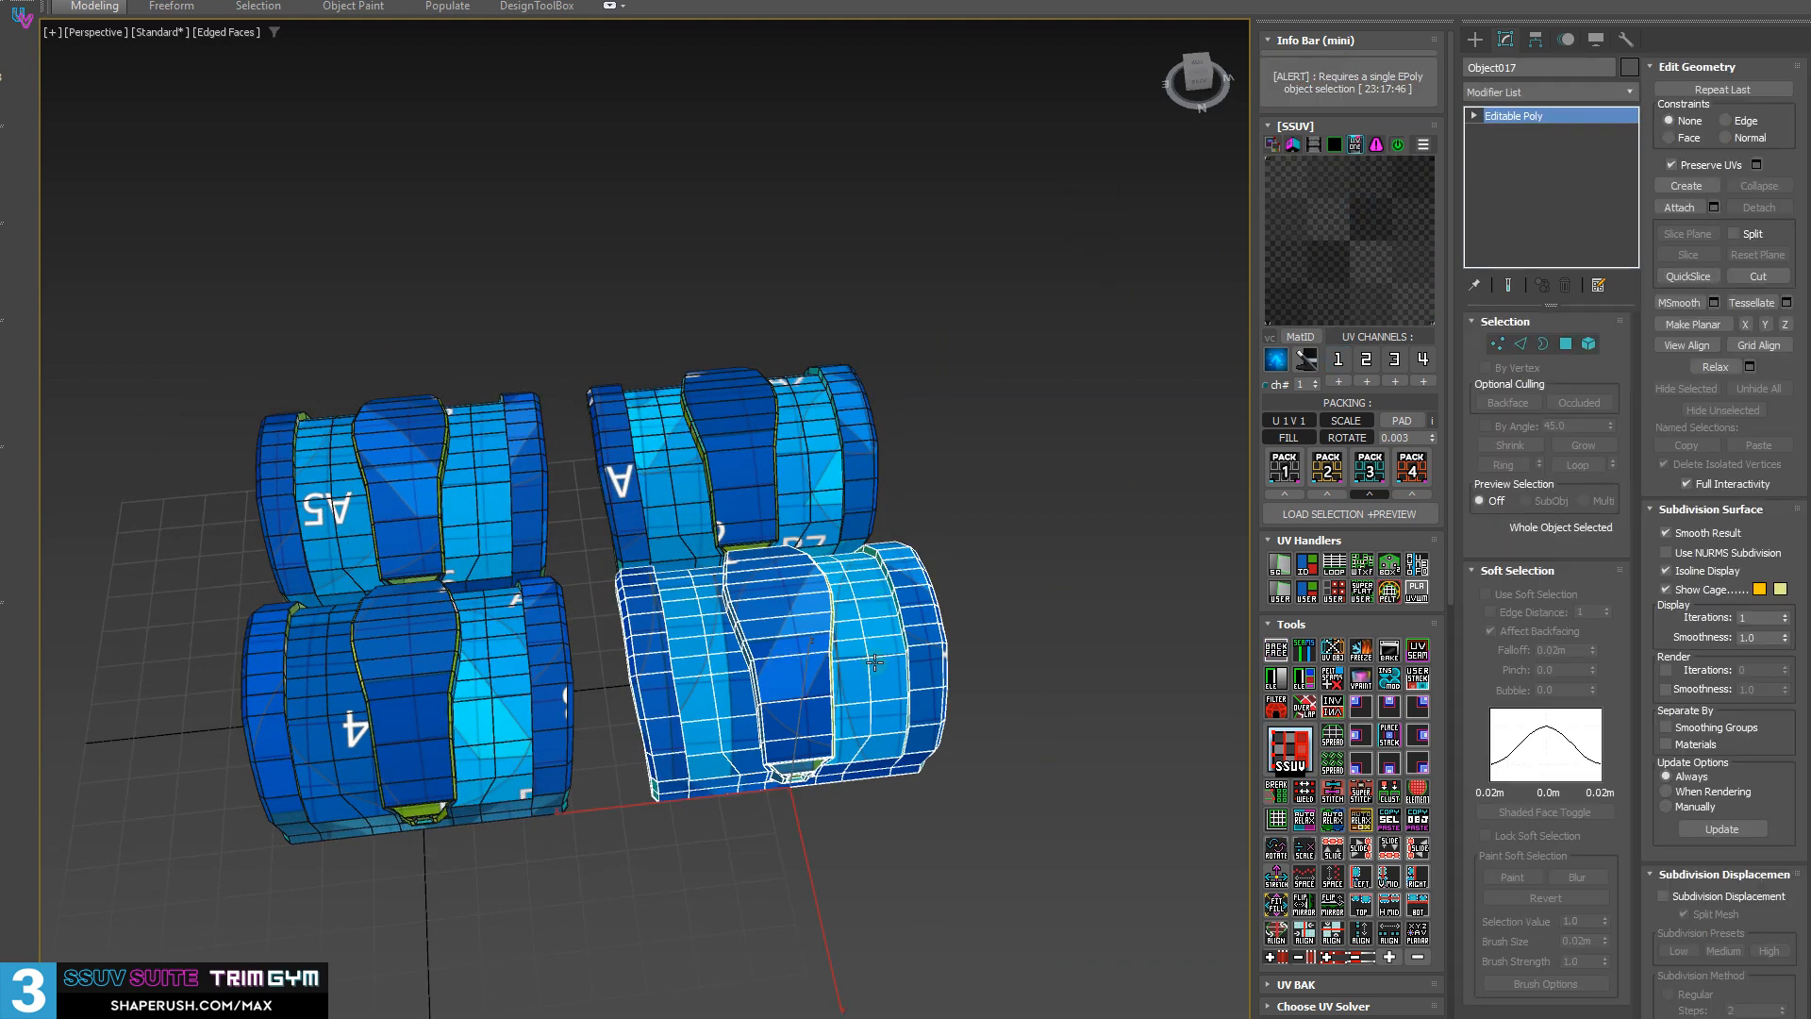
{"action": "middle_click_drag", "start_coordinate": [787, 662], "coordinate": [740, 655], "text": "alt"}
{"action": "left_click", "coordinate": [1360, 215]}
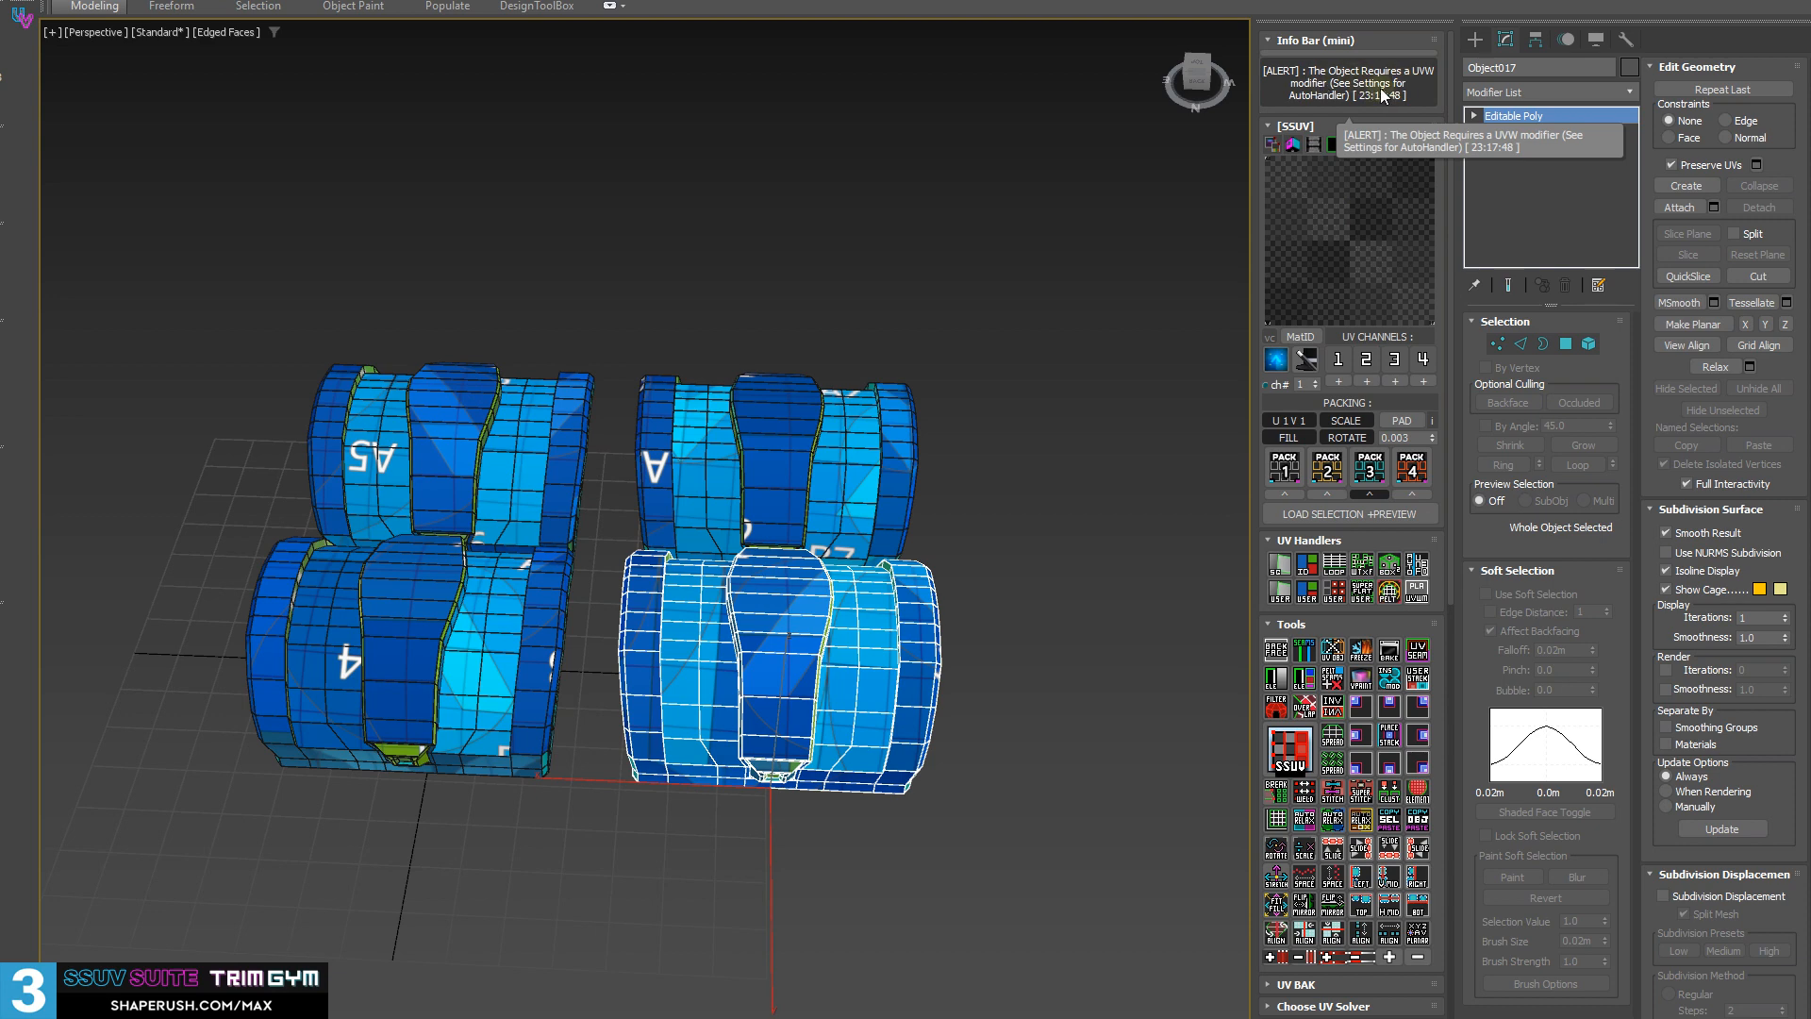
- Check the Auto-Add Unwrap_UVW Mod. option in the SSUV Settings and return to the UV preview
{"action": "scroll", "coordinate": [1409, 962], "scroll_direction": "down", "scroll_amount": 5}
{"action": "scroll", "coordinate": [1396, 913], "scroll_direction": "down", "scroll_amount": 4}
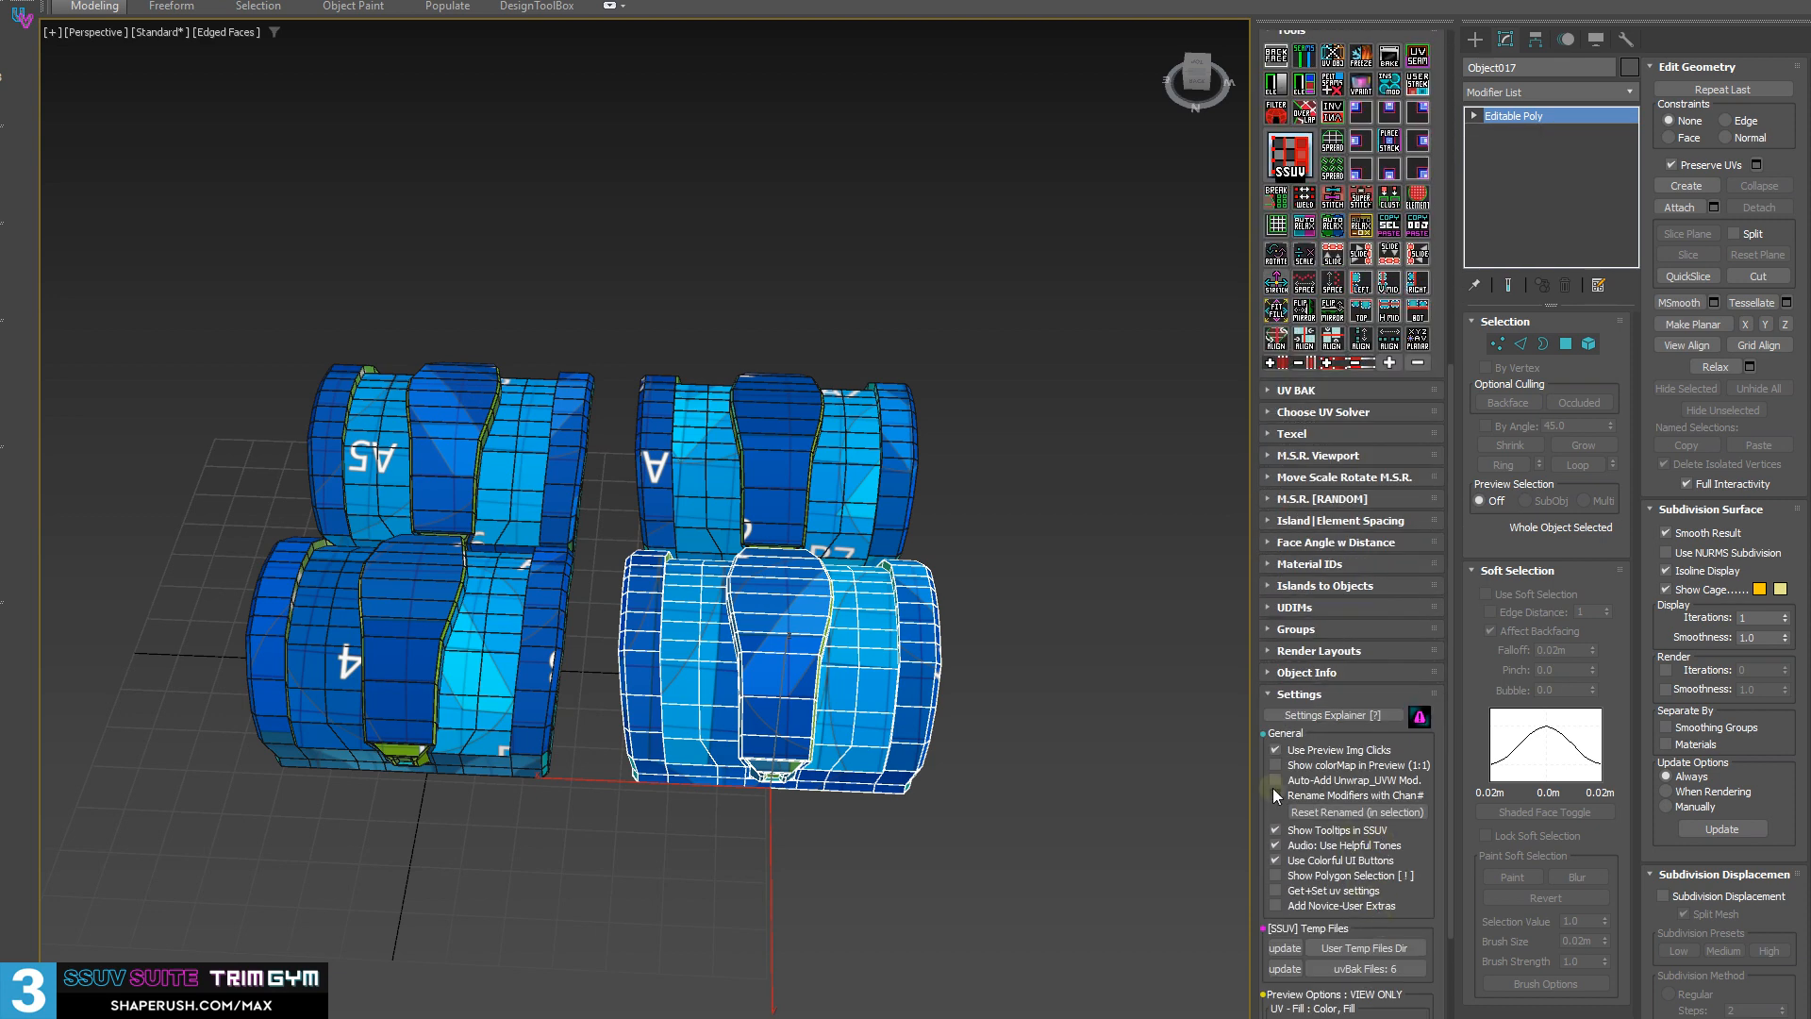
{"action": "middle_click_drag", "start_coordinate": [943, 500], "coordinate": [1026, 493], "text": "alt"}
{"action": "scroll", "coordinate": [1326, 394], "scroll_direction": "up", "scroll_amount": 9}
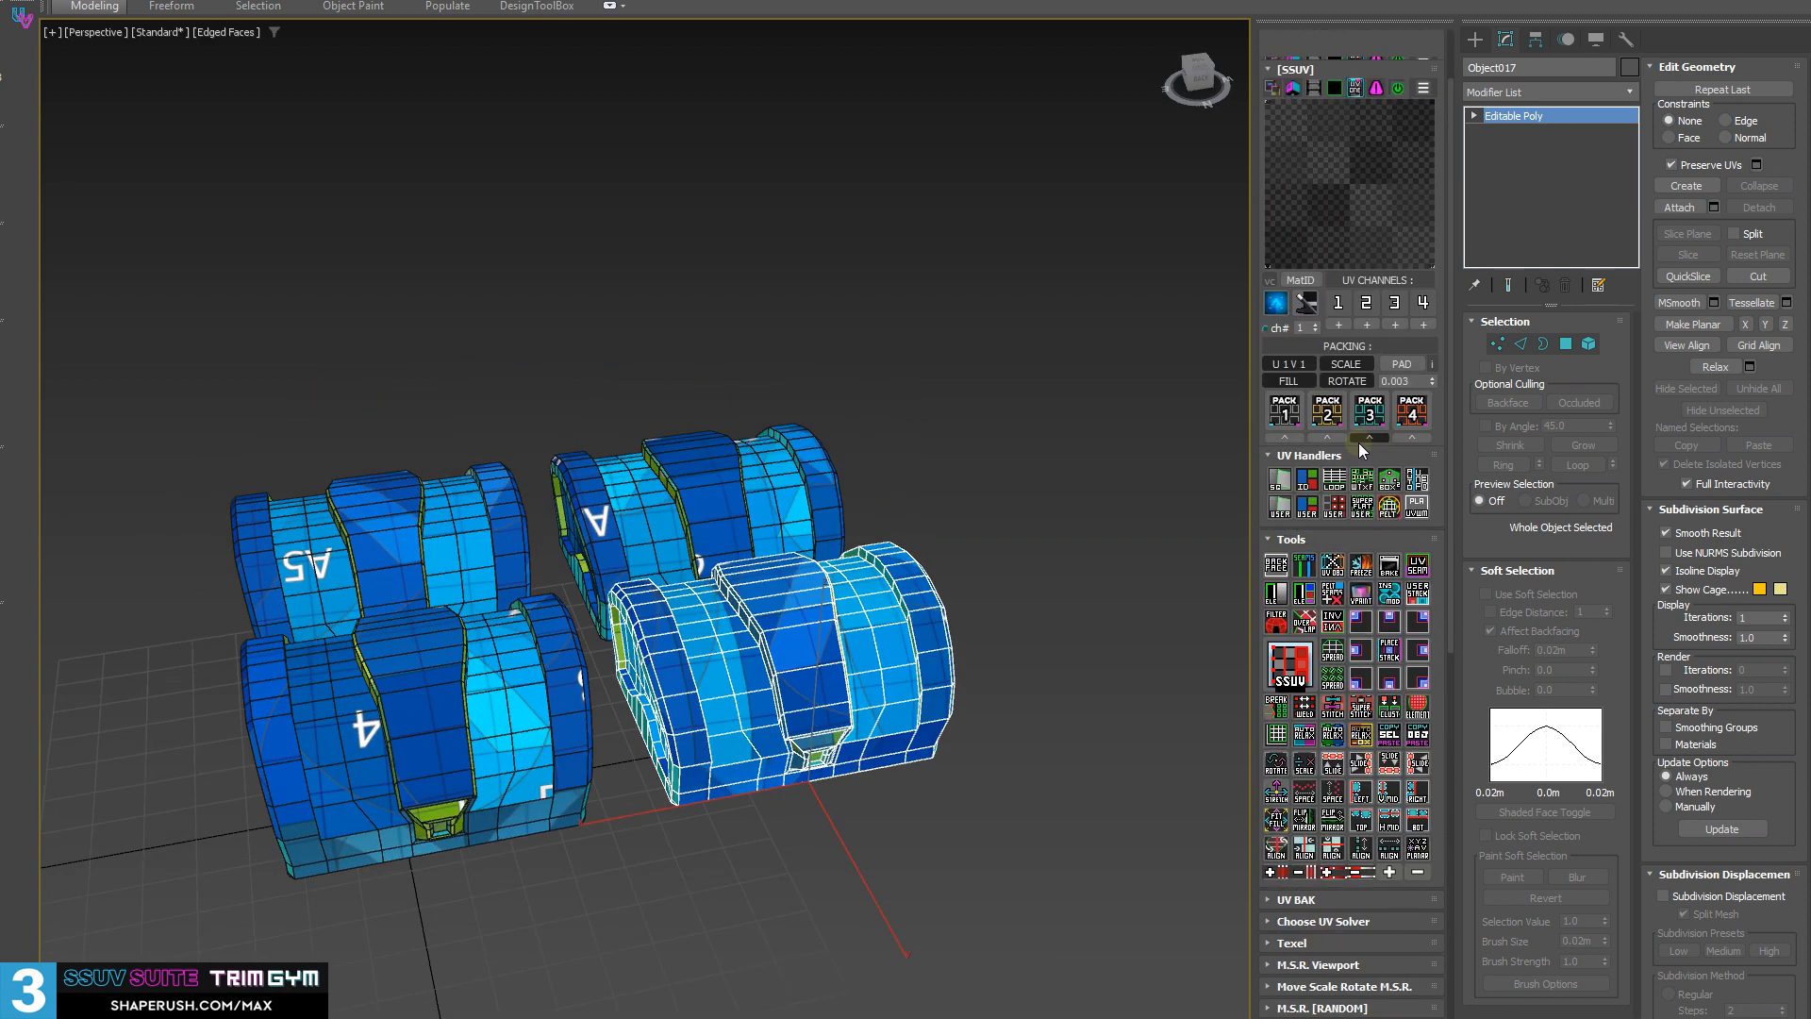